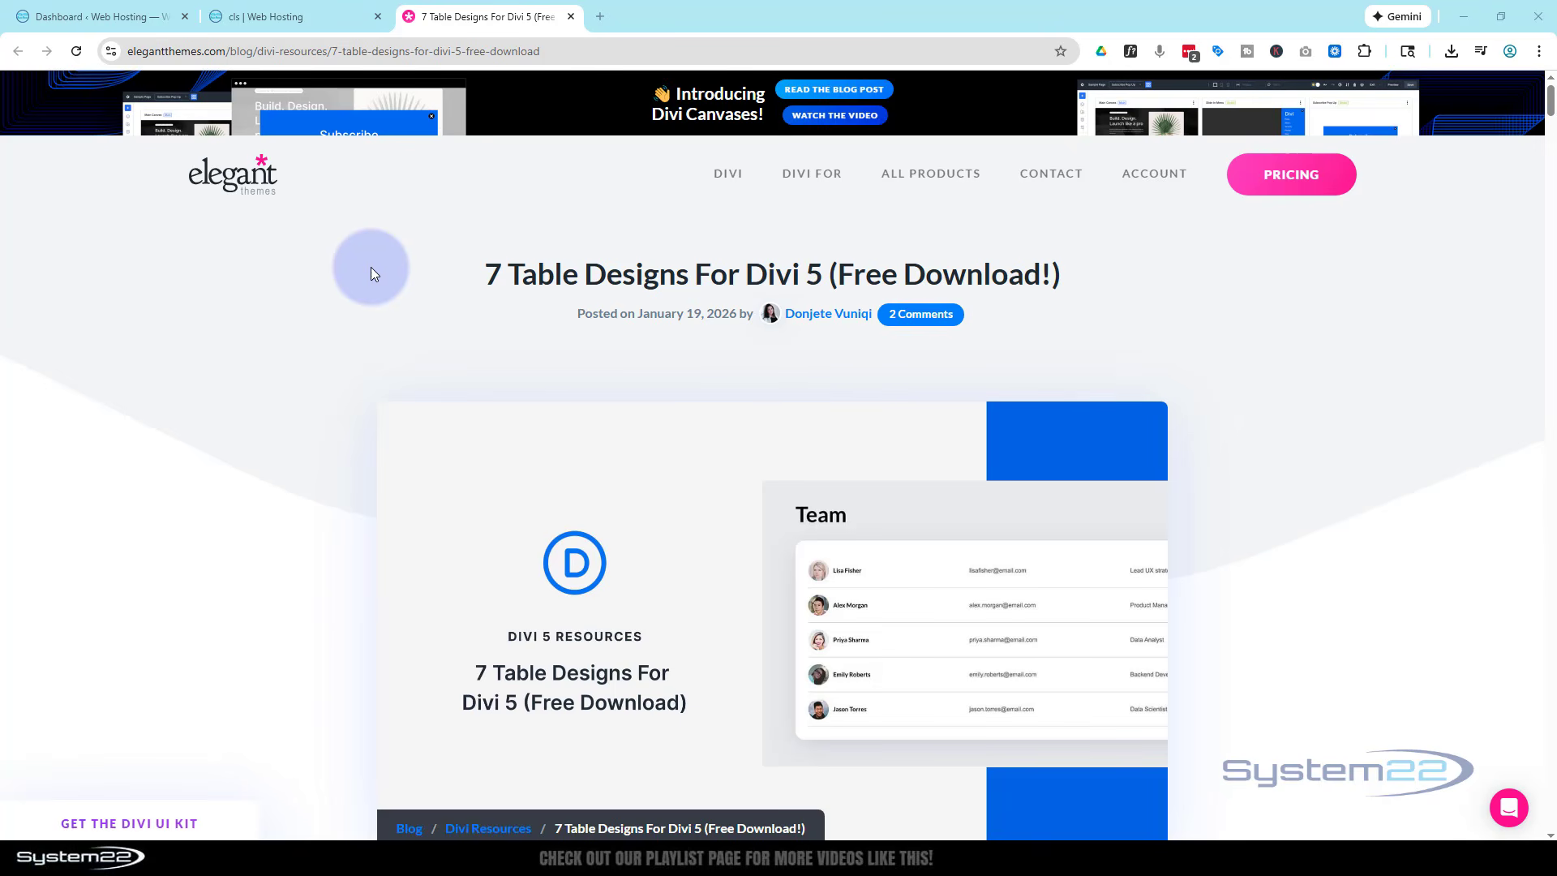
- Open the cls page from the website preview for editing in the Divi visual builder
{"action": "left_click", "coordinate": [310, 14]}
{"action": "left_click", "coordinate": [985, 441]}
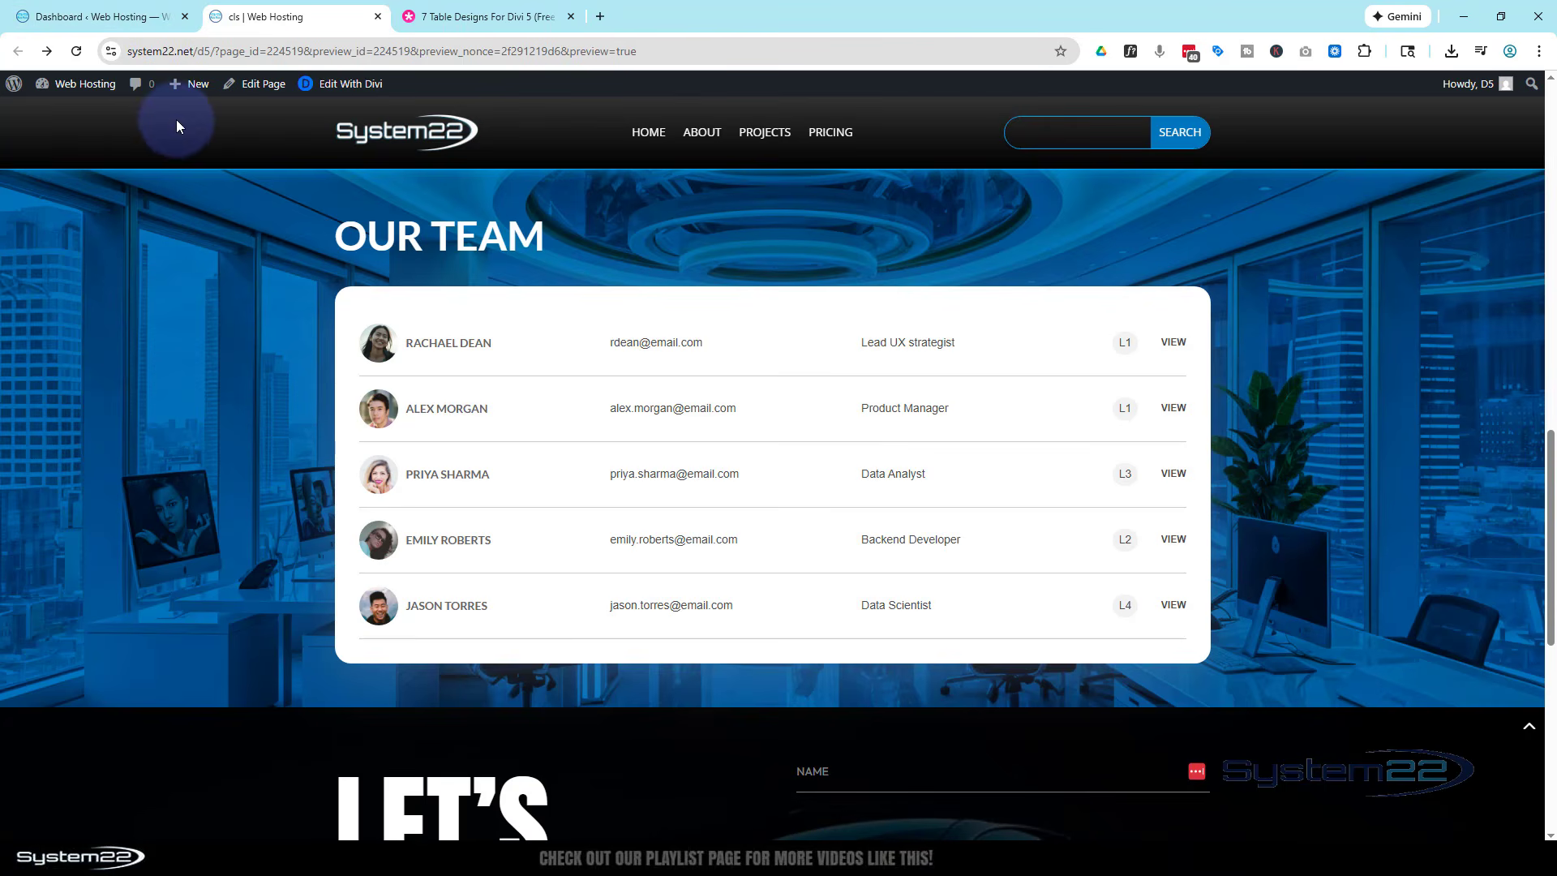
{"action": "left_click", "coordinate": [342, 87]}
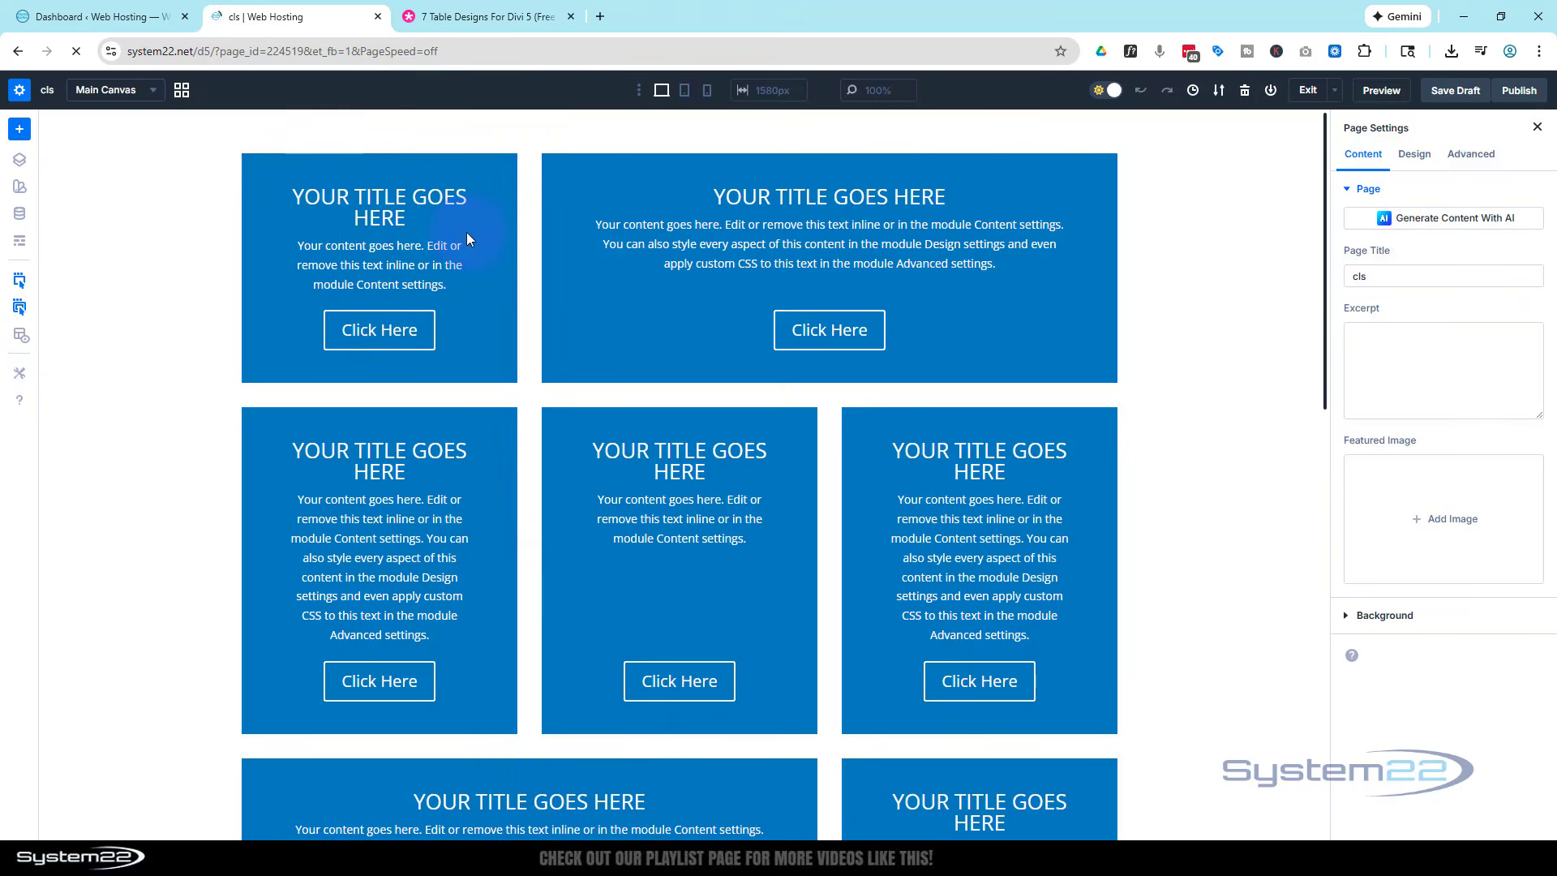
- Delete the Our Team section from the cls page
{"action": "scroll", "coordinate": [474, 231], "scroll_direction": "down", "scroll_amount": 12}
{"action": "scroll", "coordinate": [478, 229], "scroll_direction": "down", "scroll_amount": 1}
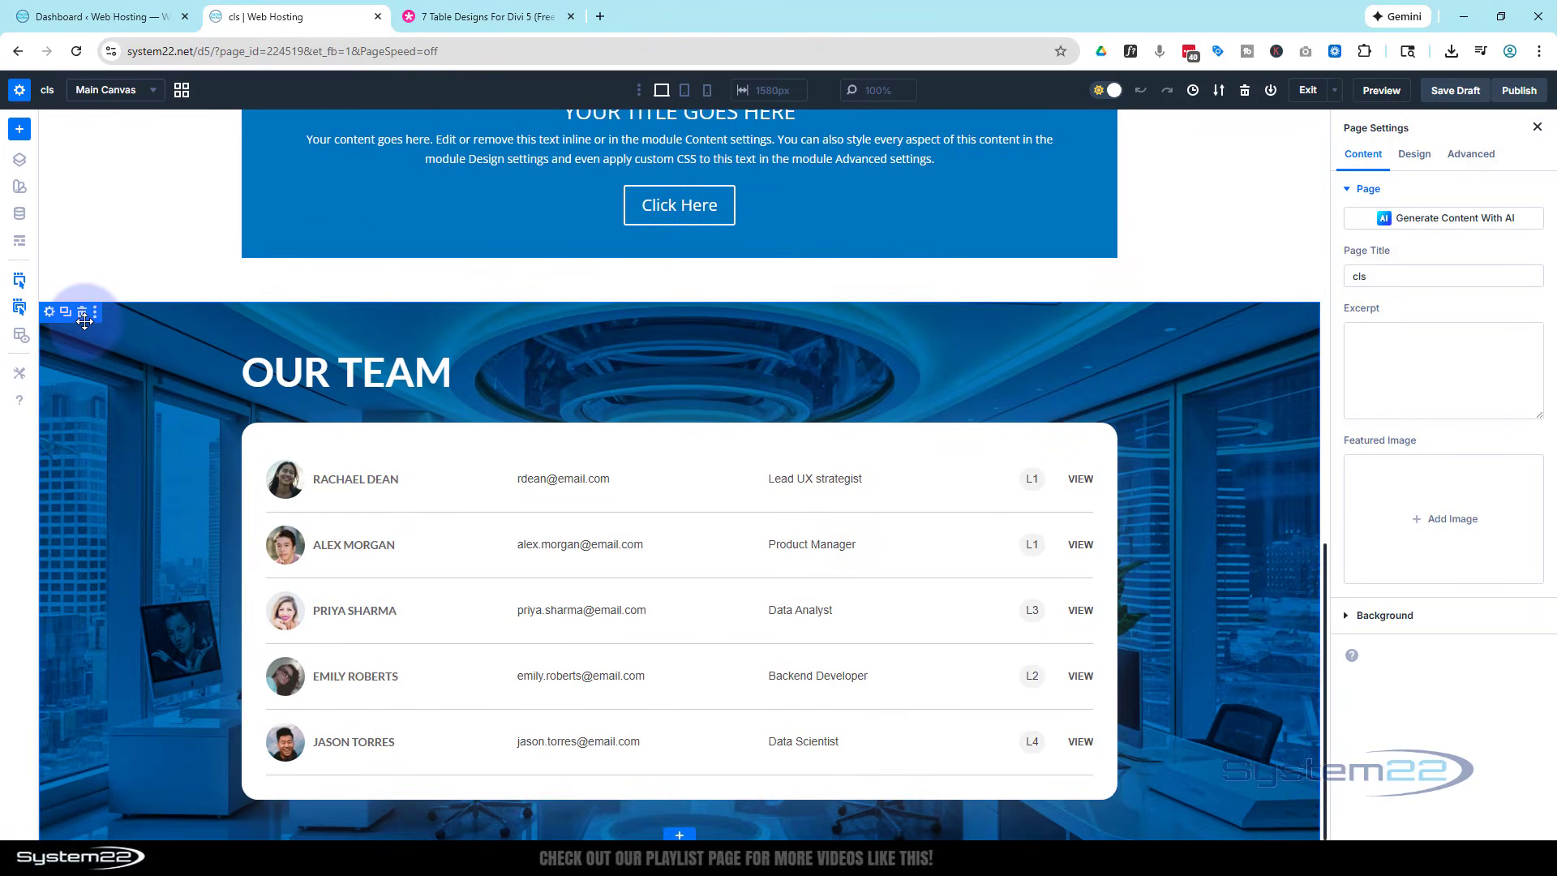
{"action": "left_click", "coordinate": [81, 312]}
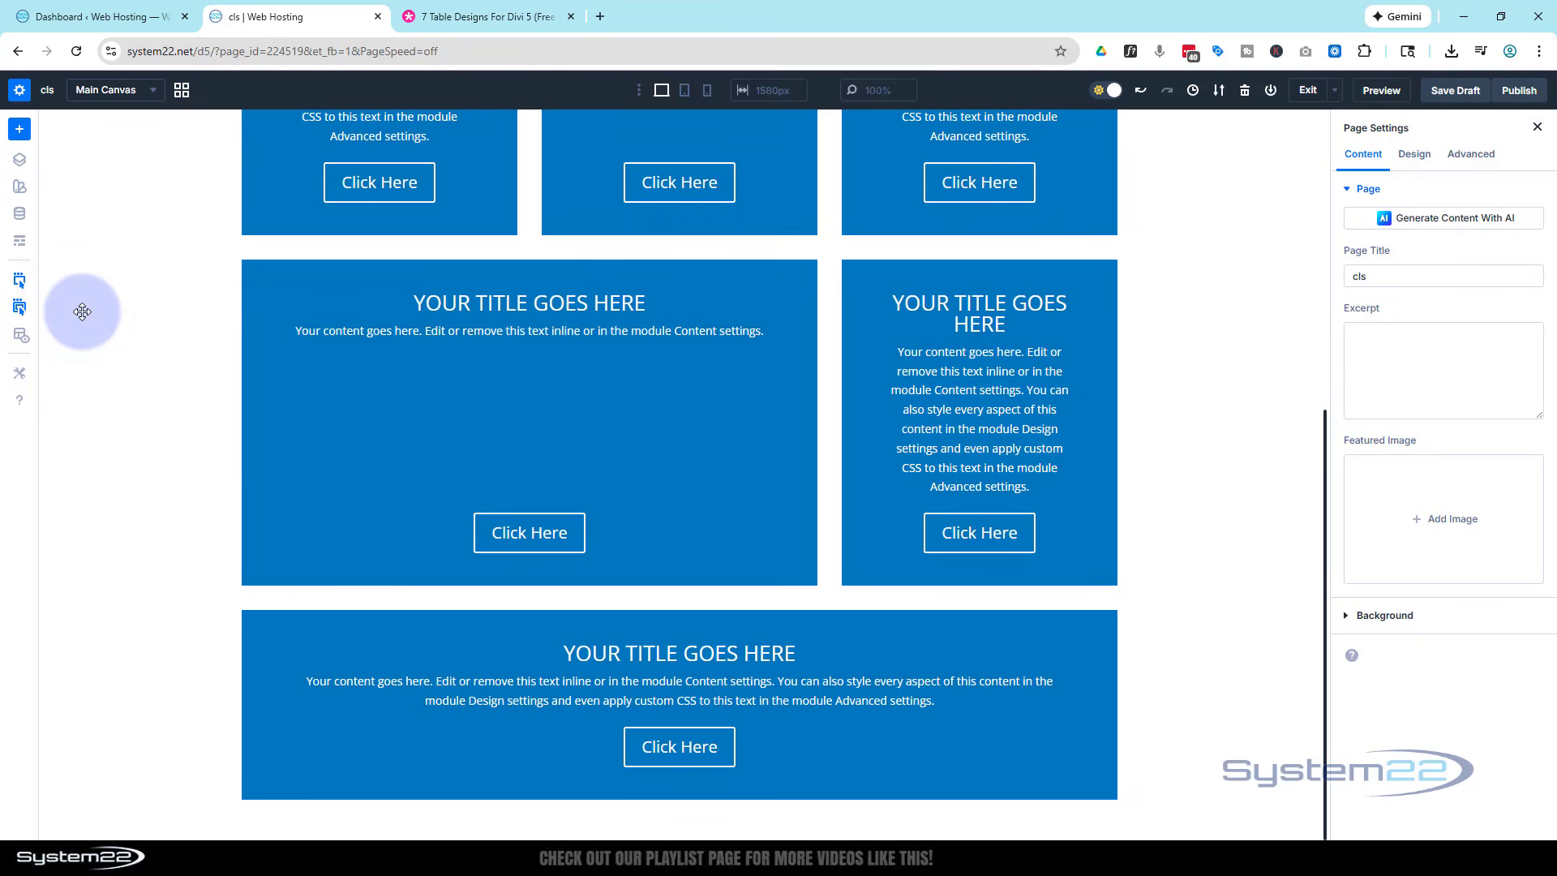
- Review the table previews in the "7 Table Designs For Divi 5" blog post and download the table design files
{"action": "left_click", "coordinate": [499, 22]}
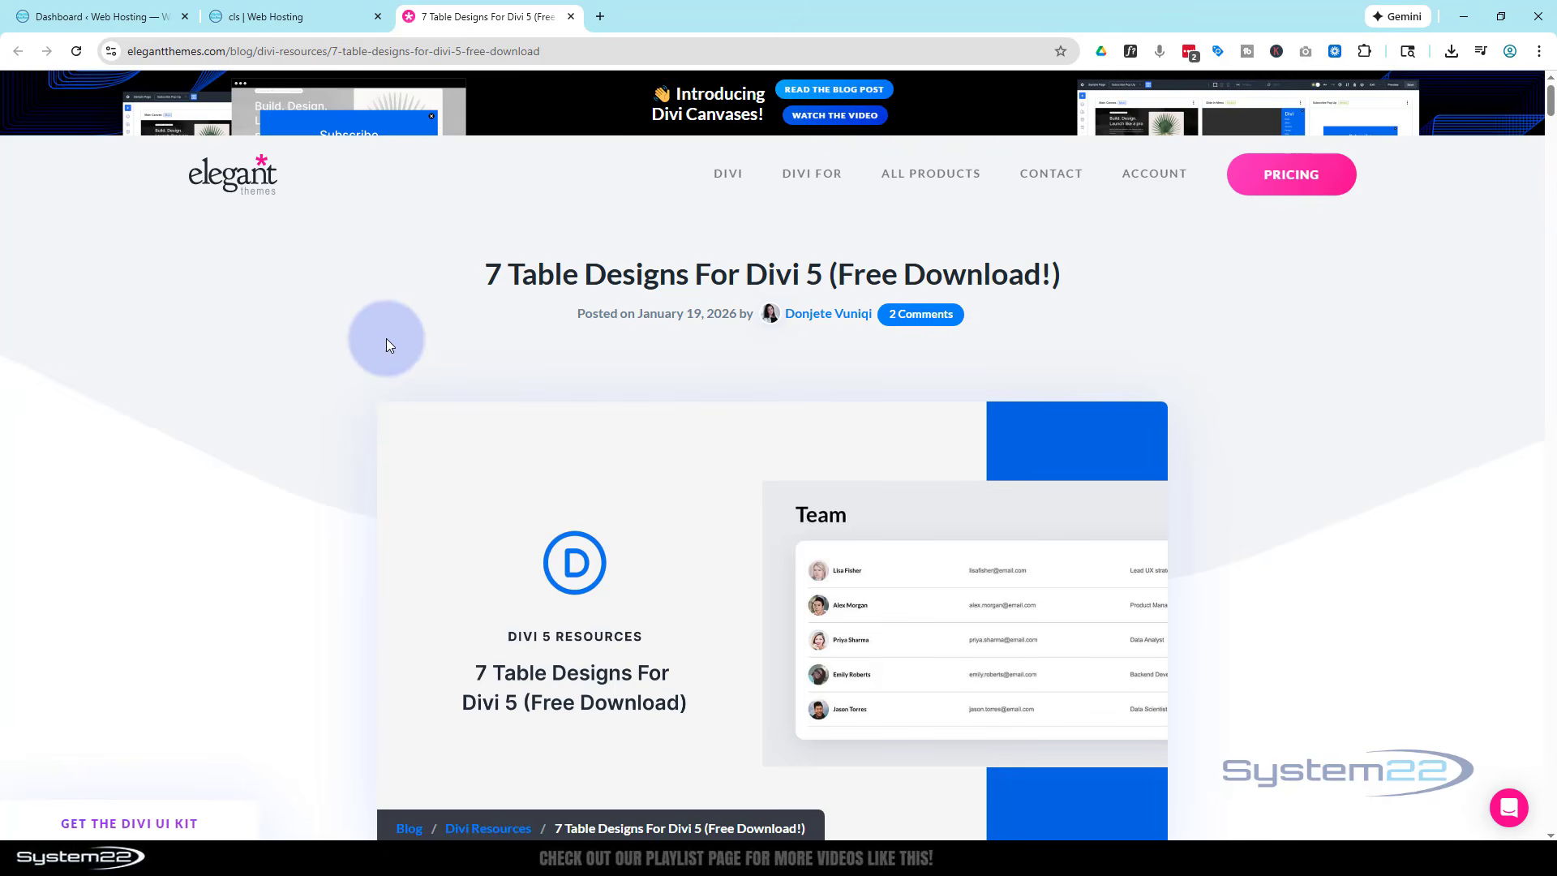
{"action": "scroll", "coordinate": [386, 333], "scroll_direction": "down", "scroll_amount": 3}
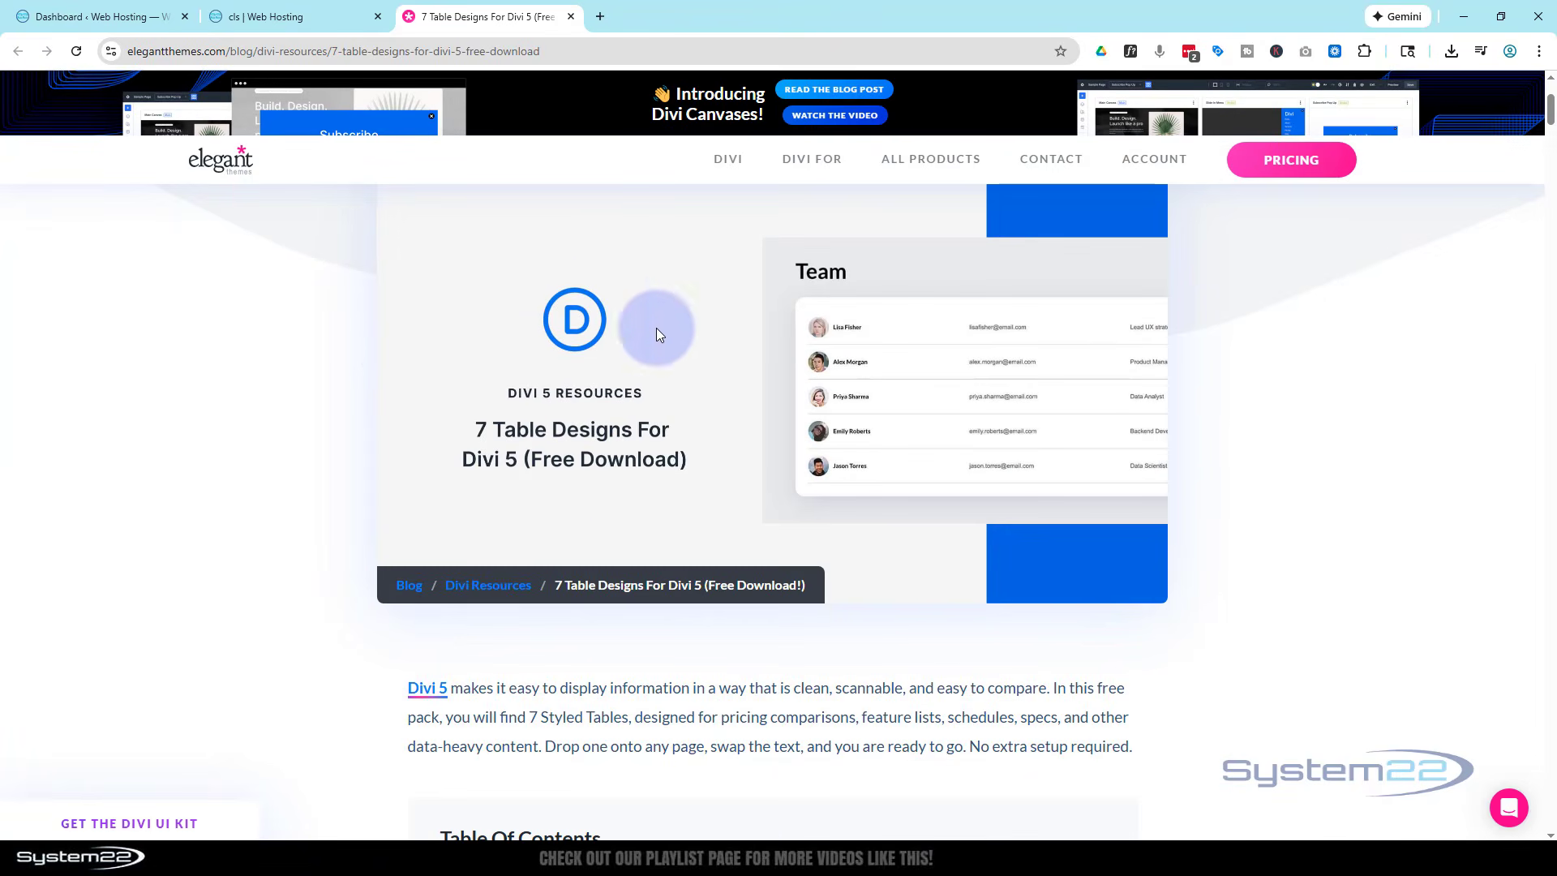
{"action": "scroll", "coordinate": [319, 386], "scroll_direction": "down", "scroll_amount": 7}
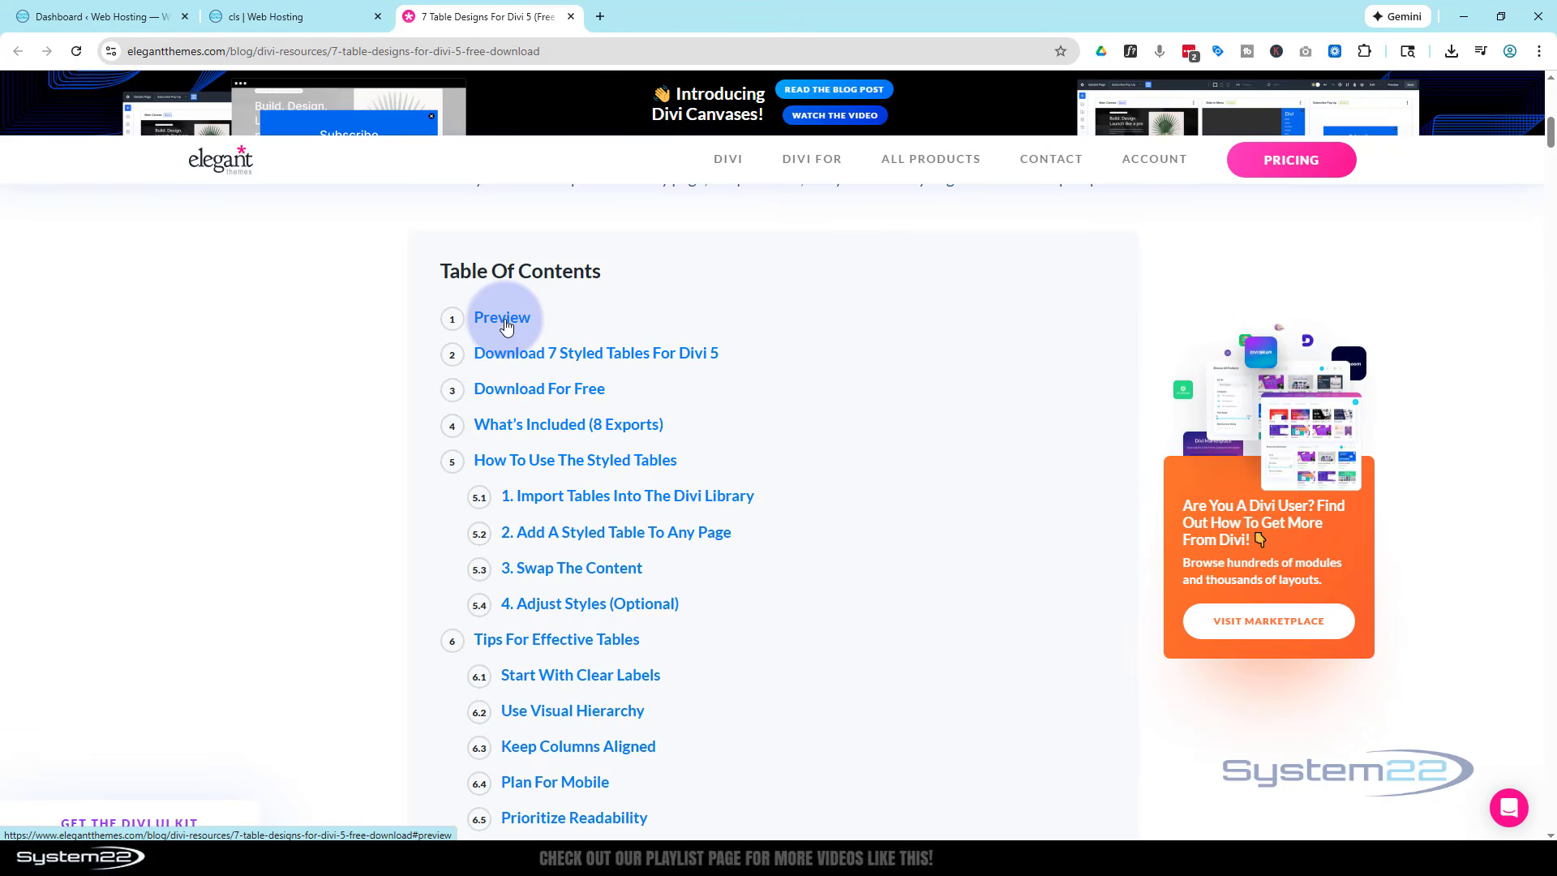
{"action": "left_click", "coordinate": [502, 320]}
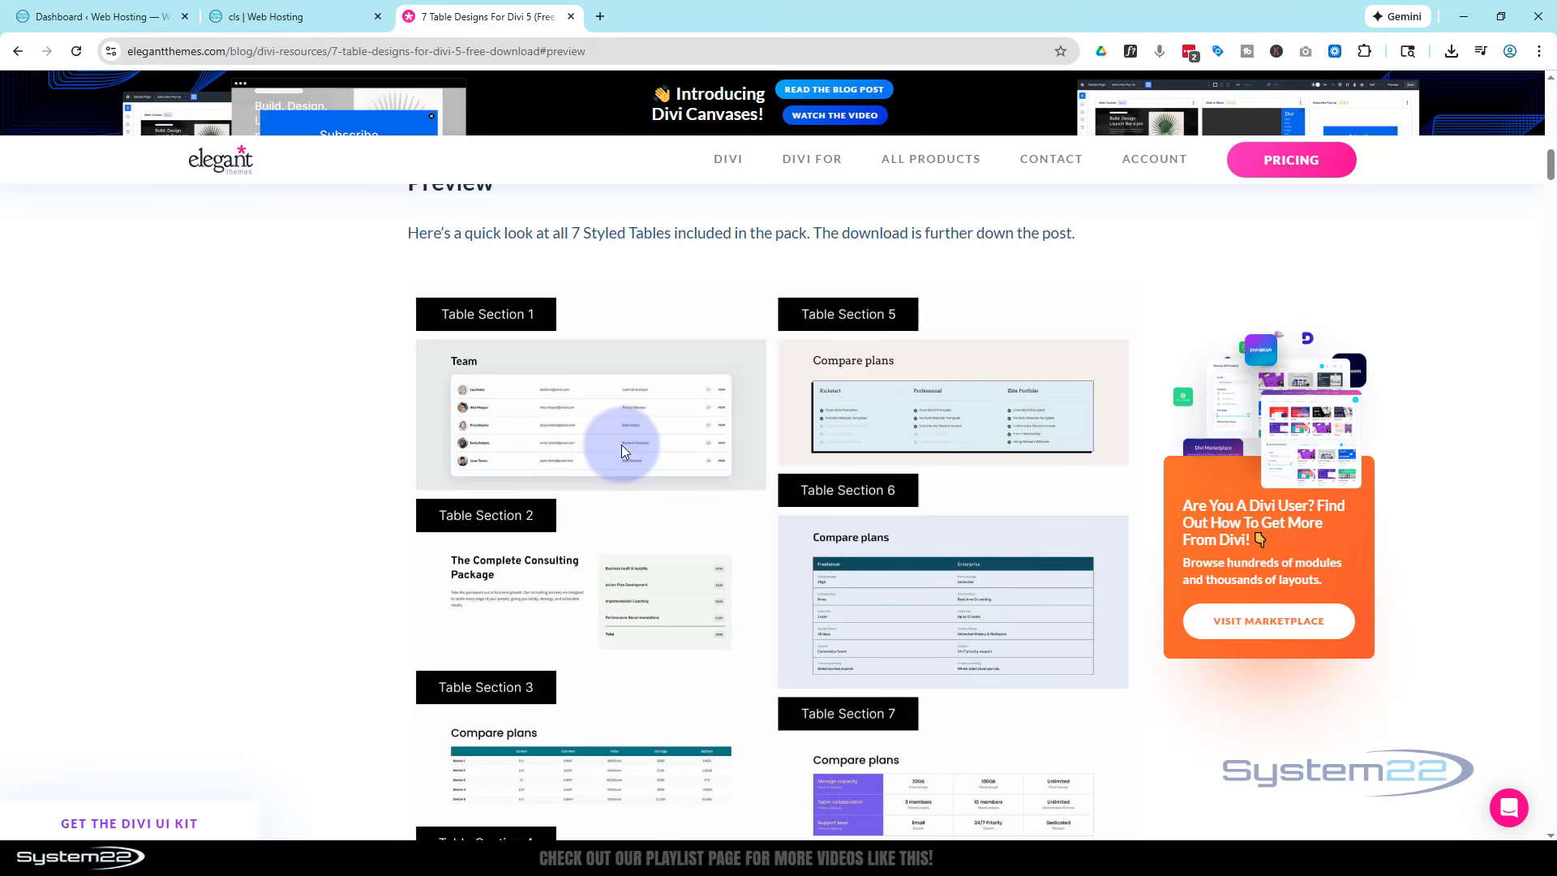
{"action": "scroll", "coordinate": [921, 609], "scroll_direction": "down", "scroll_amount": 5}
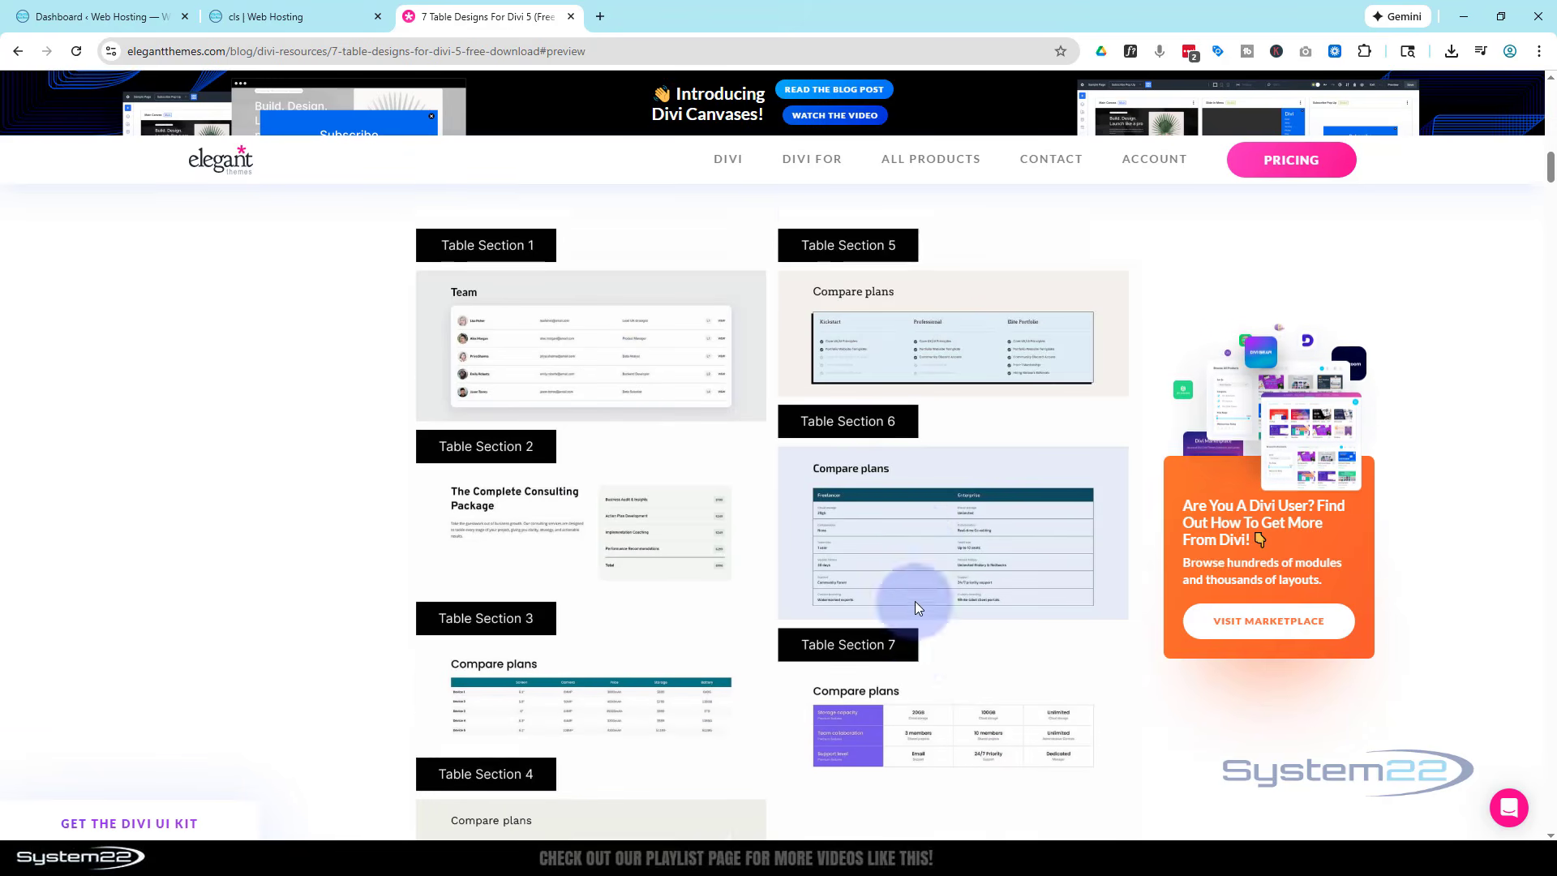
{"action": "scroll", "coordinate": [882, 569], "scroll_direction": "up", "scroll_amount": 10}
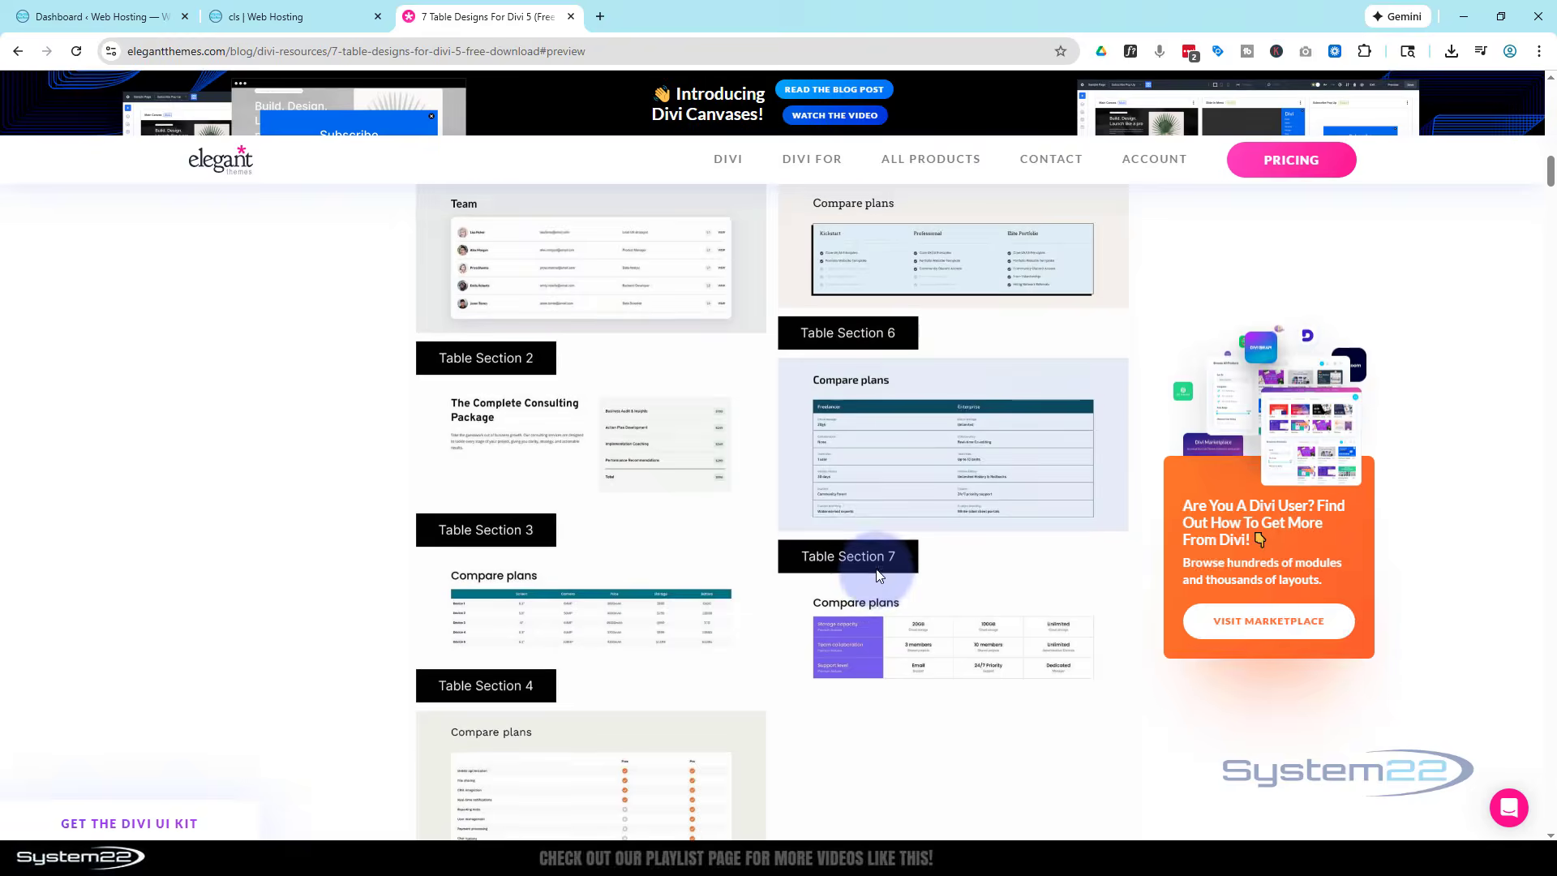
{"action": "scroll", "coordinate": [875, 567], "scroll_direction": "up", "scroll_amount": 2}
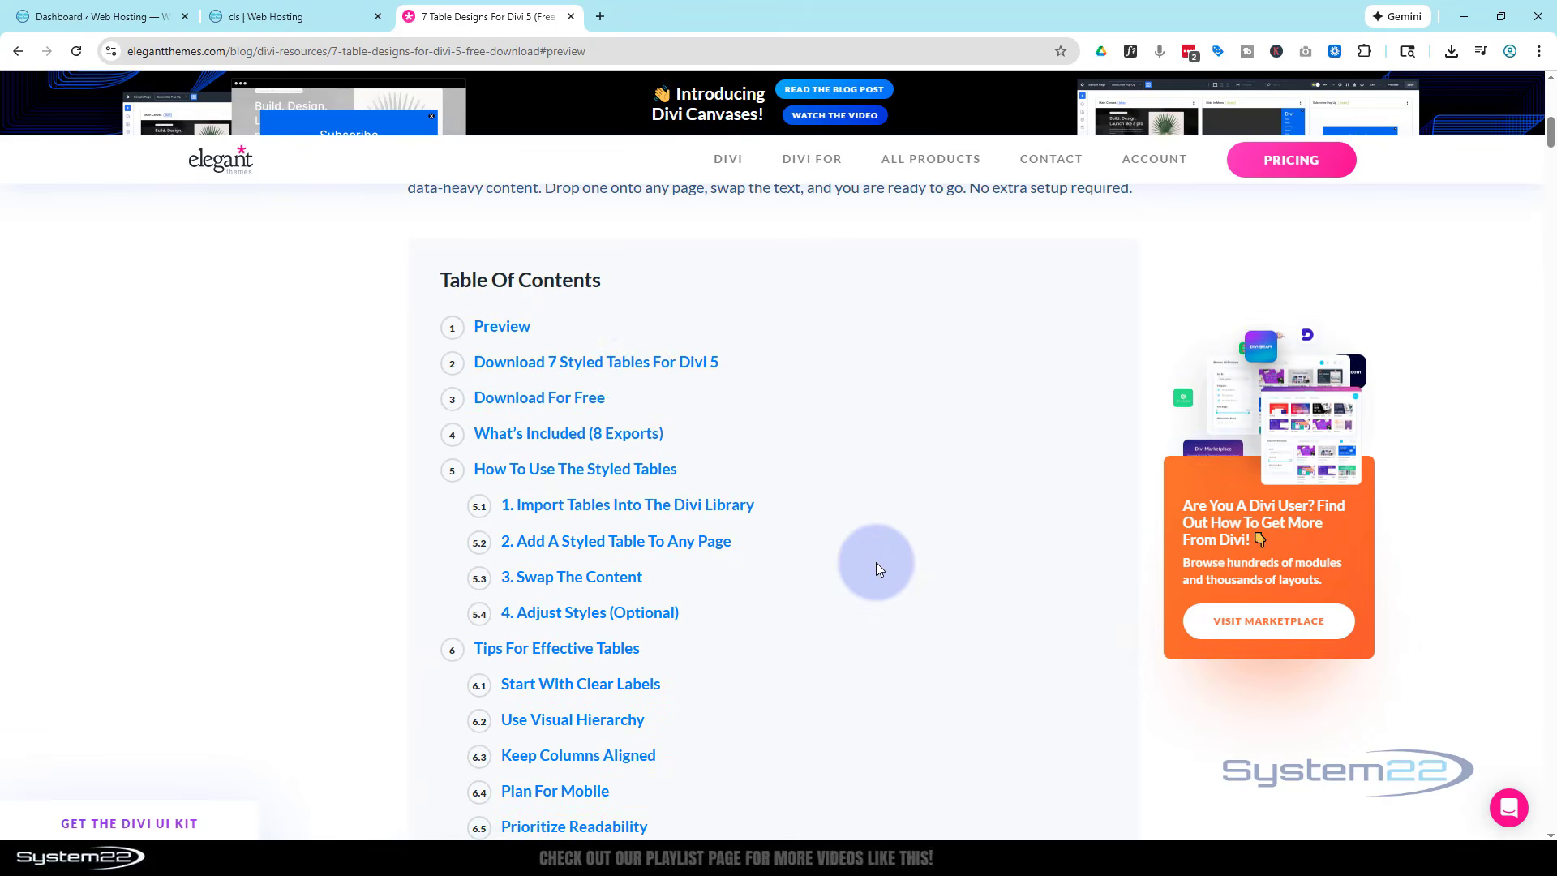
{"action": "left_click", "coordinate": [596, 365]}
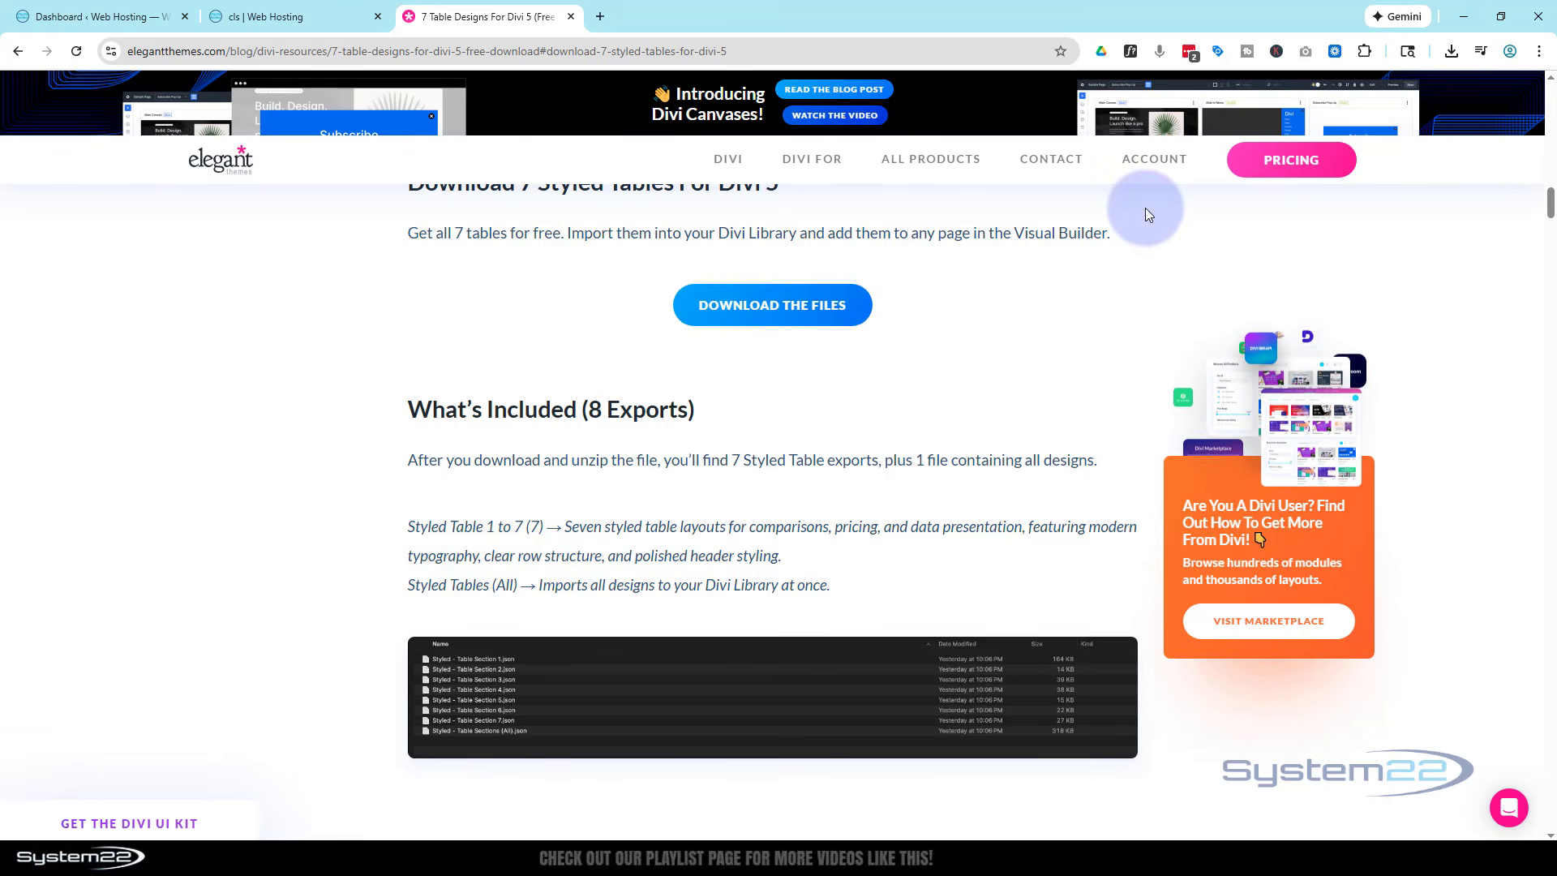
{"action": "left_click", "coordinate": [763, 312]}
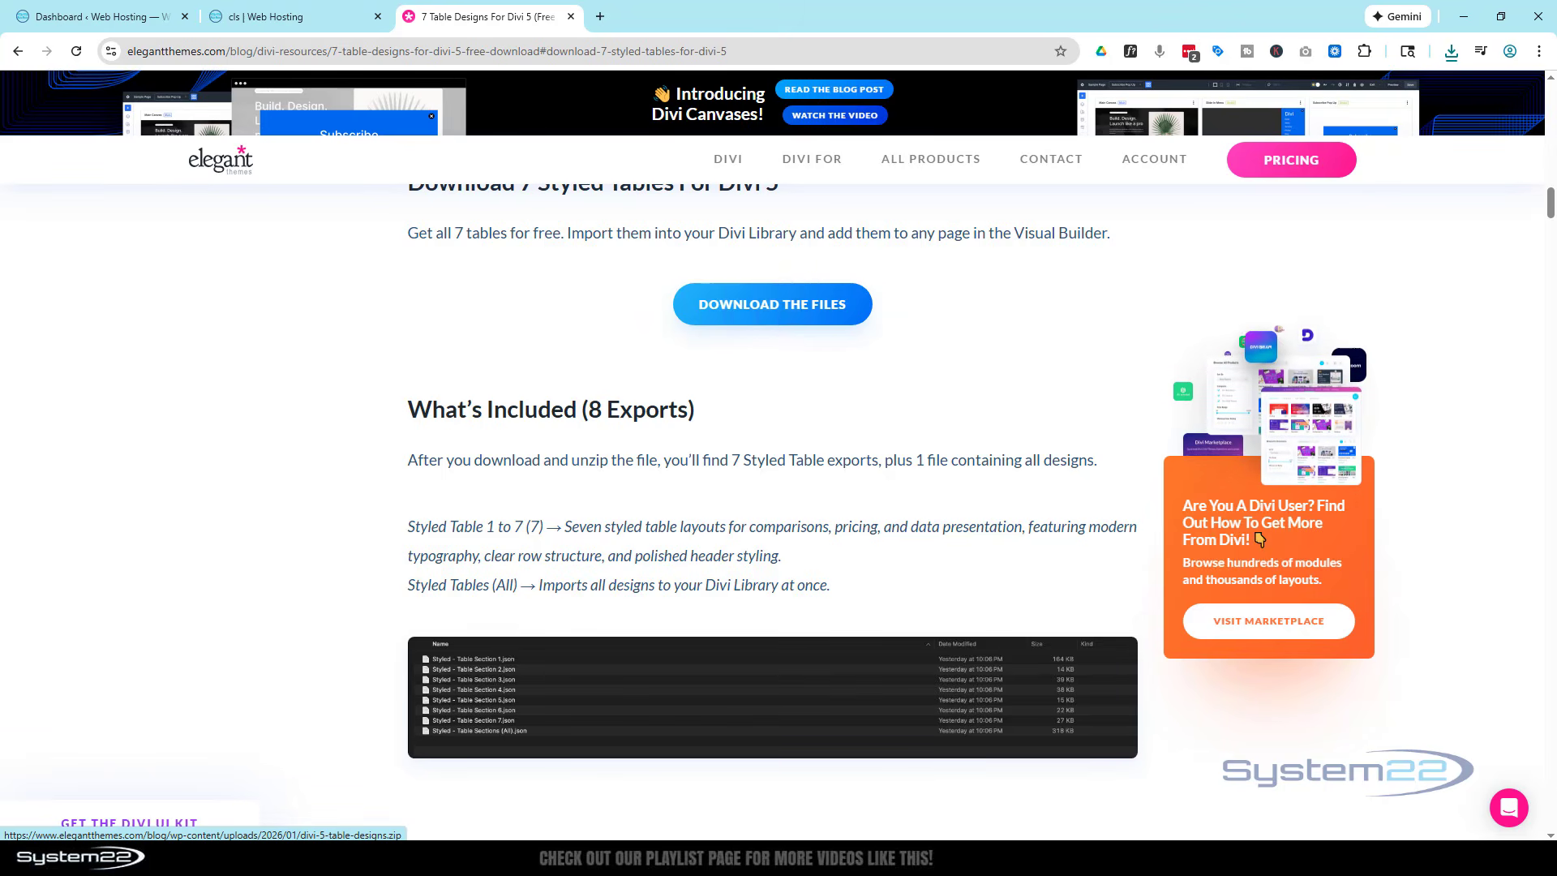
- Extract the divi-5-table-designs archive in the Grid folder and open the extracted Styled folder
{"action": "left_click_drag", "start_coordinate": [0, 353], "coordinate": [309, 233]}
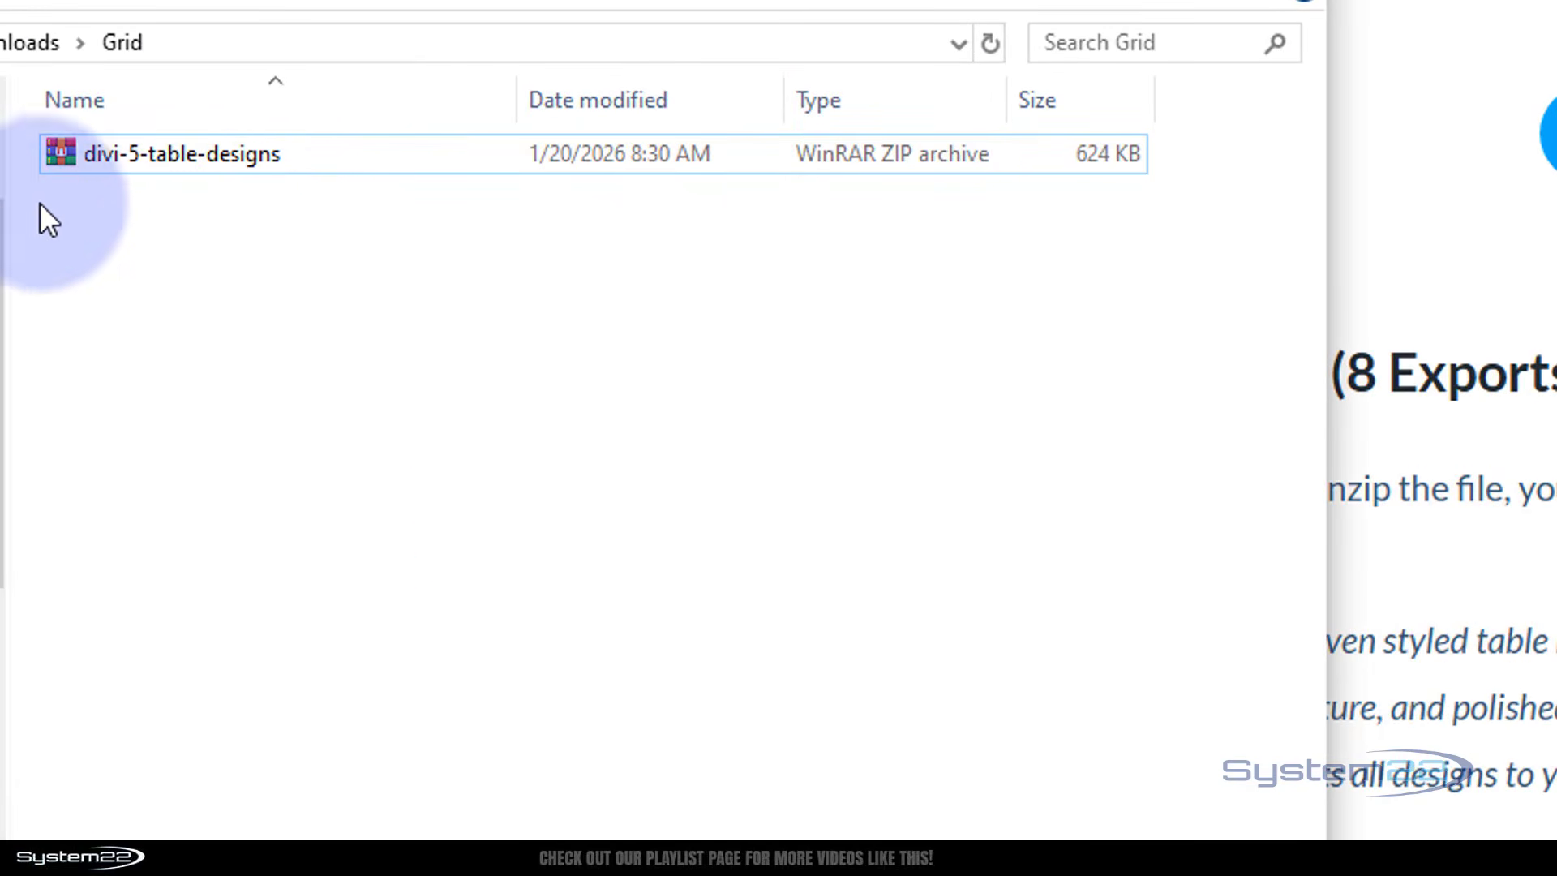
{"action": "left_click", "coordinate": [66, 153]}
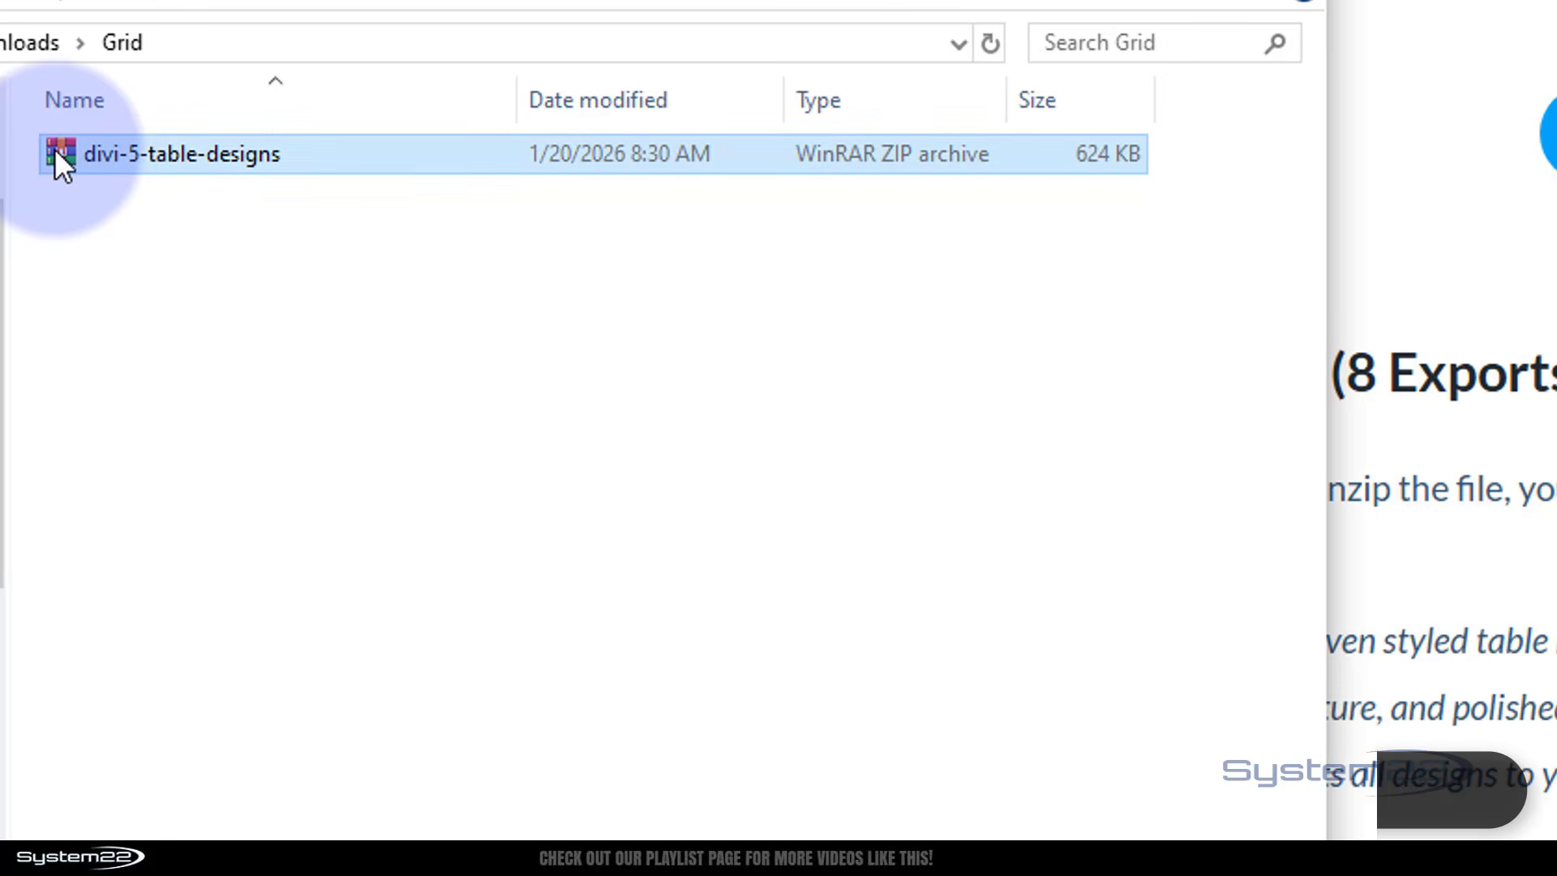
{"action": "right_click", "coordinate": [64, 154]}
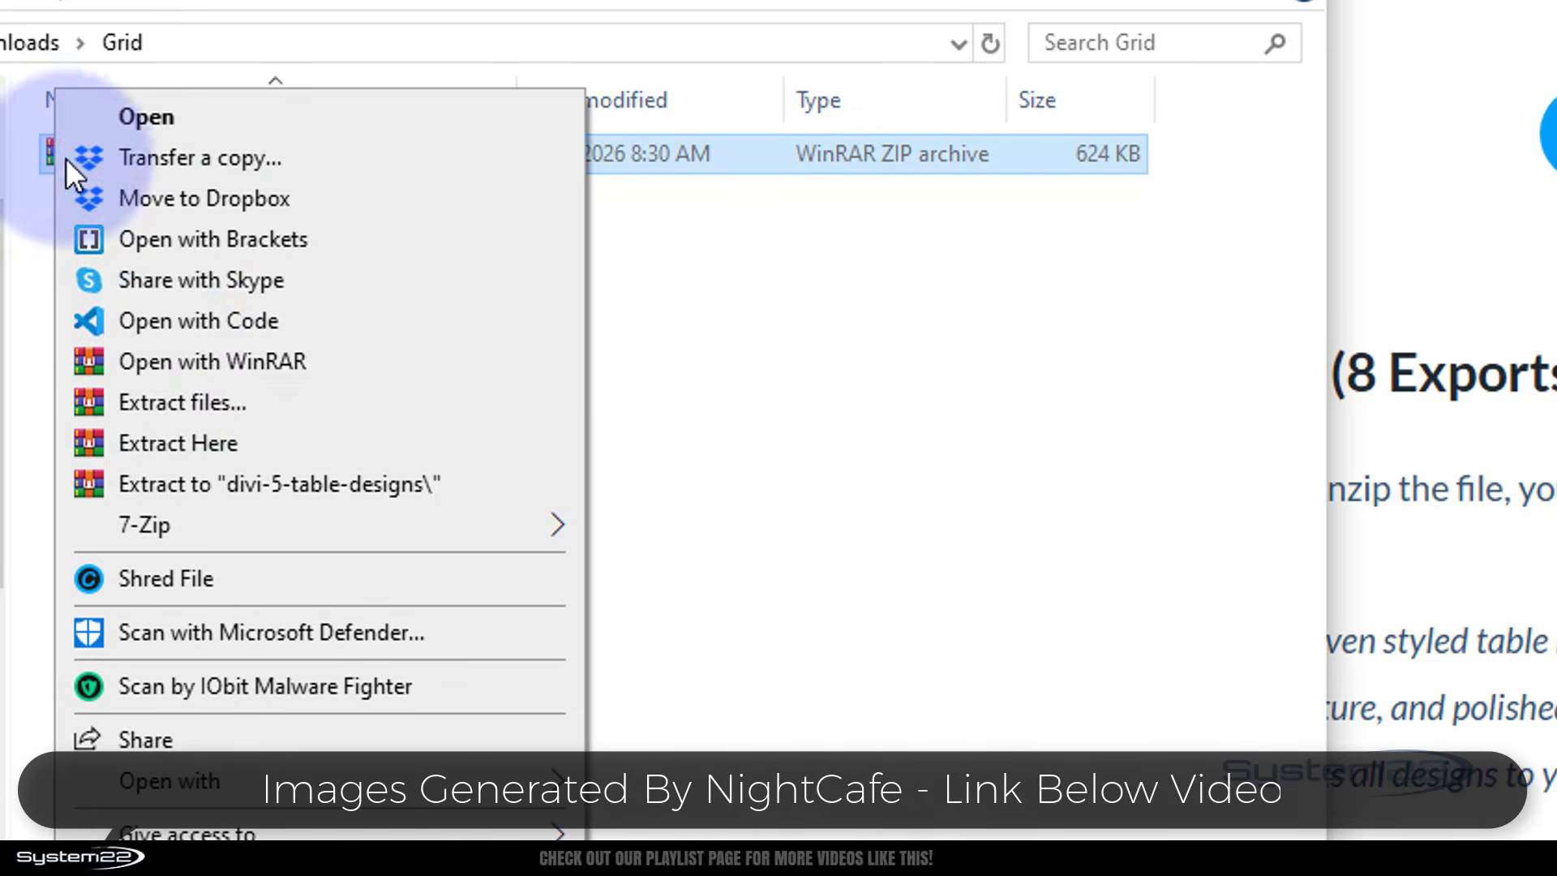
{"action": "left_click", "coordinate": [193, 441]}
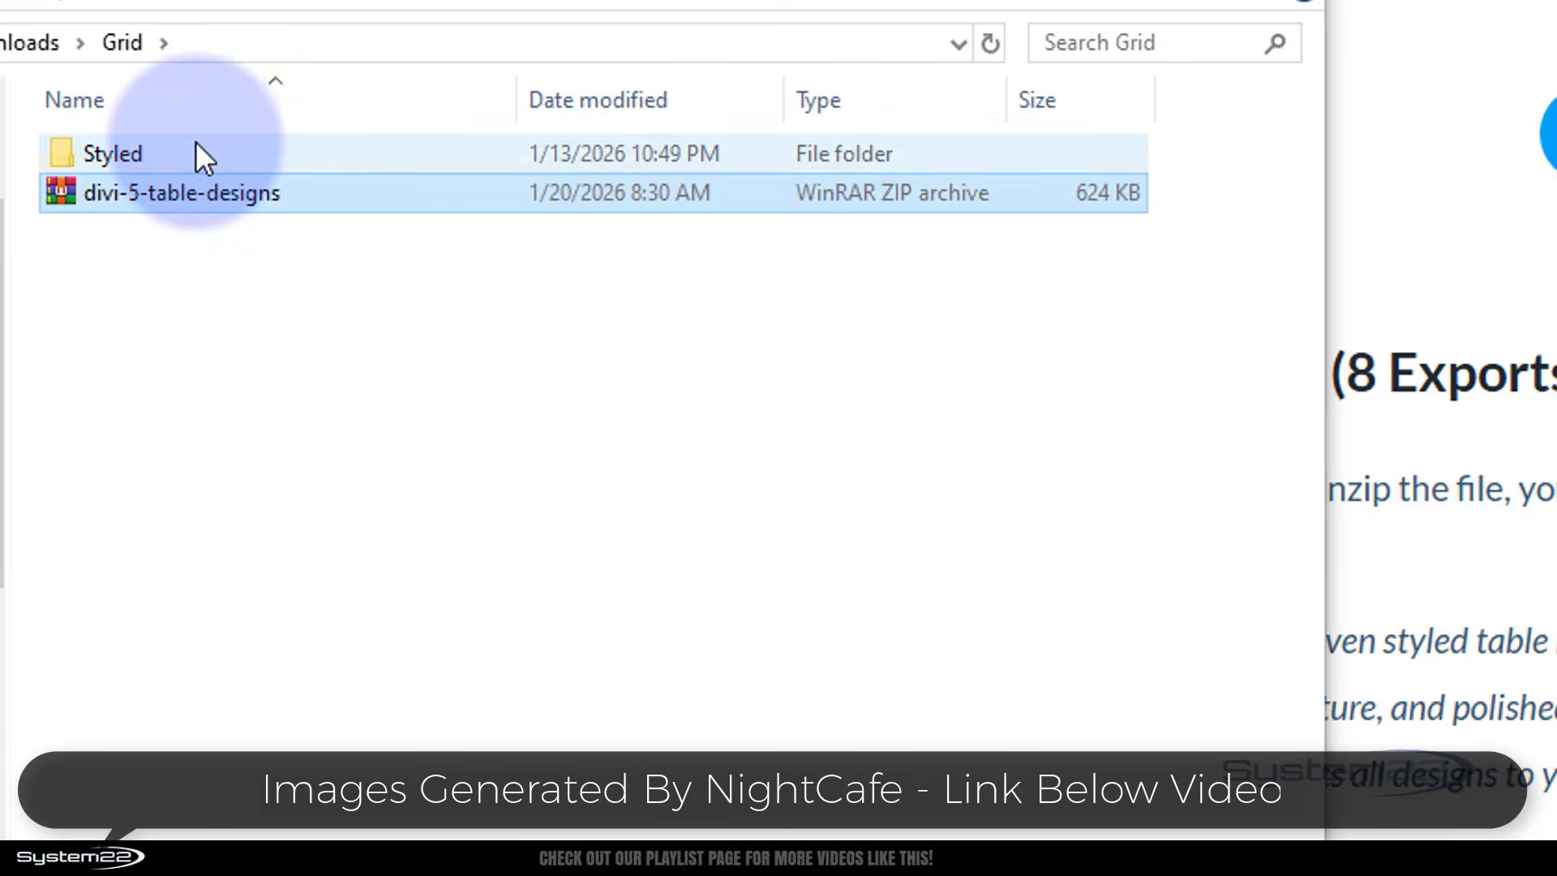
{"action": "double_click", "coordinate": [66, 159]}
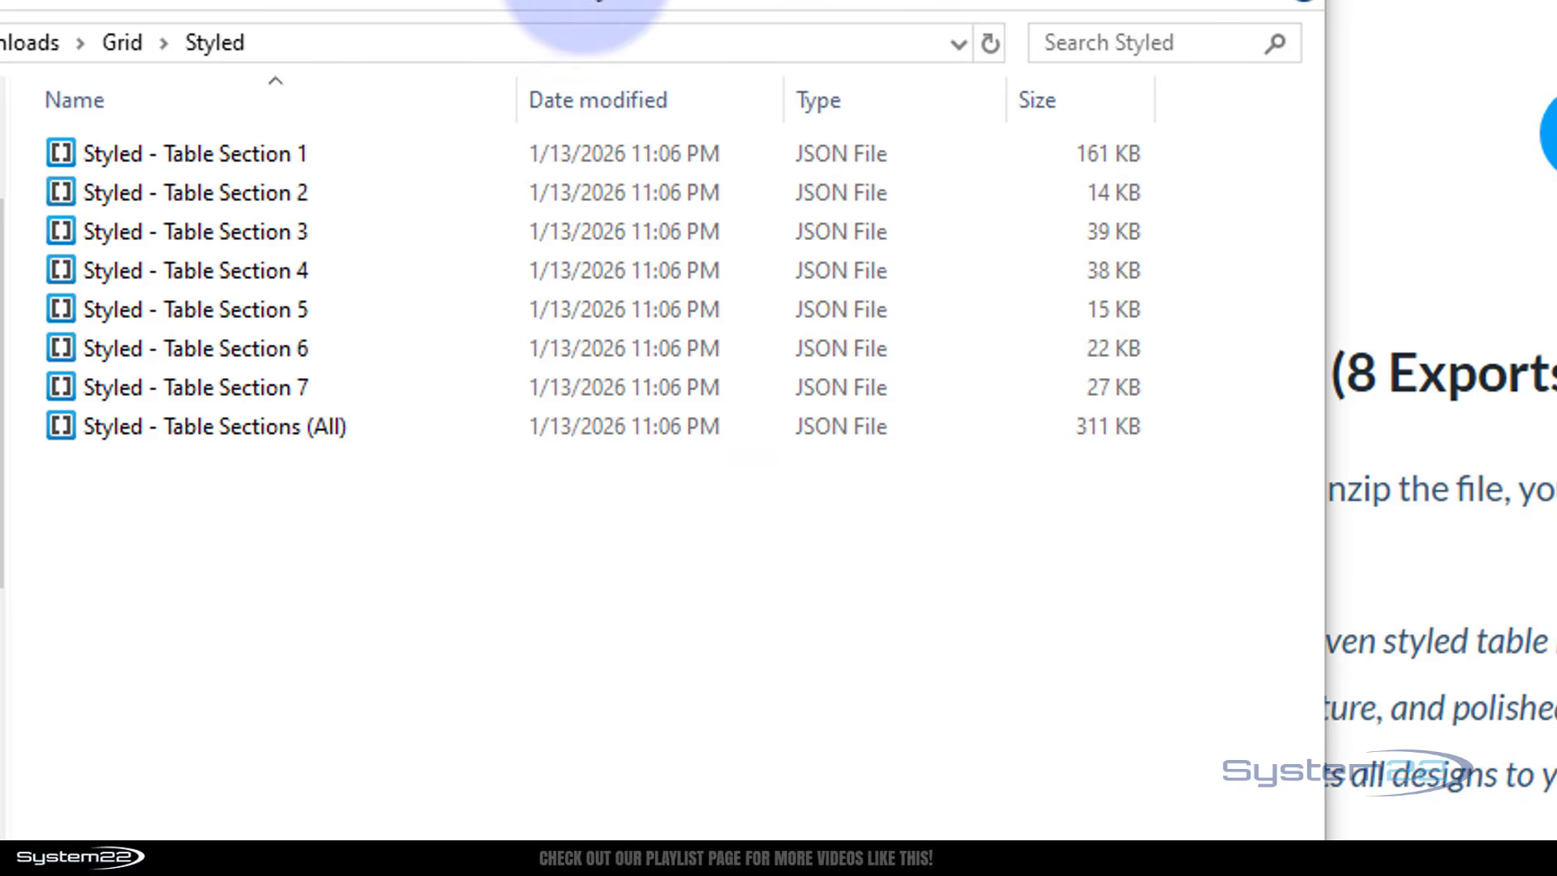
{"action": "left_click_drag", "start_coordinate": [486, 0], "coordinate": [0, 243]}
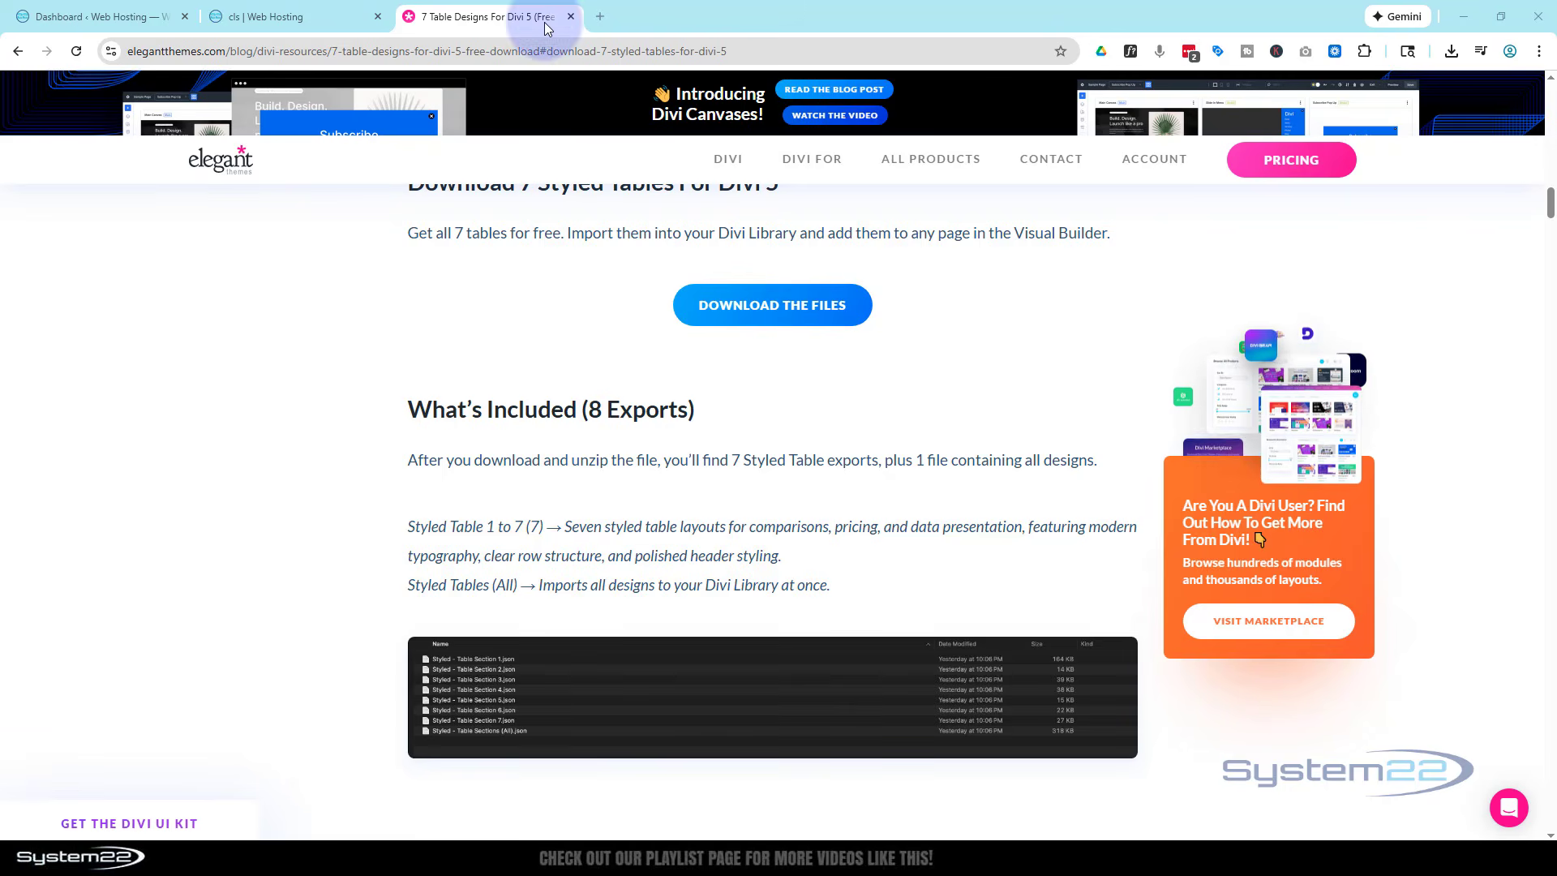
- Open the Divi Library in the WordPress dashboard and trash the existing "Styled – Table Section 1" layout
{"action": "left_click", "coordinate": [81, 18]}
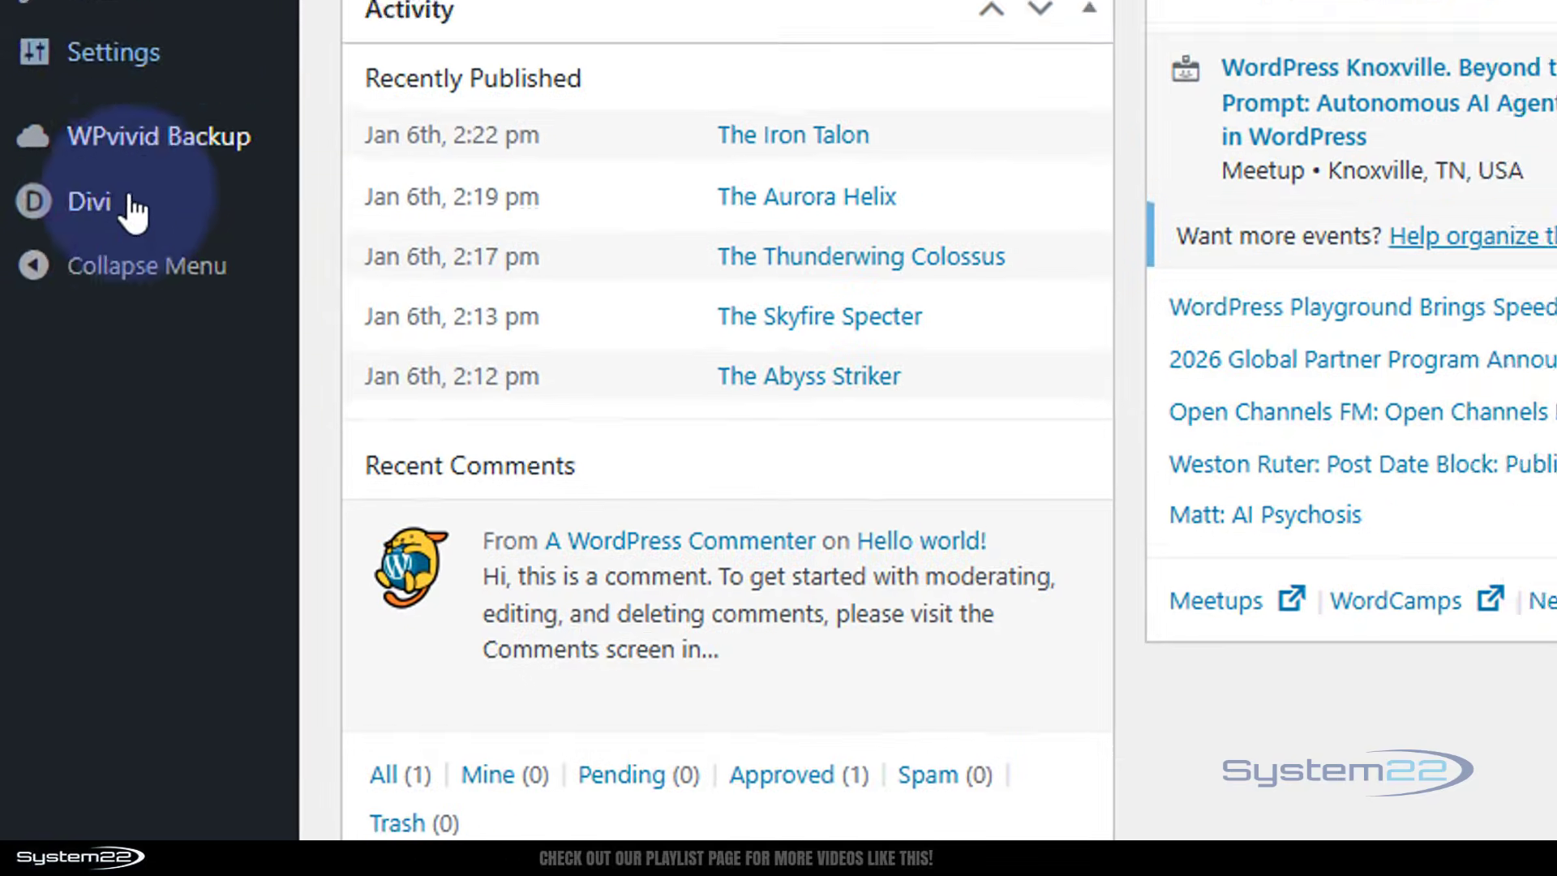
{"action": "mouse_move", "coordinate": [40, 541]}
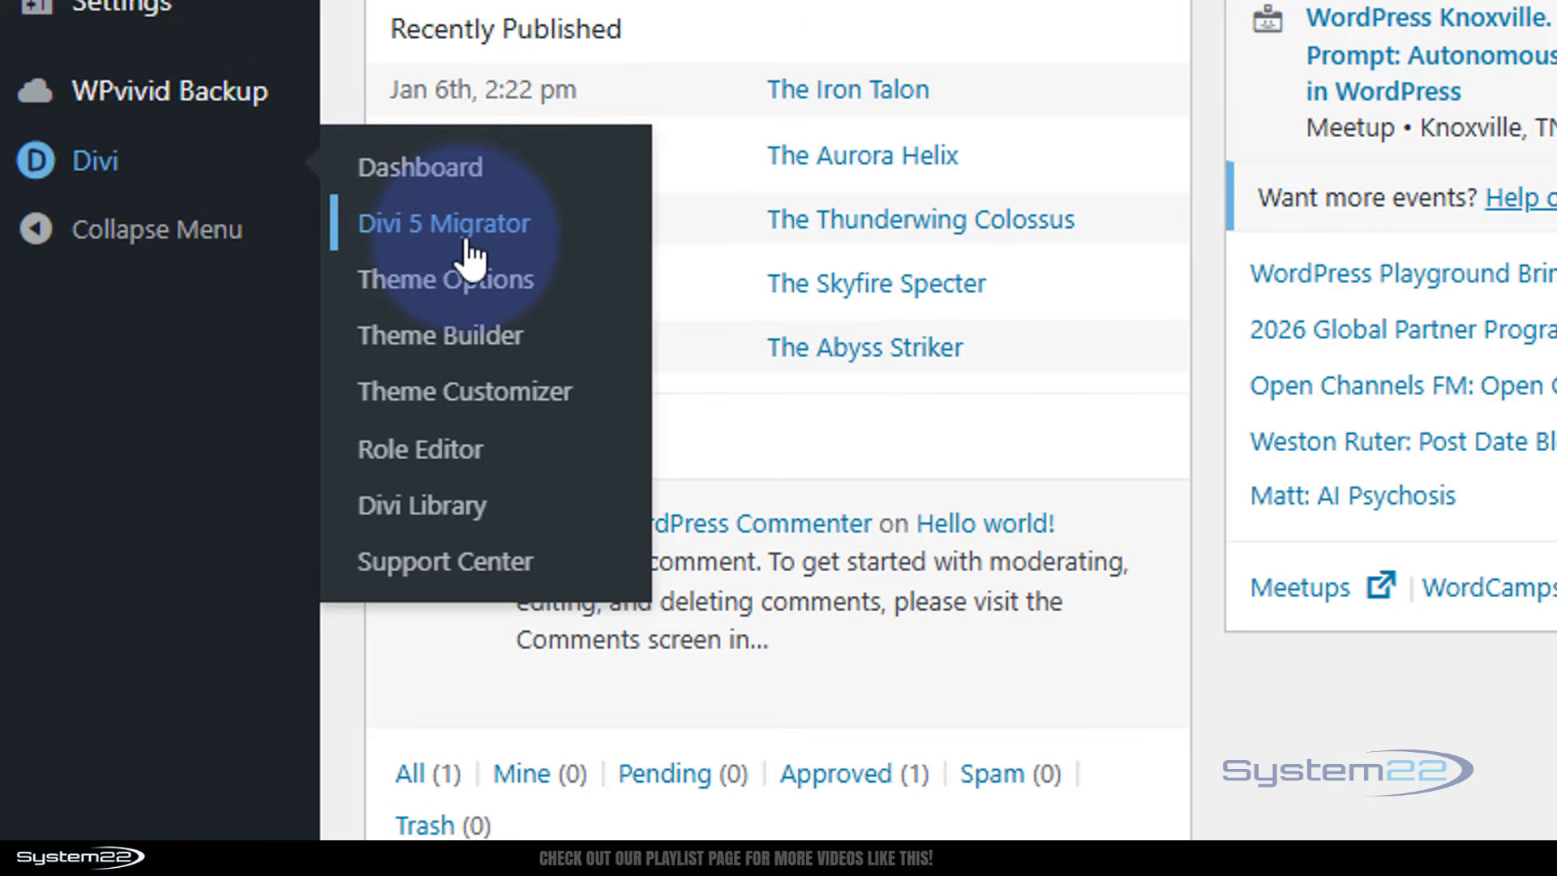
{"action": "left_click", "coordinate": [425, 512]}
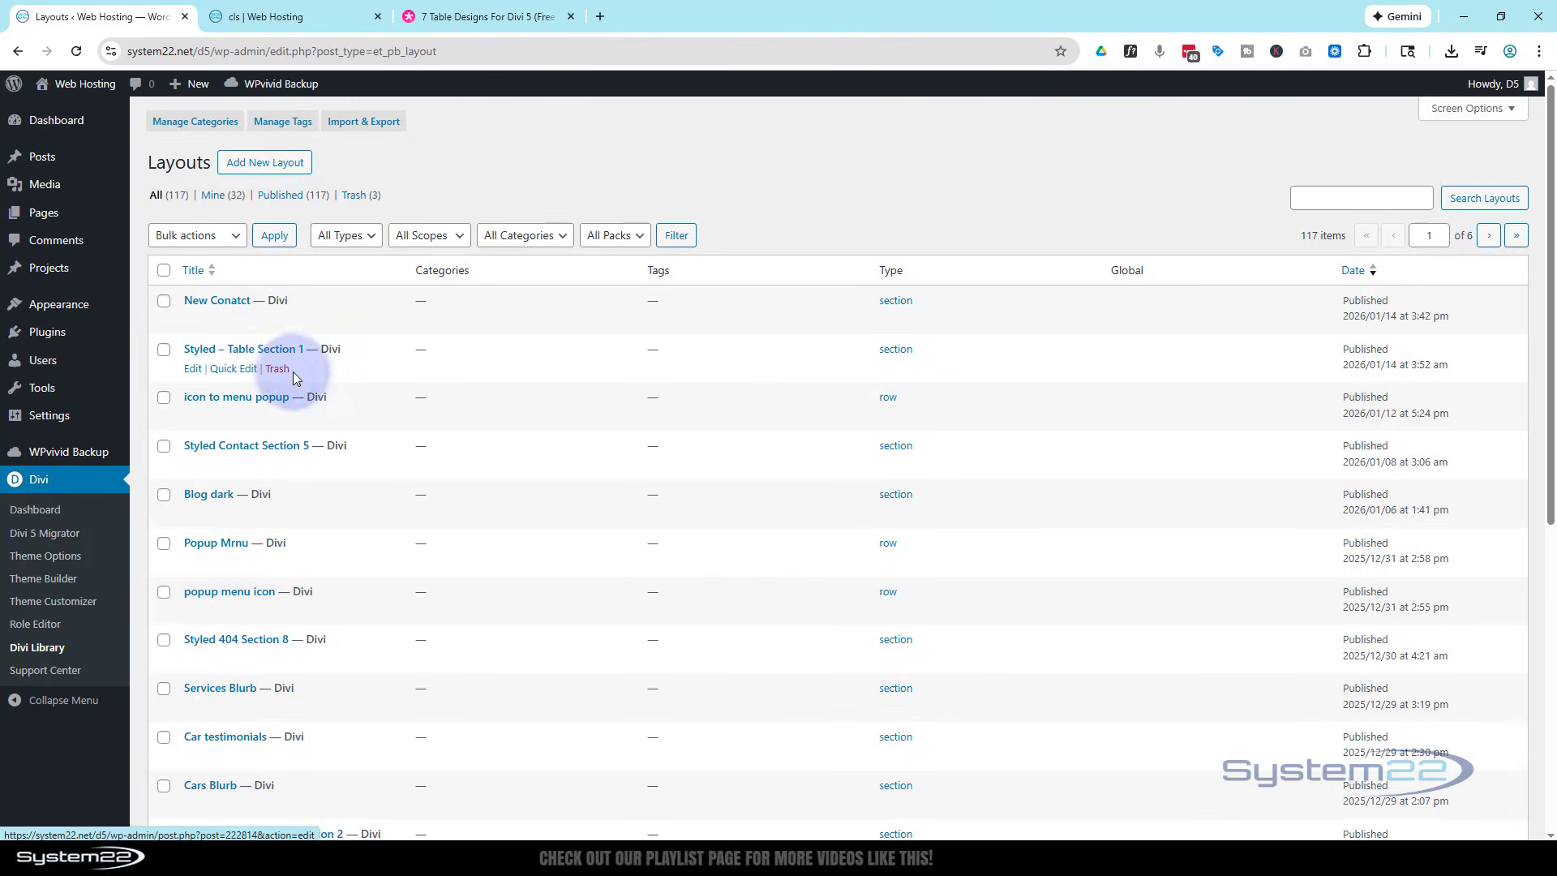
{"action": "left_click", "coordinate": [278, 370]}
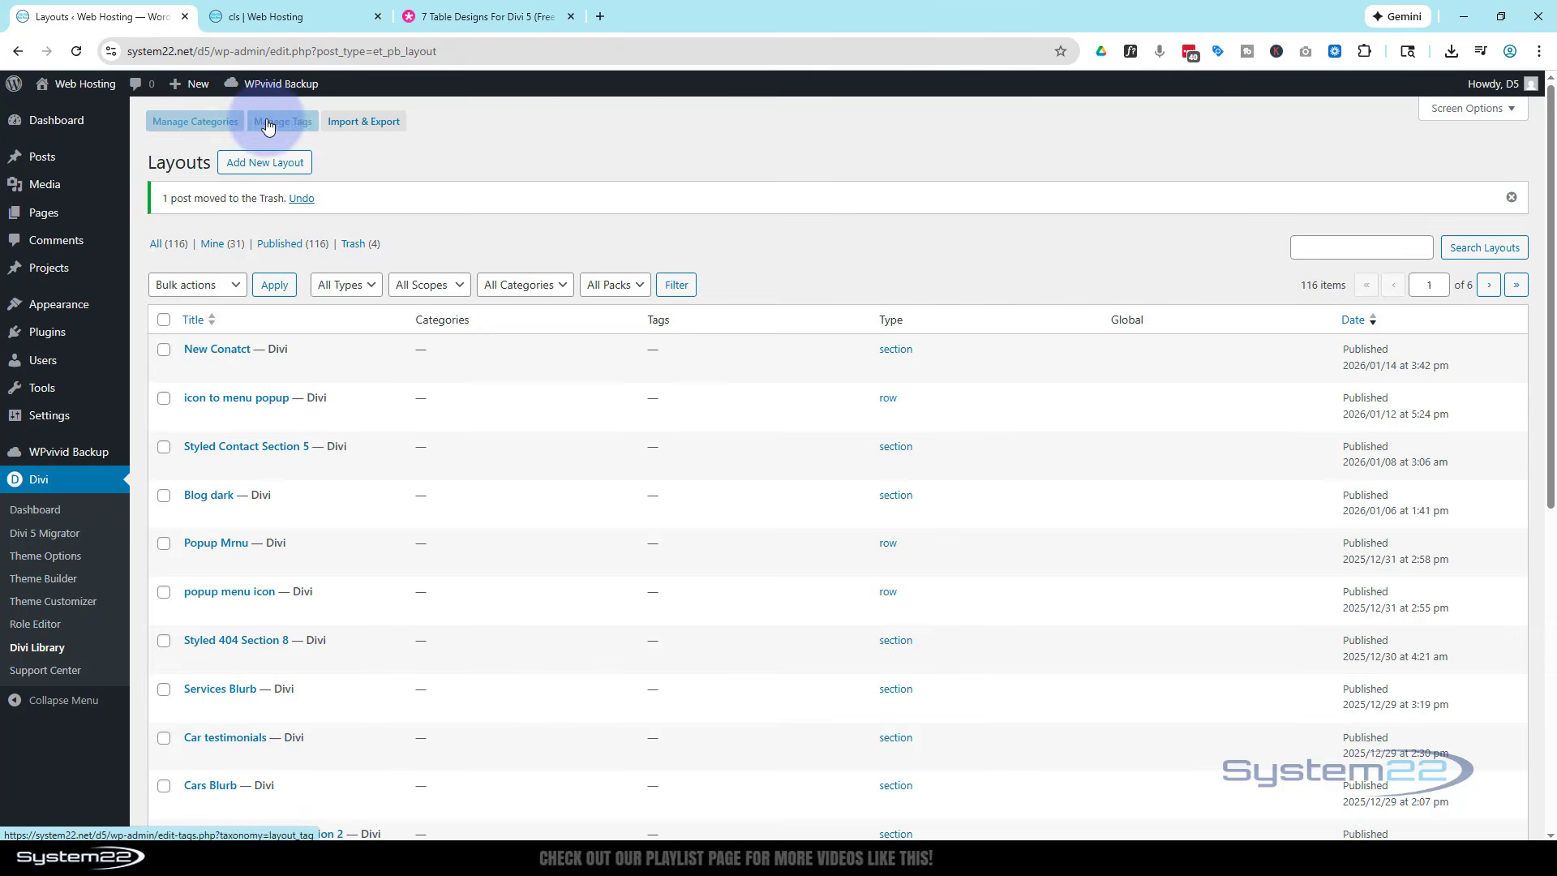
- Import the file "Styled - Table Section 1.json" into the Divi Library without importing presets
{"action": "left_click", "coordinate": [361, 125]}
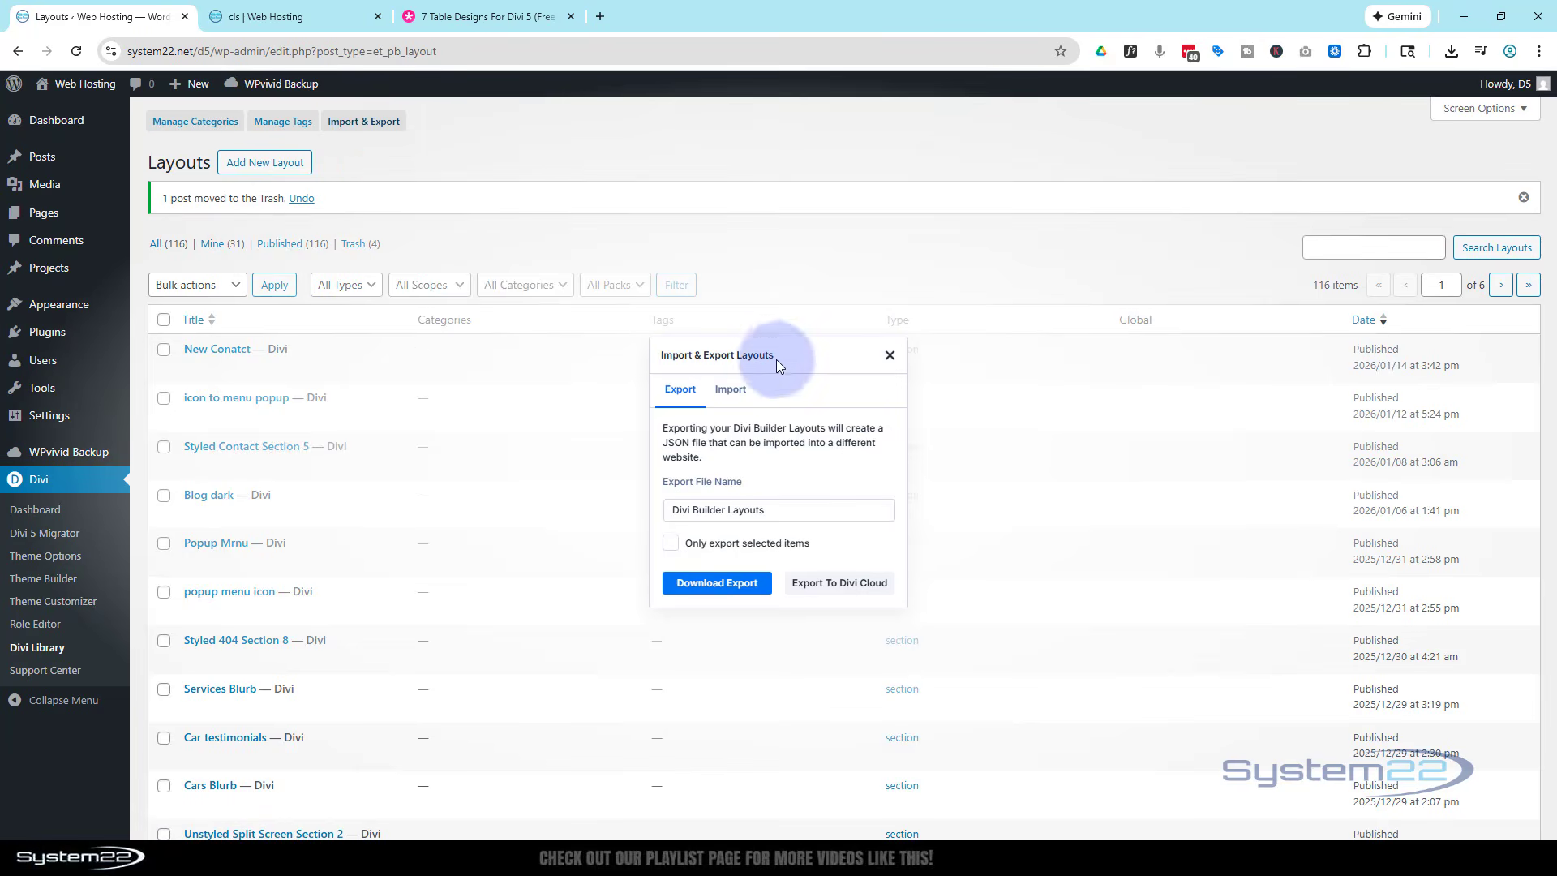
{"action": "left_click", "coordinate": [734, 395]}
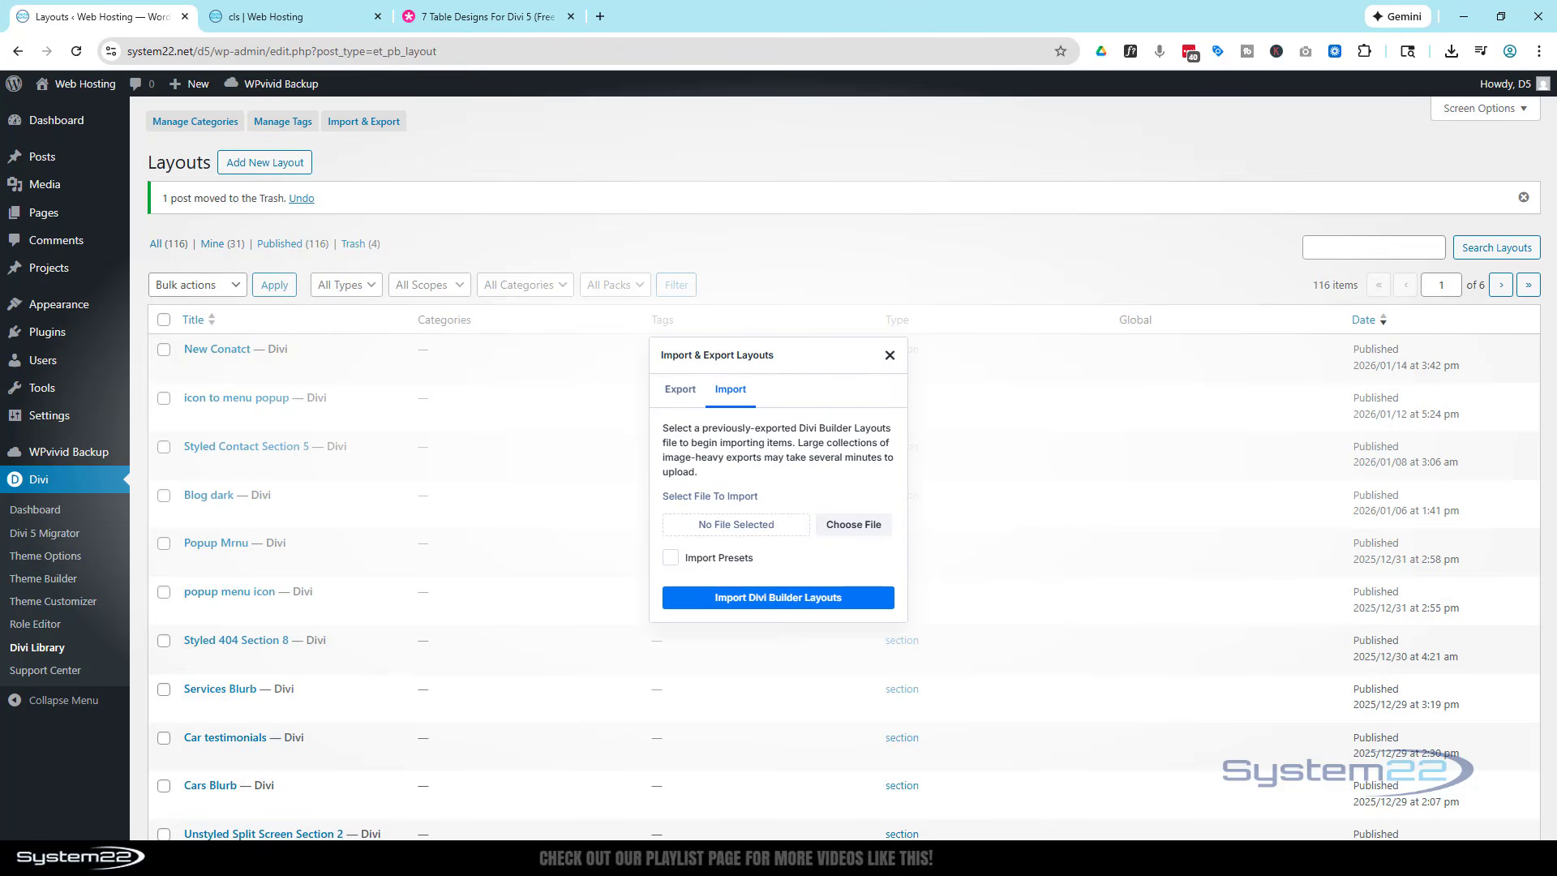
{"action": "left_click_drag", "start_coordinate": [0, 388], "coordinate": [237, 305]}
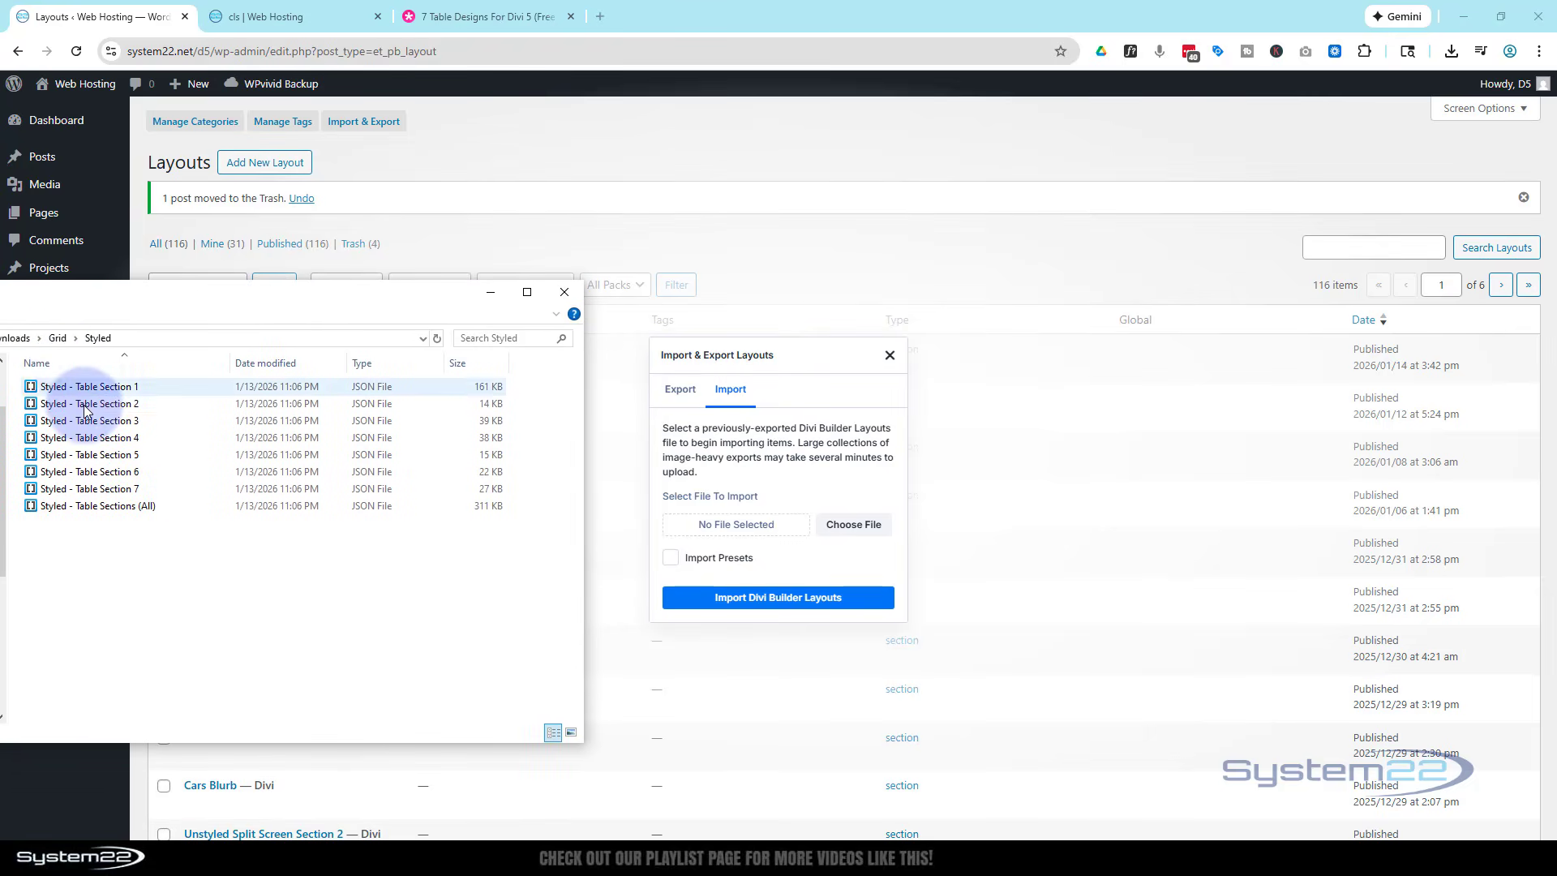
{"action": "left_click_drag", "start_coordinate": [38, 392], "coordinate": [732, 528]}
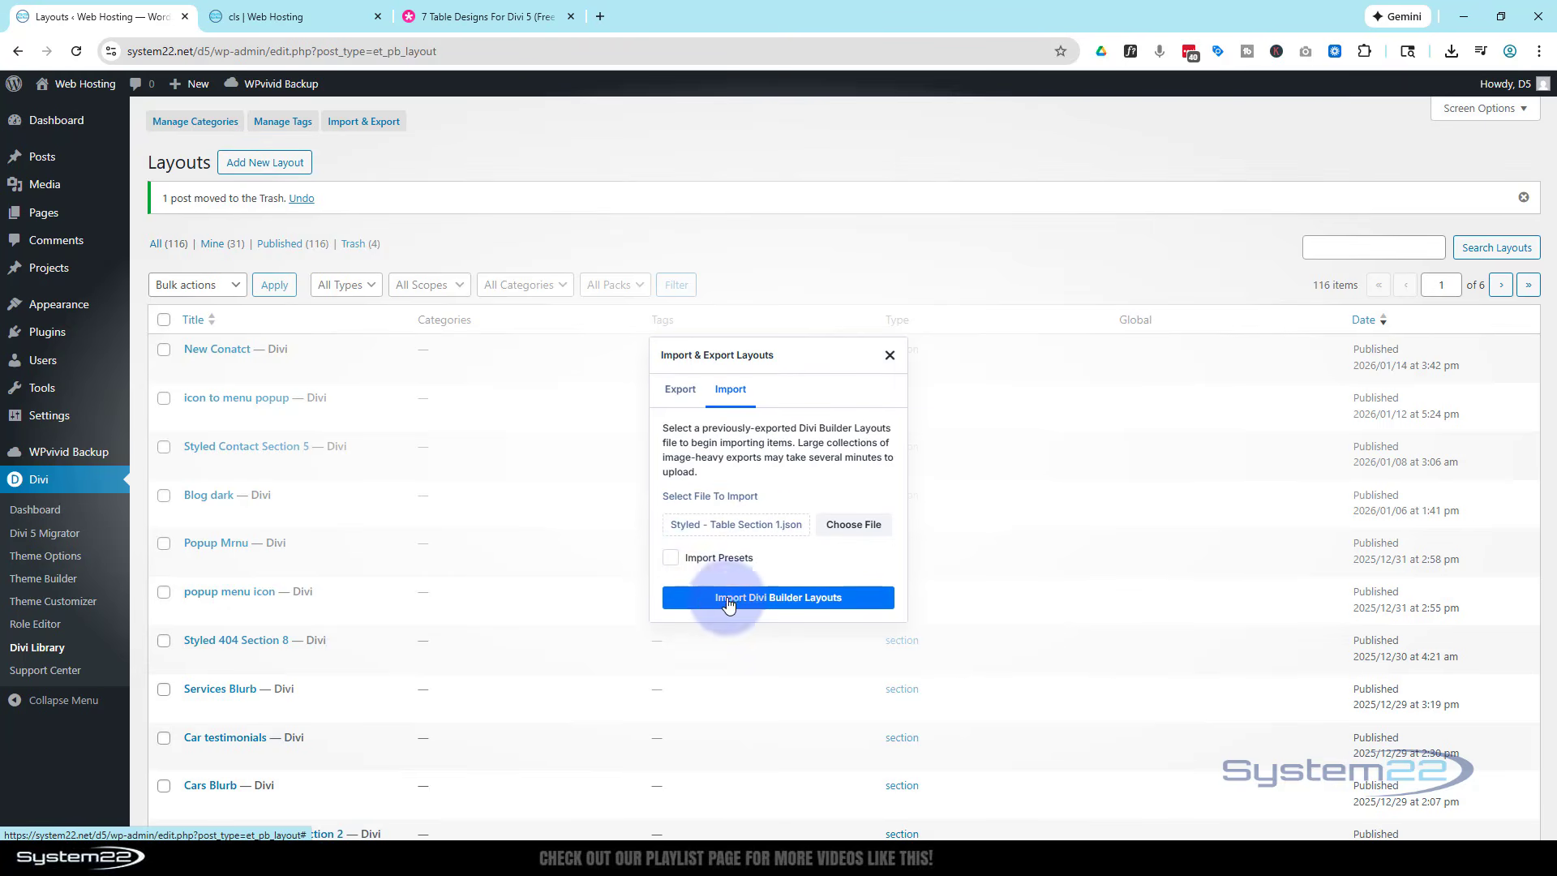
{"action": "left_click", "coordinate": [779, 604]}
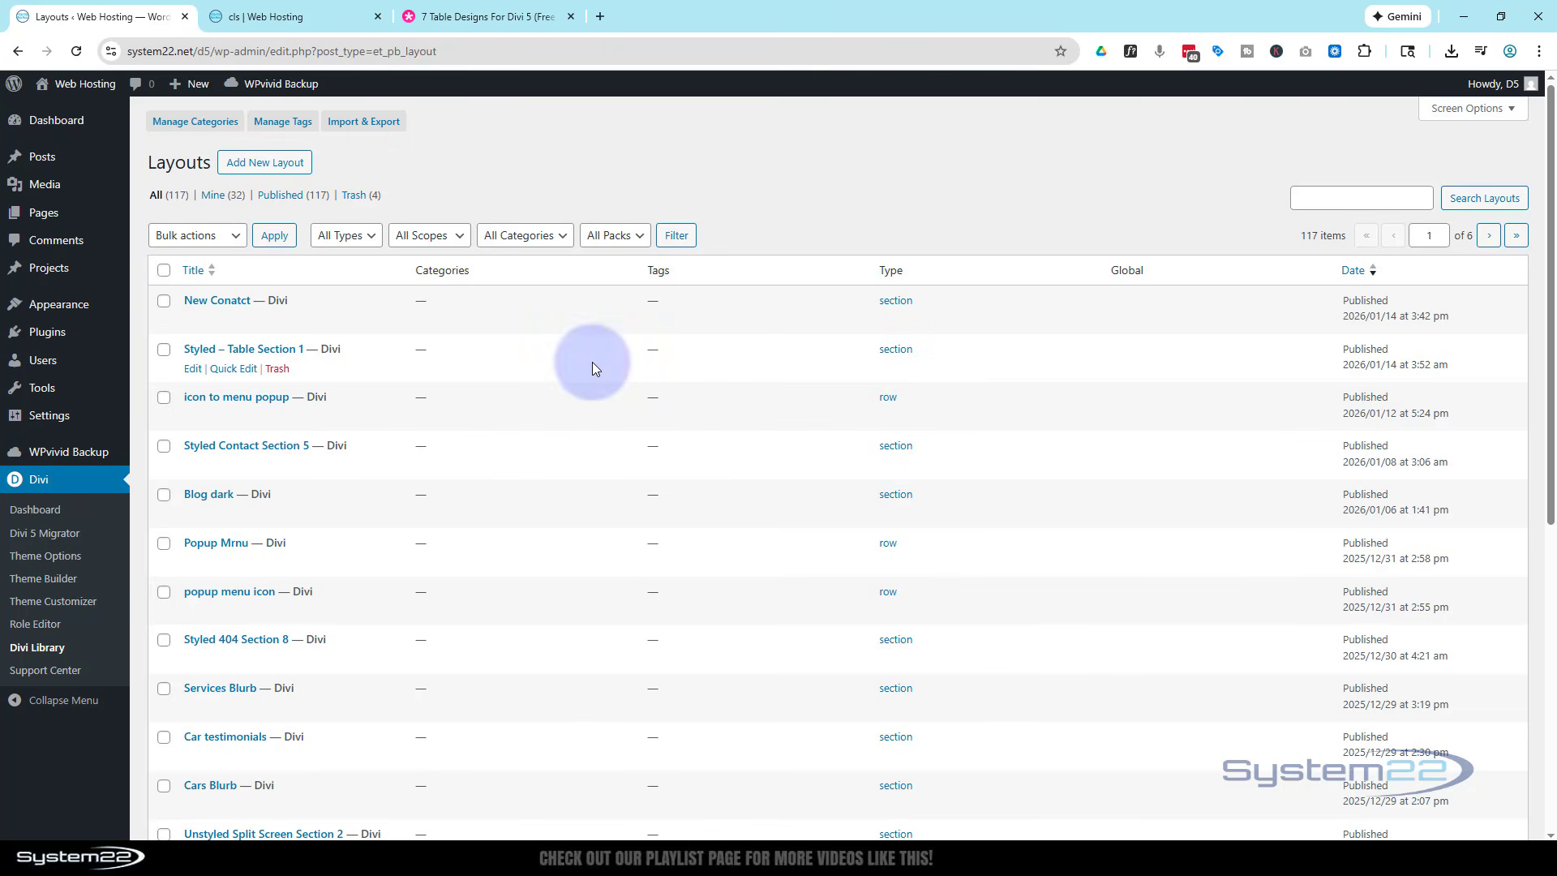
- Check the saved sections available for insertion below the last blurb row of the cls page
{"action": "left_click", "coordinate": [274, 17]}
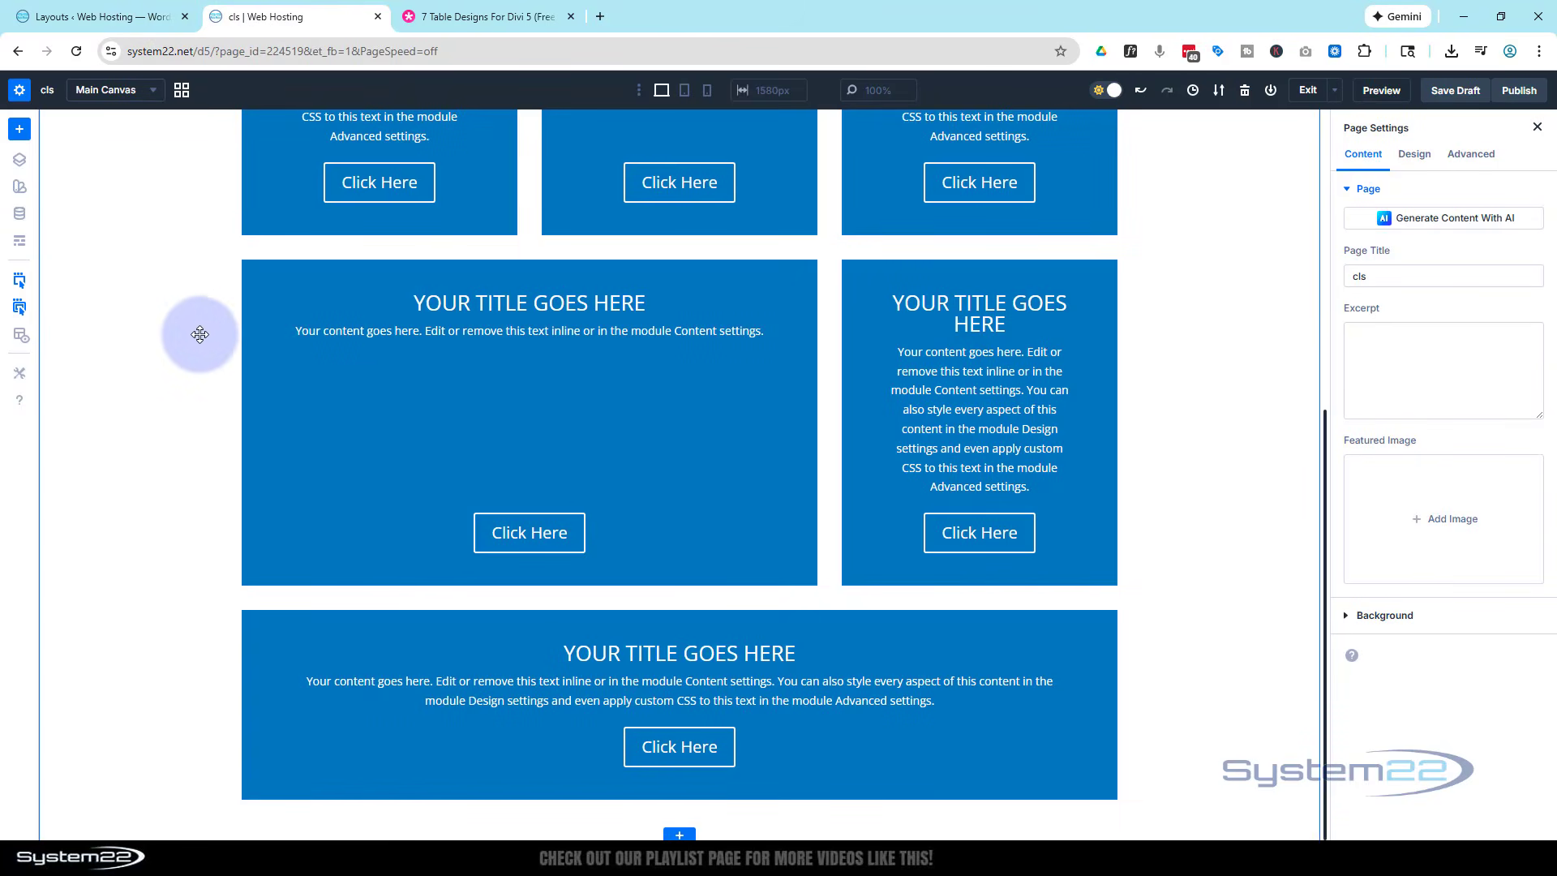
{"action": "left_click", "coordinate": [681, 835]}
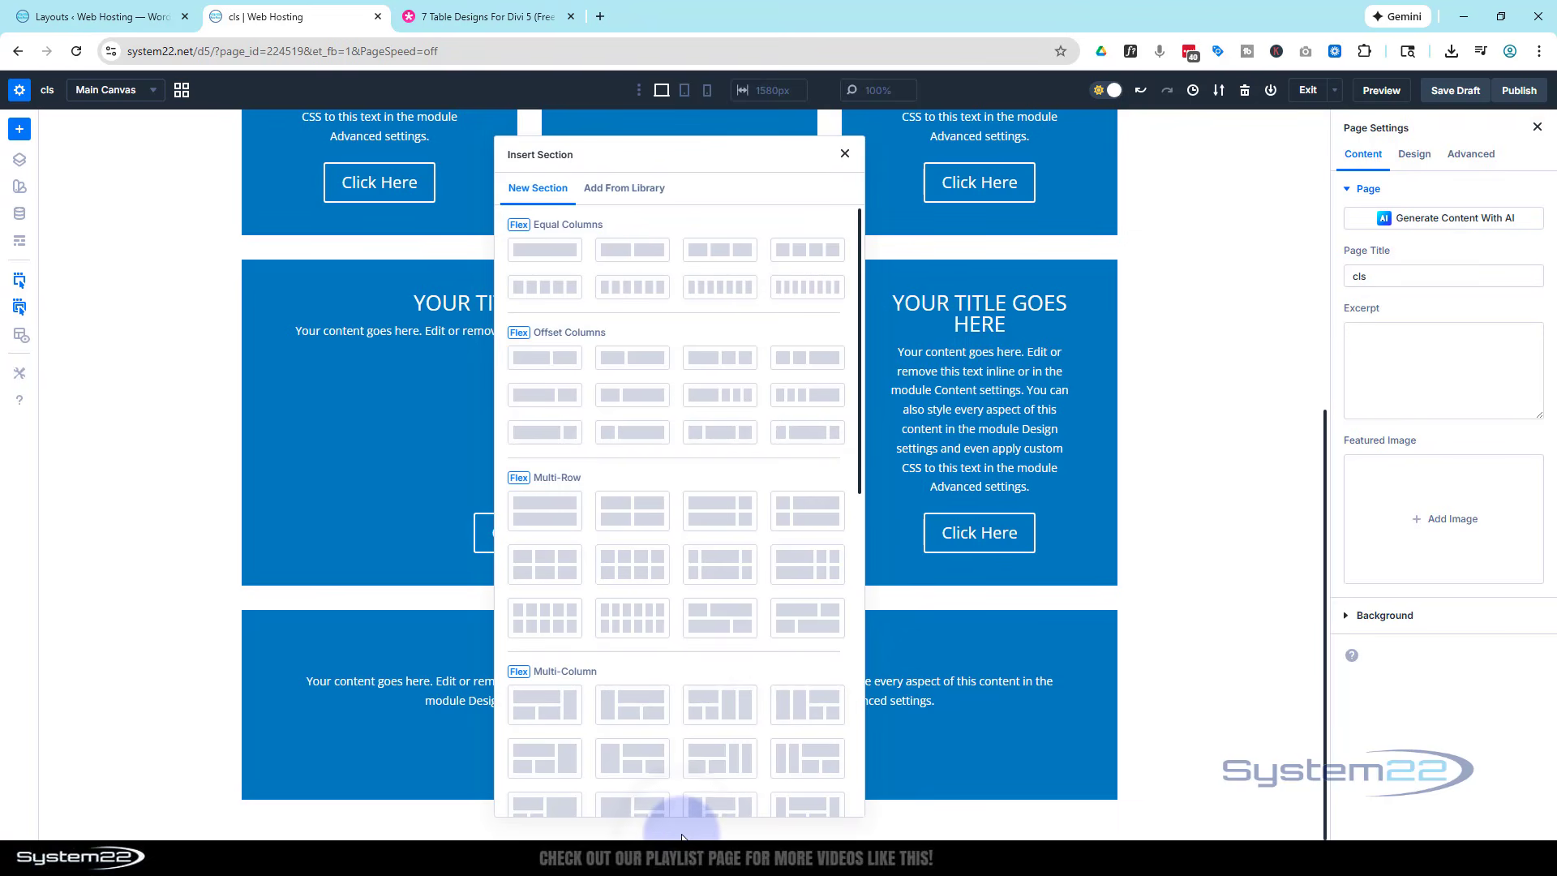
{"action": "left_click", "coordinate": [624, 188]}
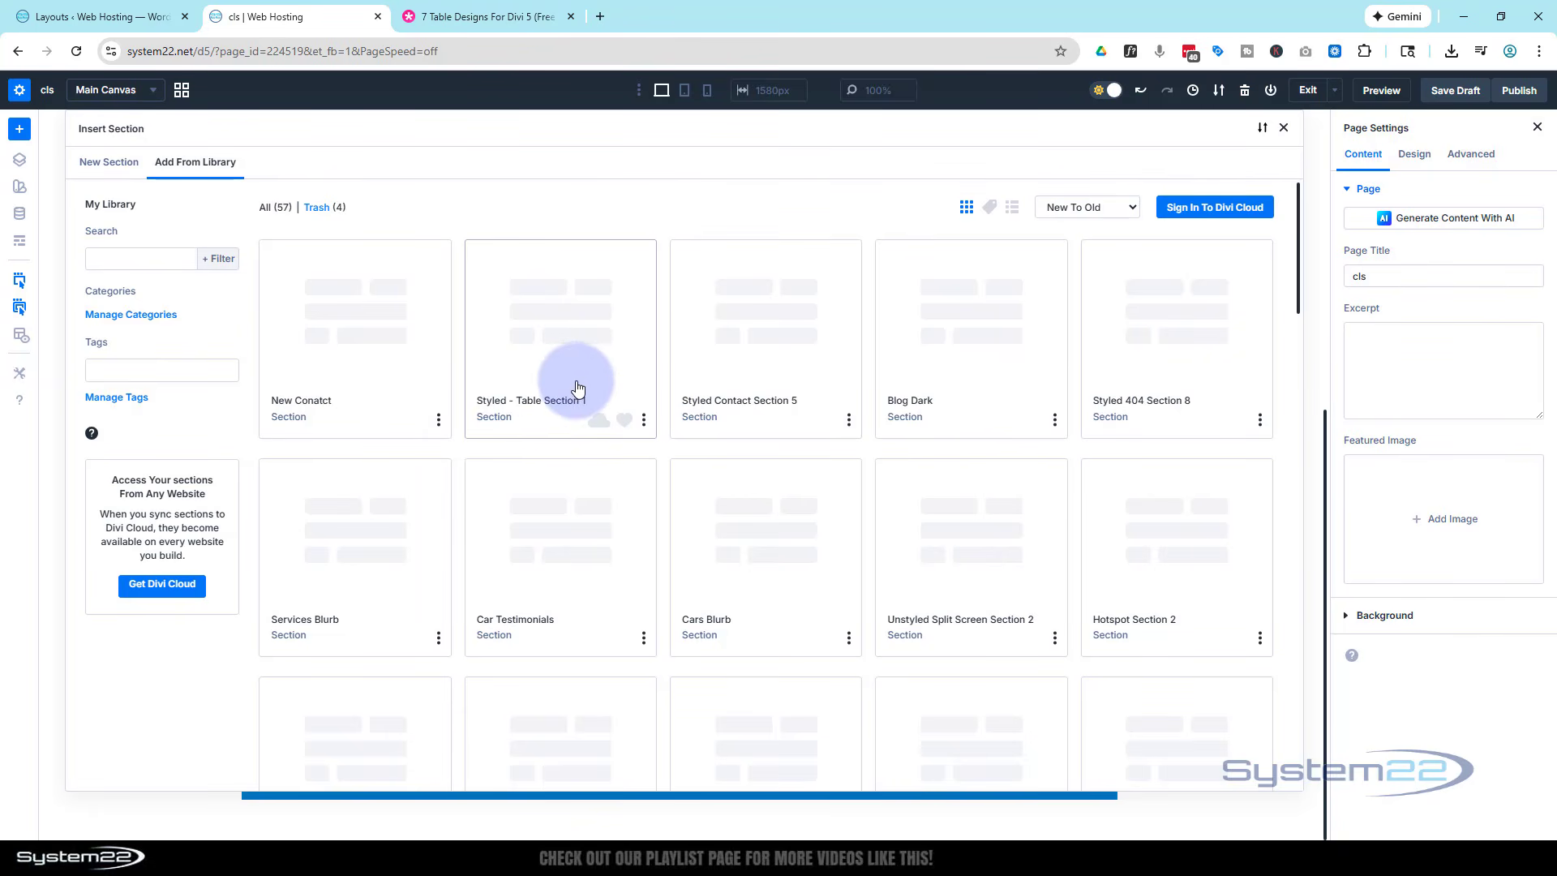
{"action": "left_click", "coordinate": [1282, 128]}
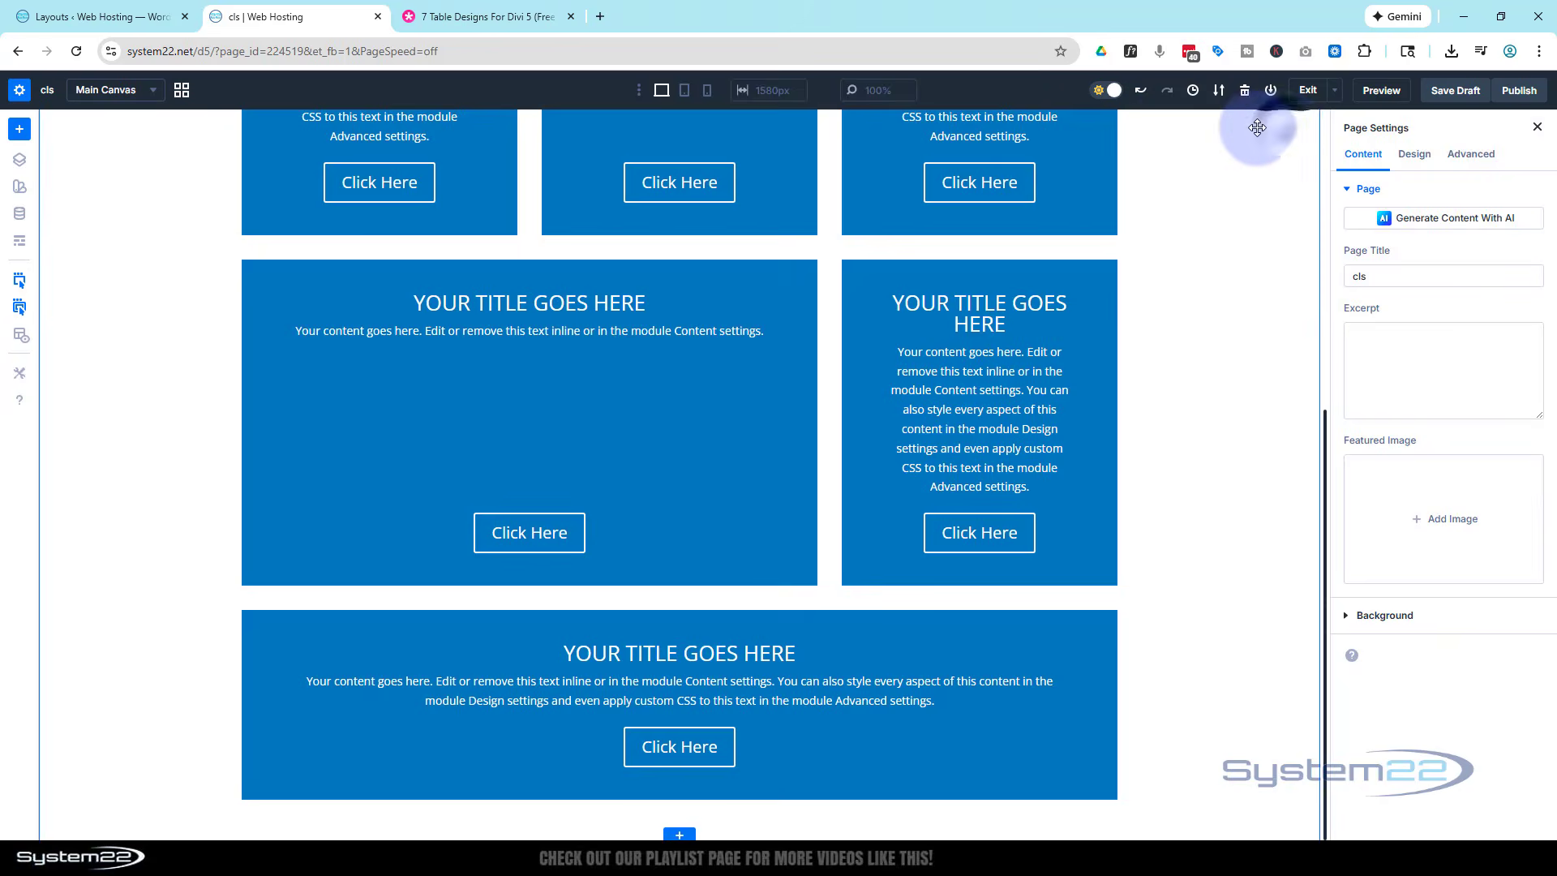
- Reload the cls page in the builder, discarding unsaved changes, and return to the Our Team section
{"action": "left_click", "coordinate": [74, 51]}
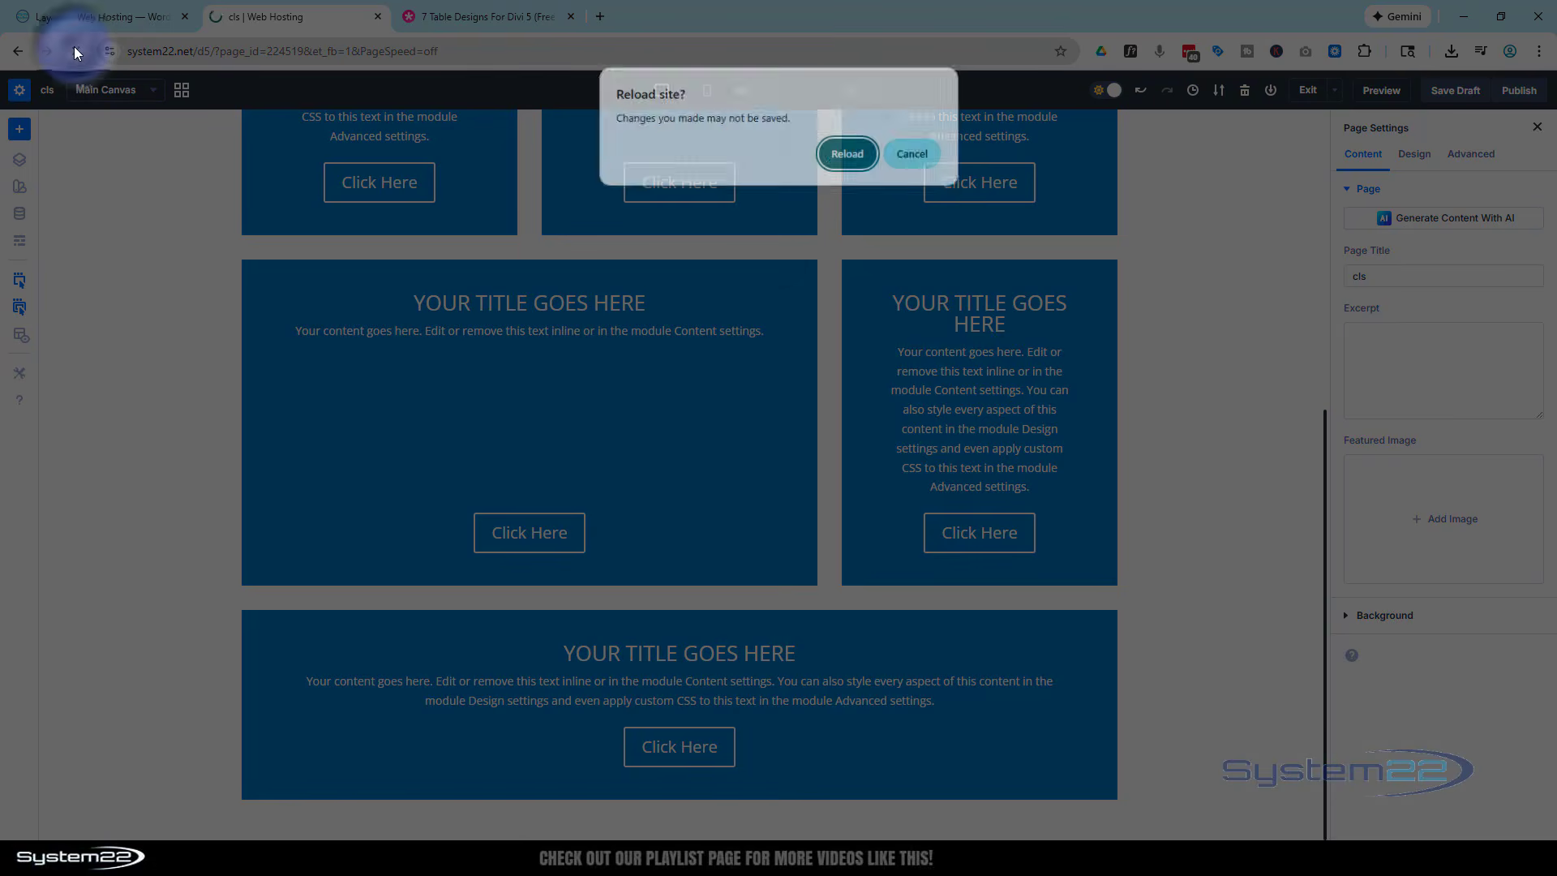
{"action": "left_click", "coordinate": [858, 161]}
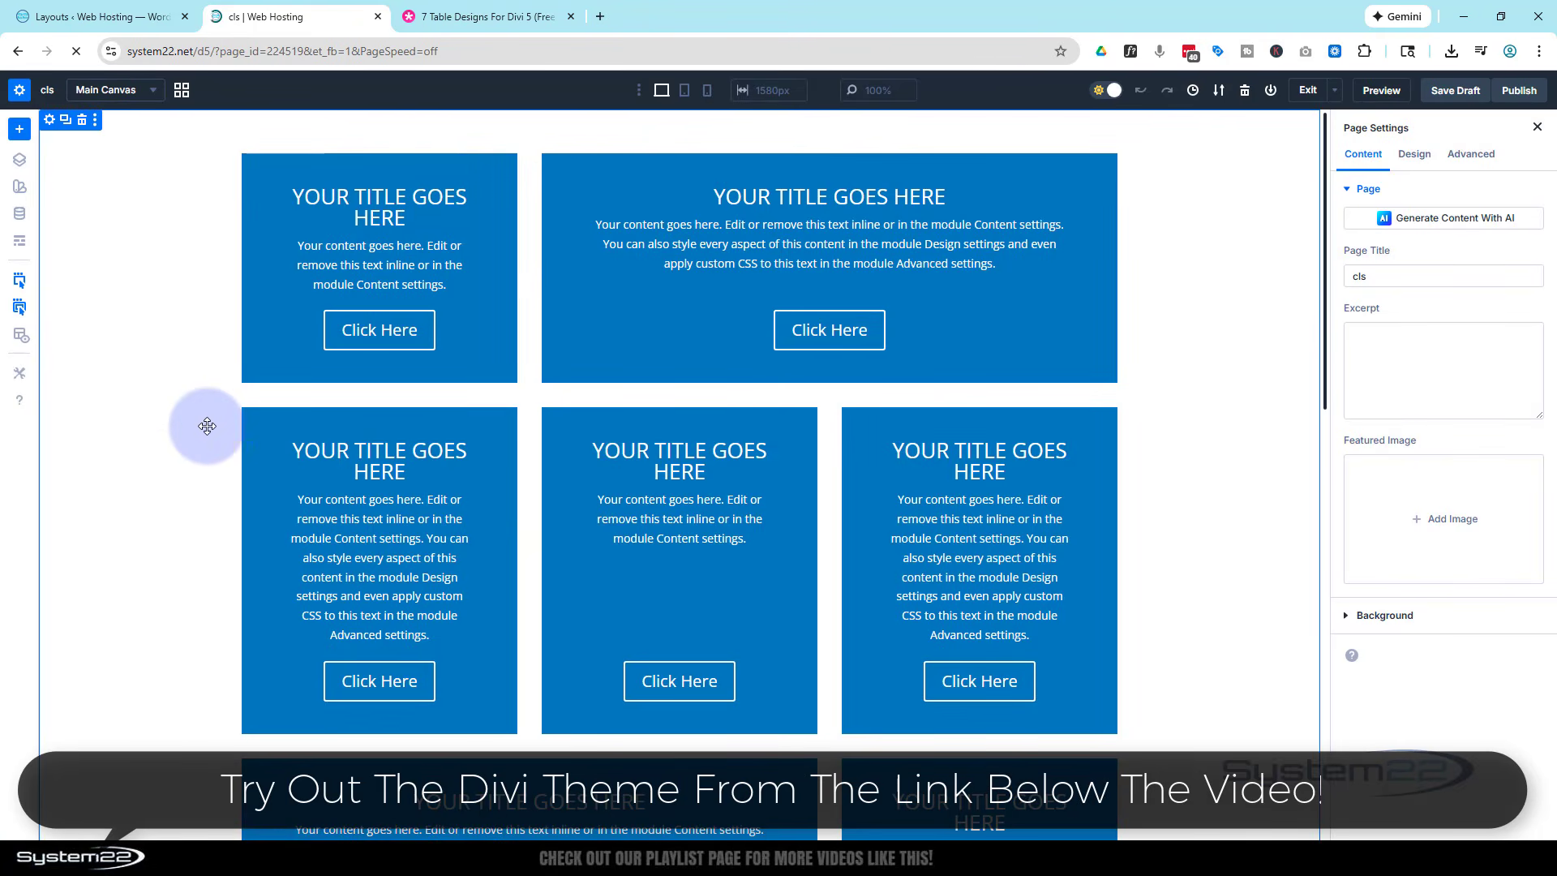
{"action": "scroll", "coordinate": [207, 425], "scroll_direction": "down", "scroll_amount": 9}
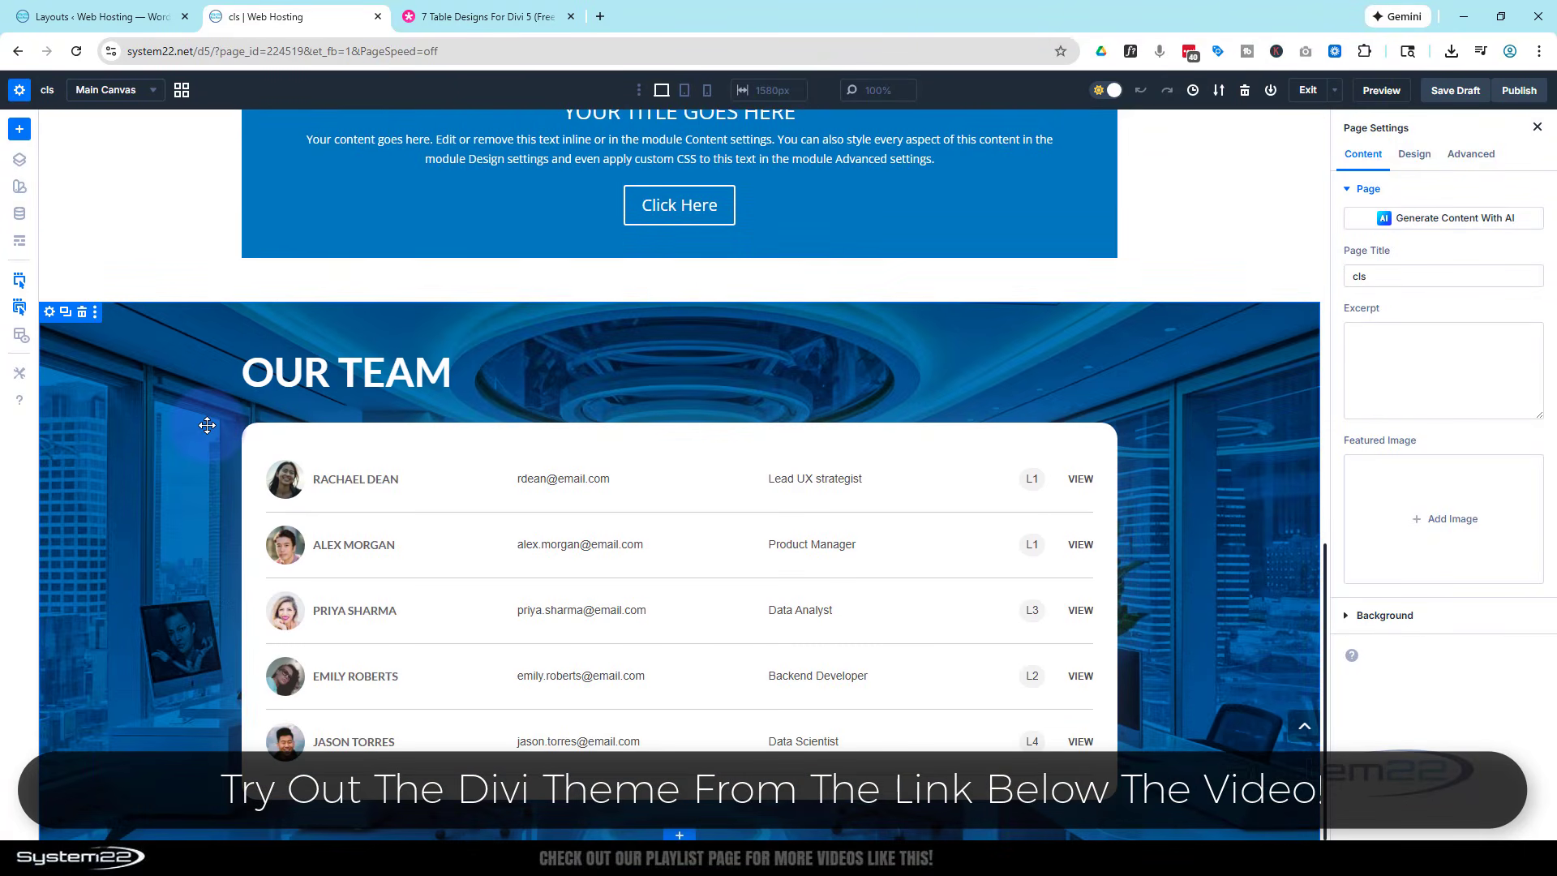
- Delete the Our Team section and insert the saved library section "Styled - Table Section 1" in its place
{"action": "left_click", "coordinate": [82, 308]}
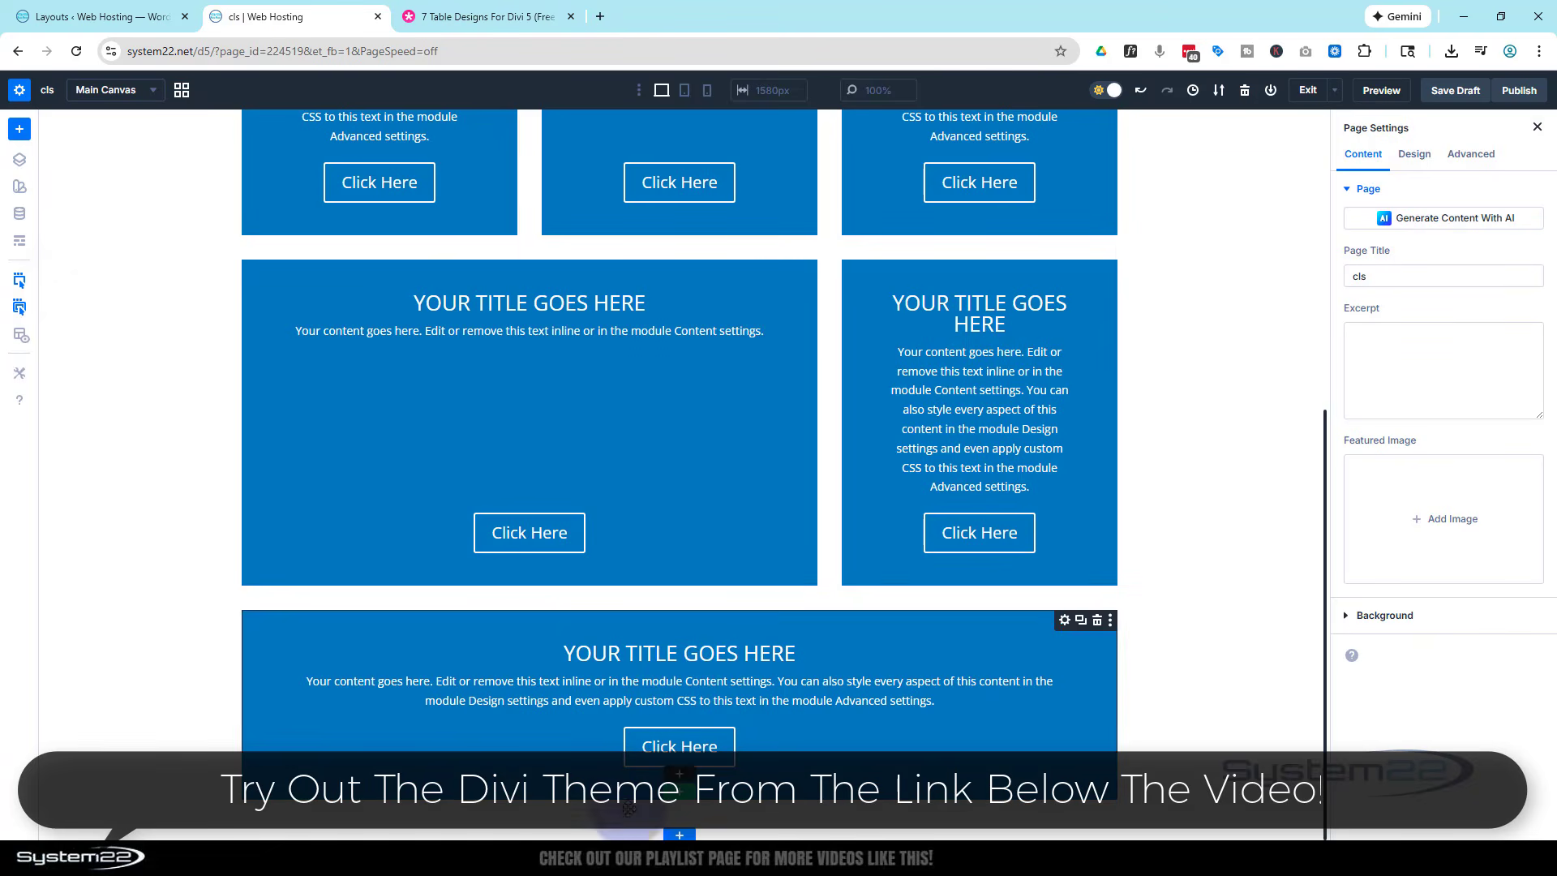
{"action": "left_click", "coordinate": [680, 833]}
{"action": "left_click", "coordinate": [641, 190]}
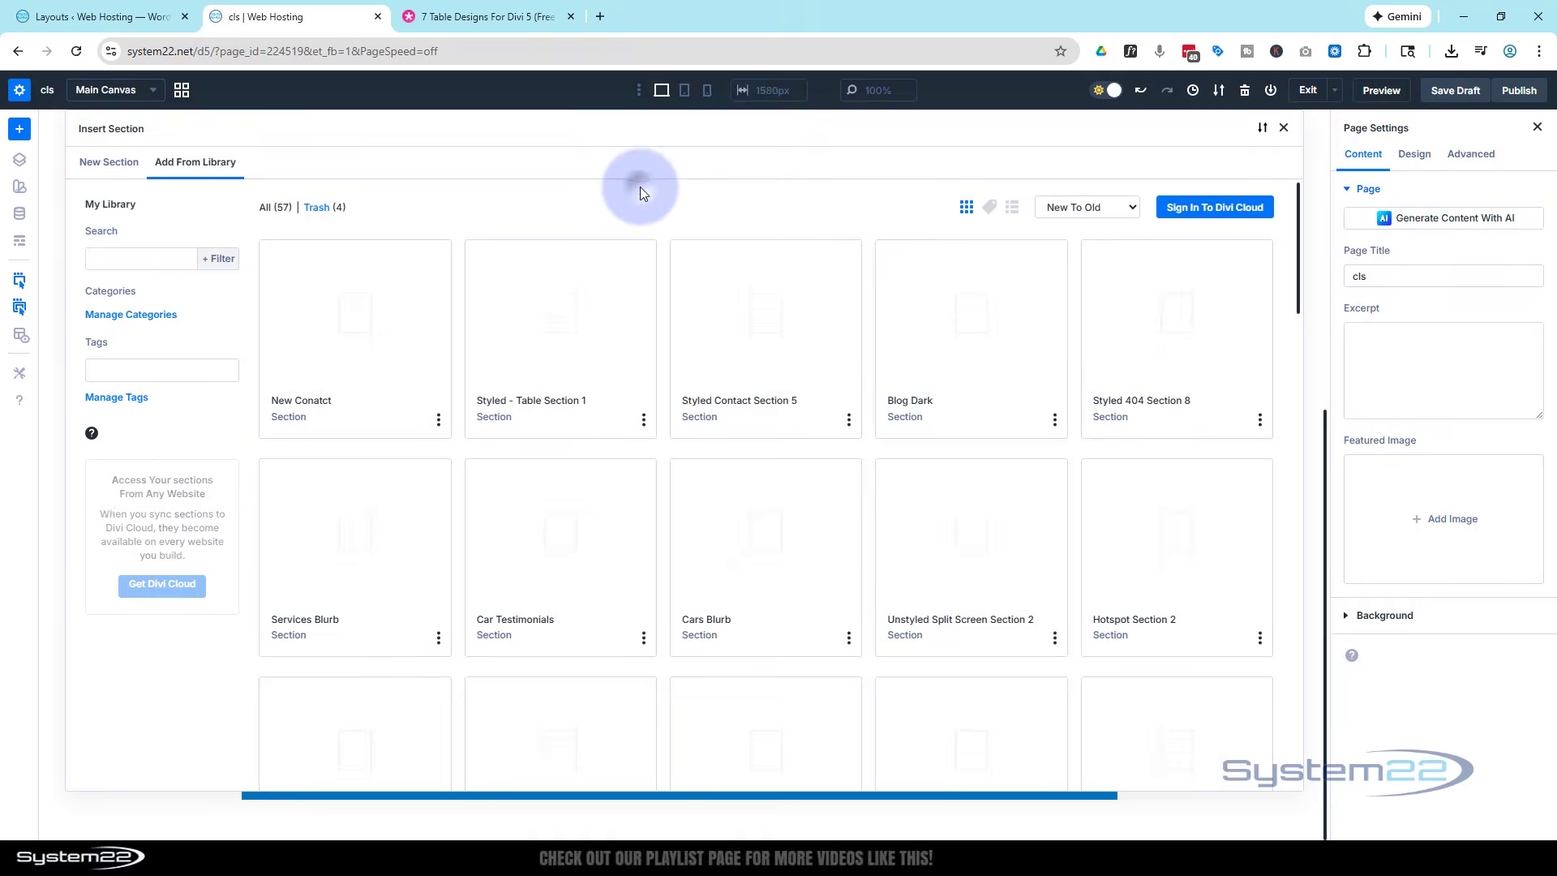
{"action": "left_click", "coordinate": [565, 369]}
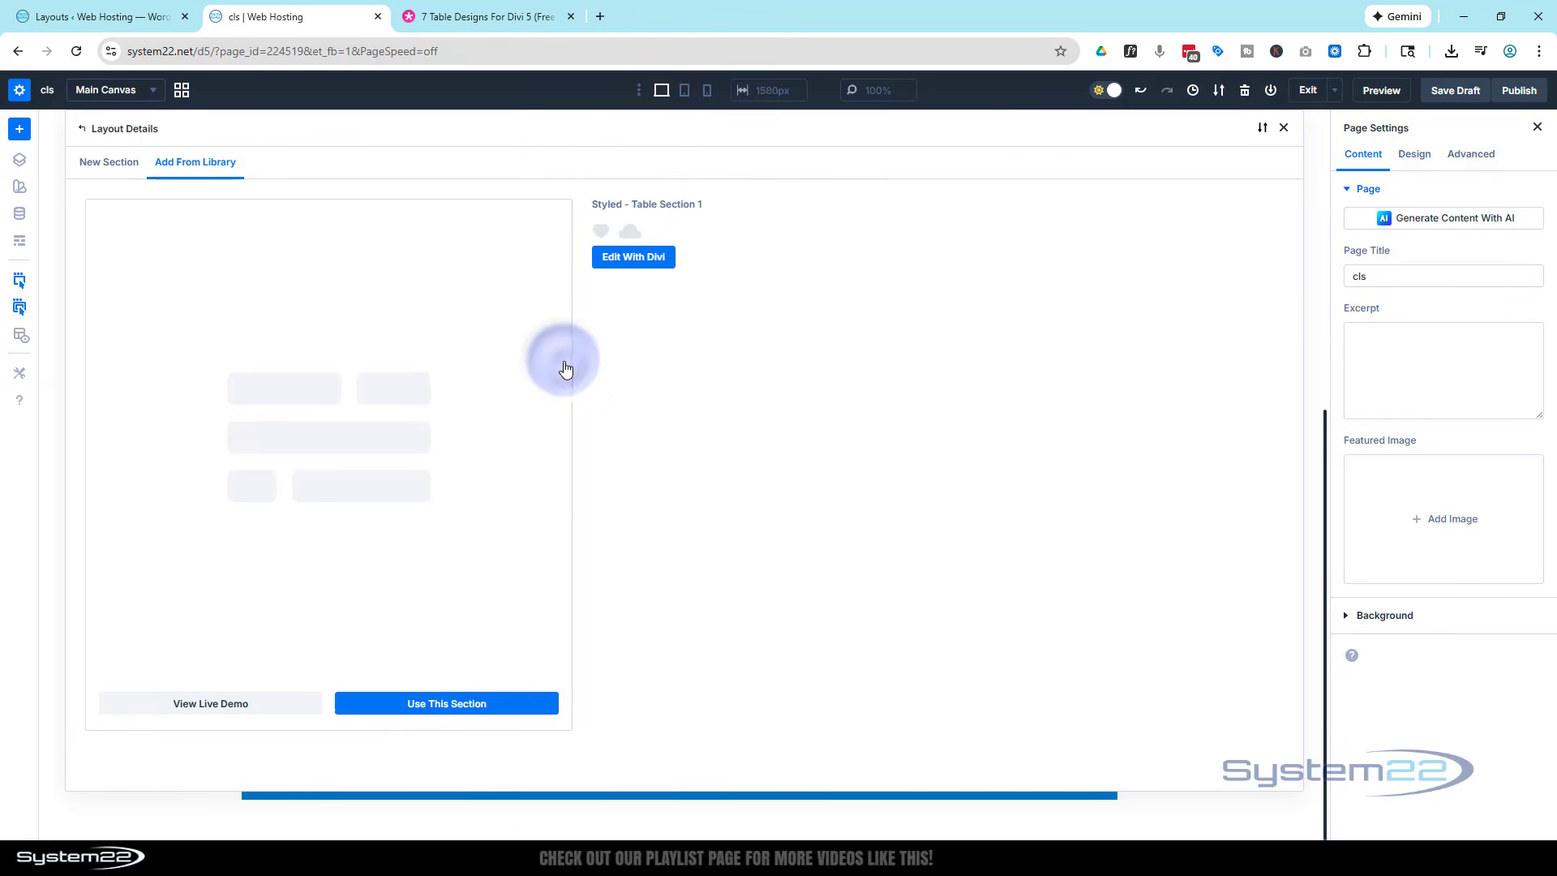
{"action": "left_click", "coordinate": [459, 705]}
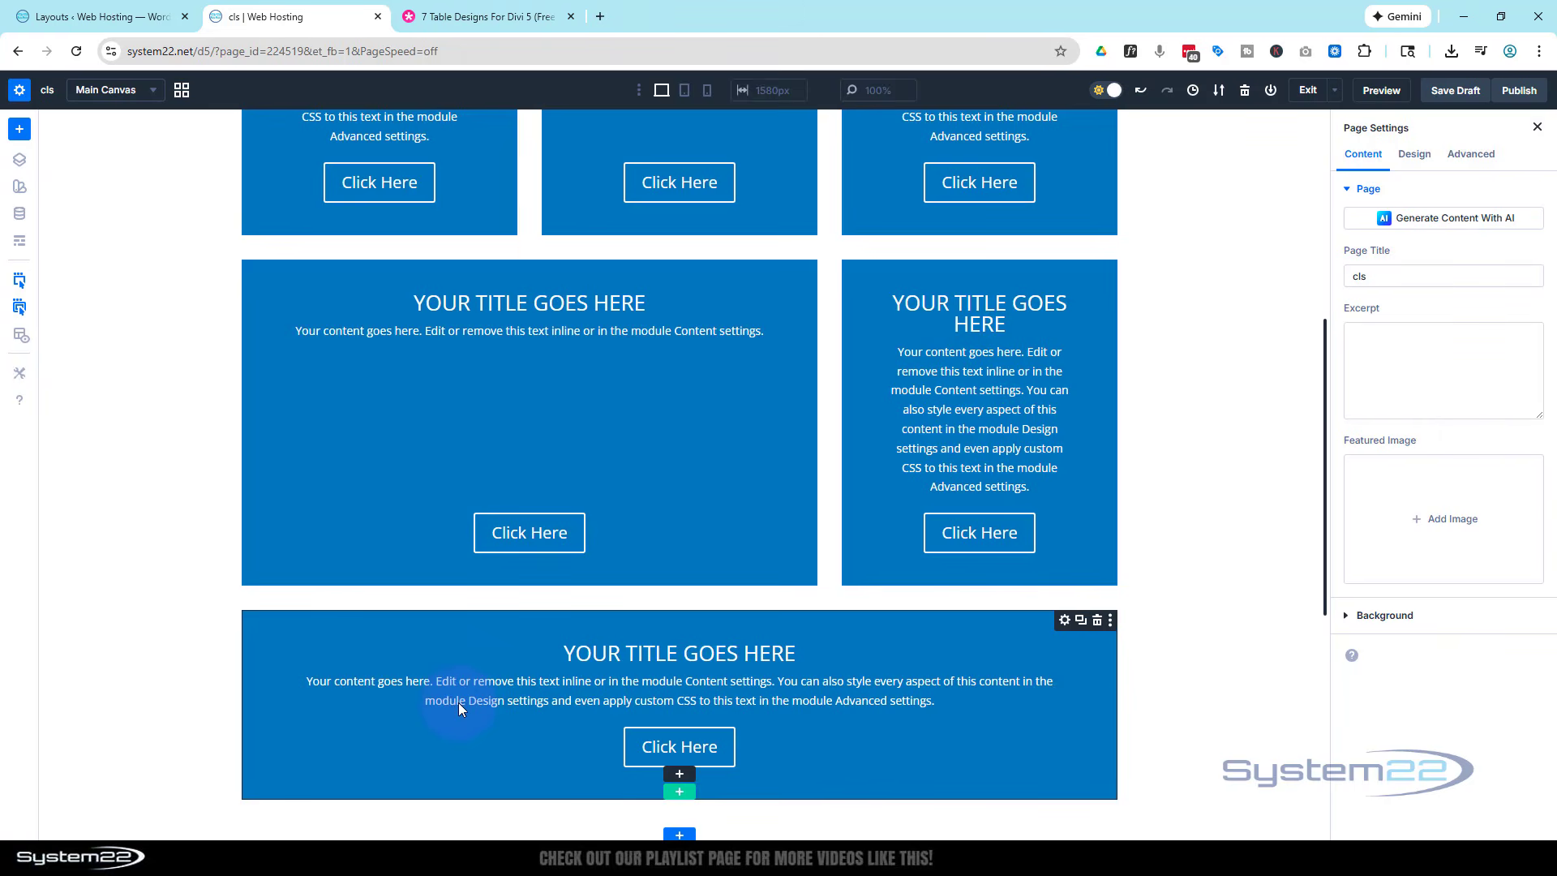
{"action": "scroll", "coordinate": [409, 414], "scroll_direction": "down", "scroll_amount": 7}
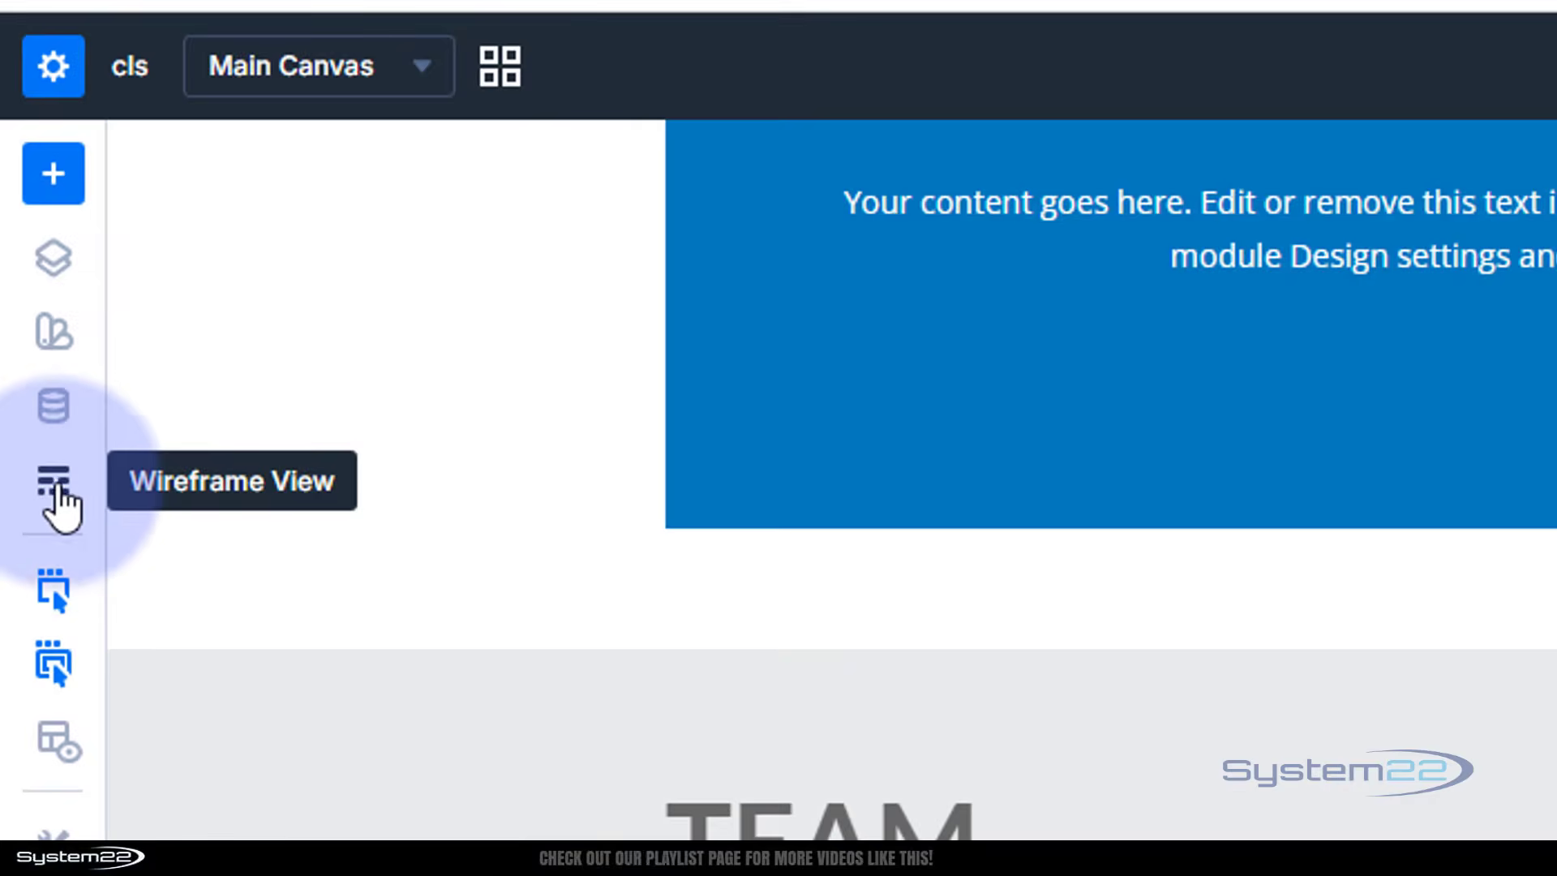
- Examine the flex layout settings of a team member row's group in wireframe view and return to the visual view
{"action": "left_click", "coordinate": [54, 487]}
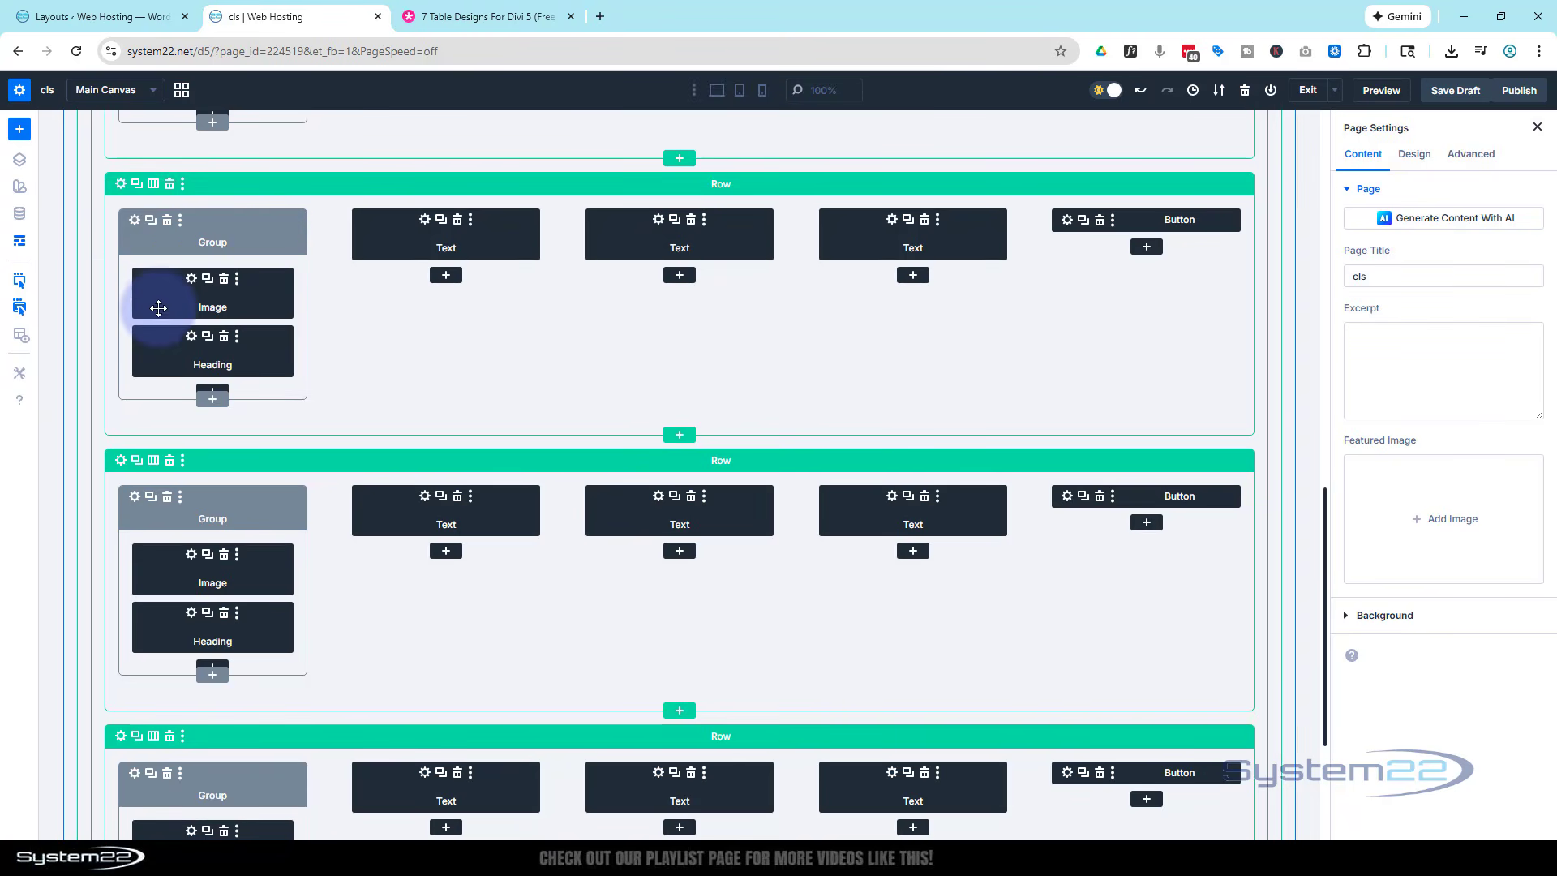
{"action": "left_click", "coordinate": [134, 224]}
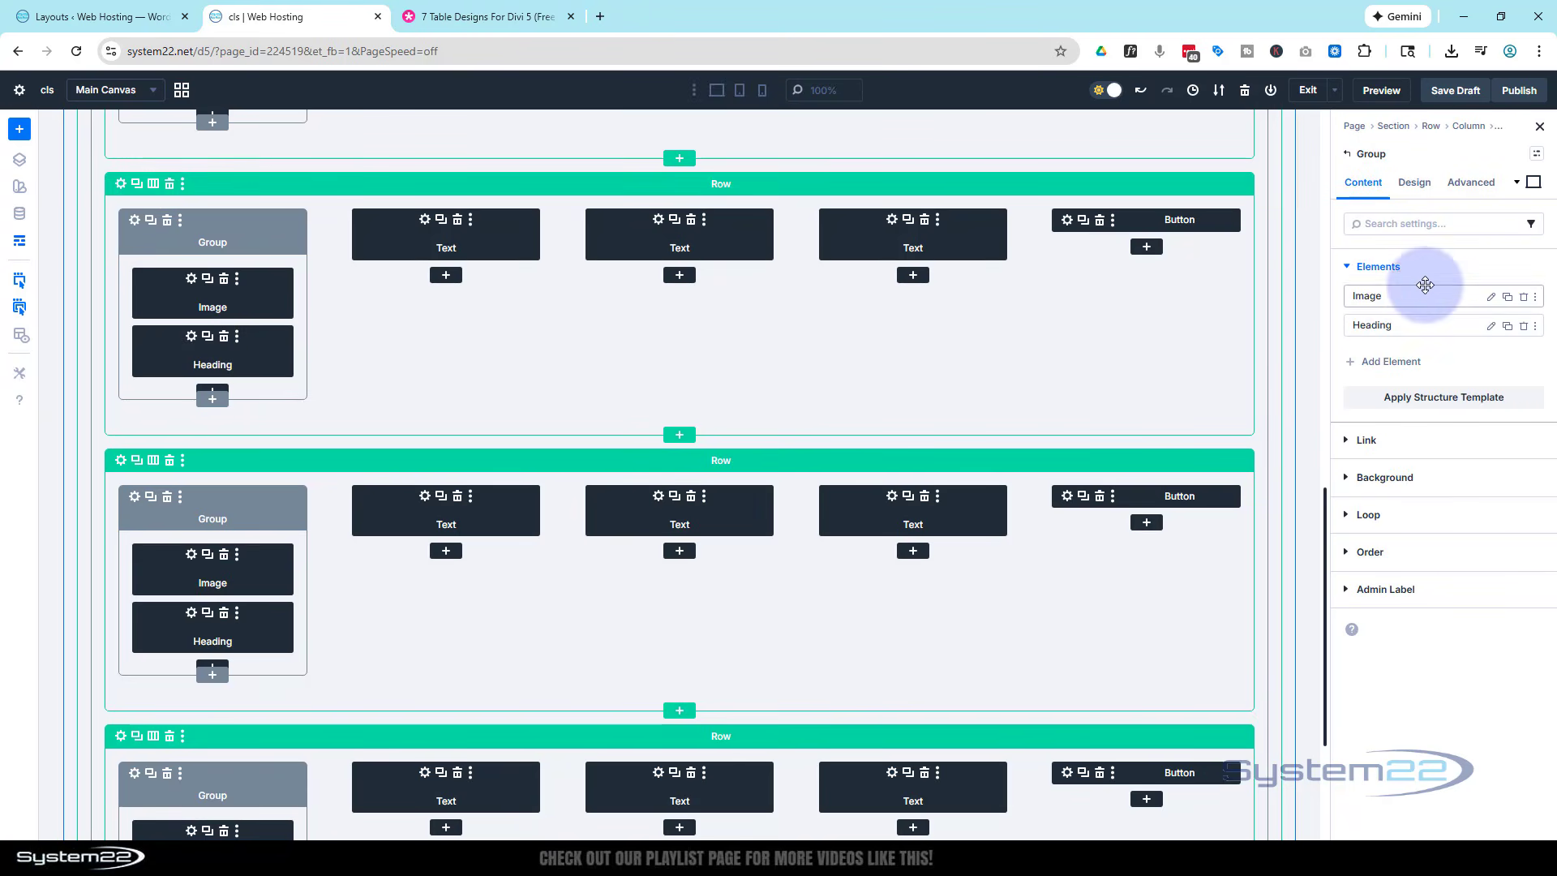
{"action": "left_click", "coordinate": [1420, 188]}
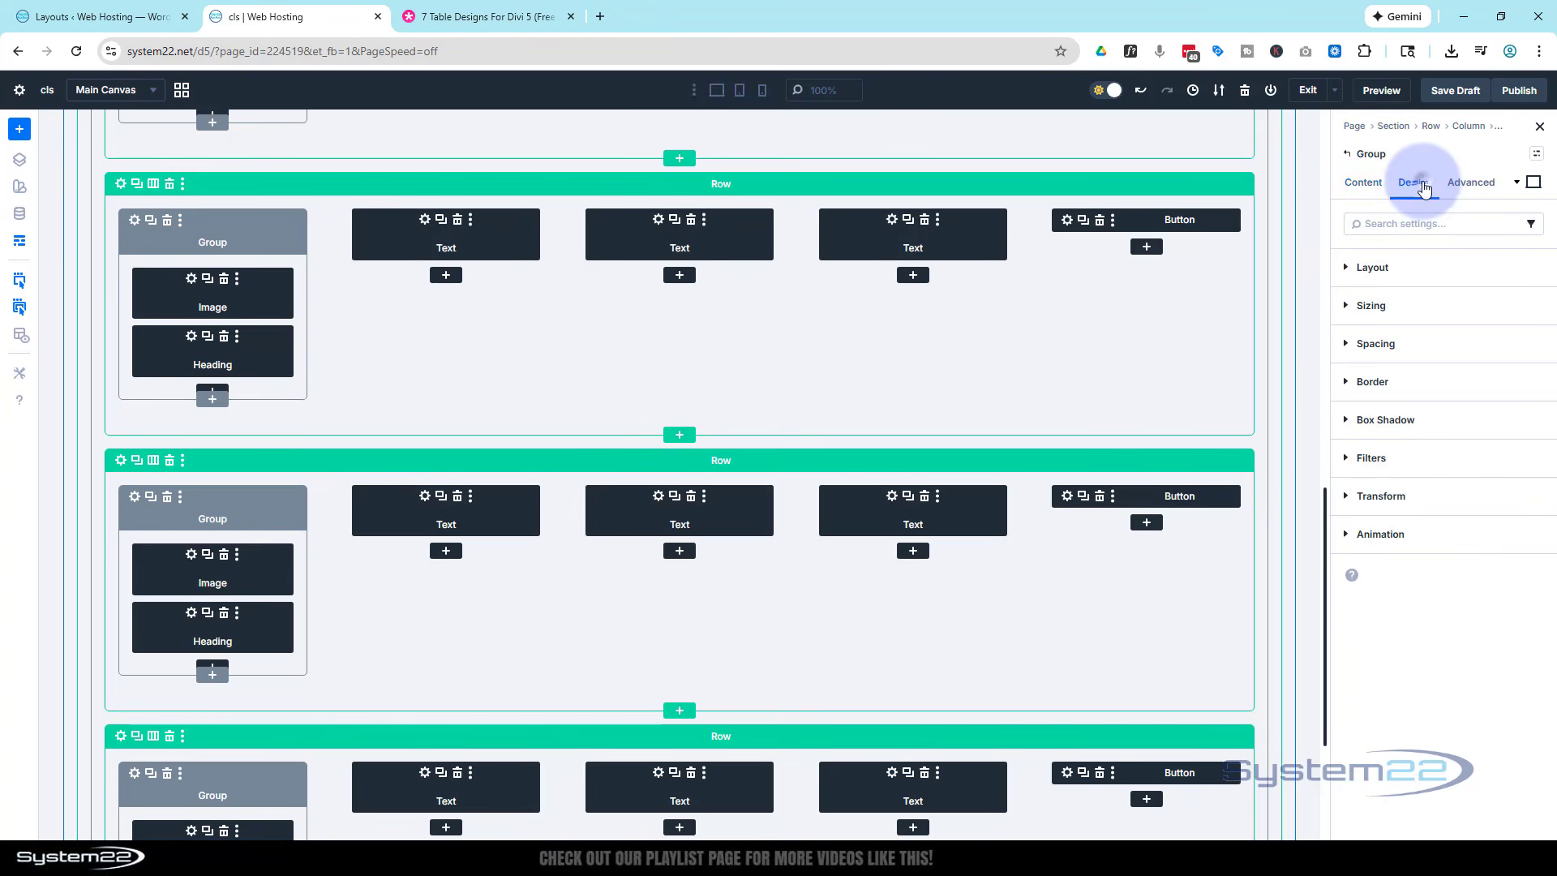
{"action": "left_click", "coordinate": [1352, 270]}
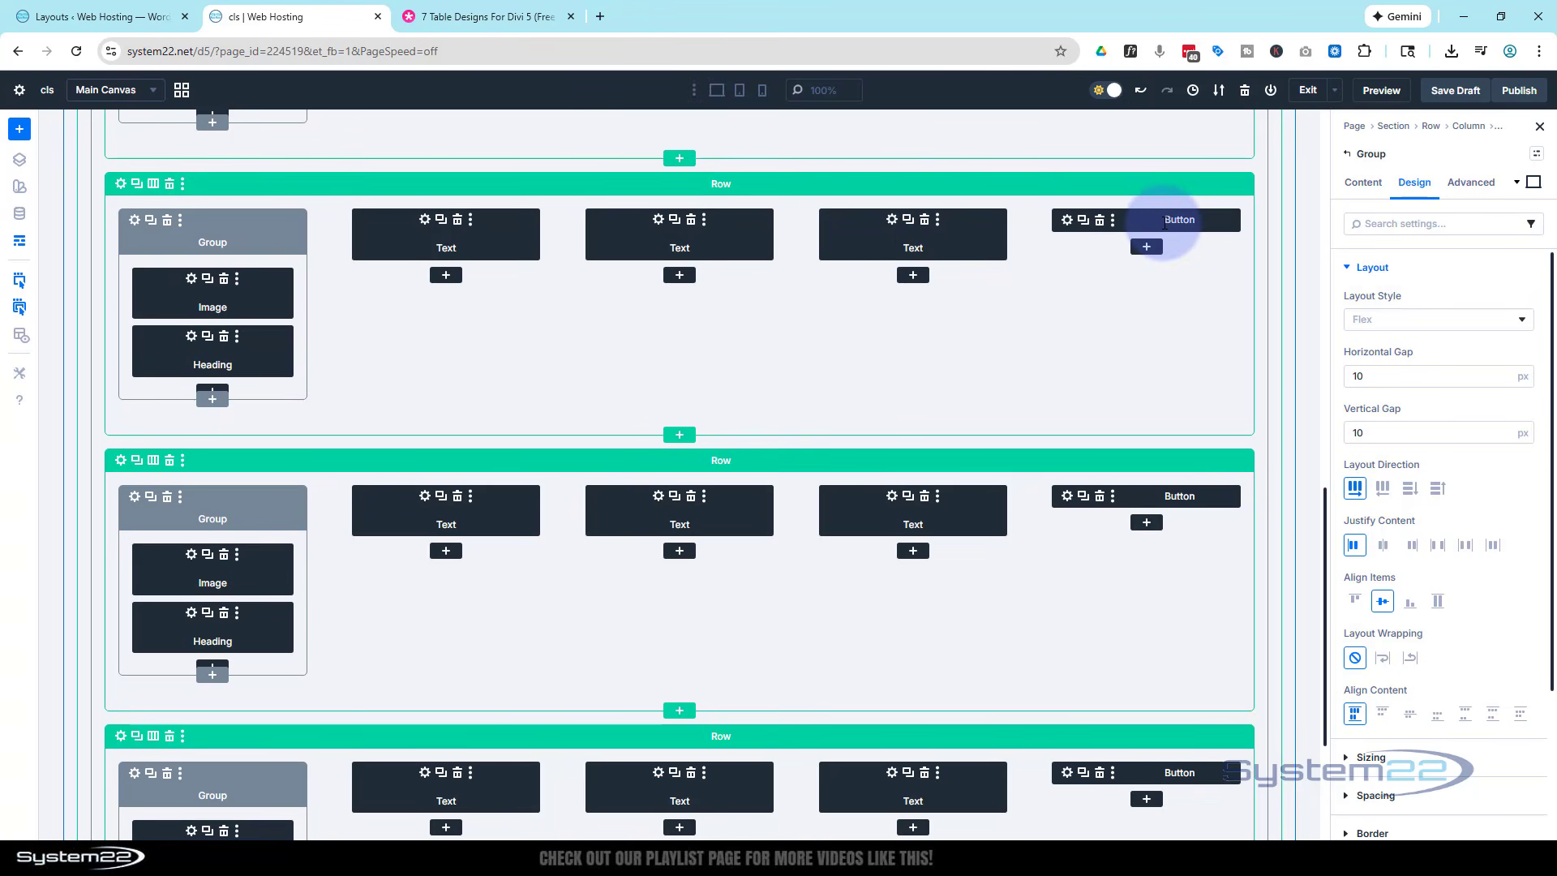
{"action": "left_click", "coordinate": [20, 246]}
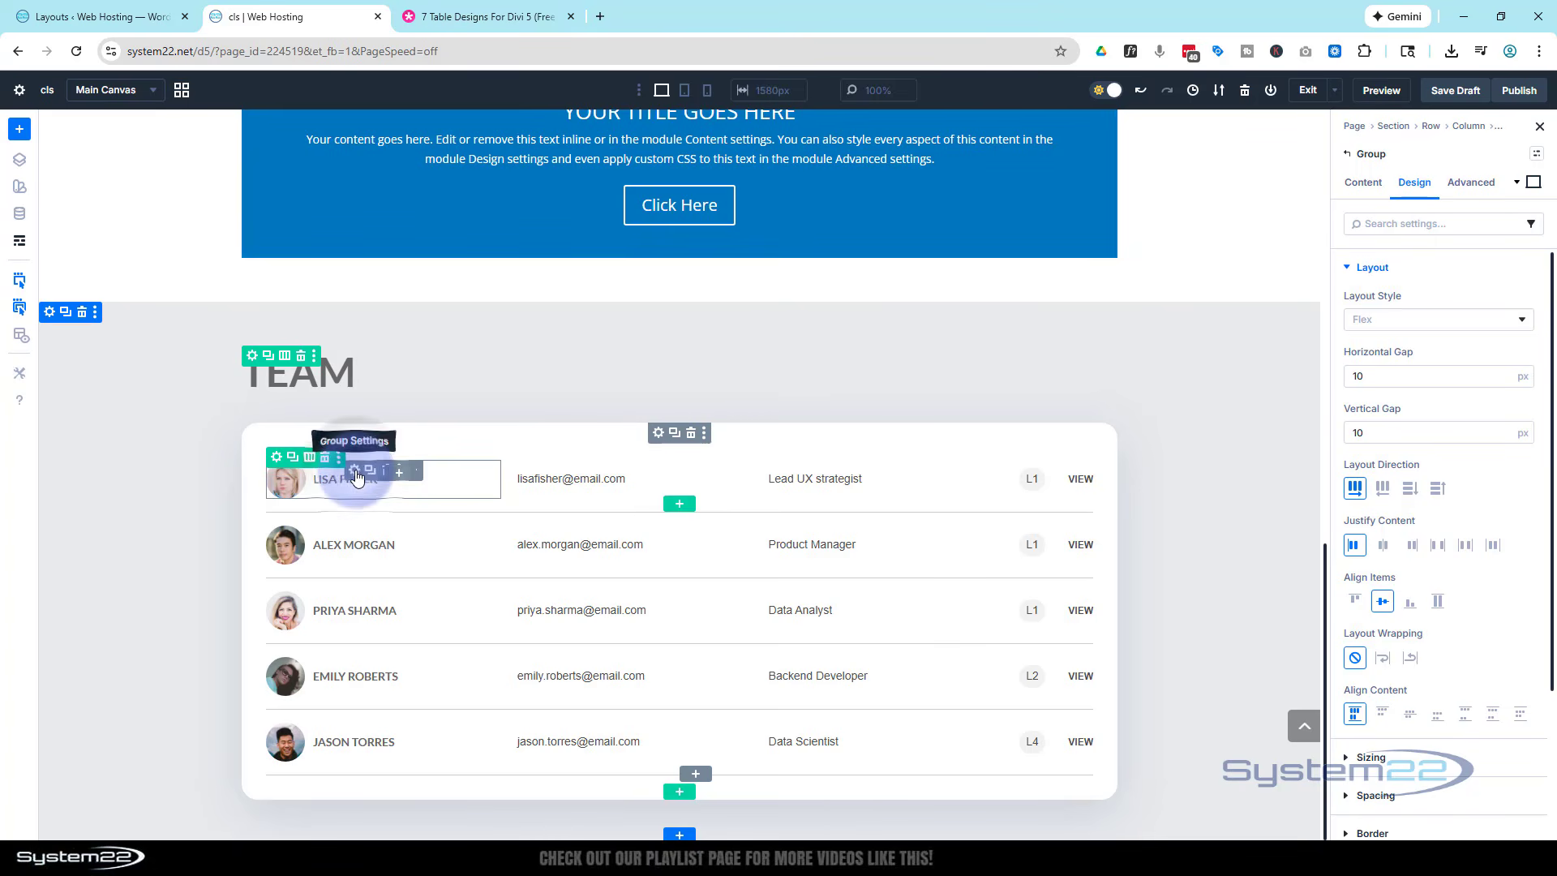
- Replace the first team member's photo with the newly uploaded image Dx6PHji9kDJL2d4JV4eQ-3-xyy9s.jpg
{"action": "left_click", "coordinate": [1365, 183]}
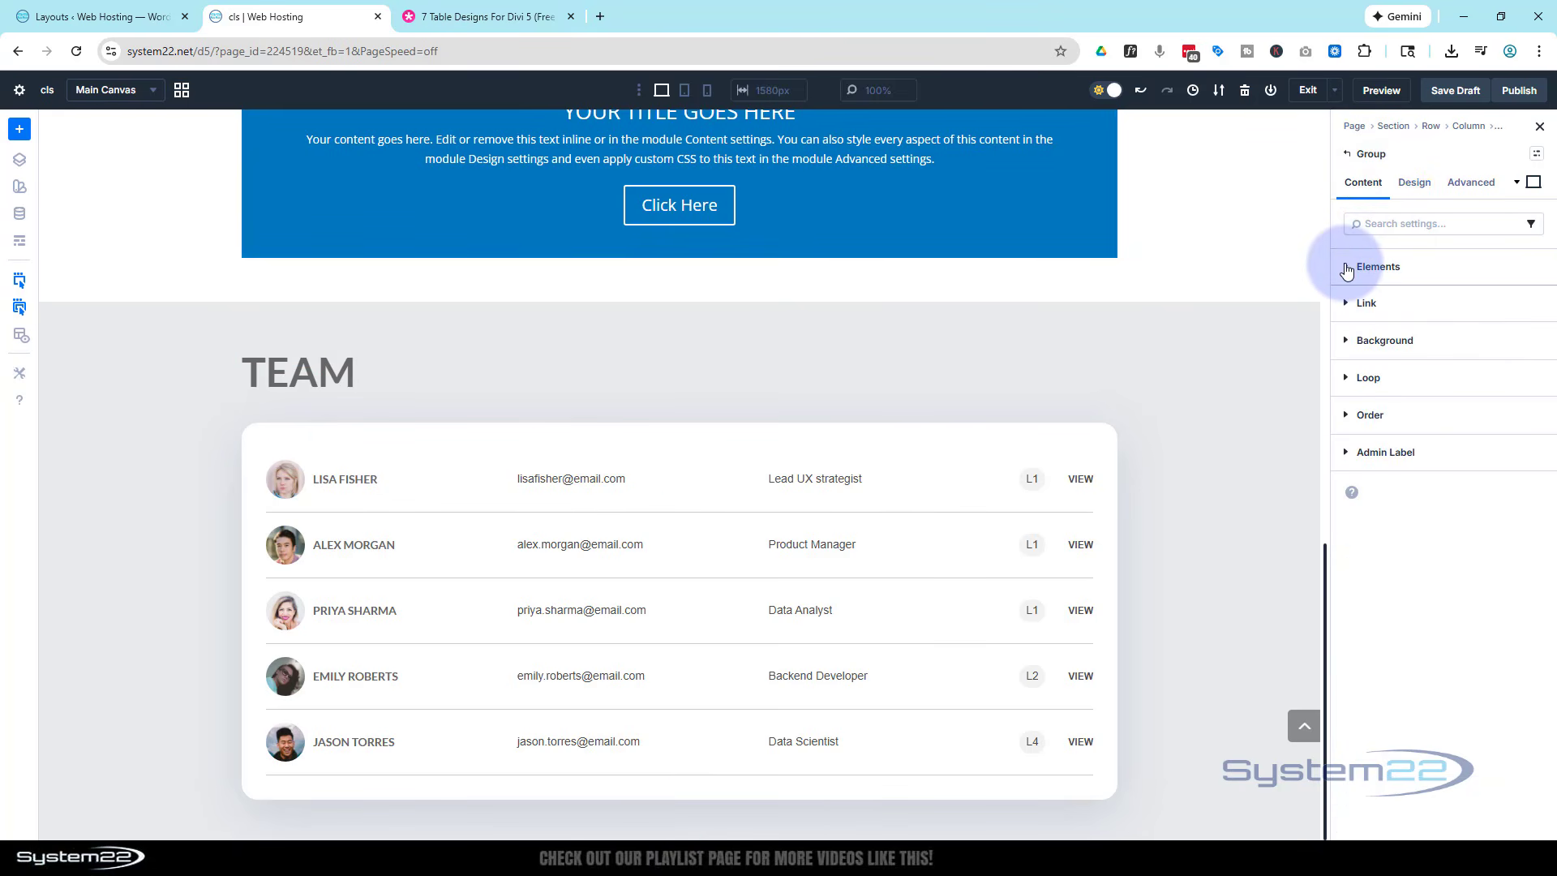
{"action": "left_click", "coordinate": [1347, 268]}
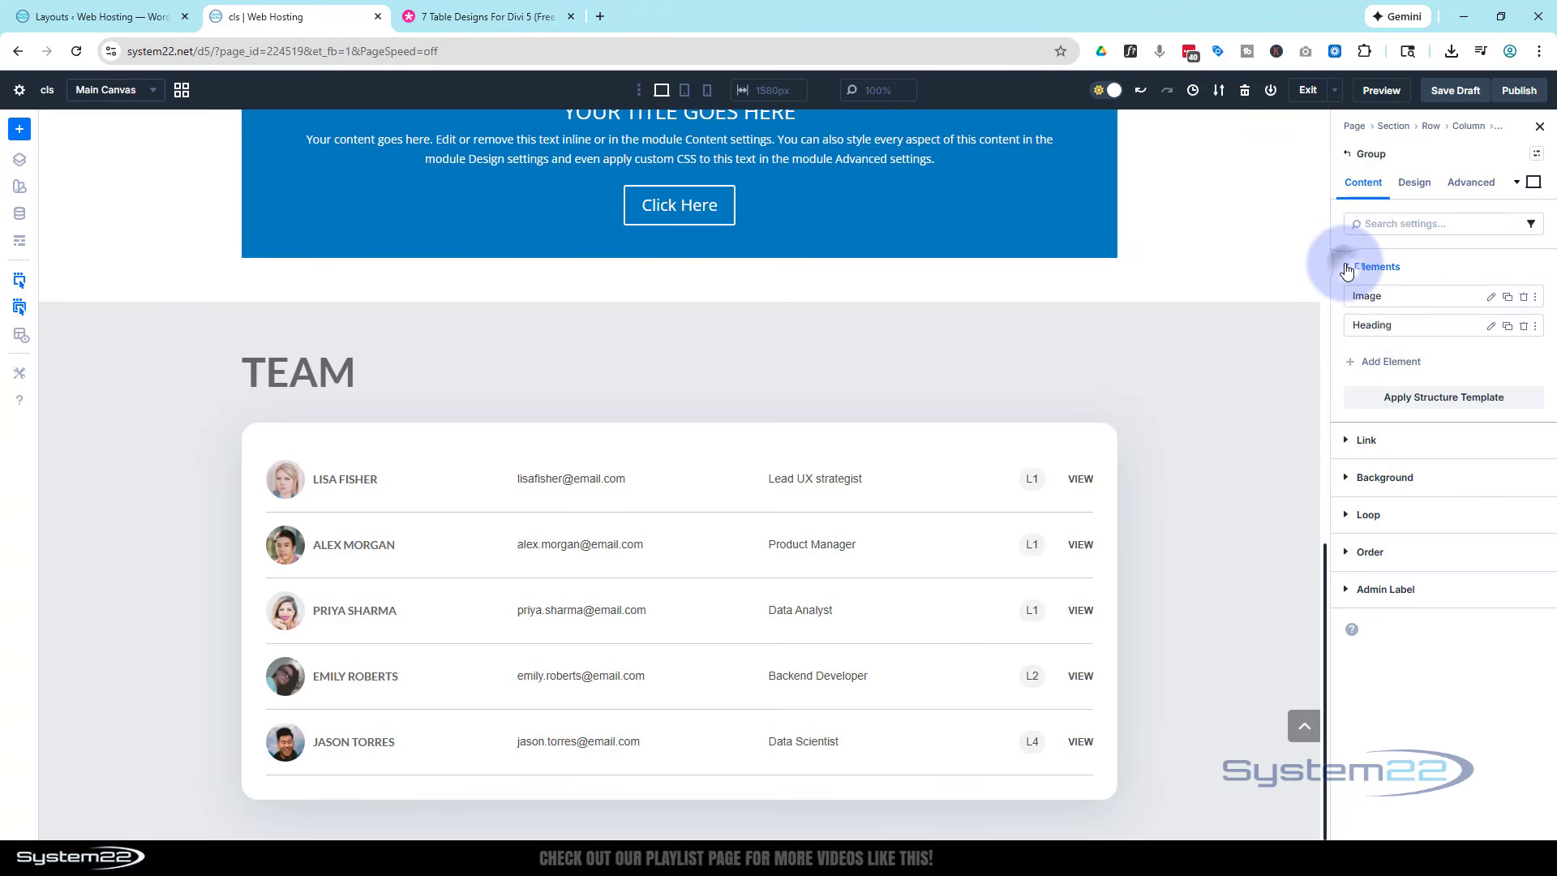
{"action": "left_click", "coordinate": [1490, 298]}
{"action": "left_click", "coordinate": [1349, 268]}
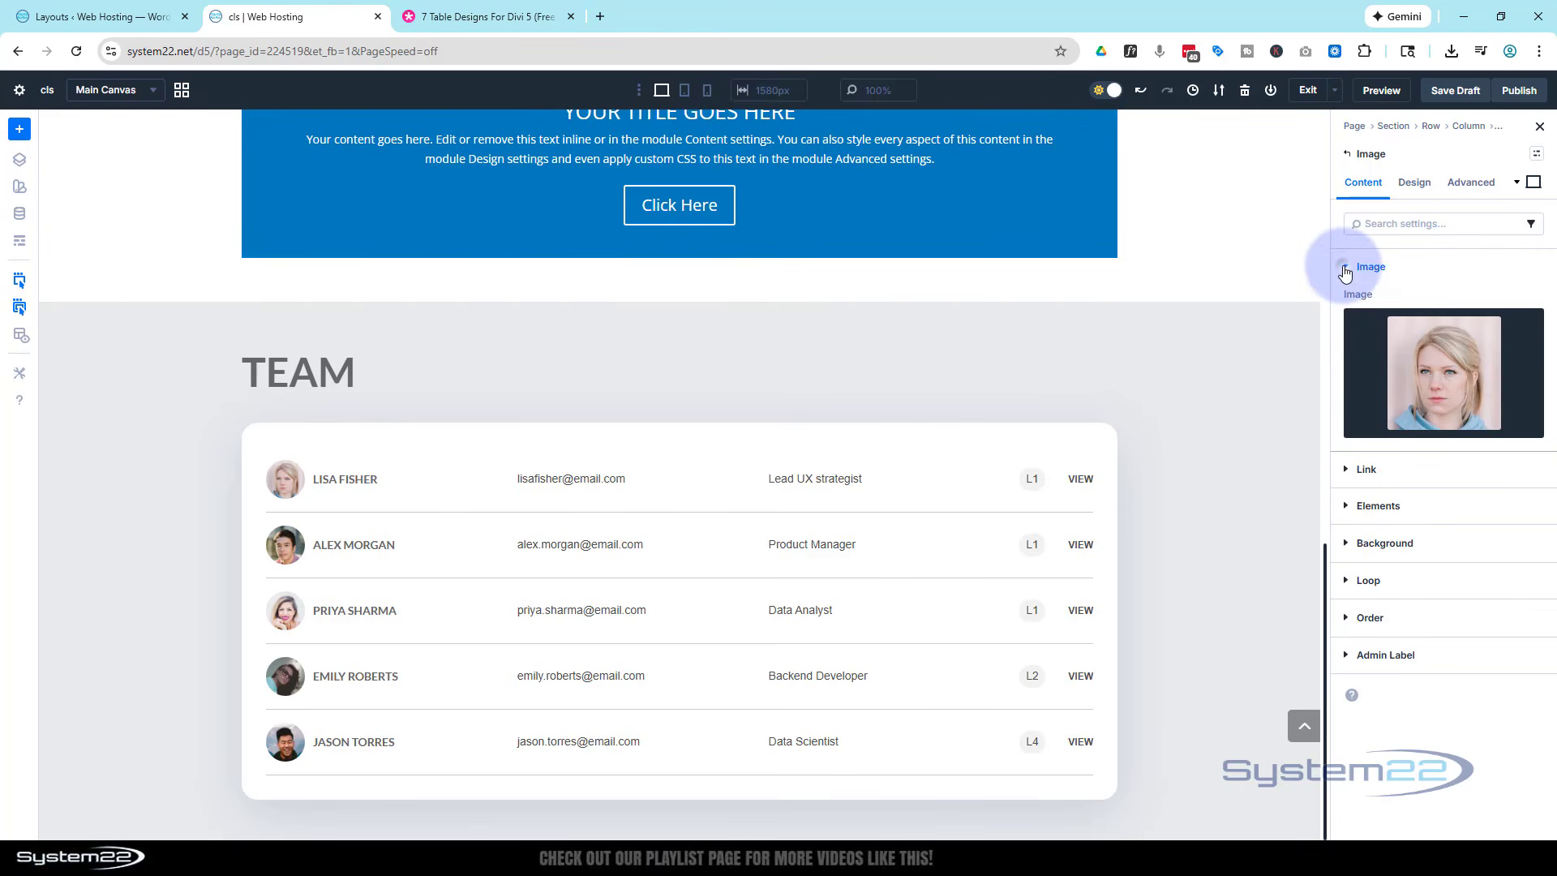
{"action": "left_click", "coordinate": [1446, 387]}
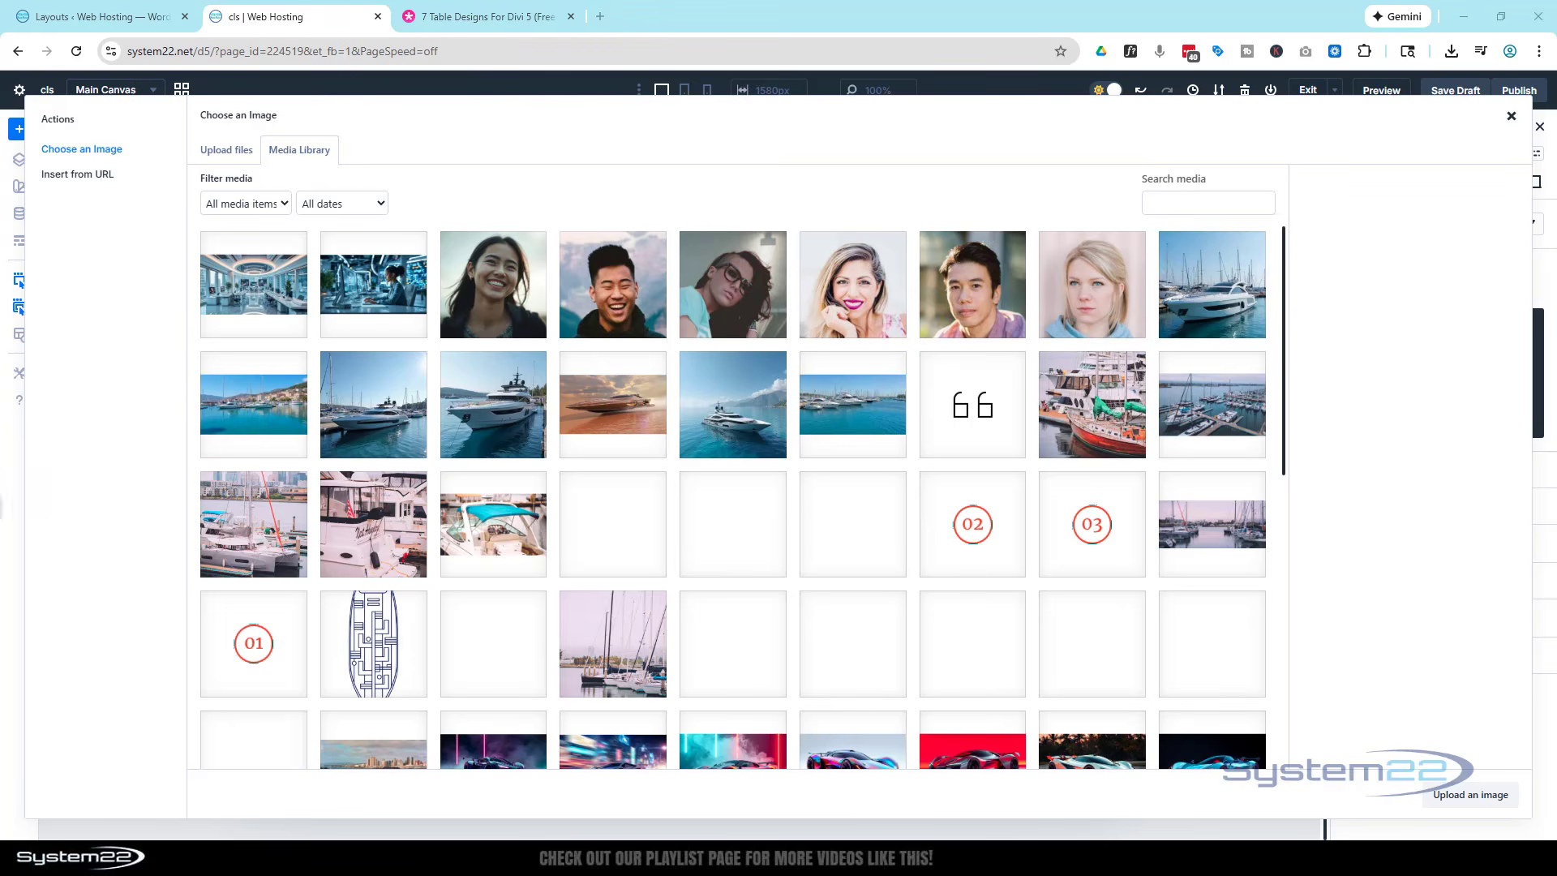
{"action": "left_click_drag", "start_coordinate": [243, 478], "coordinate": [553, 405]}
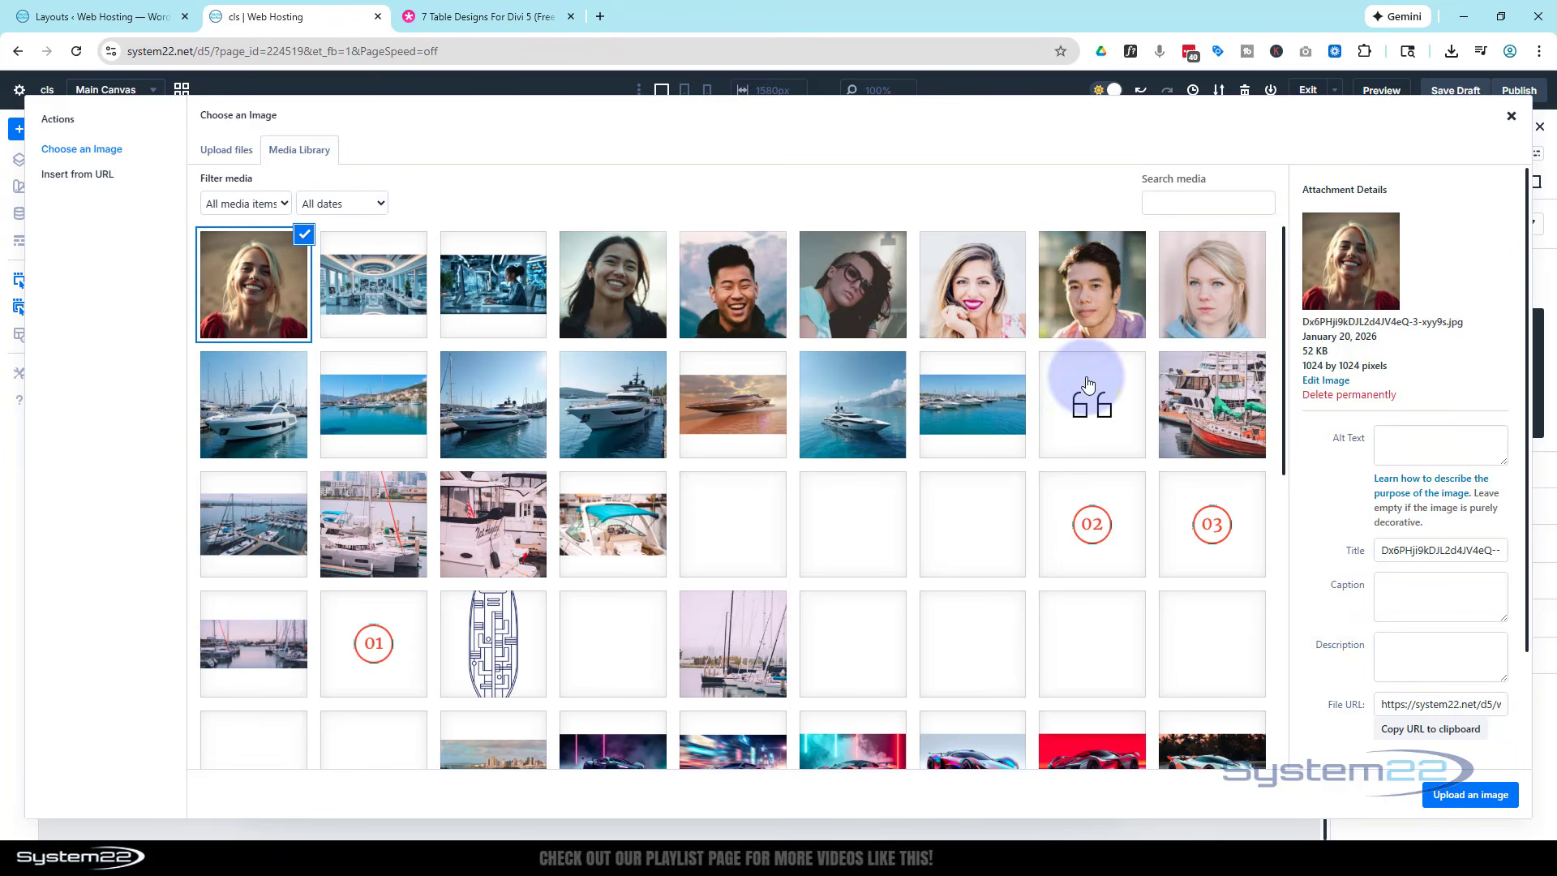
{"action": "left_click", "coordinate": [1460, 798]}
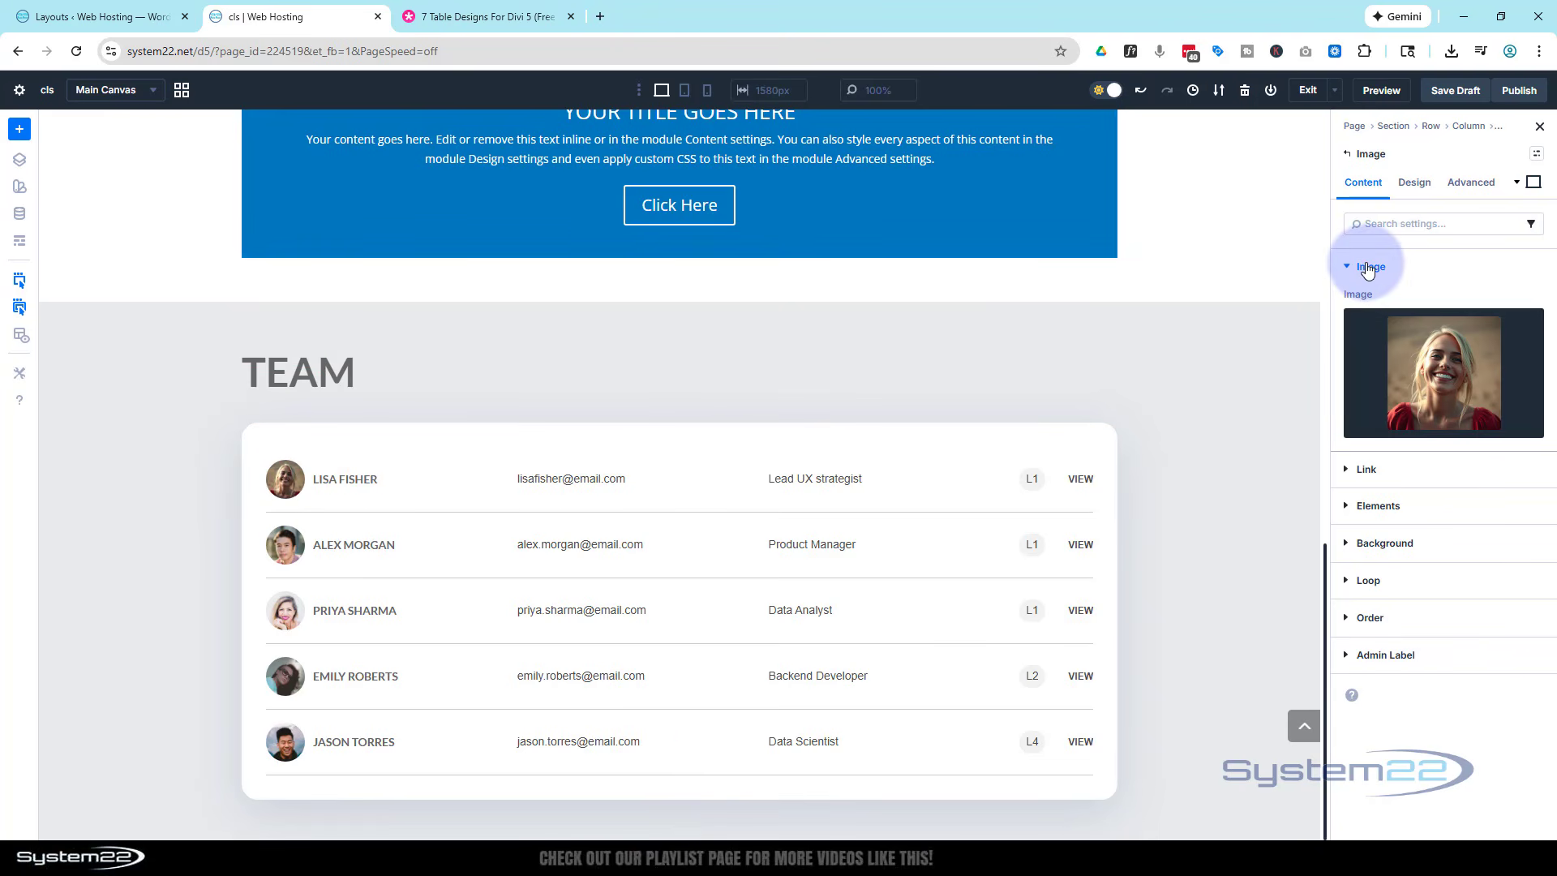
- Change the heading in the first team member's group to the new member's full name
{"action": "left_click", "coordinate": [1348, 155]}
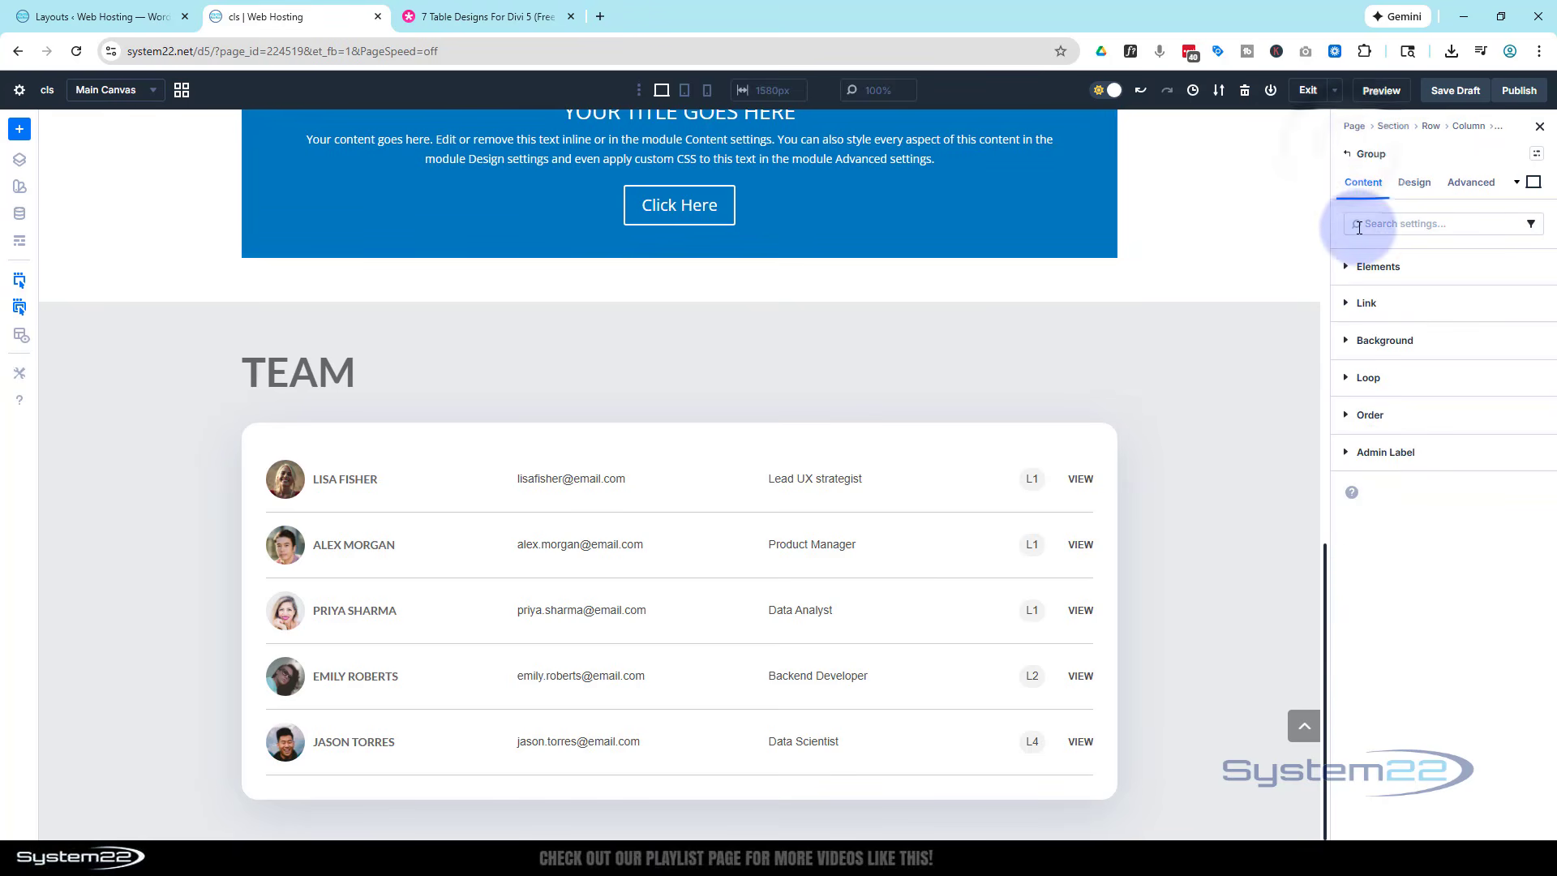
{"action": "left_click", "coordinate": [1347, 268]}
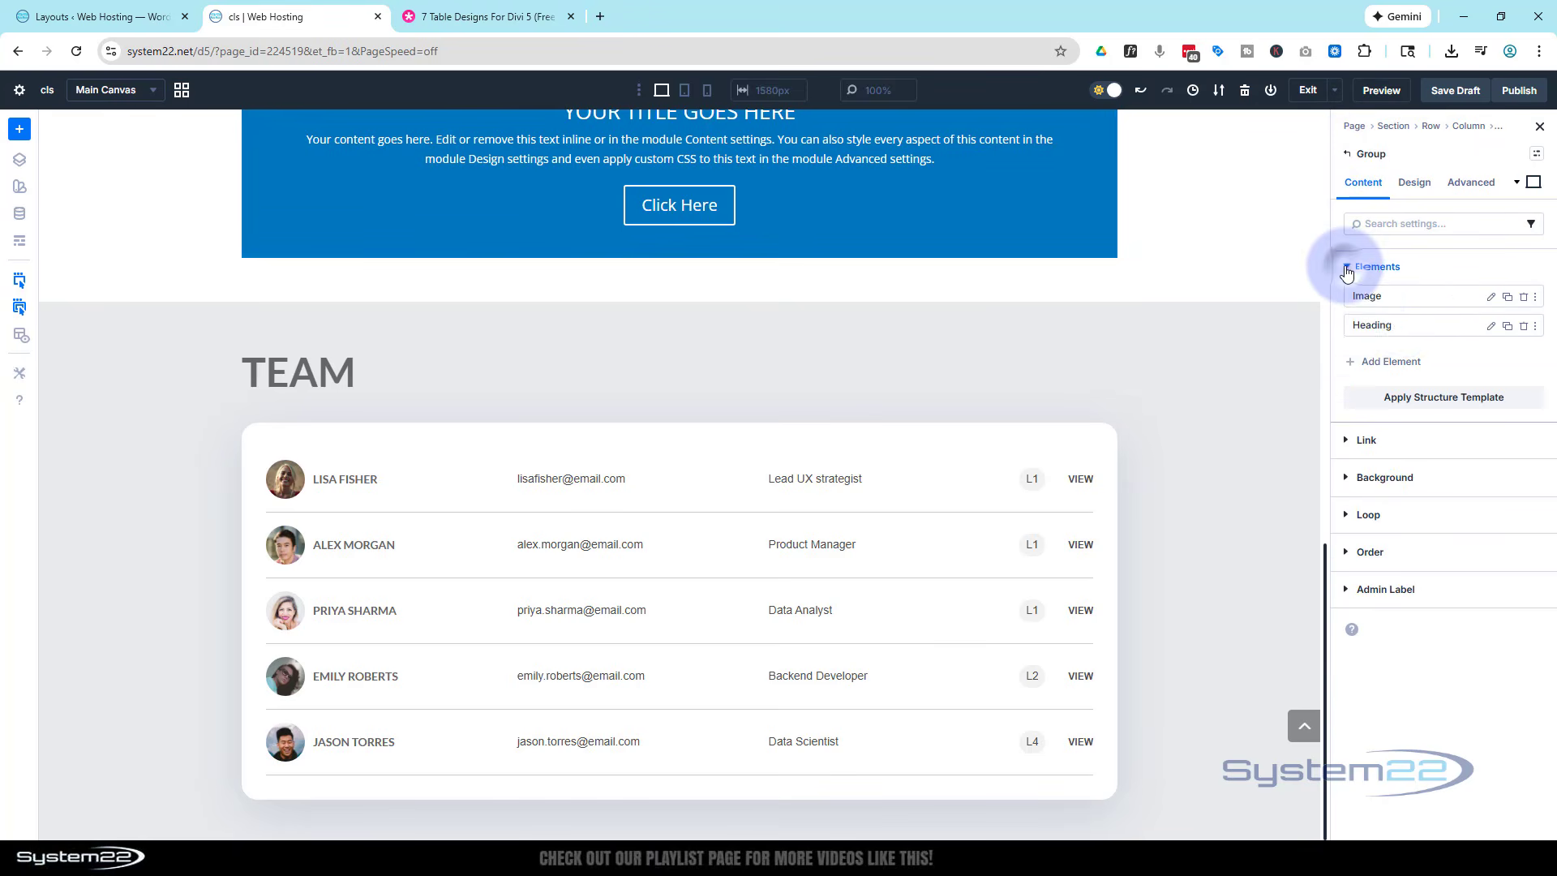
{"action": "left_click", "coordinate": [1490, 329]}
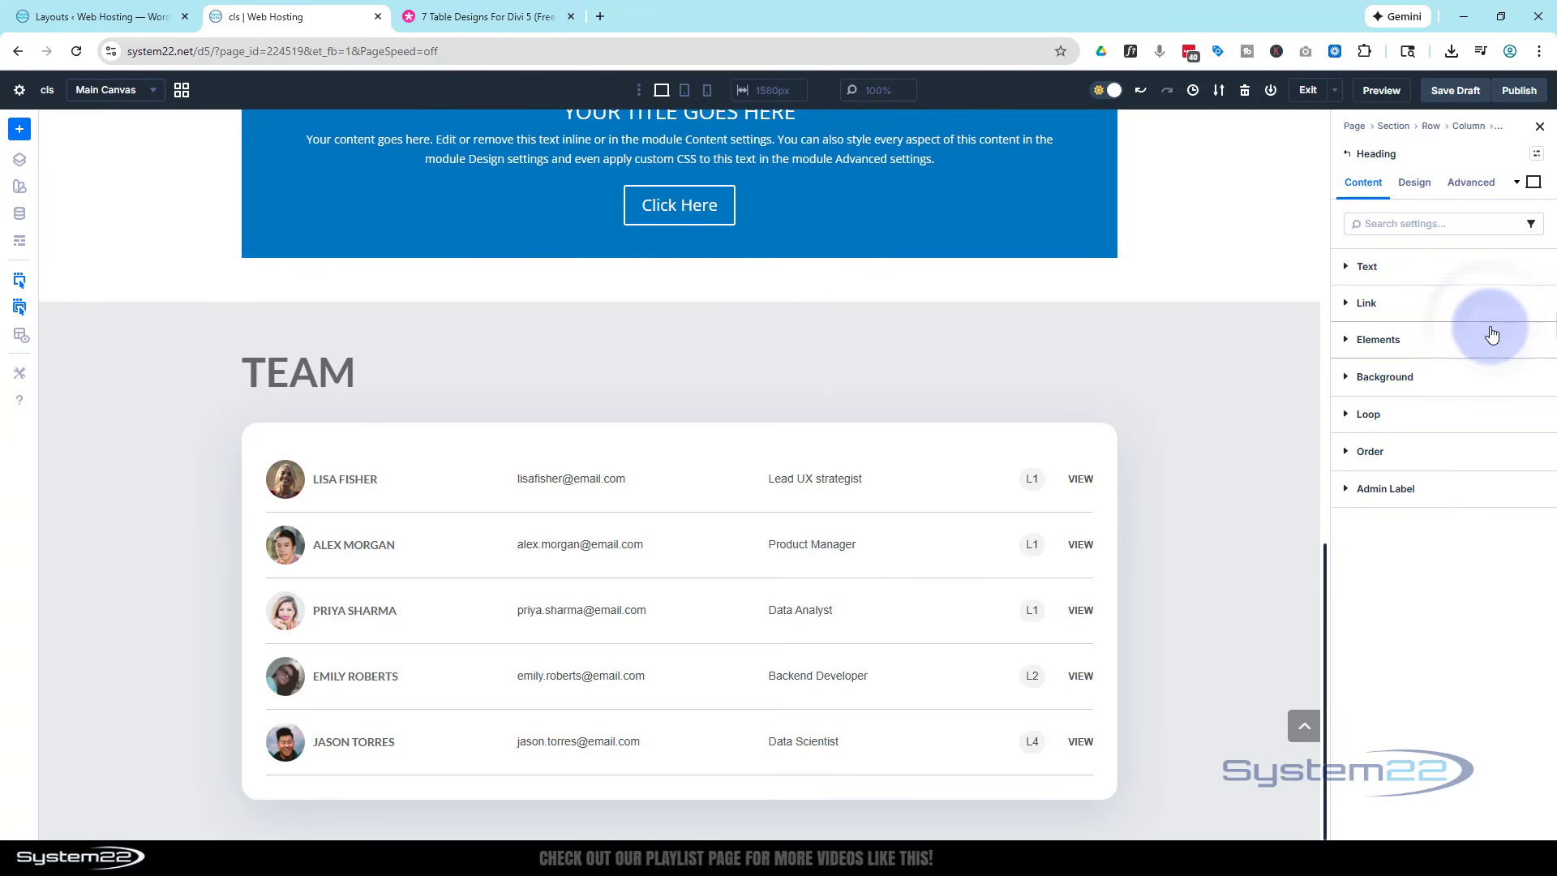
{"action": "left_click", "coordinate": [1346, 268]}
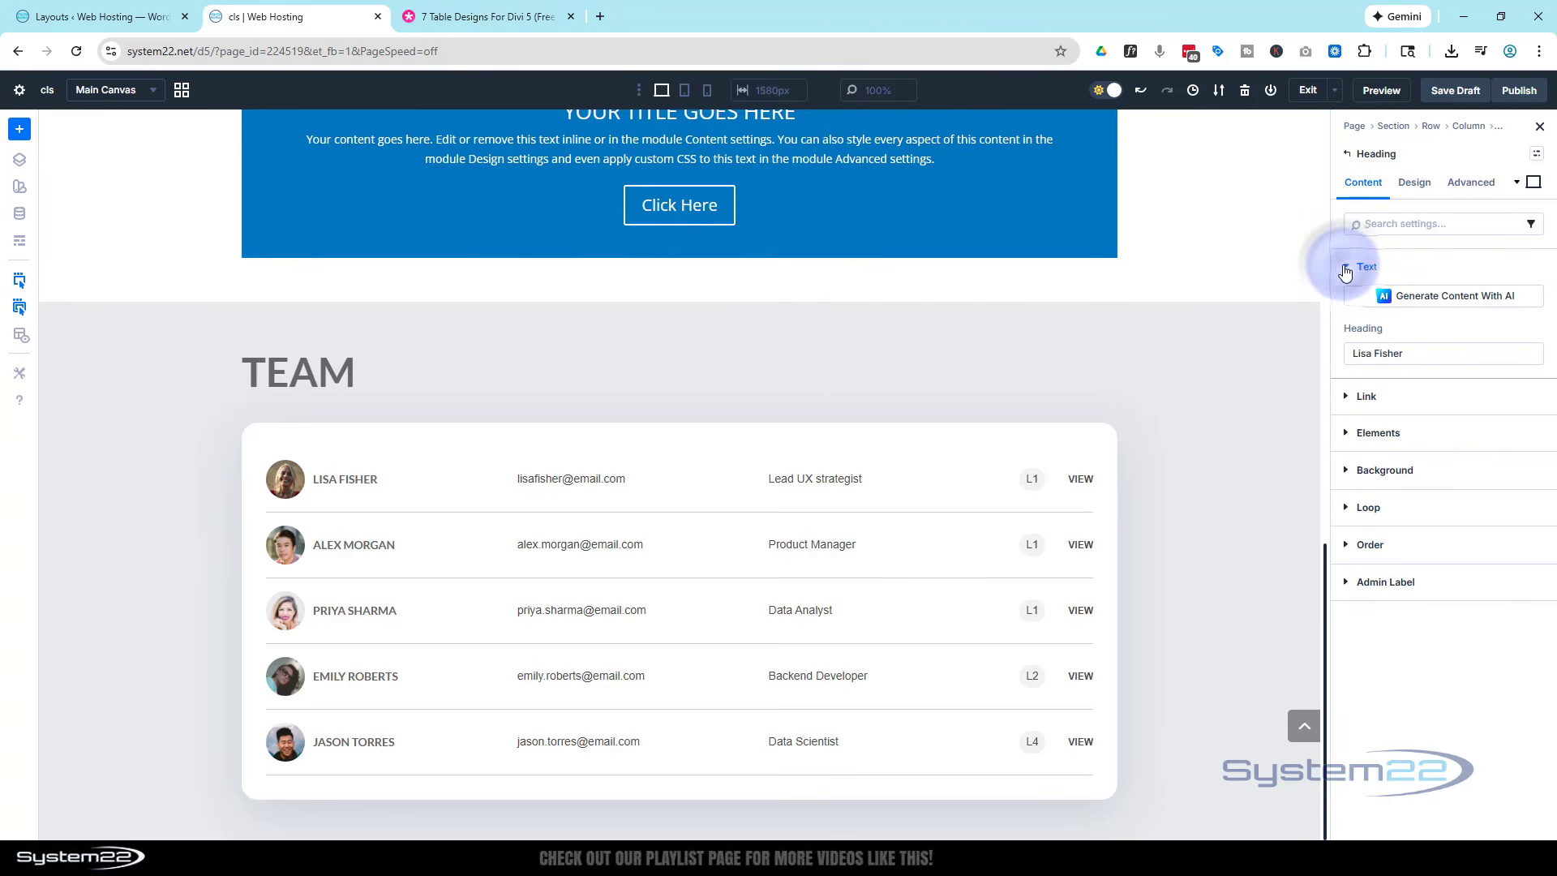
{"action": "left_click", "coordinate": [1392, 355]}
{"action": "left_click_drag", "start_coordinate": [1409, 353], "coordinate": [1336, 350]}
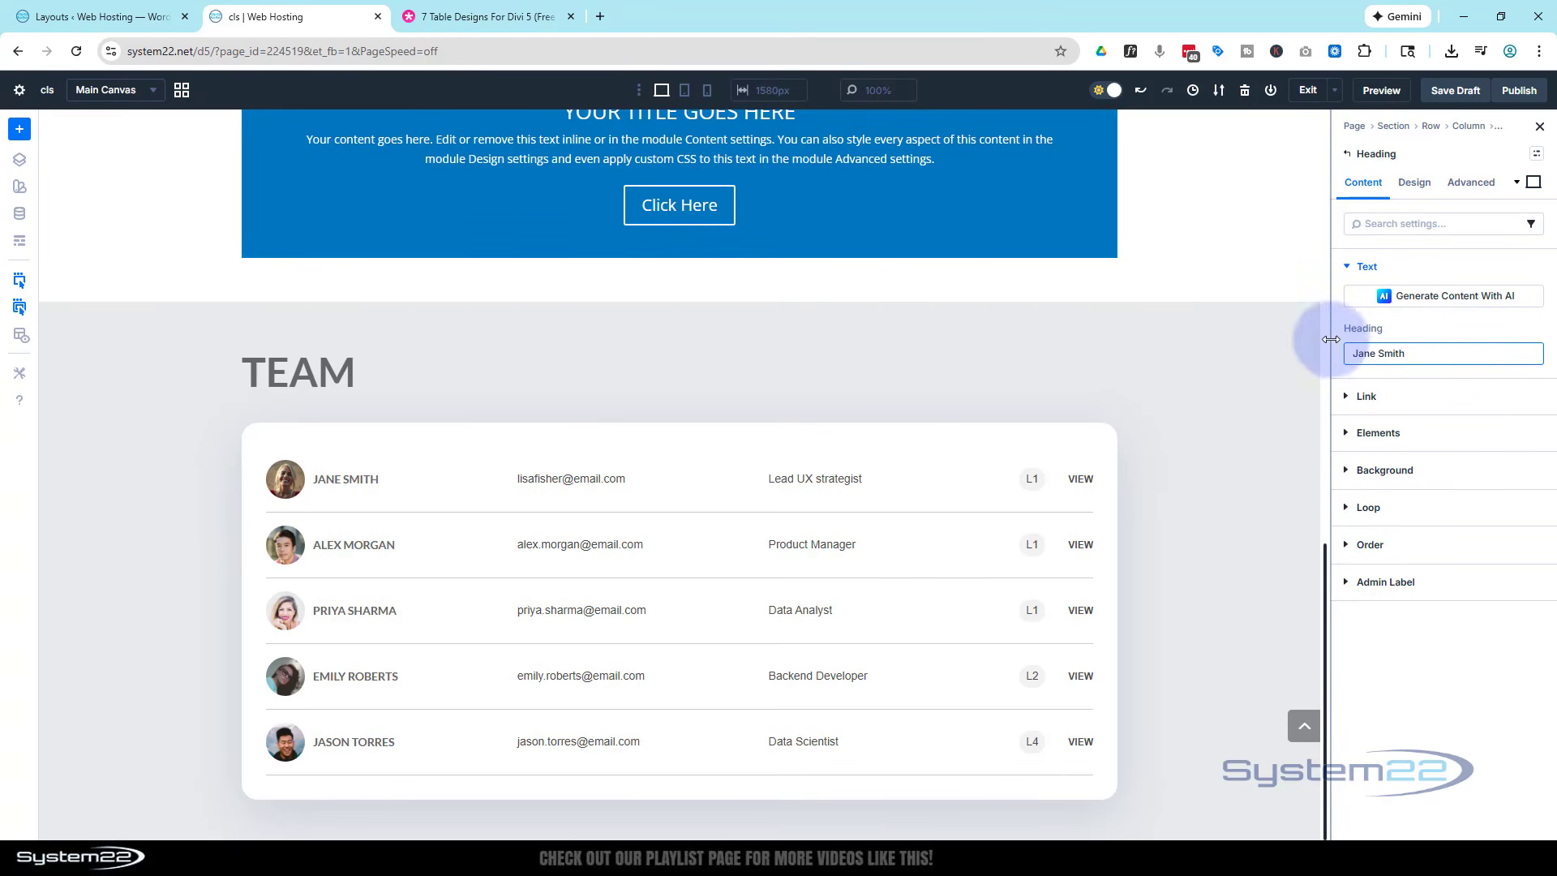
{"action": "left_click", "coordinate": [1449, 325]}
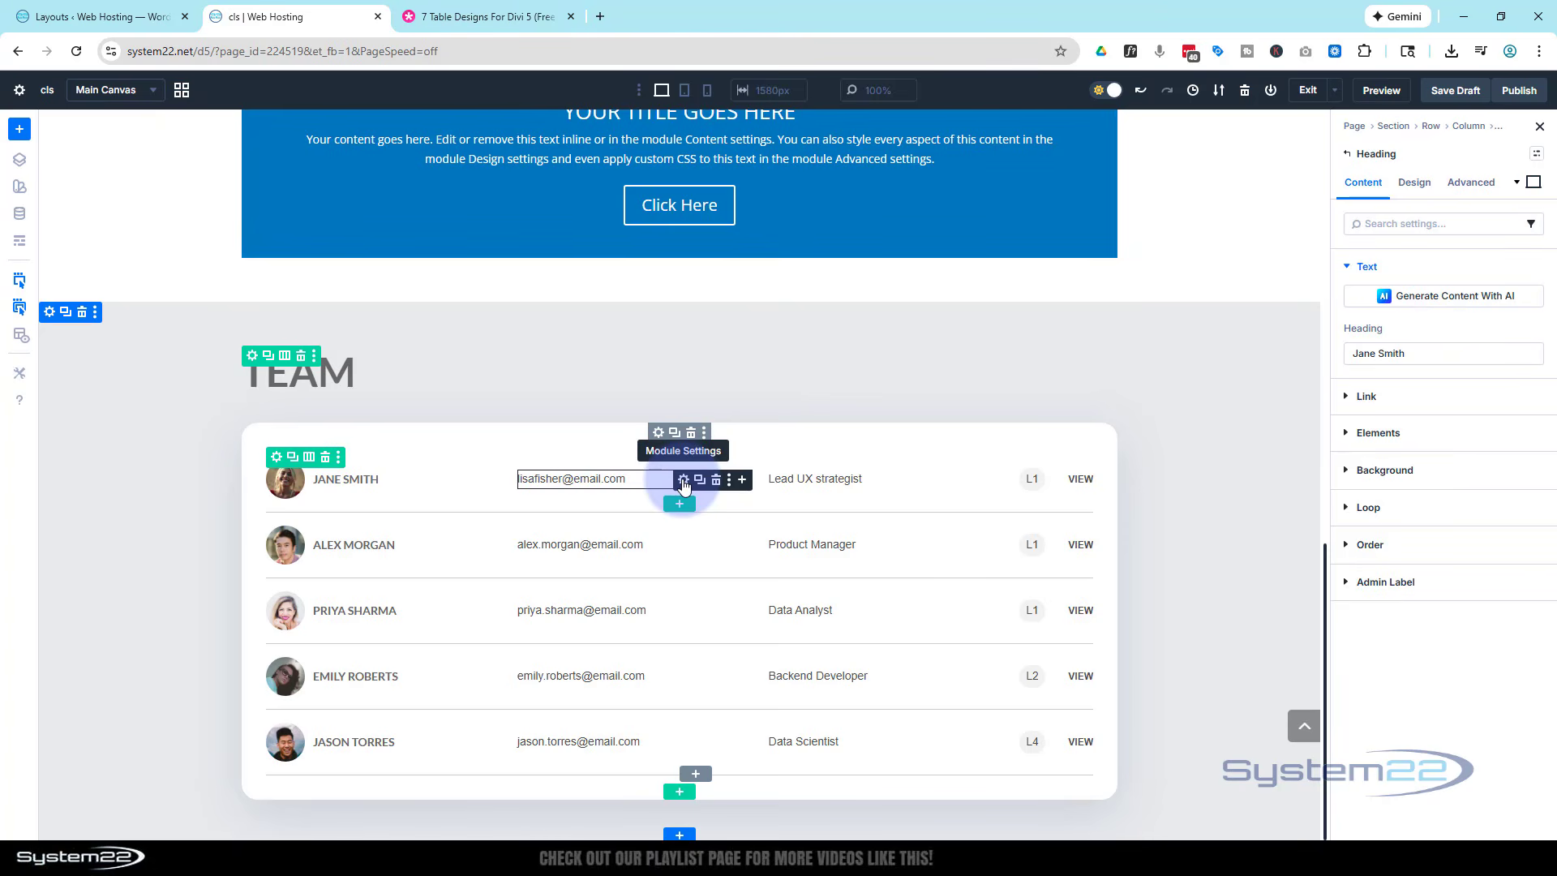
- Update the first team member's e-mail address to match the new name and open the job title text for editing
{"action": "left_click", "coordinate": [683, 480]}
{"action": "left_click", "coordinate": [1373, 487]}
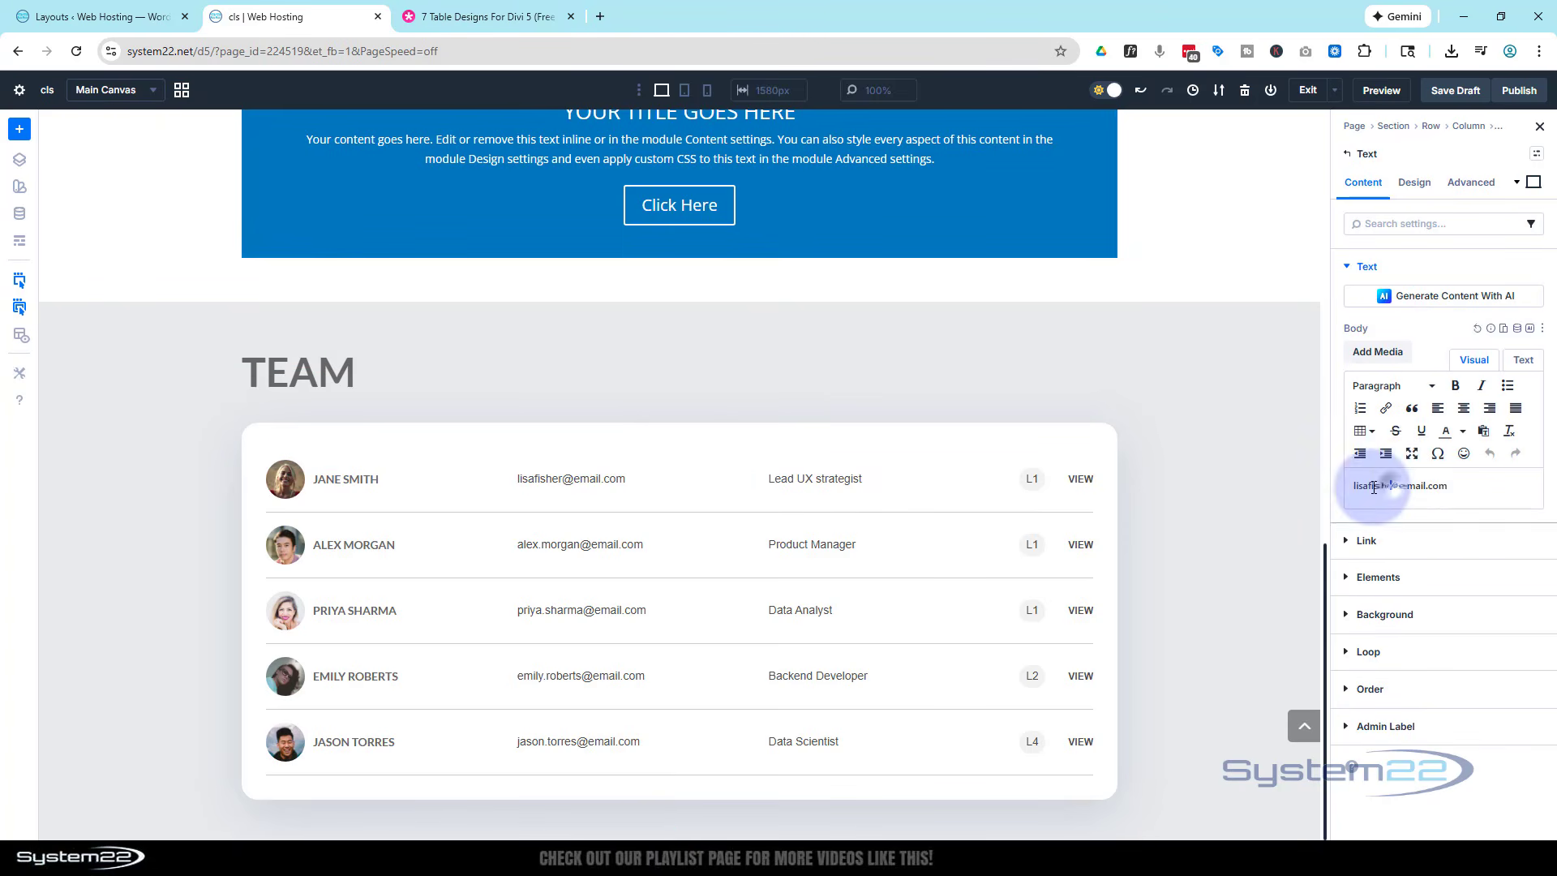
{"action": "type", "text": "jsmit"}
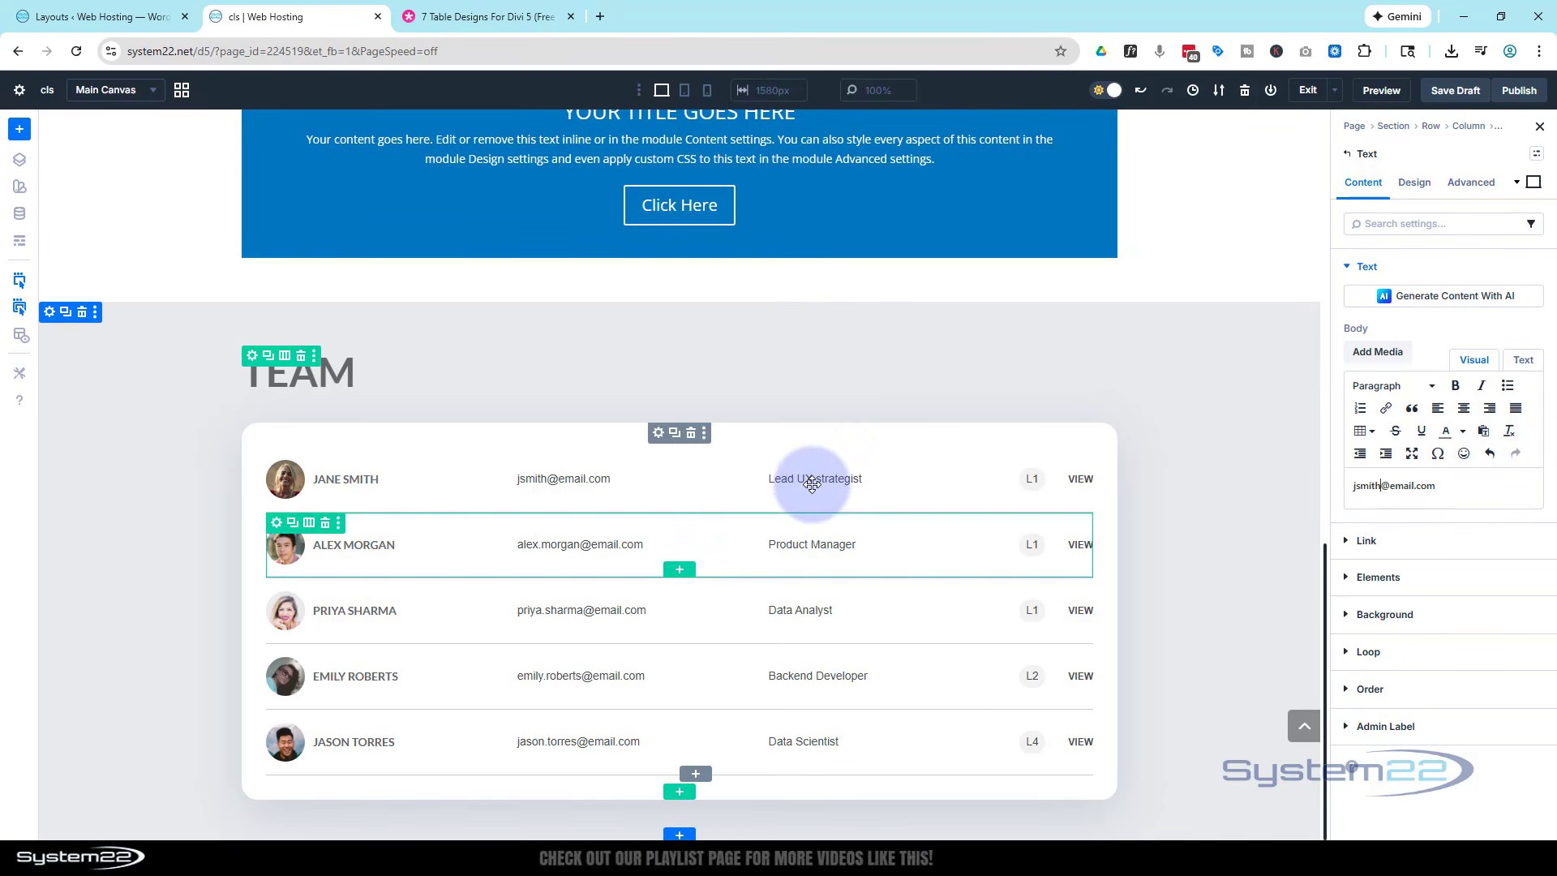
{"action": "left_click", "coordinate": [934, 480]}
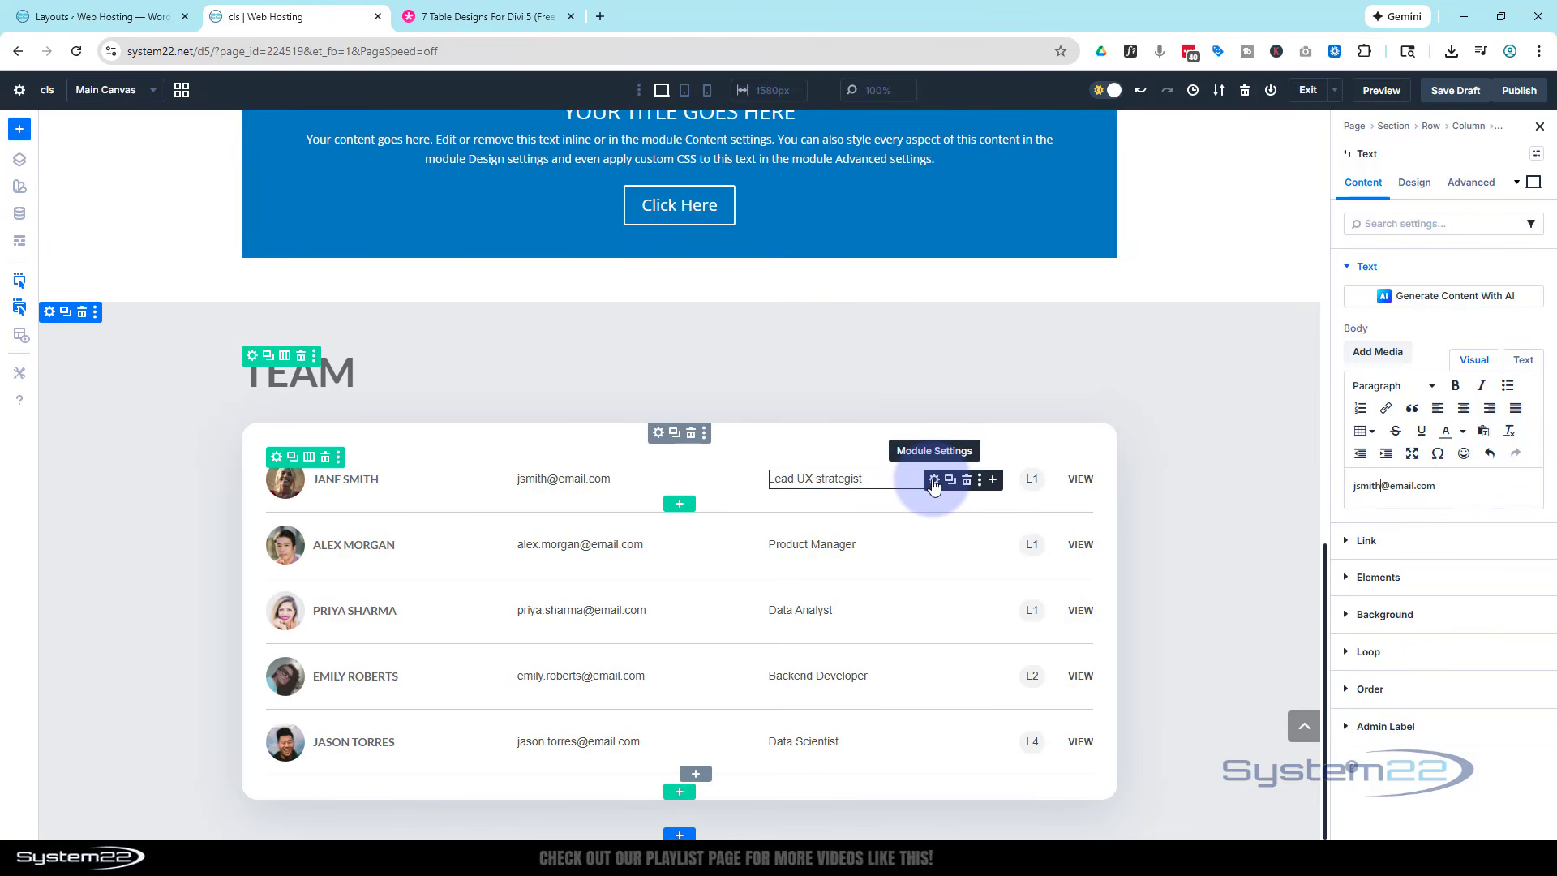
{"action": "left_click", "coordinate": [1395, 482]}
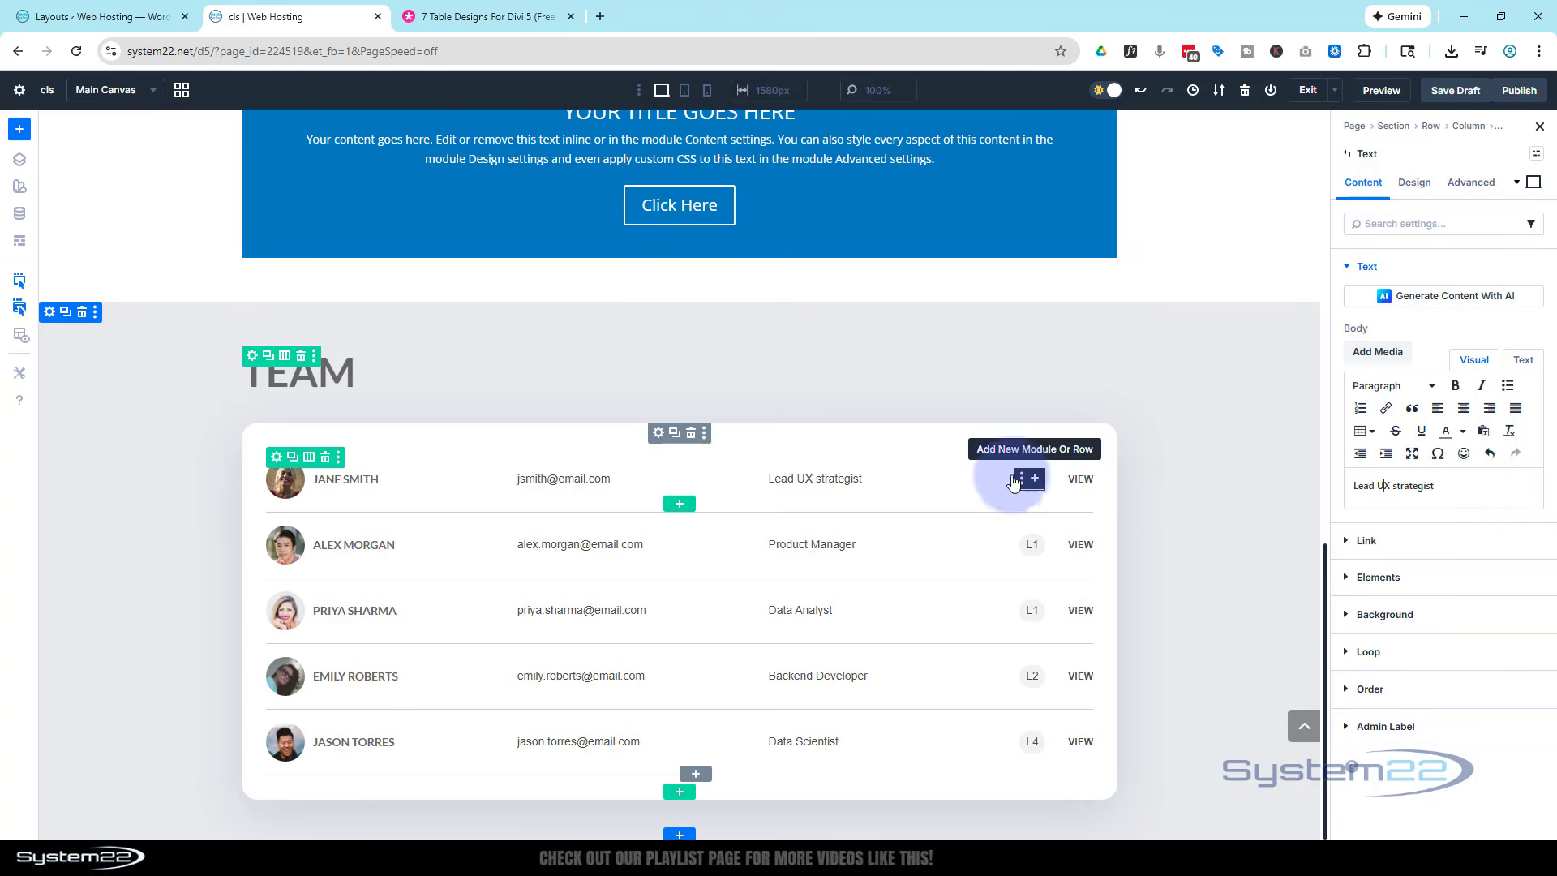
- Set the level text in the first team member's row to L5 in wireframe view, then return to the visual view
{"action": "left_click", "coordinate": [16, 247]}
{"action": "left_click", "coordinate": [427, 280]}
{"action": "scroll", "coordinate": [452, 359], "scroll_direction": "up", "scroll_amount": 1}
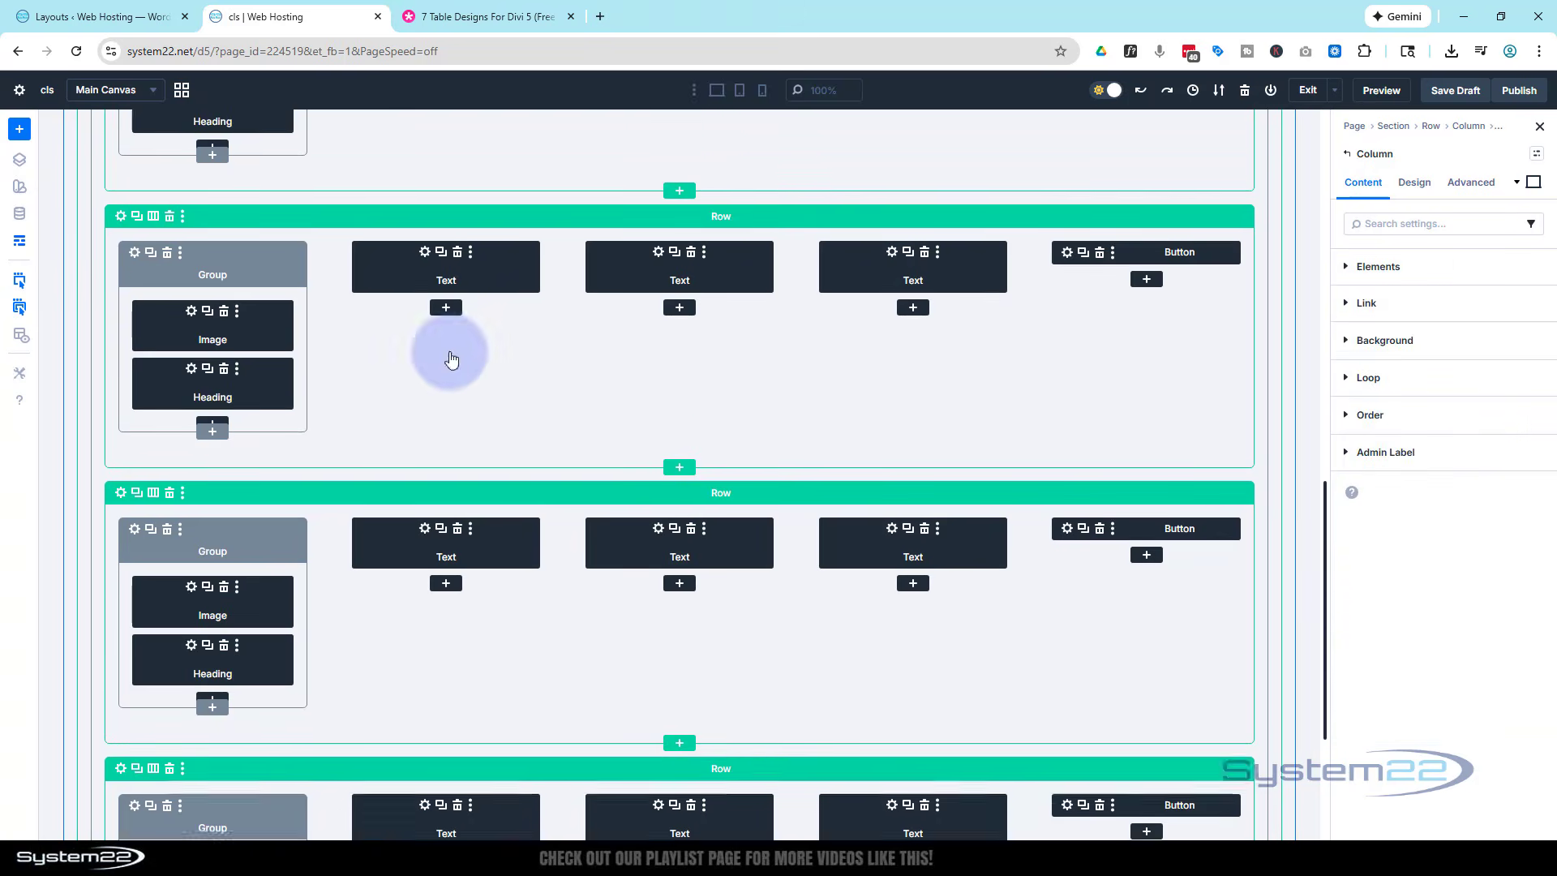
{"action": "scroll", "coordinate": [451, 360], "scroll_direction": "up", "scroll_amount": 4}
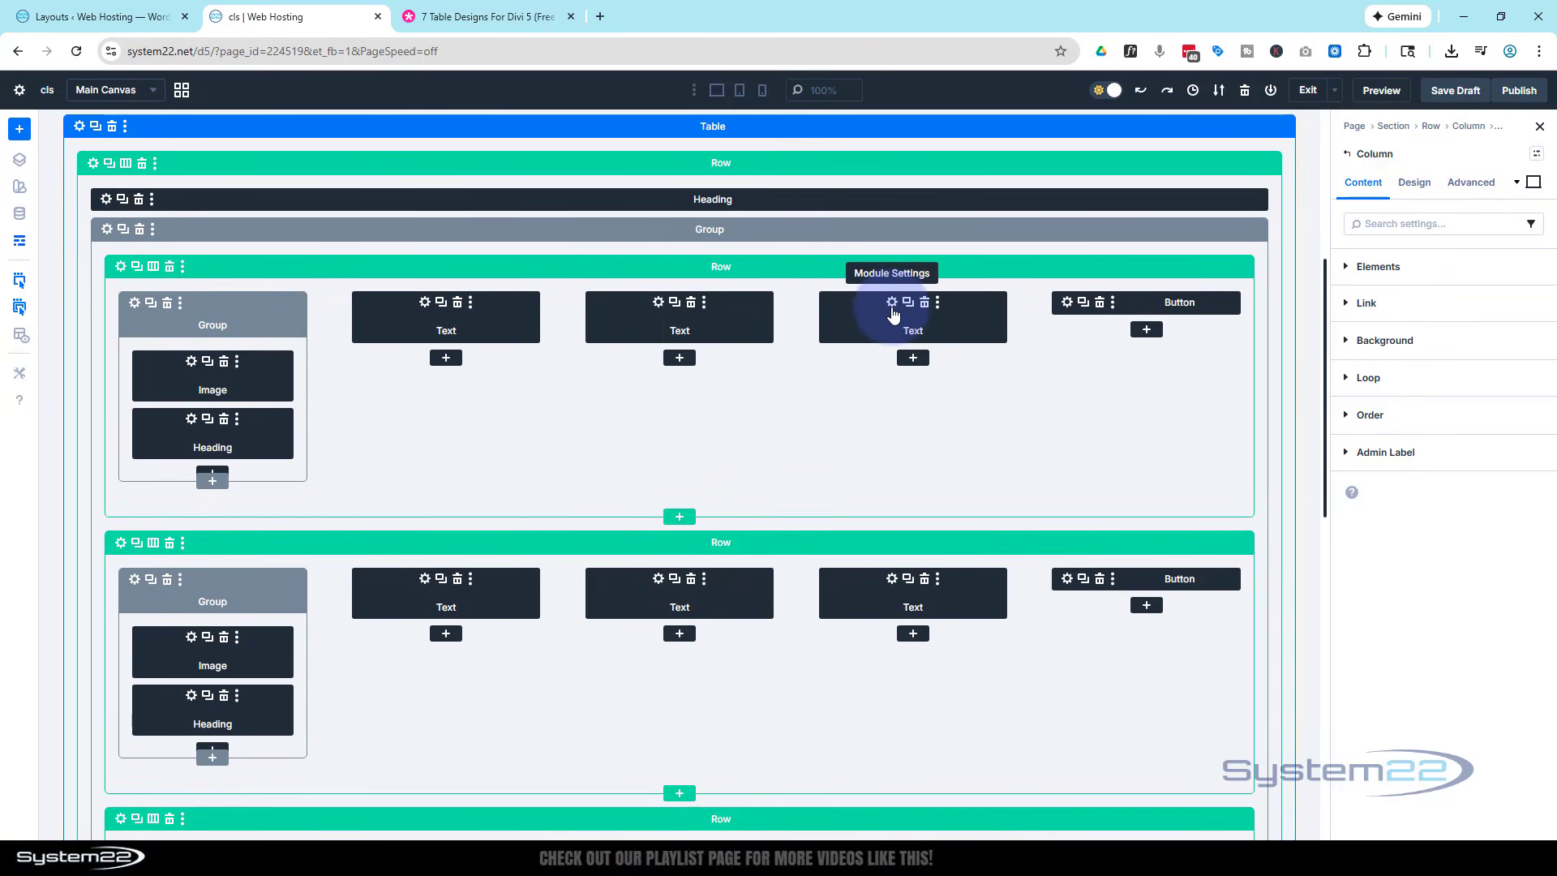
{"action": "left_click", "coordinate": [895, 308]}
{"action": "left_click", "coordinate": [1385, 454]}
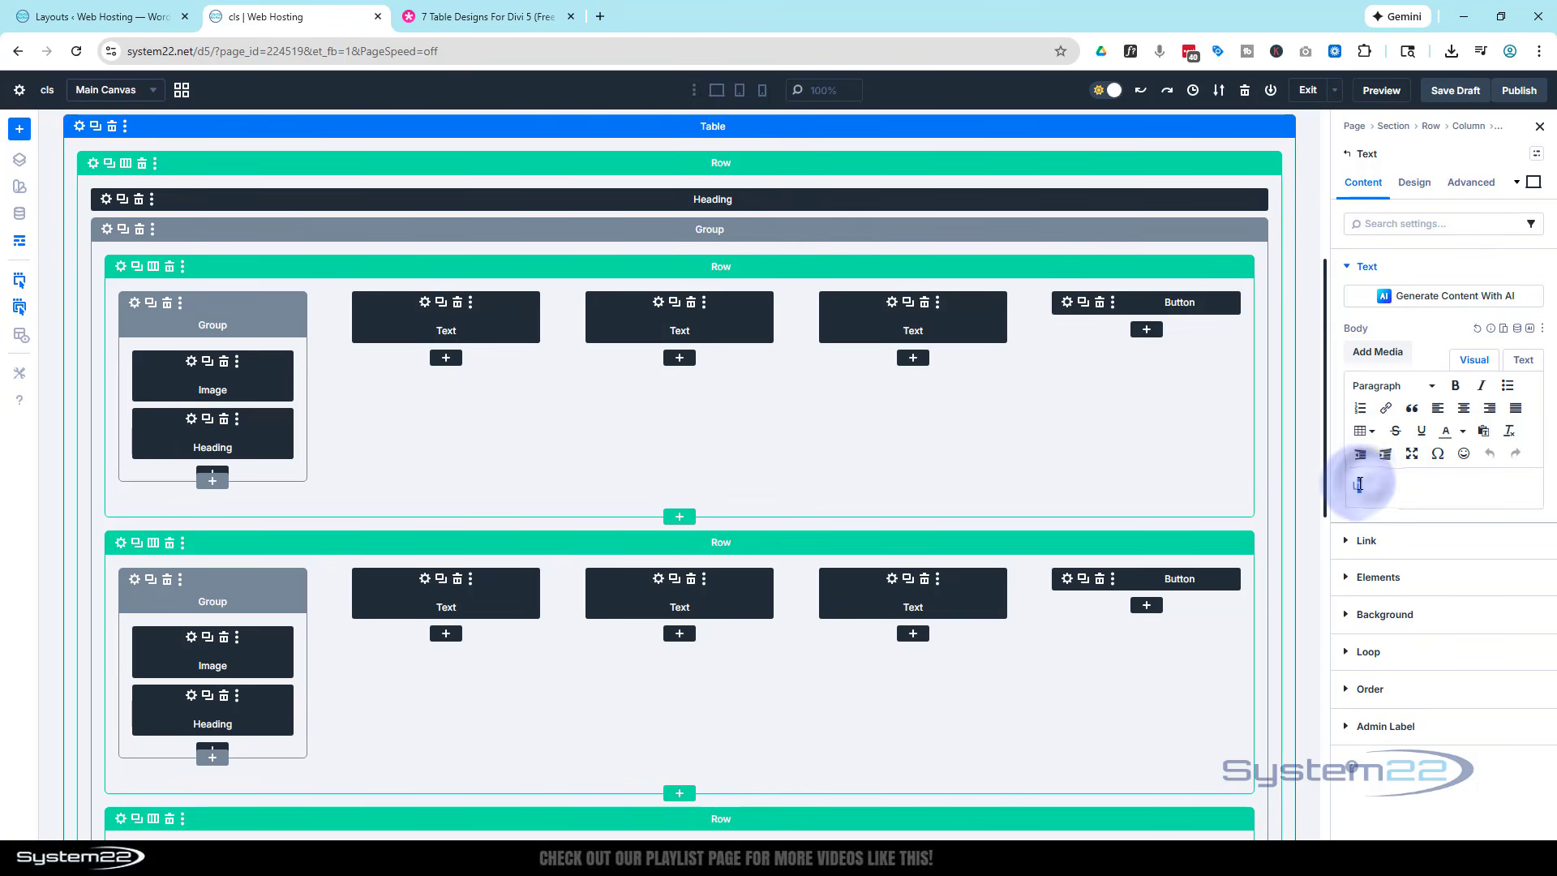
{"action": "left_click_drag", "start_coordinate": [1359, 484], "coordinate": [1390, 482]}
{"action": "type", "text": "L5"}
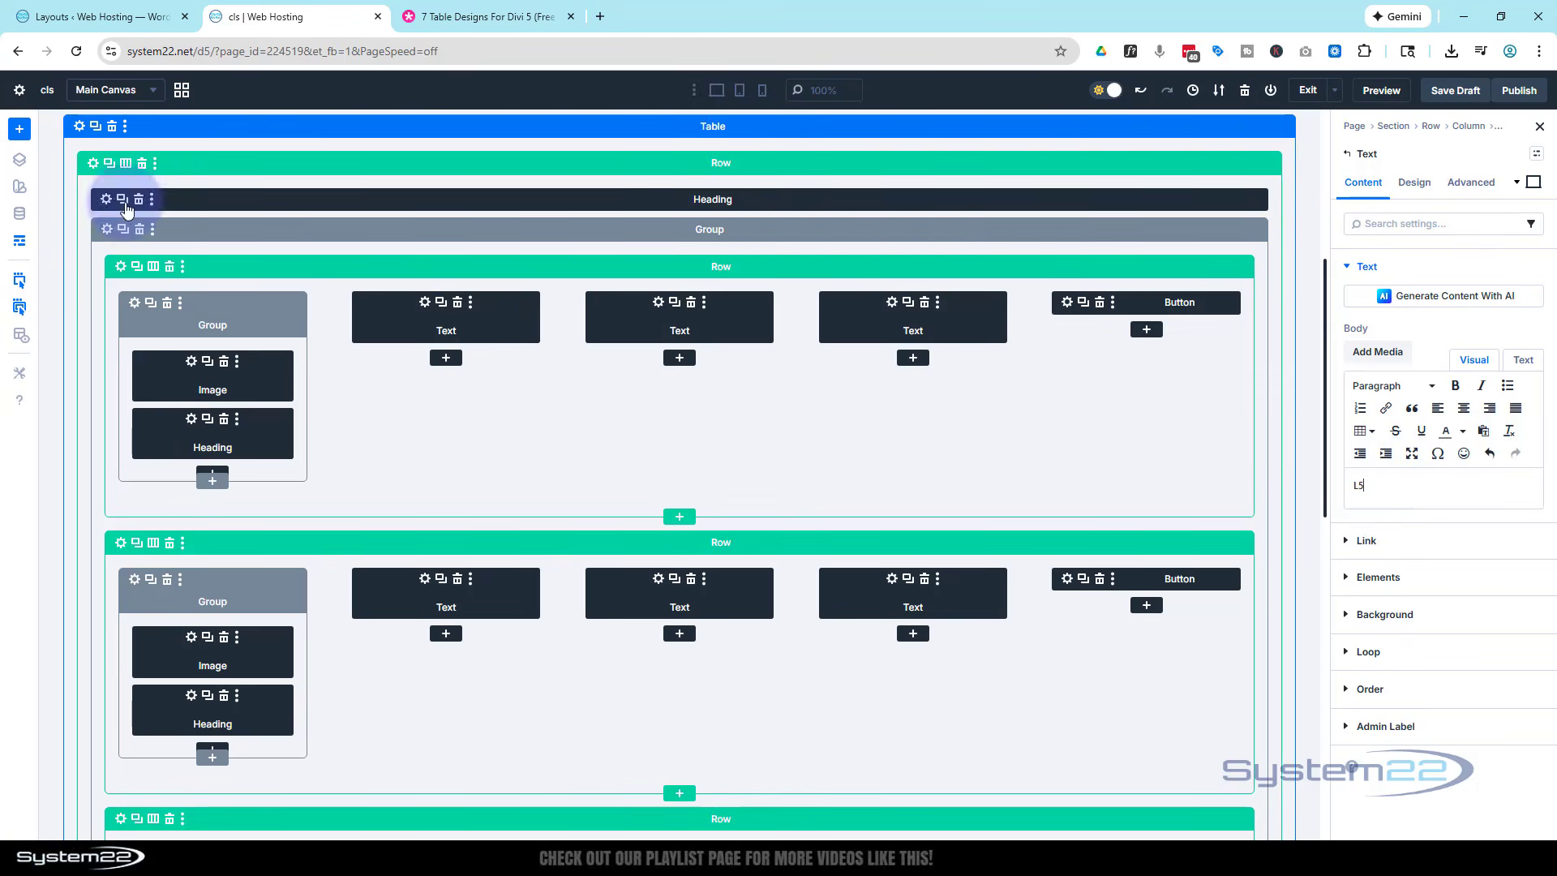
{"action": "left_click", "coordinate": [20, 241]}
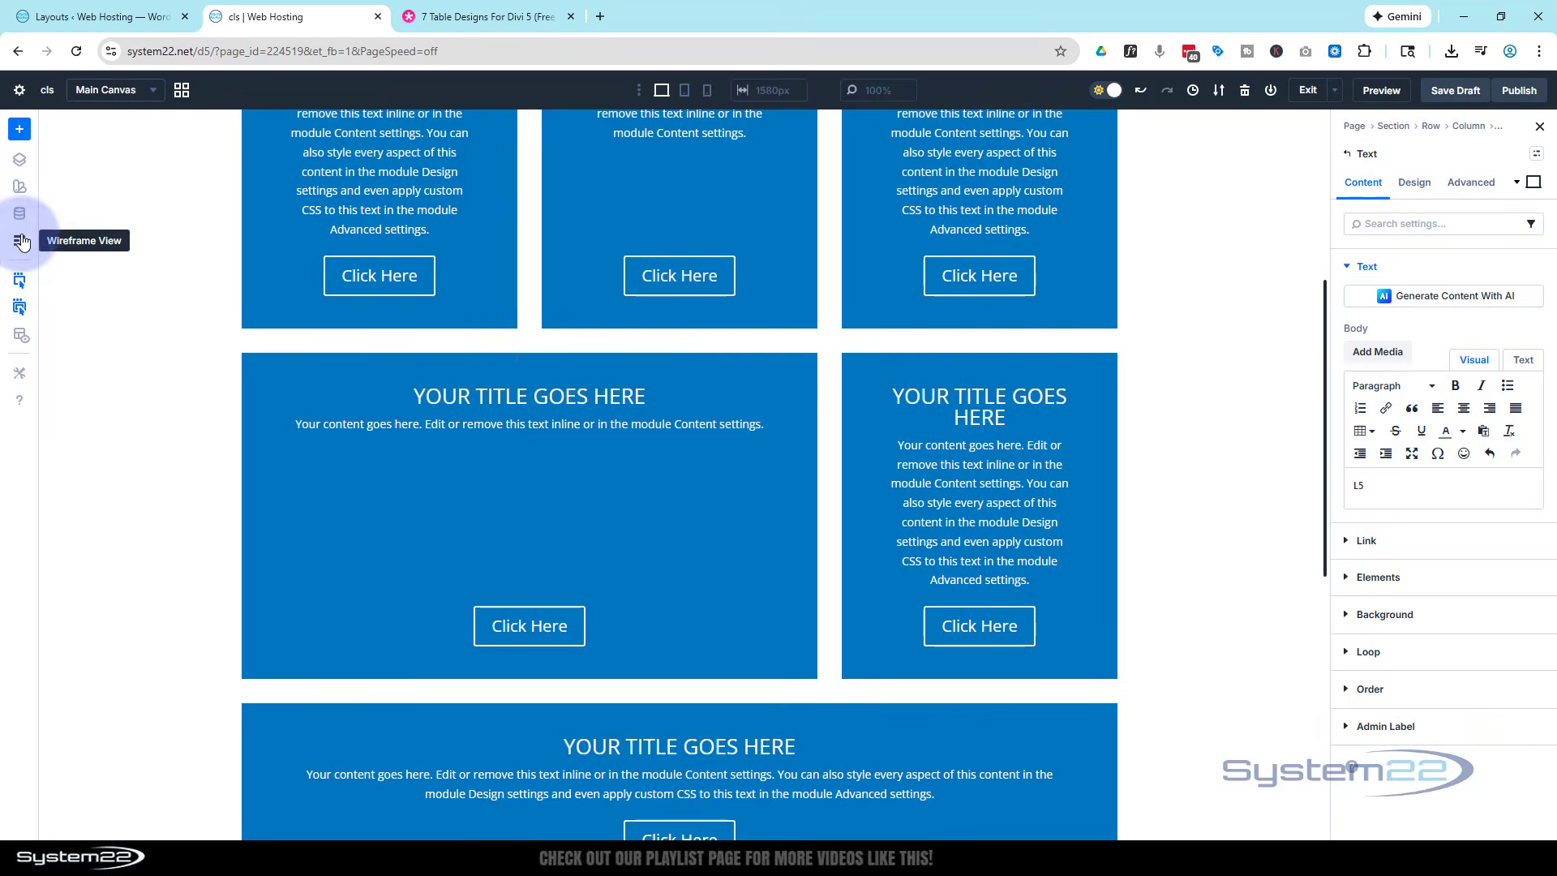
{"action": "scroll", "coordinate": [497, 424], "scroll_direction": "down", "scroll_amount": 8}
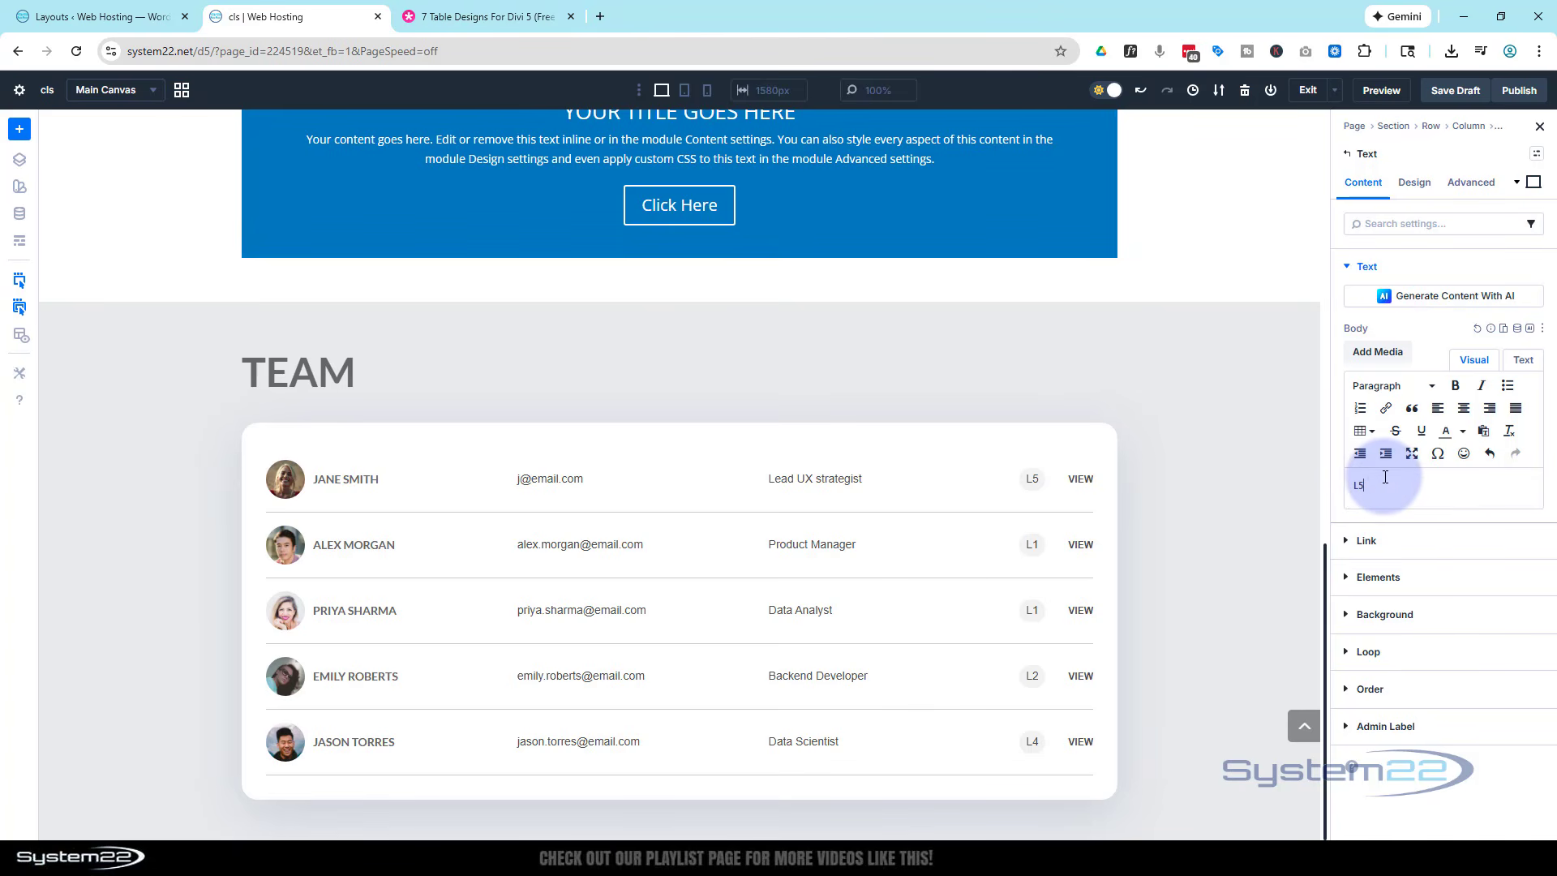
- Delete the level text module from the first team member's row
{"action": "type", "text": "fgh"}
{"action": "key", "text": "ctrl+z"}
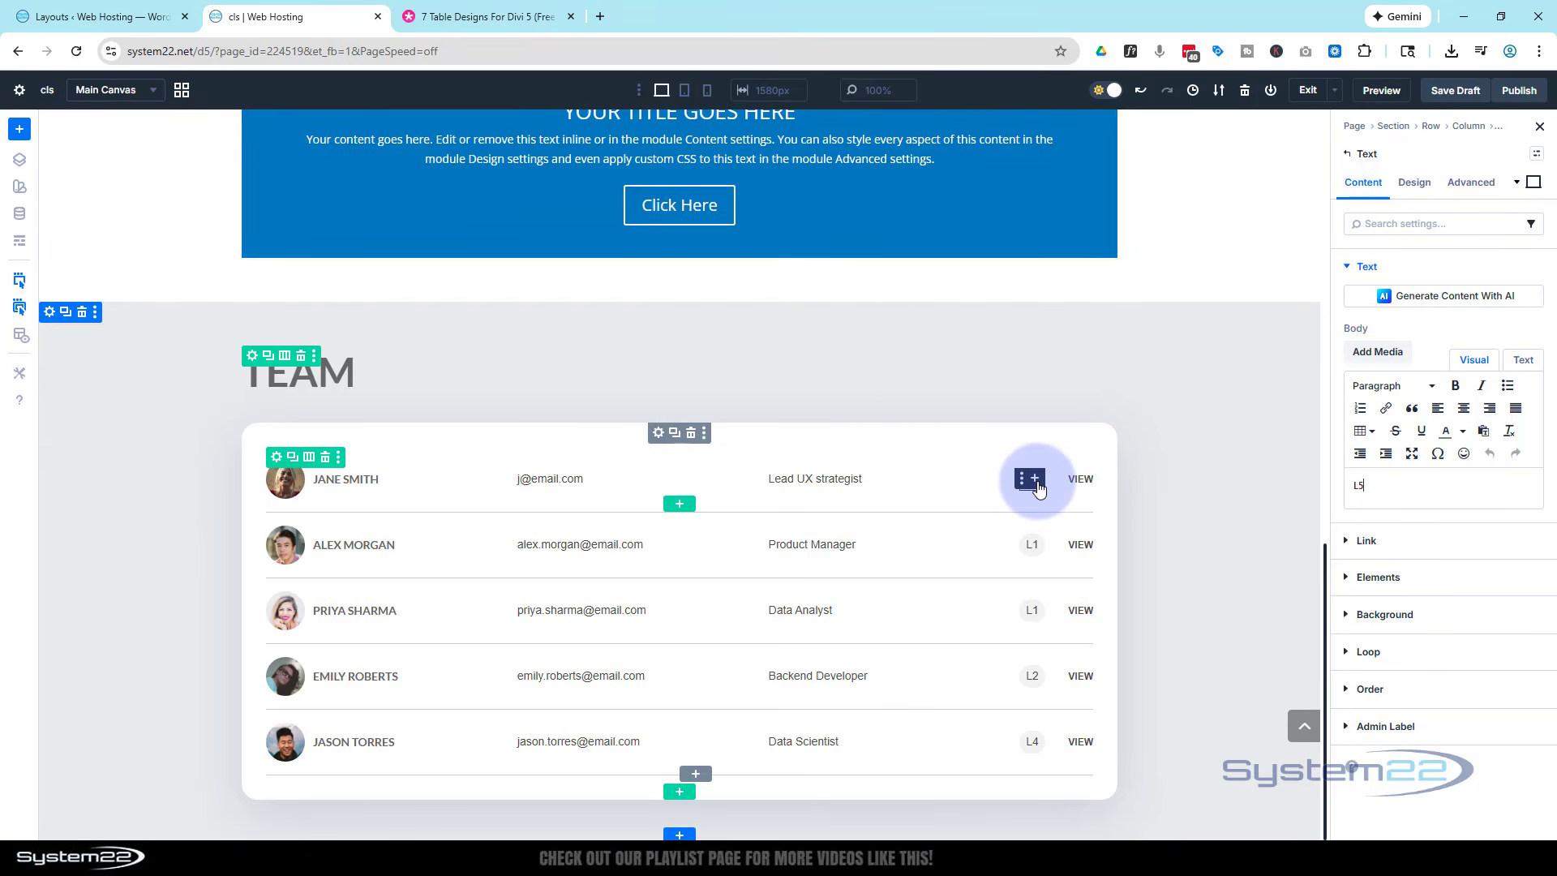
{"action": "left_click", "coordinate": [1022, 481]}
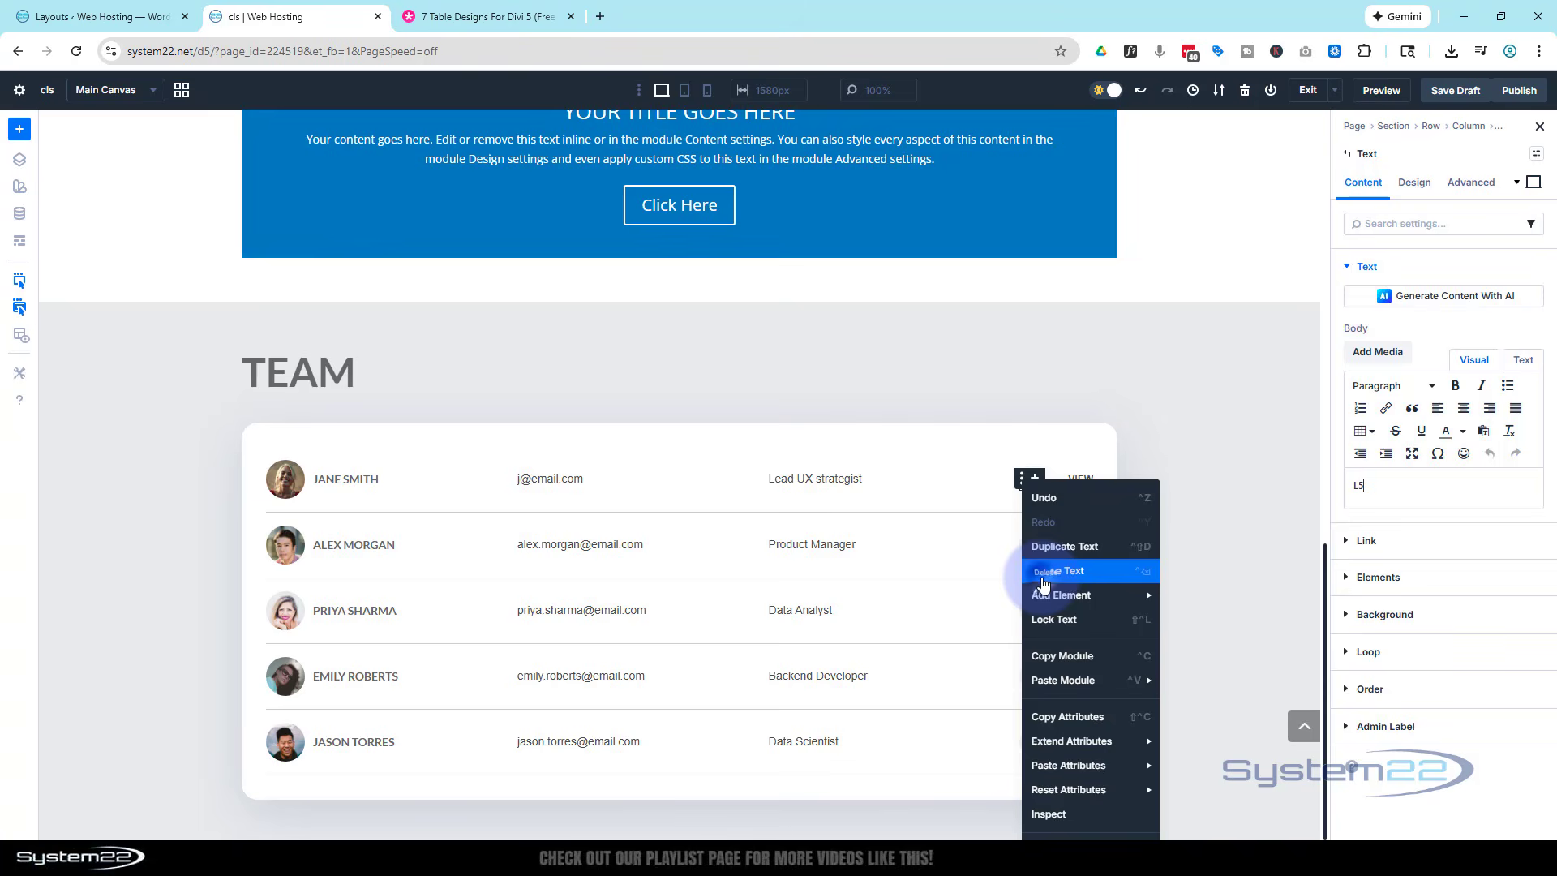
{"action": "left_click", "coordinate": [1043, 577]}
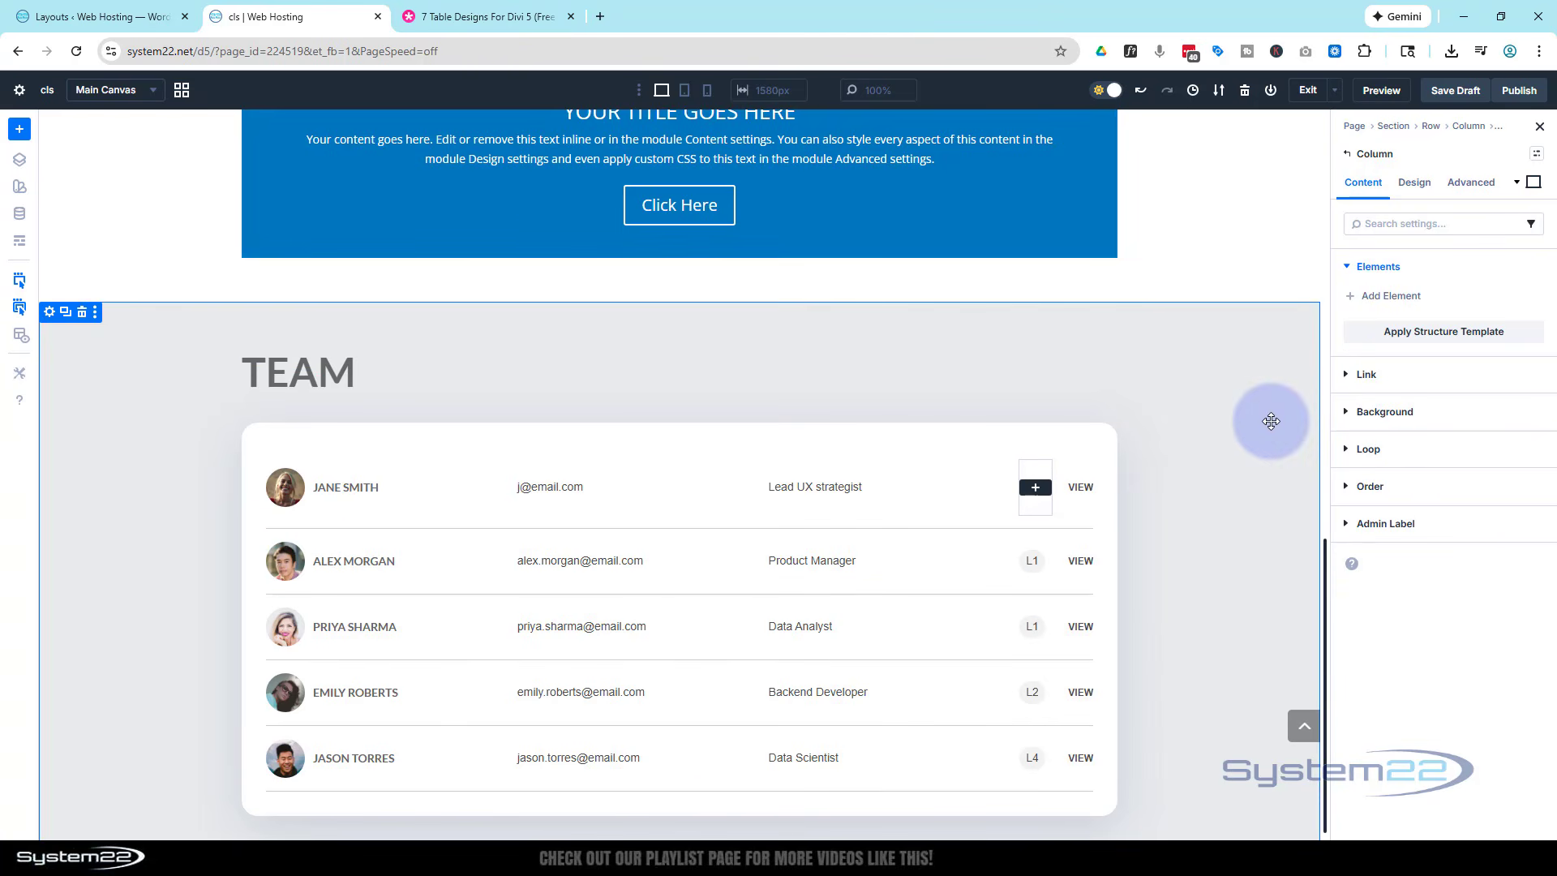
- Undo the deletion of the first row's level text module and duplicate the last team member's row
{"action": "key", "text": "ctrl+z"}
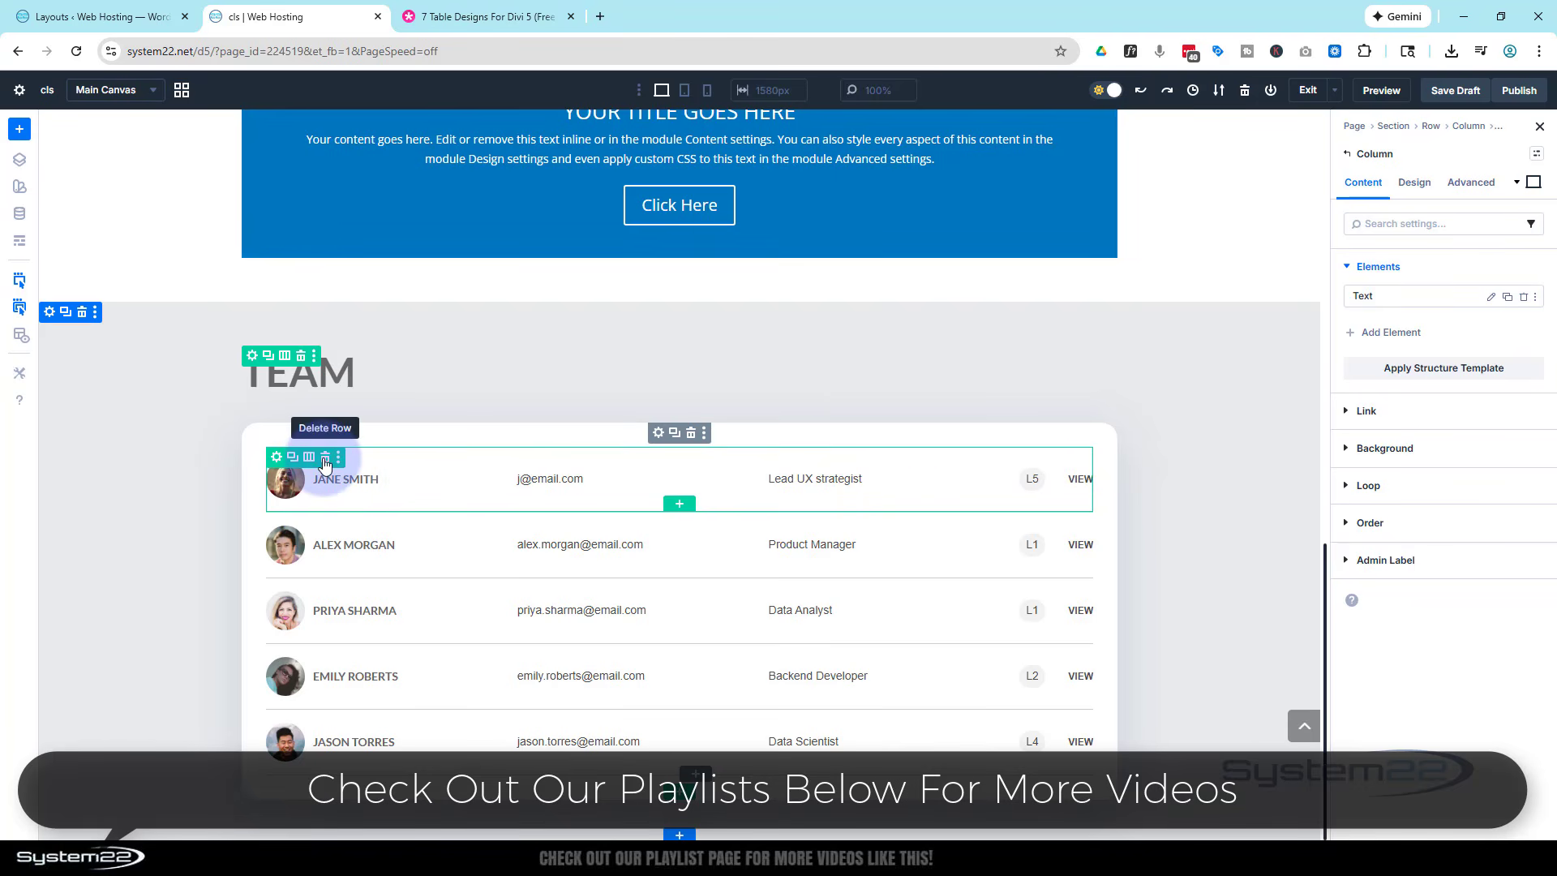
{"action": "left_click_drag", "start_coordinate": [567, 551], "coordinate": [284, 735]}
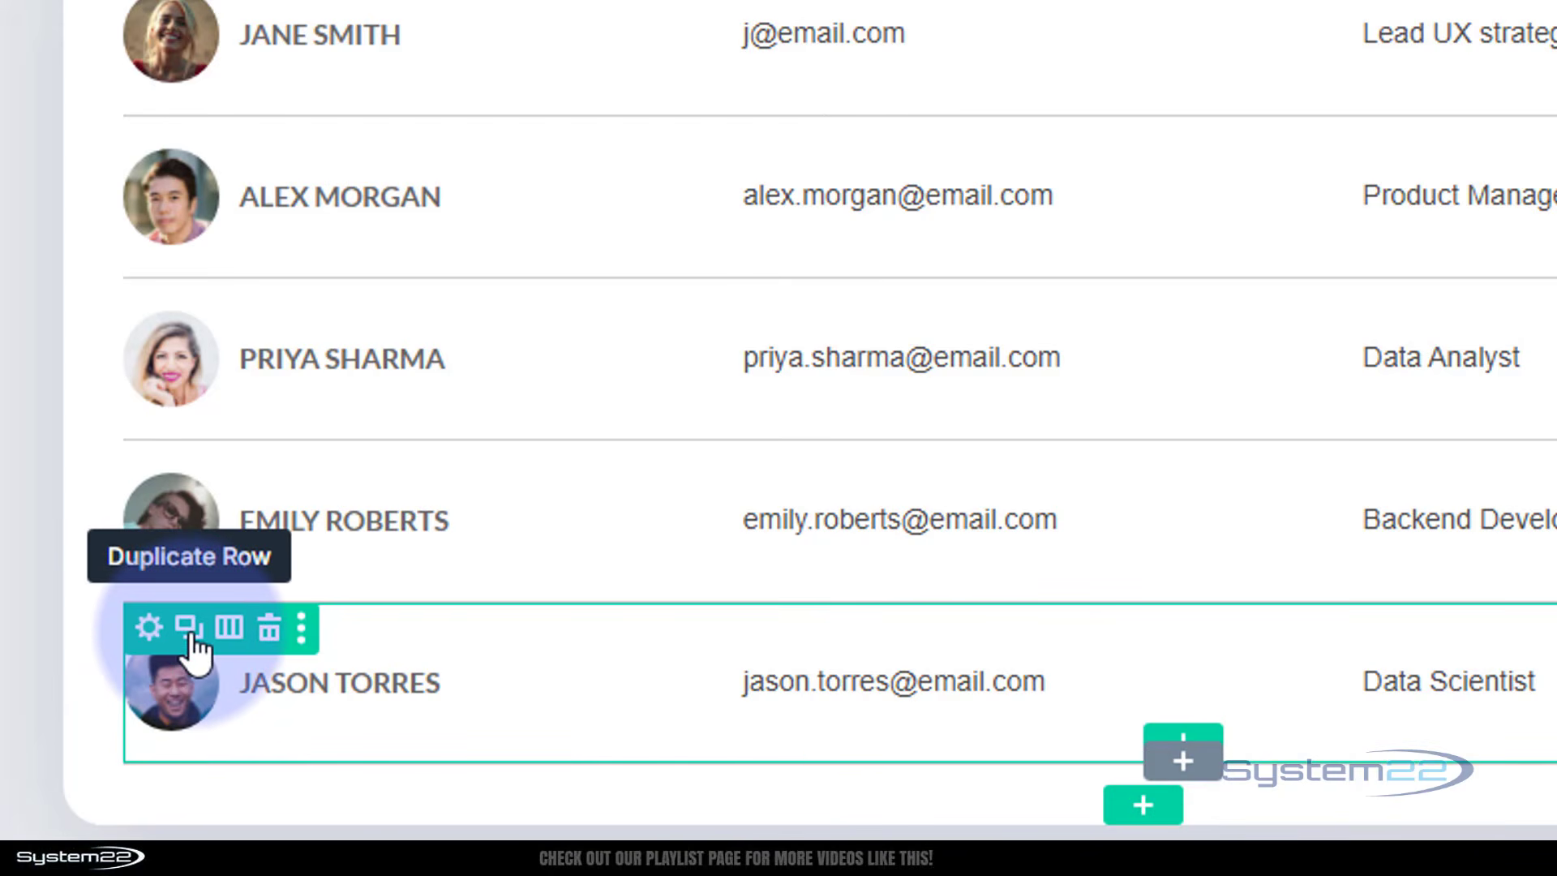
{"action": "left_click", "coordinate": [191, 639]}
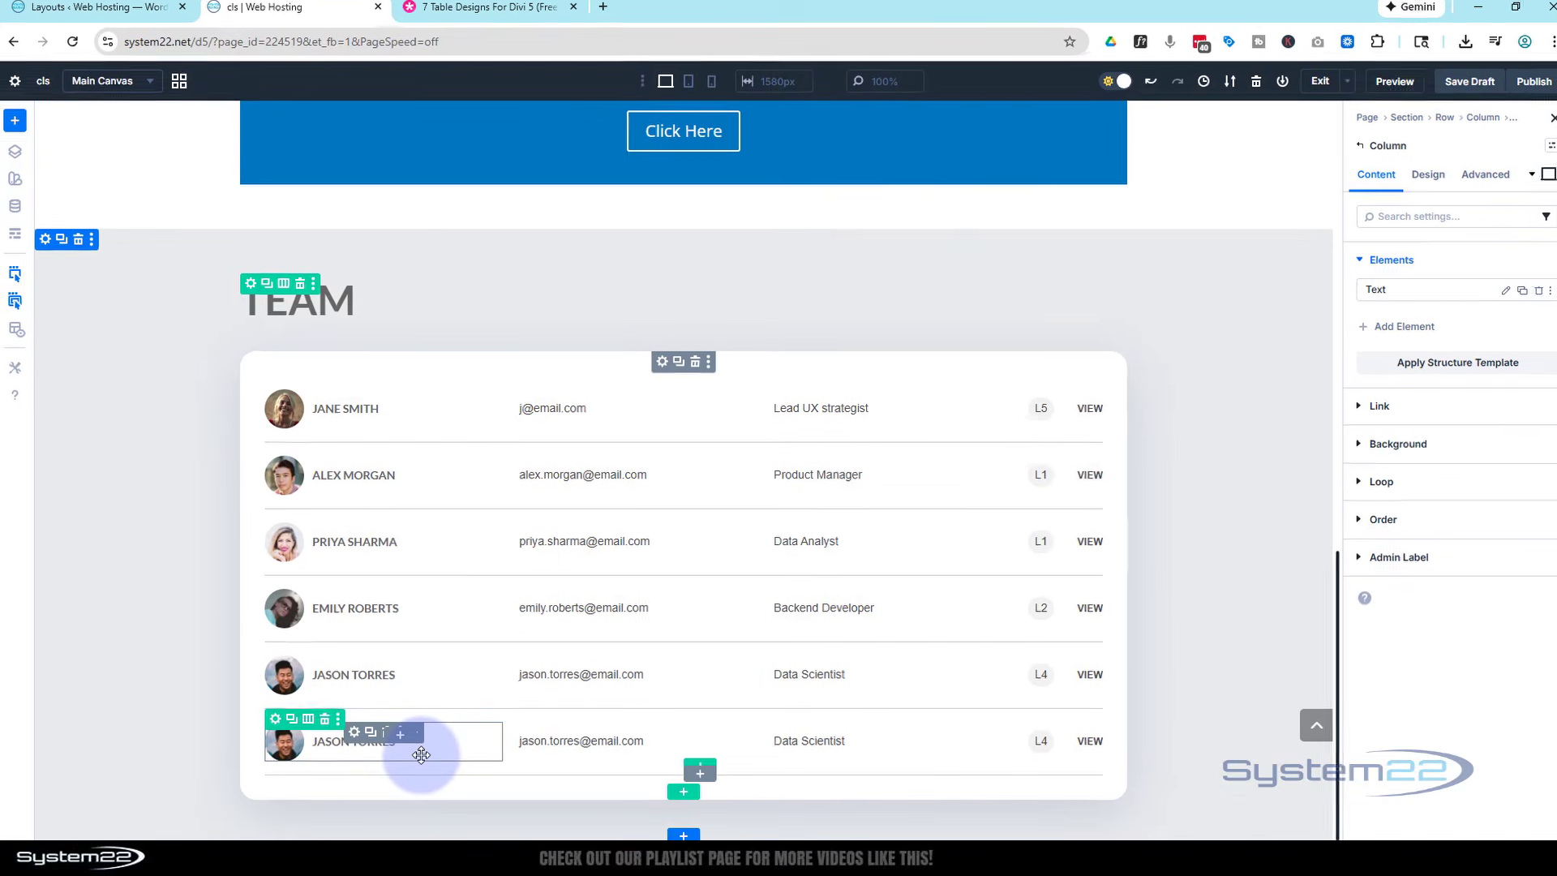
- Replace the photo in the duplicated row's group with a newly uploaded portrait of a smiling man
{"action": "left_click_drag", "start_coordinate": [421, 755], "coordinate": [354, 739]}
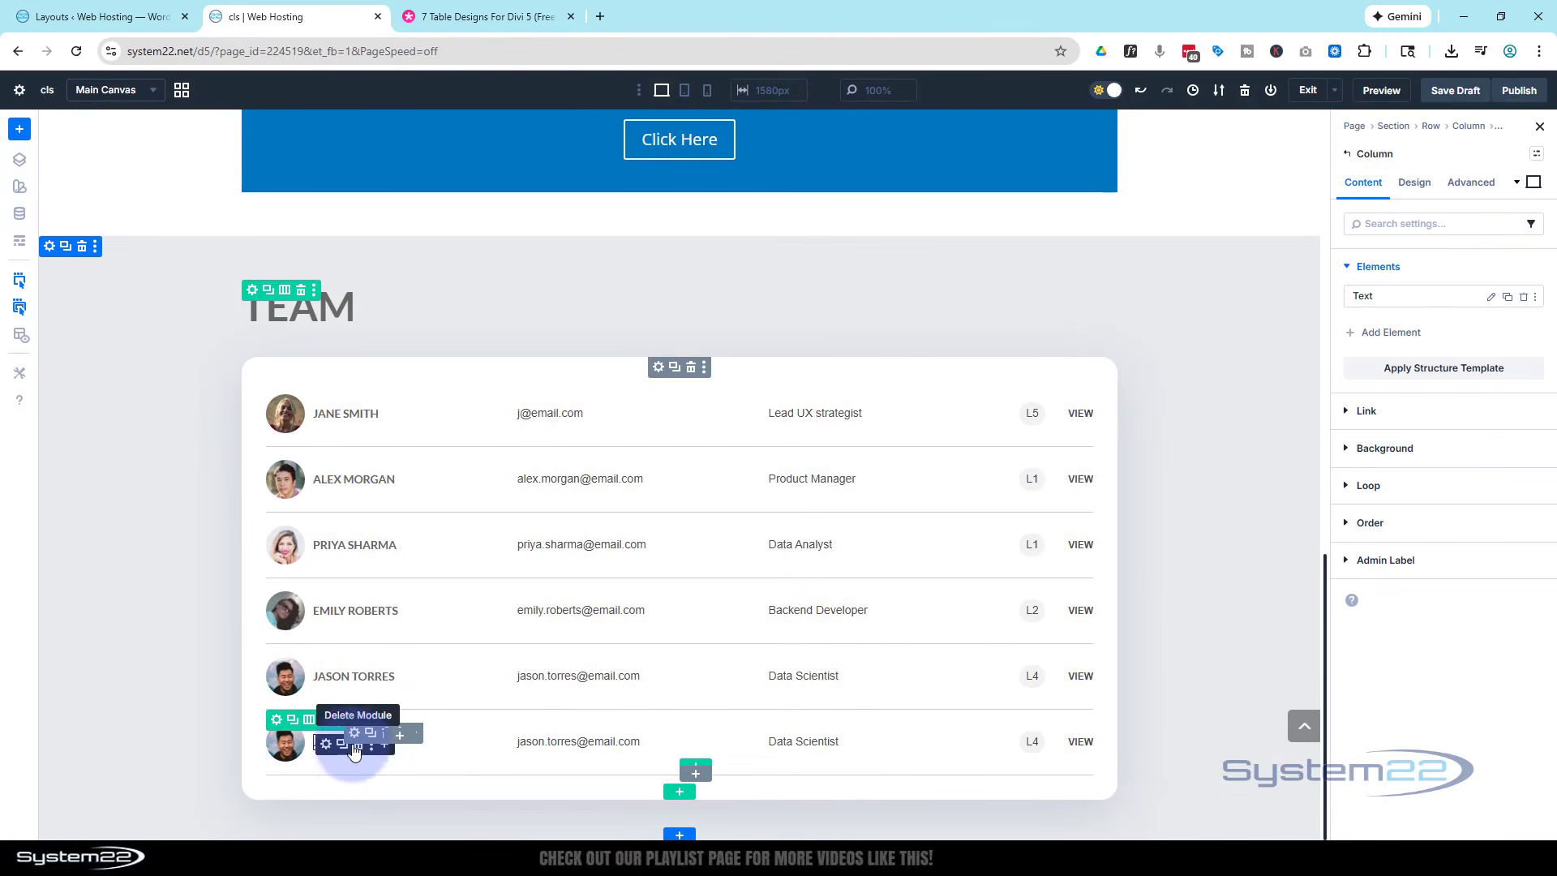
{"action": "left_click", "coordinate": [354, 739]}
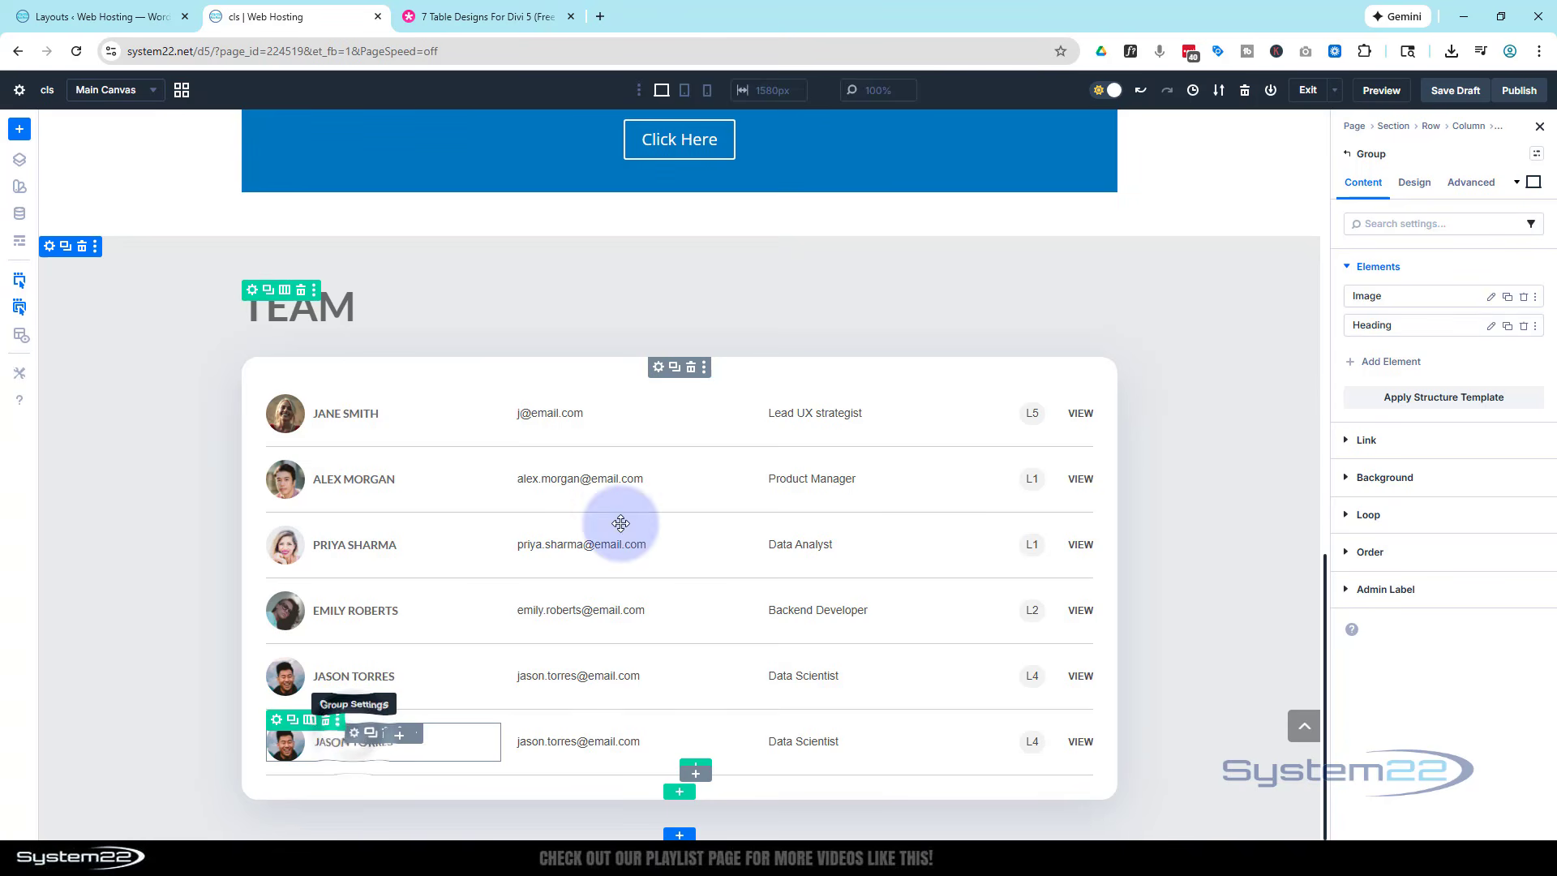
{"action": "left_click", "coordinate": [1493, 299]}
{"action": "left_click", "coordinate": [1354, 272]}
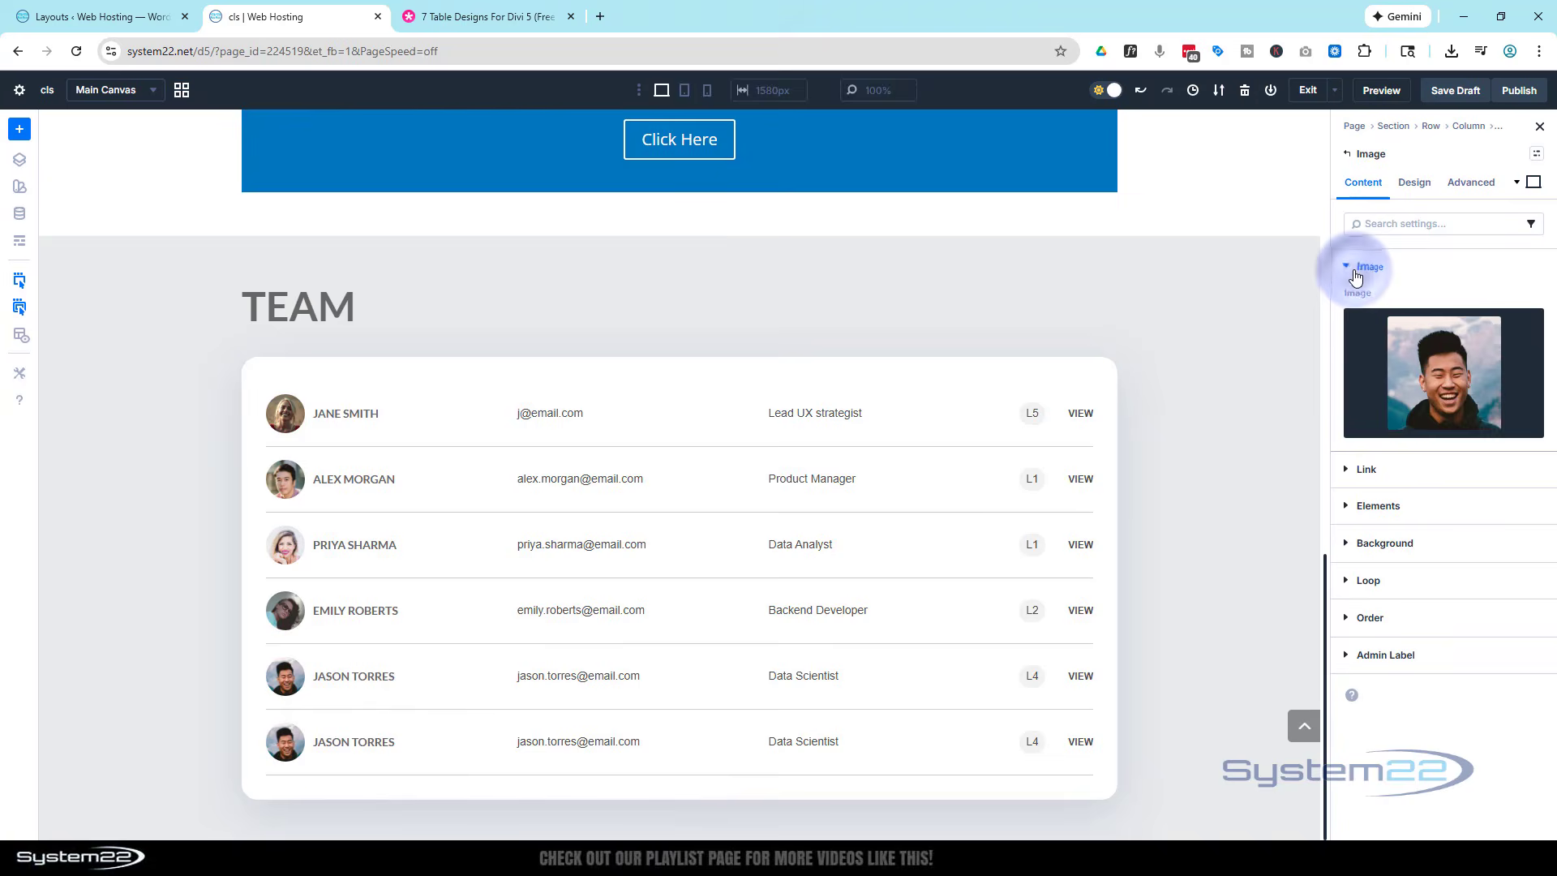
{"action": "left_click", "coordinate": [1427, 375]}
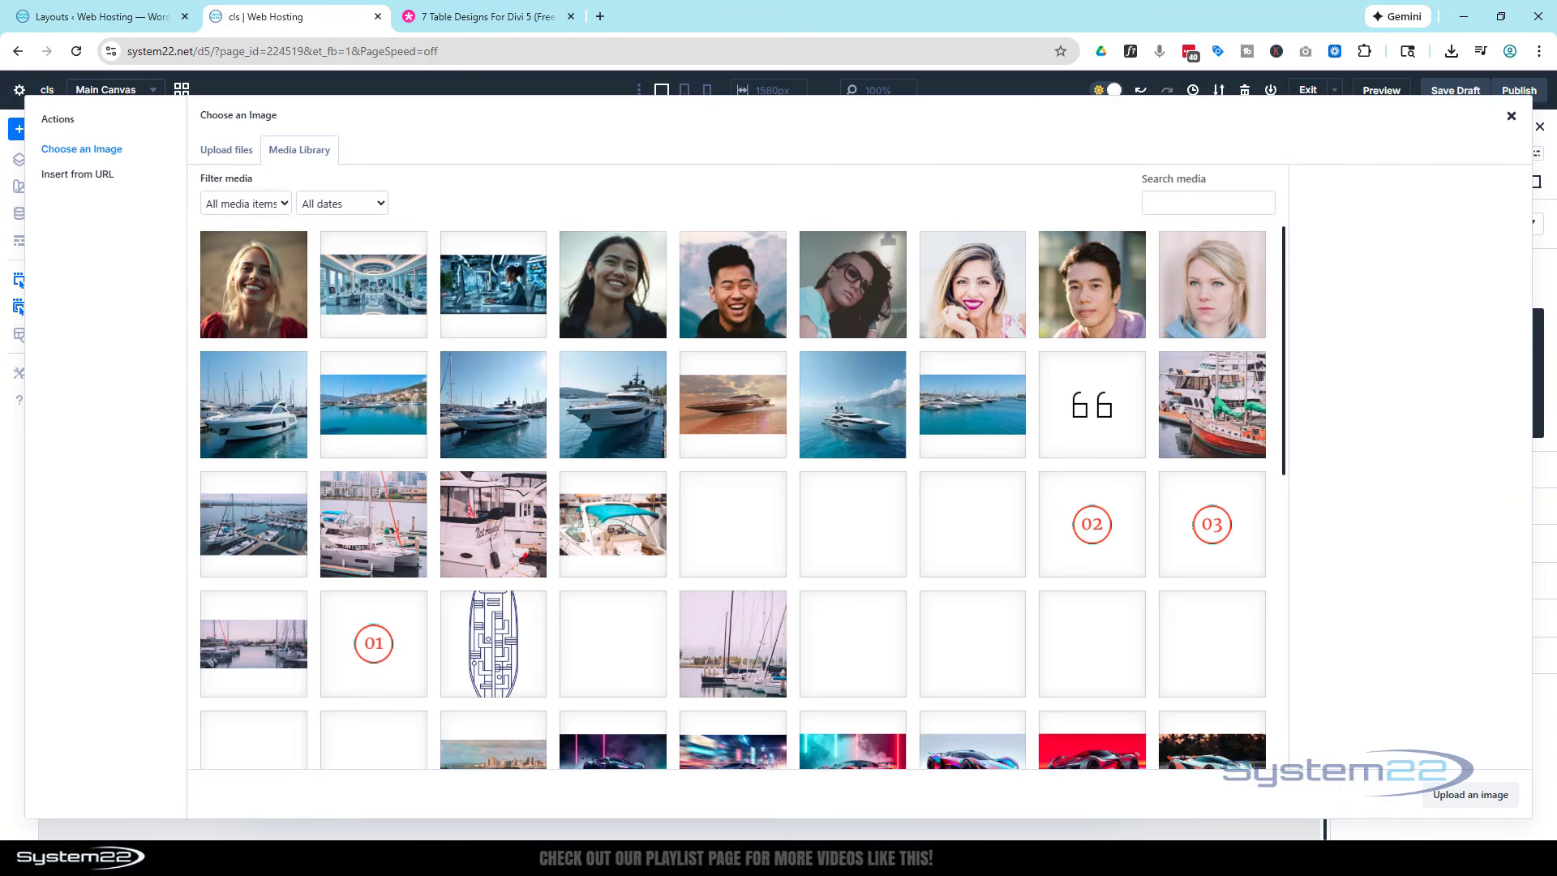
{"action": "left_click_drag", "start_coordinate": [336, 324], "coordinate": [336, 324]}
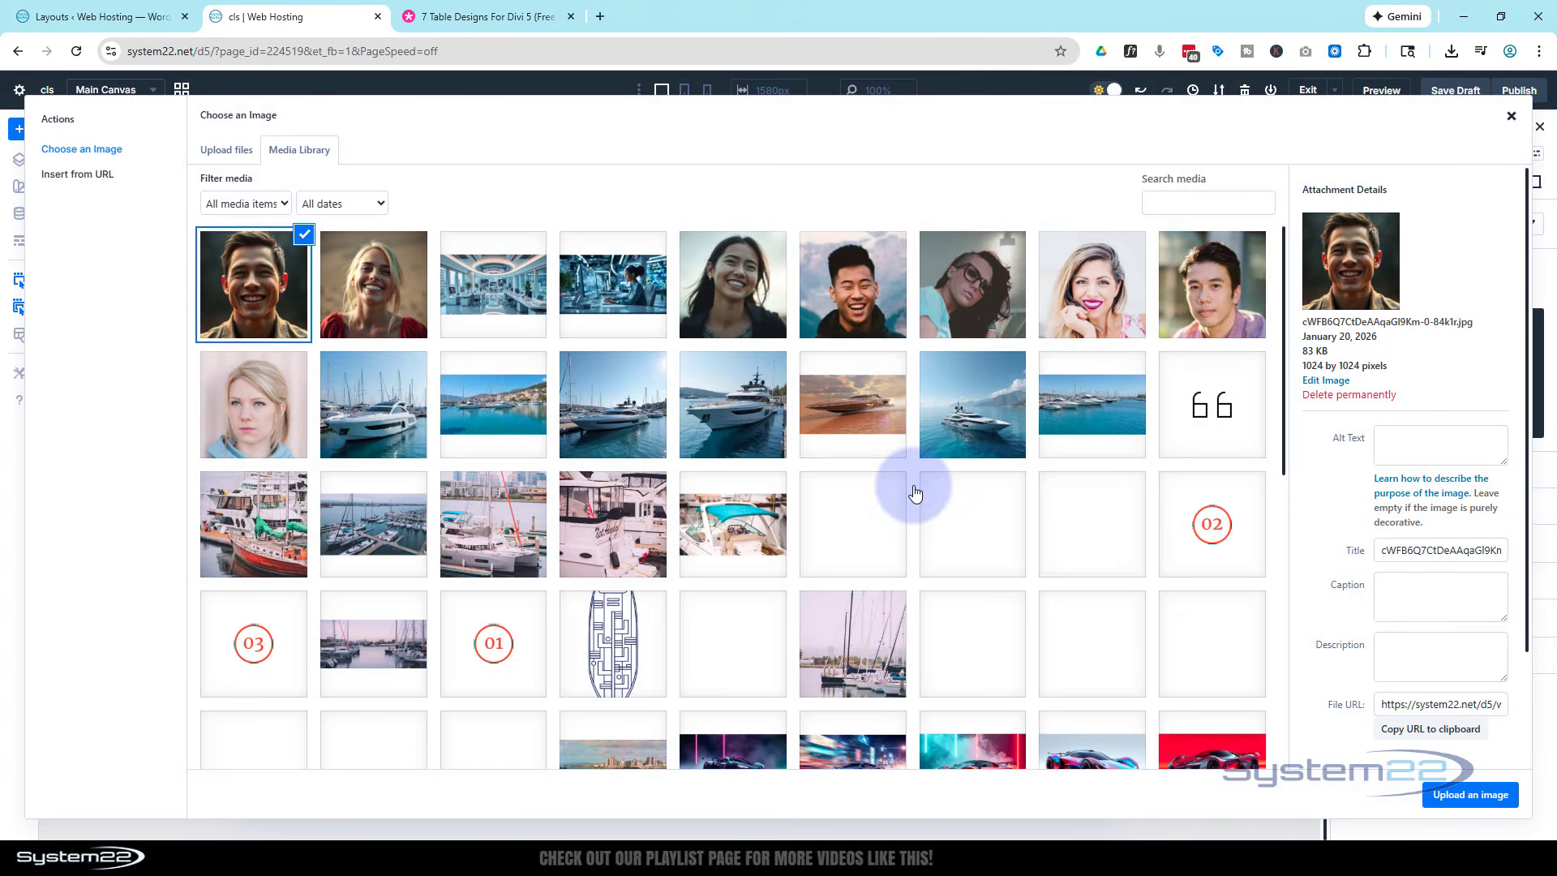
{"action": "left_click", "coordinate": [1468, 794]}
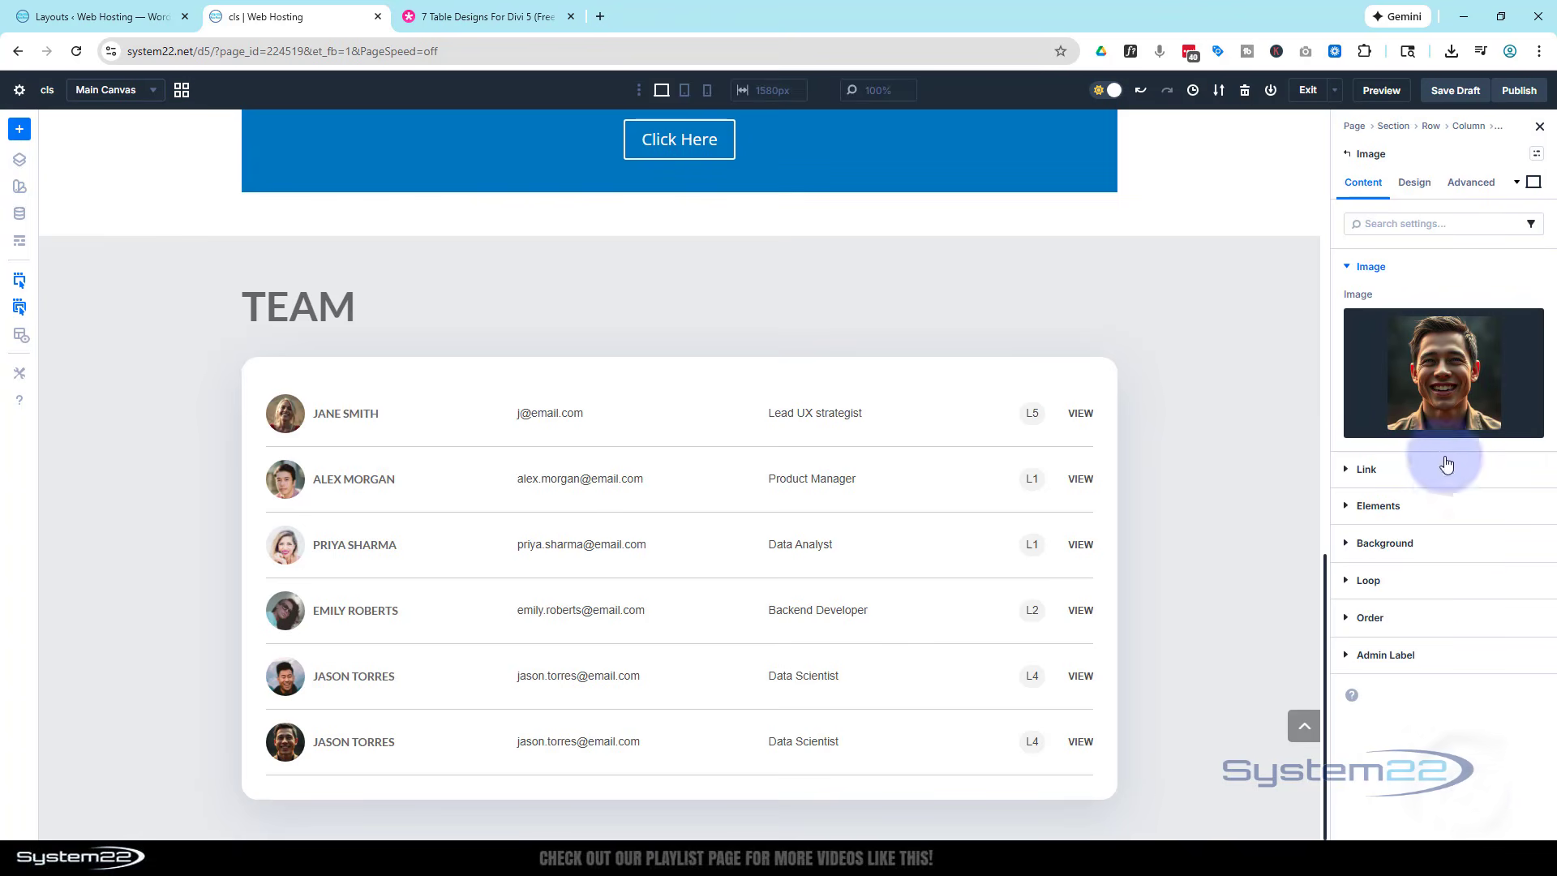
- Change the heading in the duplicated row's group to the new team member's full name
{"action": "left_click", "coordinate": [1349, 155]}
{"action": "left_click", "coordinate": [1346, 266]}
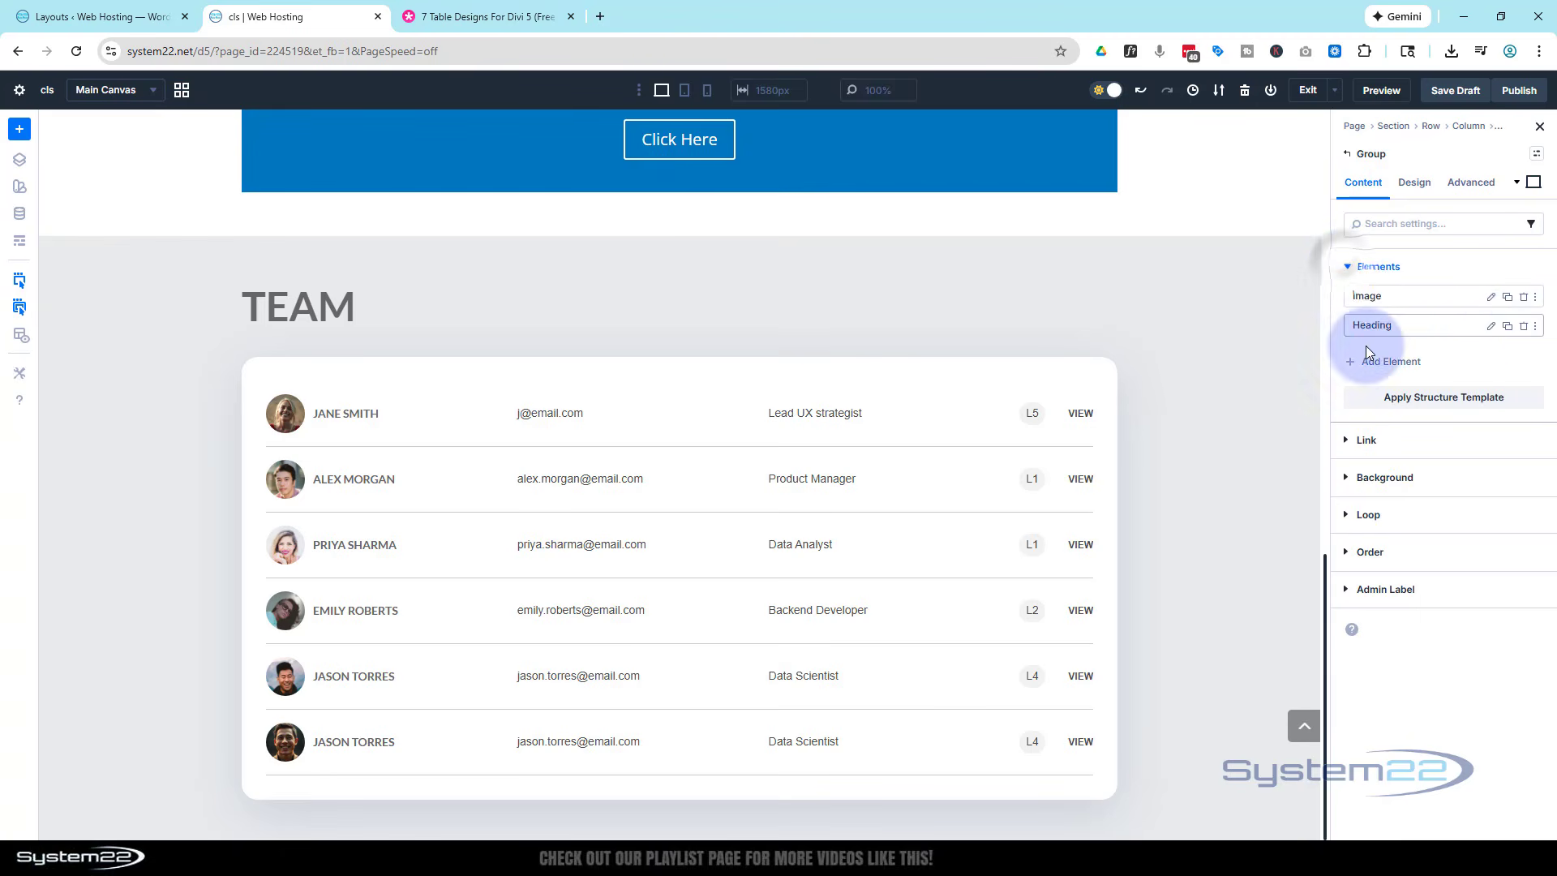
{"action": "left_click", "coordinate": [1490, 325]}
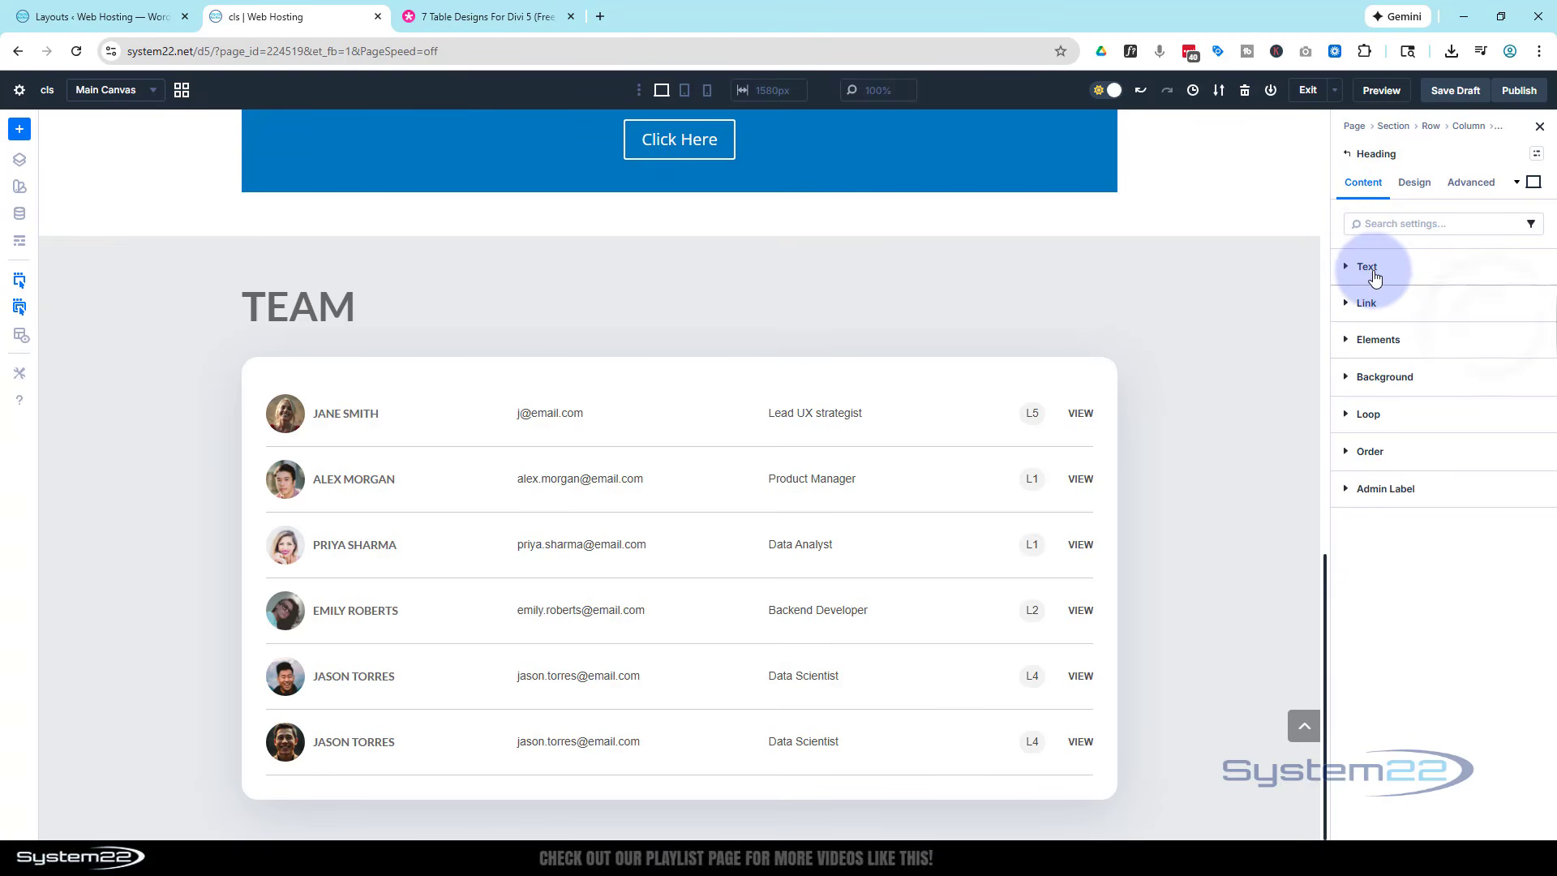
{"action": "left_click", "coordinate": [1372, 271]}
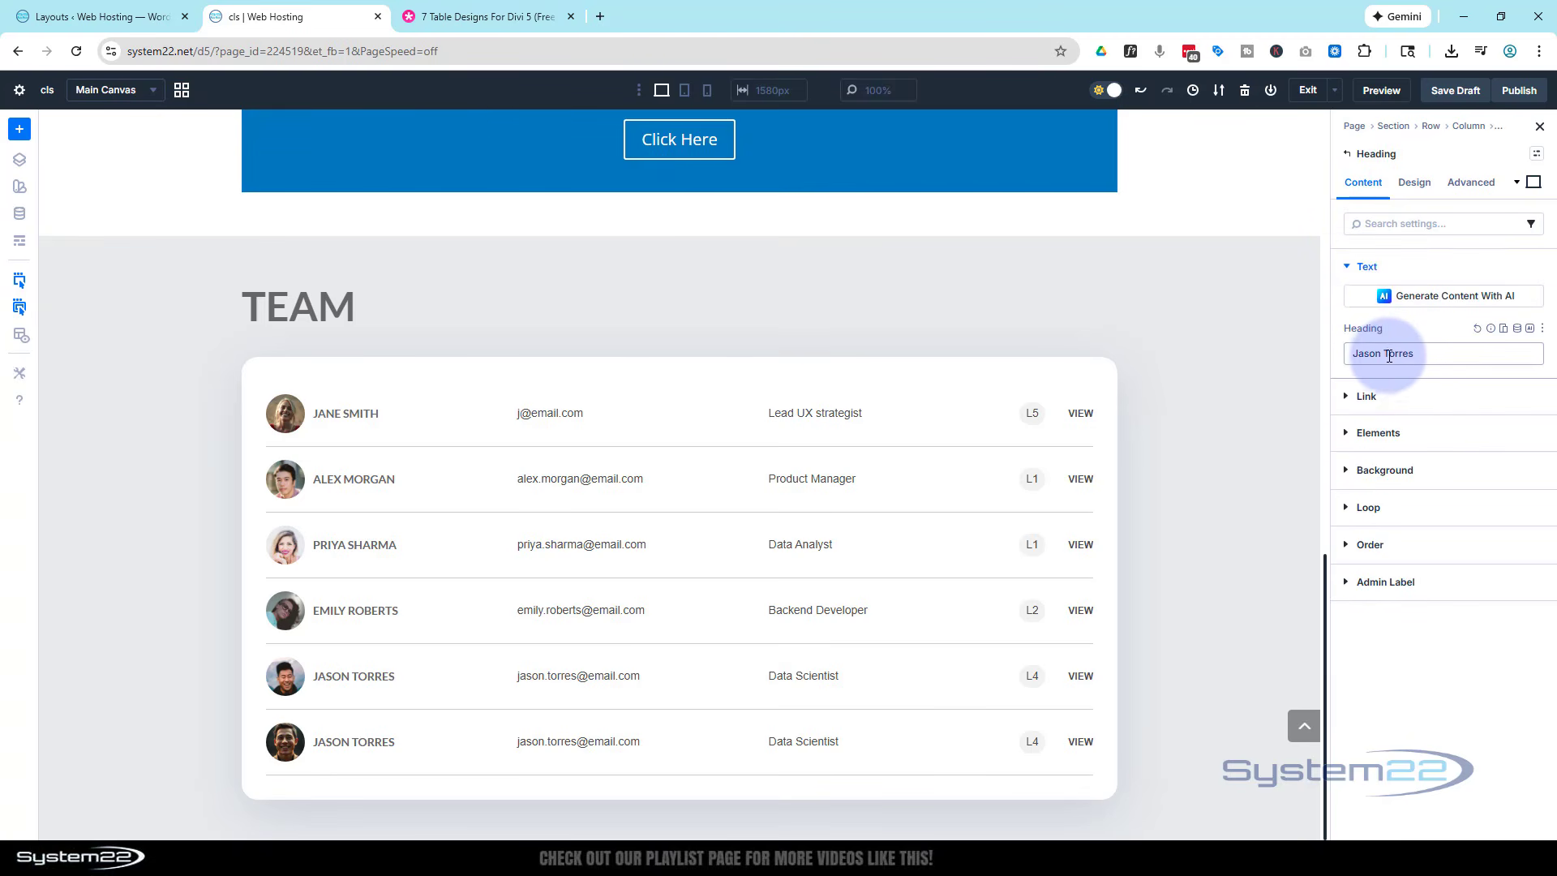
{"action": "left_click", "coordinate": [1348, 356]}
{"action": "key", "text": "ctrl+a"}
{"action": "type", "text": "Bob"}
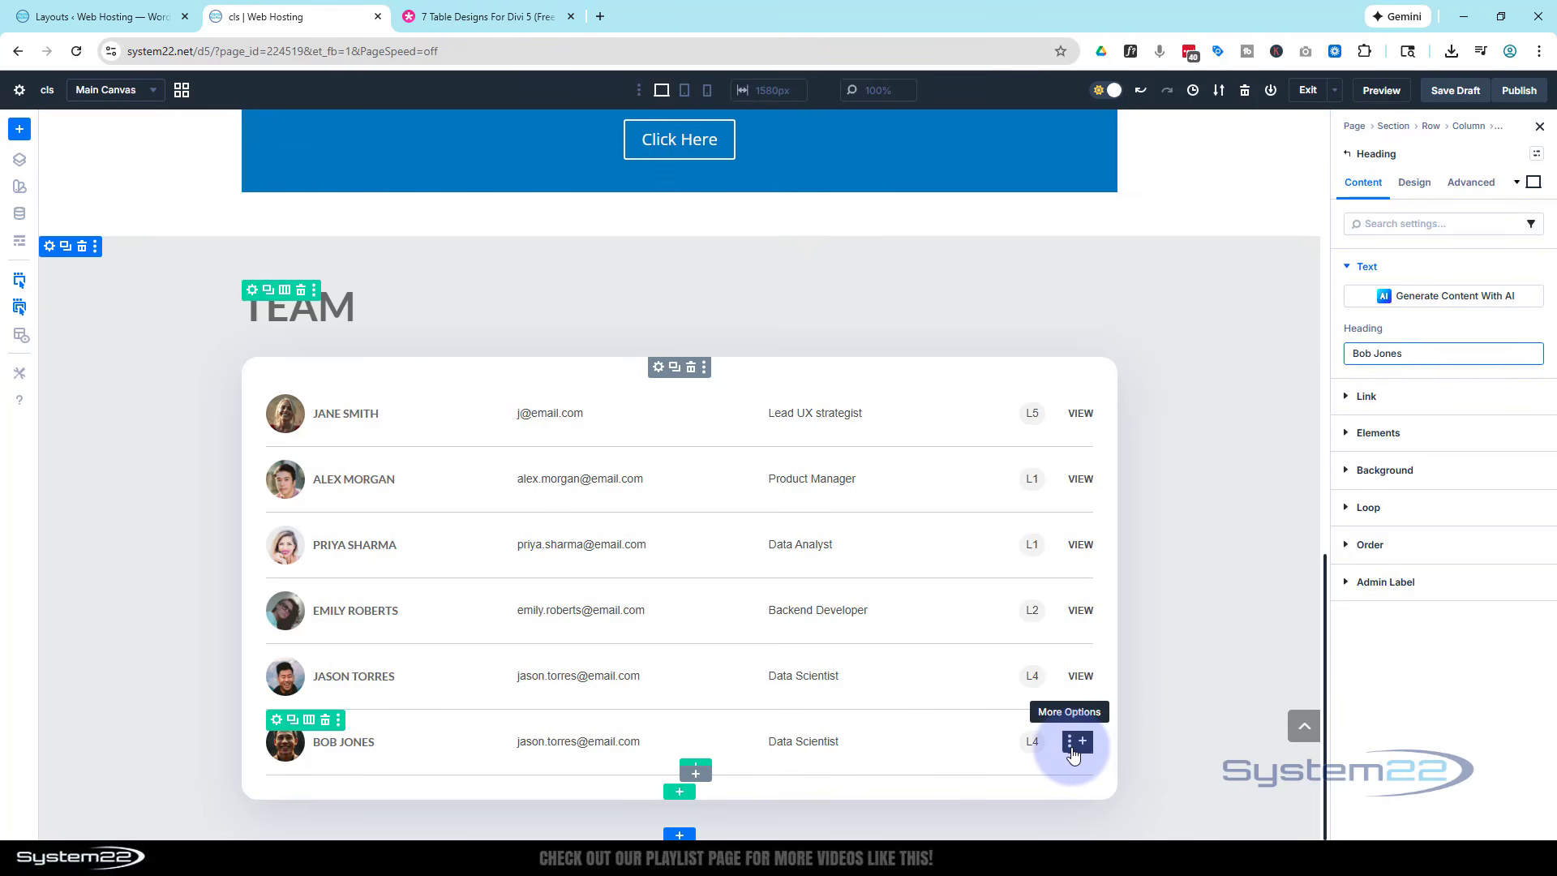
- Set the link URL of the last row's View button to # in wireframe view, then return to the visual view
{"action": "left_click", "coordinate": [1069, 750]}
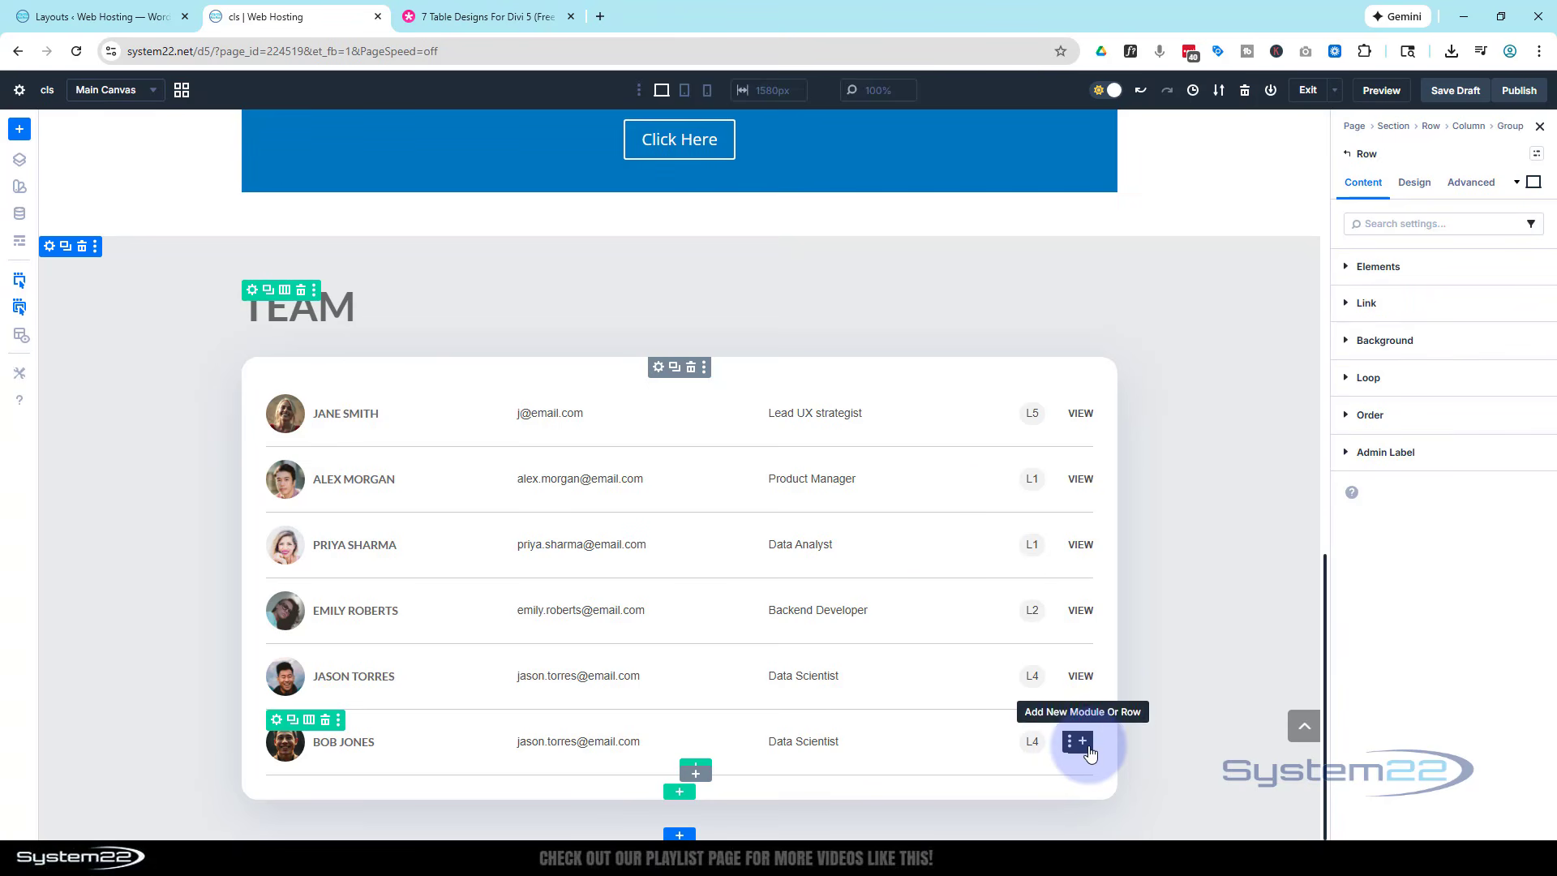
{"action": "left_click", "coordinate": [20, 242]}
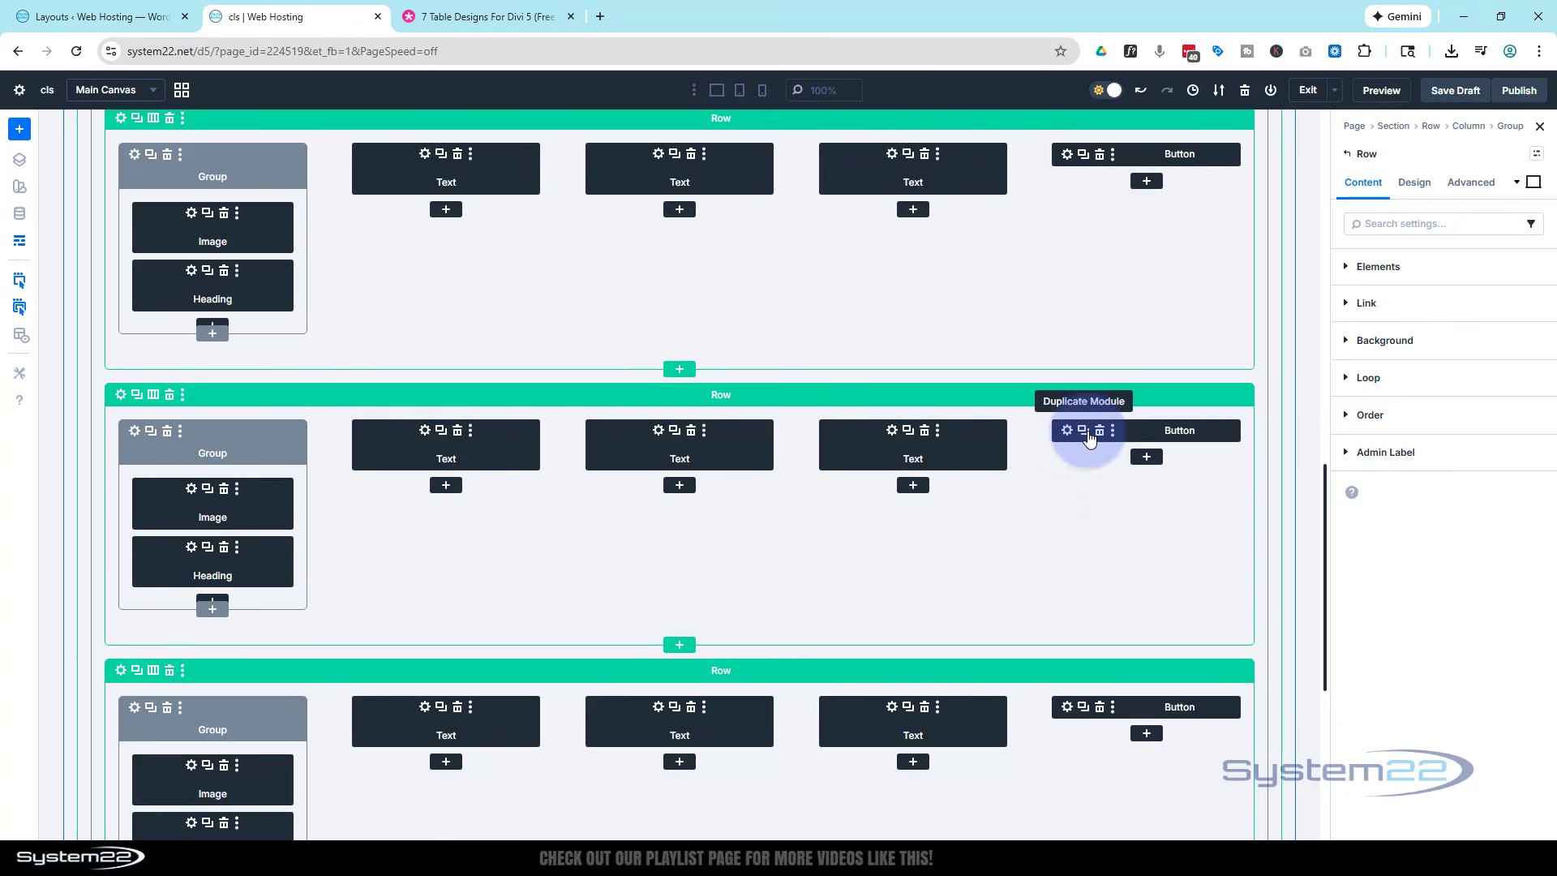
{"action": "left_click", "coordinate": [1067, 707]}
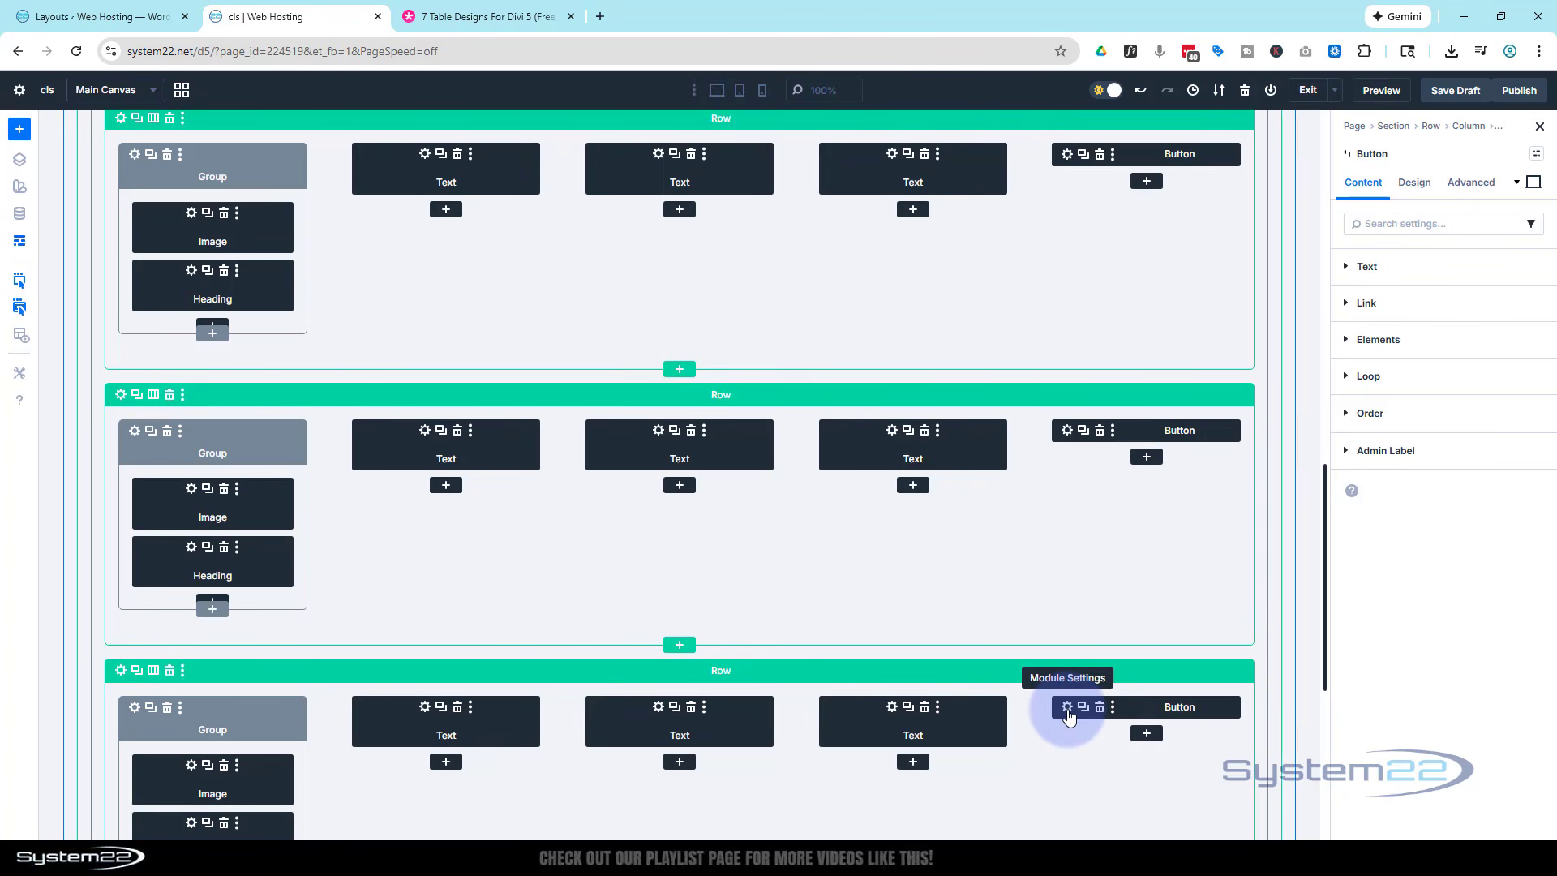
{"action": "scroll", "coordinate": [1041, 732], "scroll_direction": "down", "scroll_amount": 3}
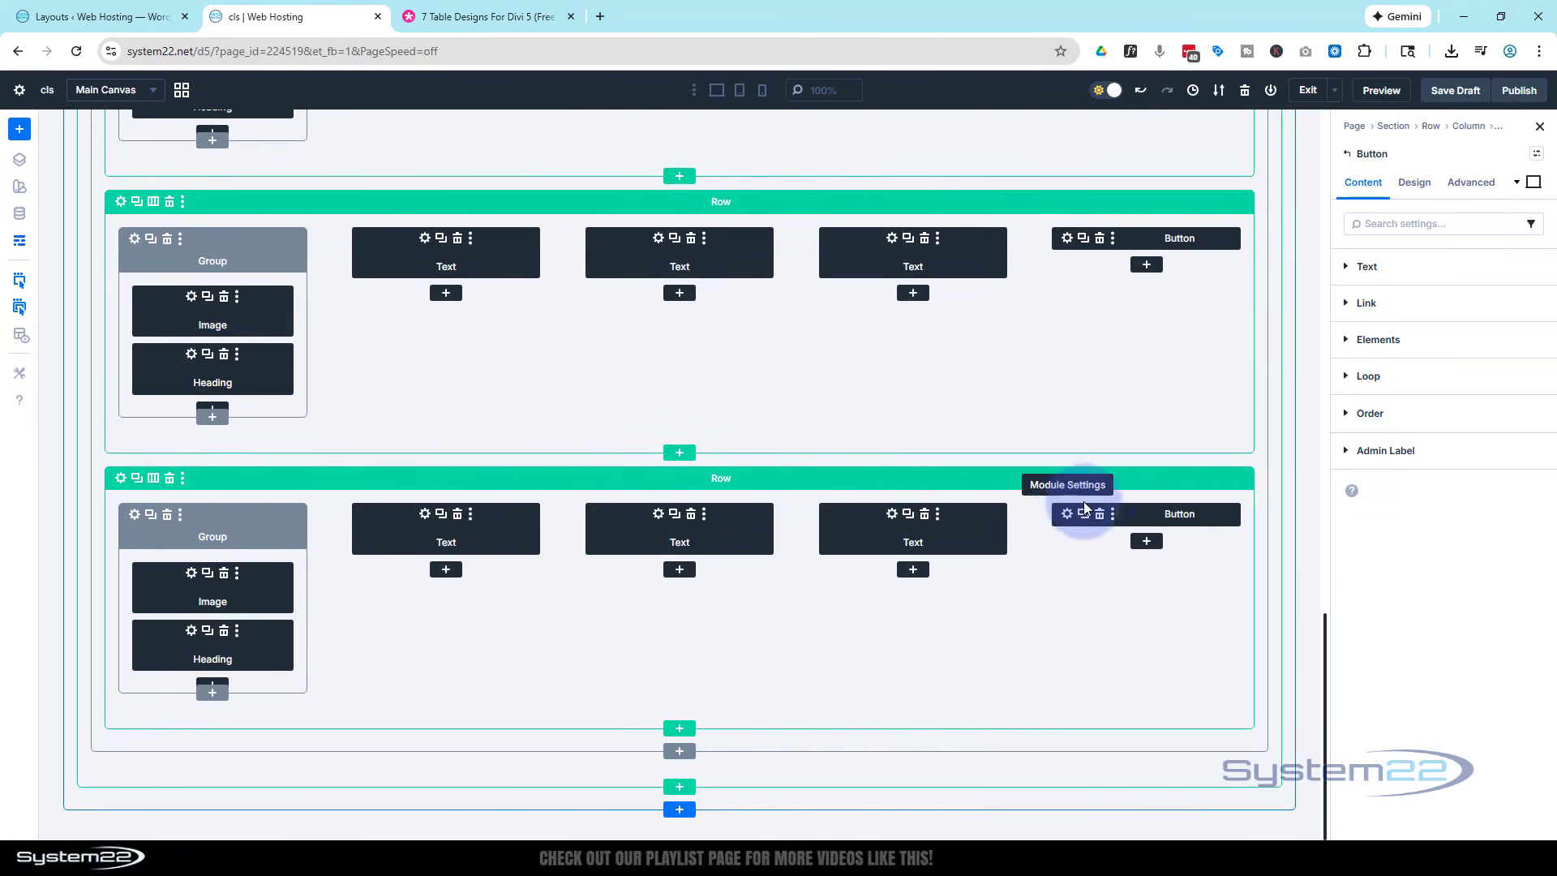
{"action": "left_click", "coordinate": [1353, 266]}
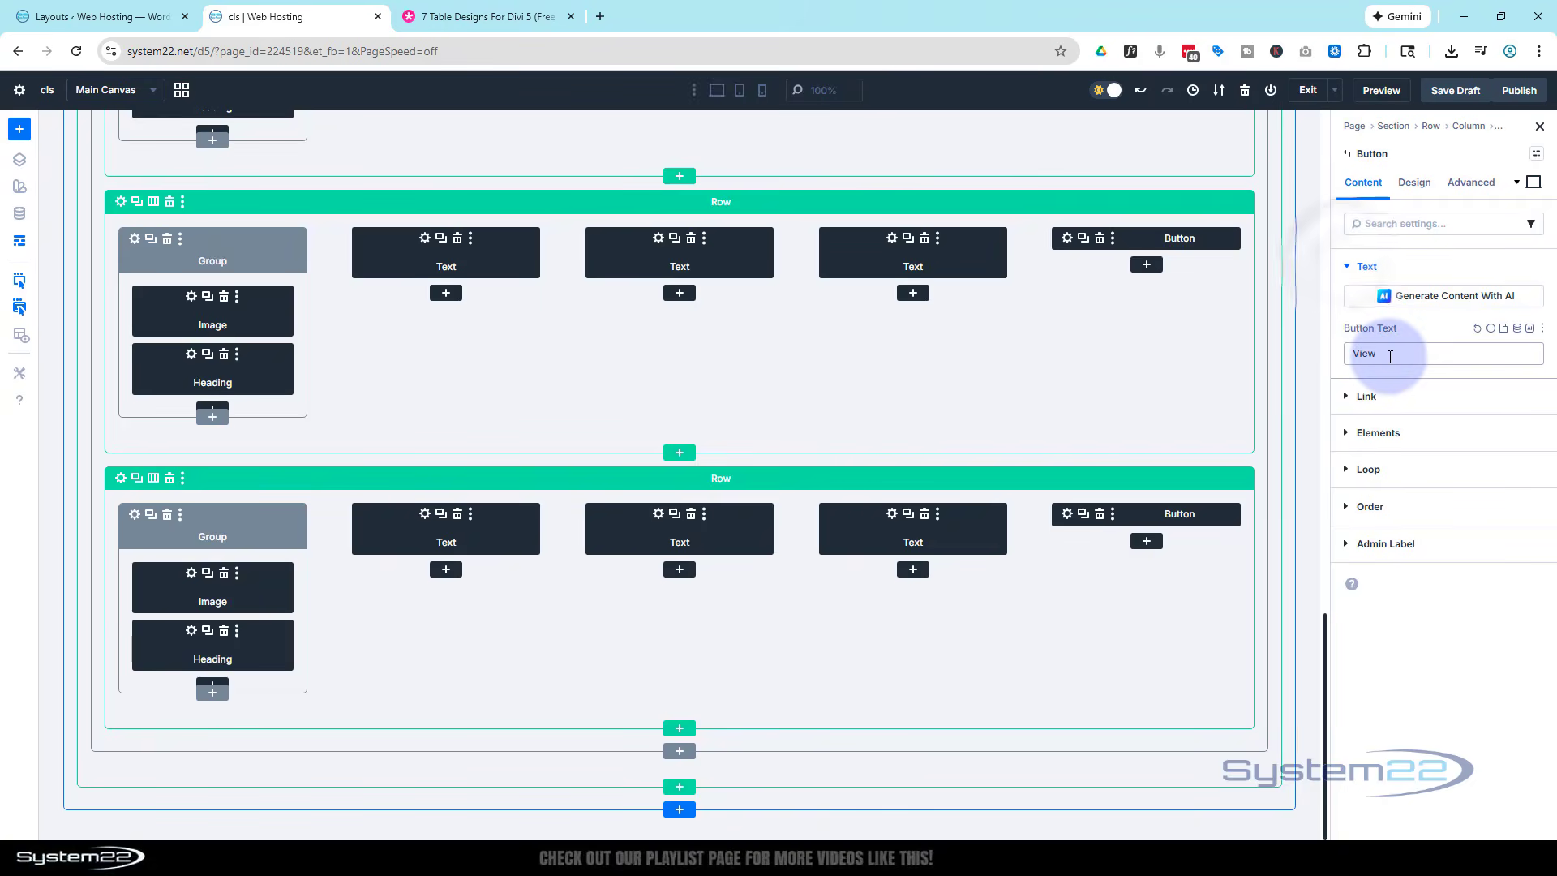
{"action": "left_click", "coordinate": [1369, 397]}
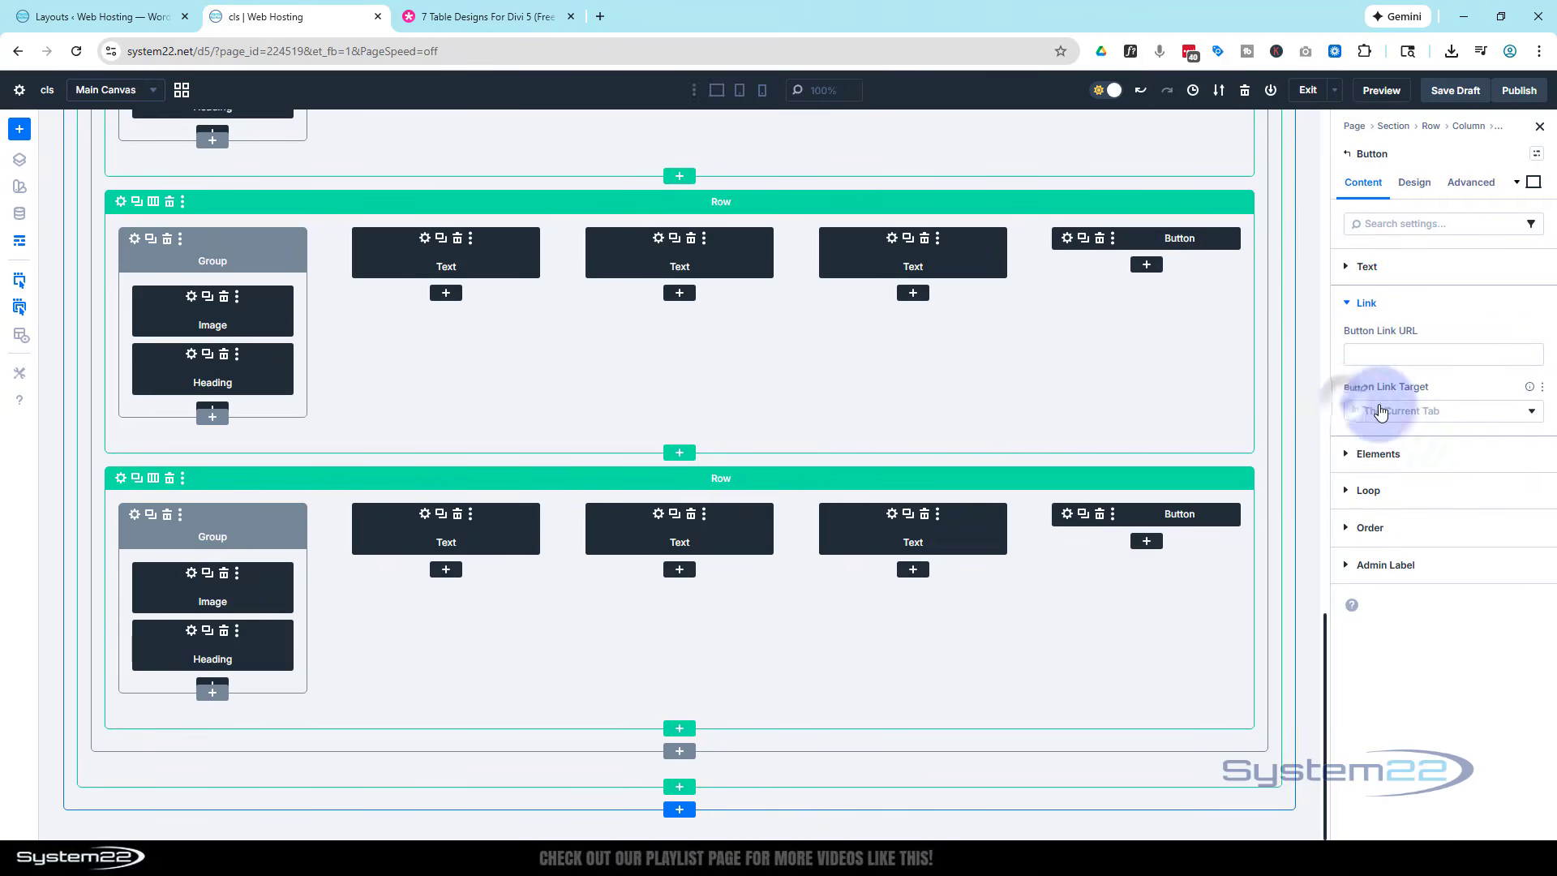
{"action": "left_click", "coordinate": [1372, 353]}
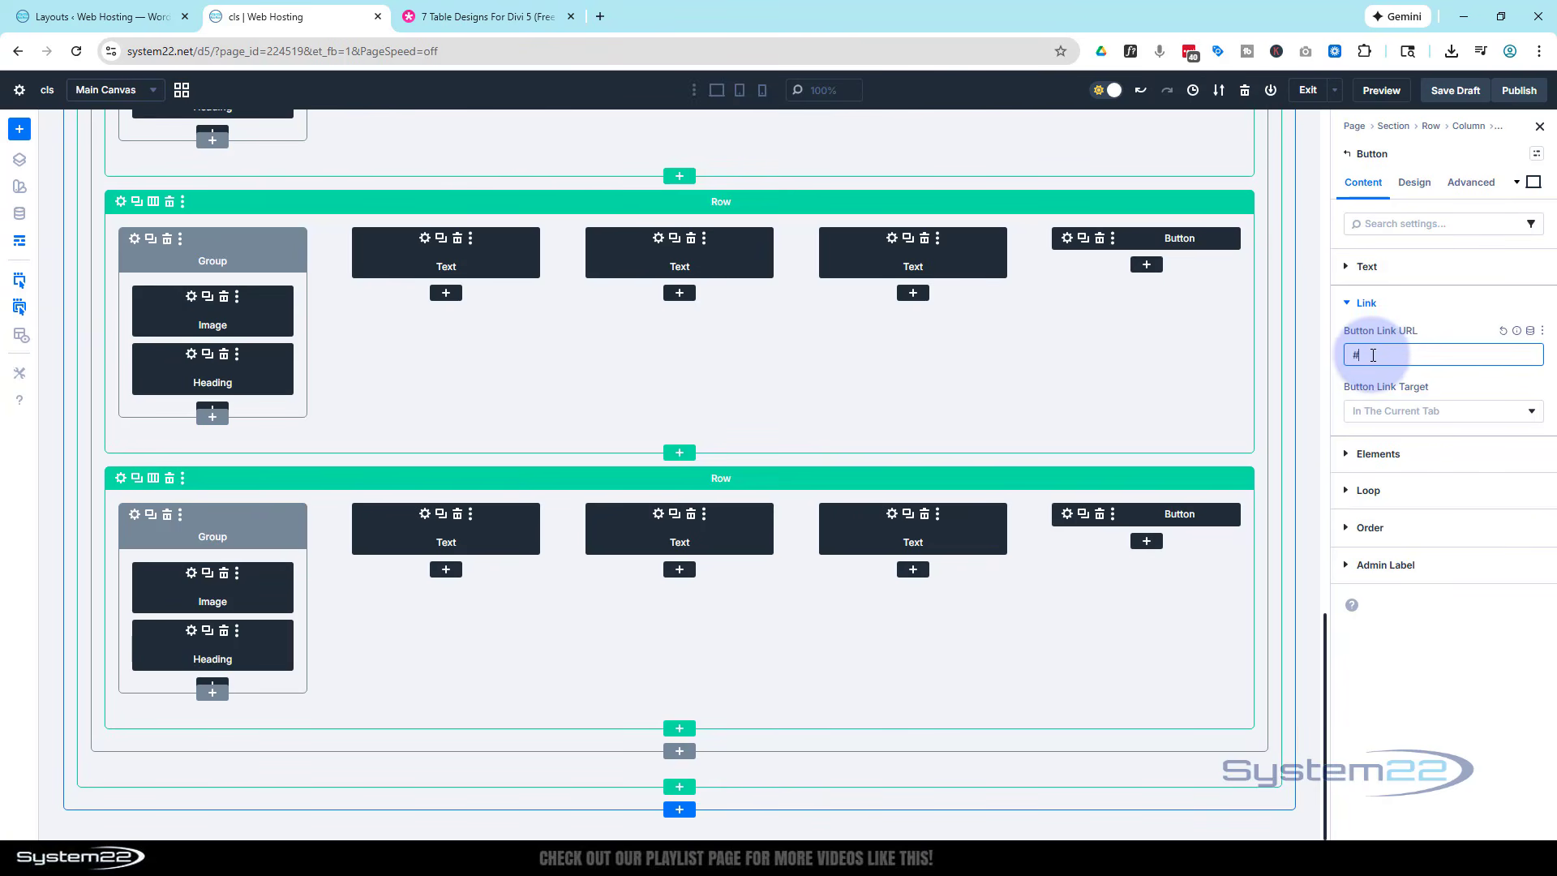
{"action": "left_click", "coordinate": [1442, 306]}
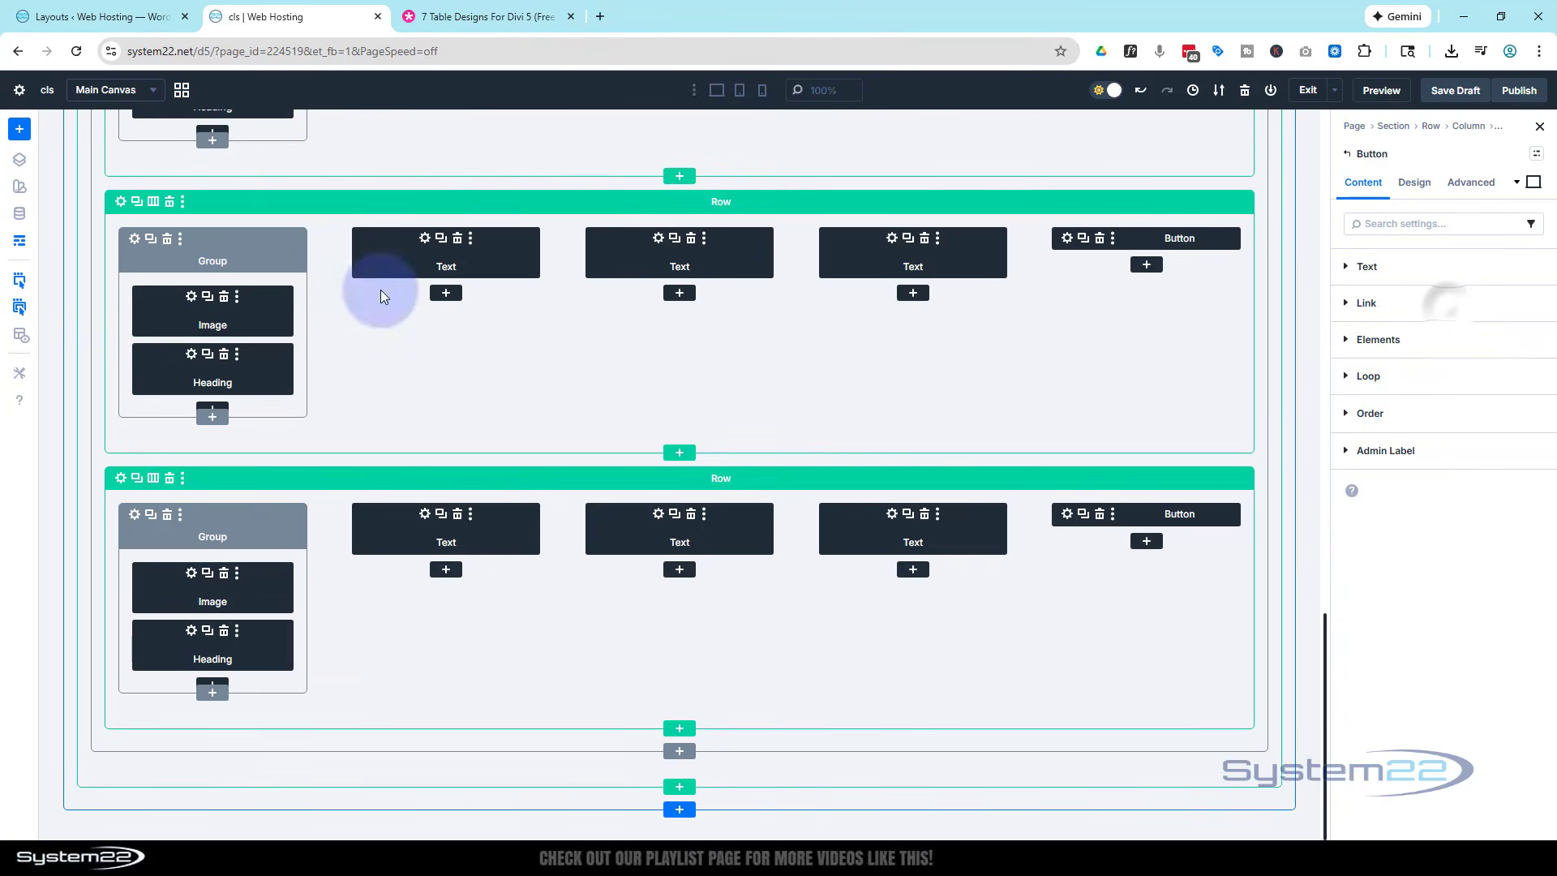
{"action": "left_click", "coordinate": [22, 247]}
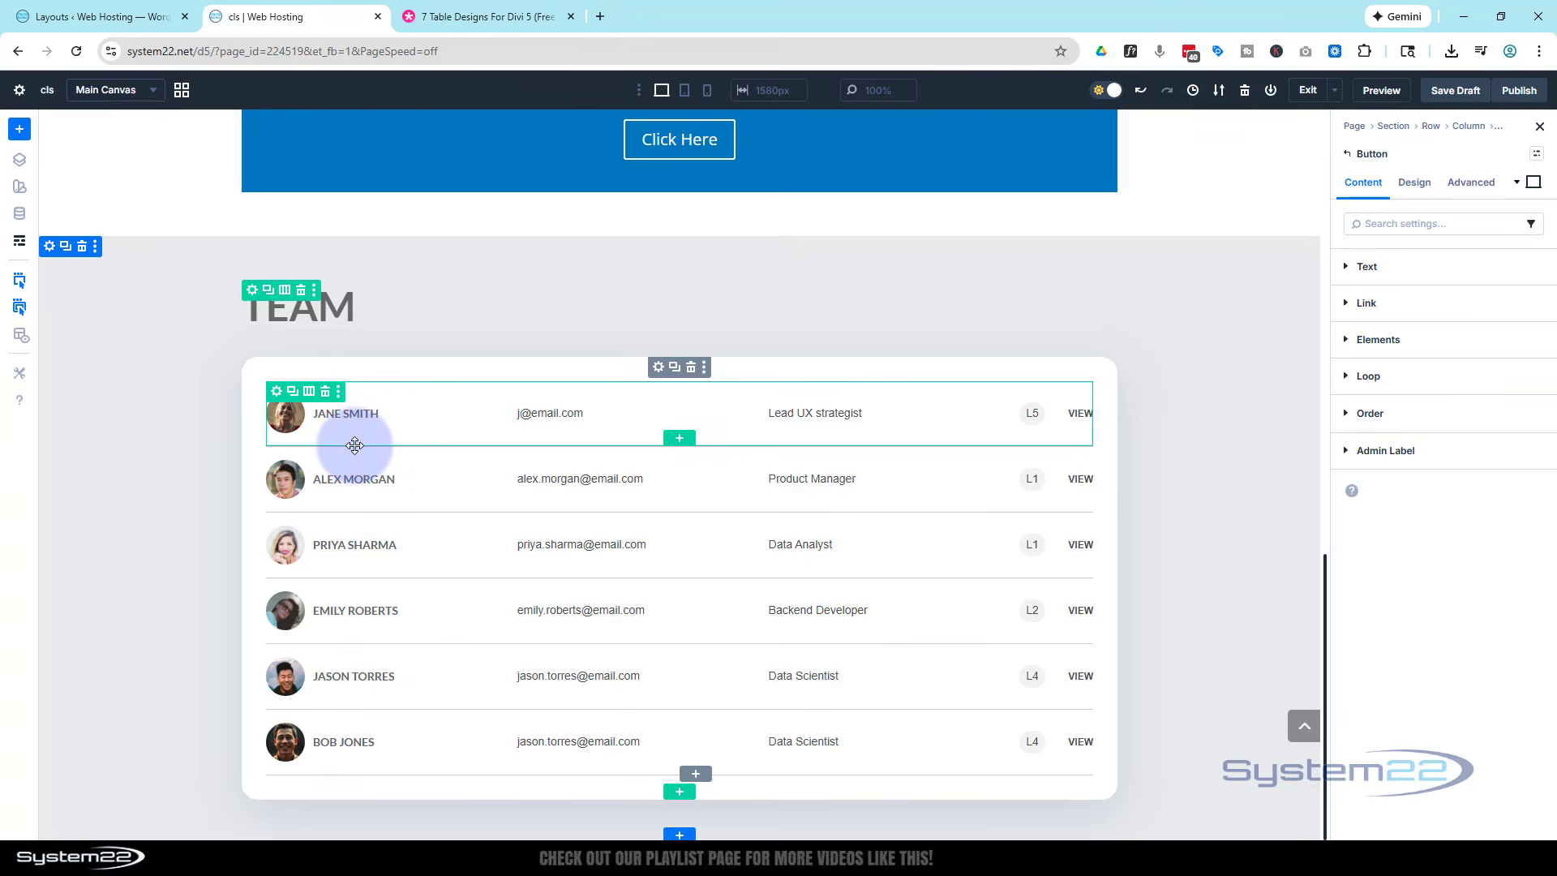
- Change the heading text above the team table to "Our Team"
{"action": "left_click", "coordinate": [368, 308]}
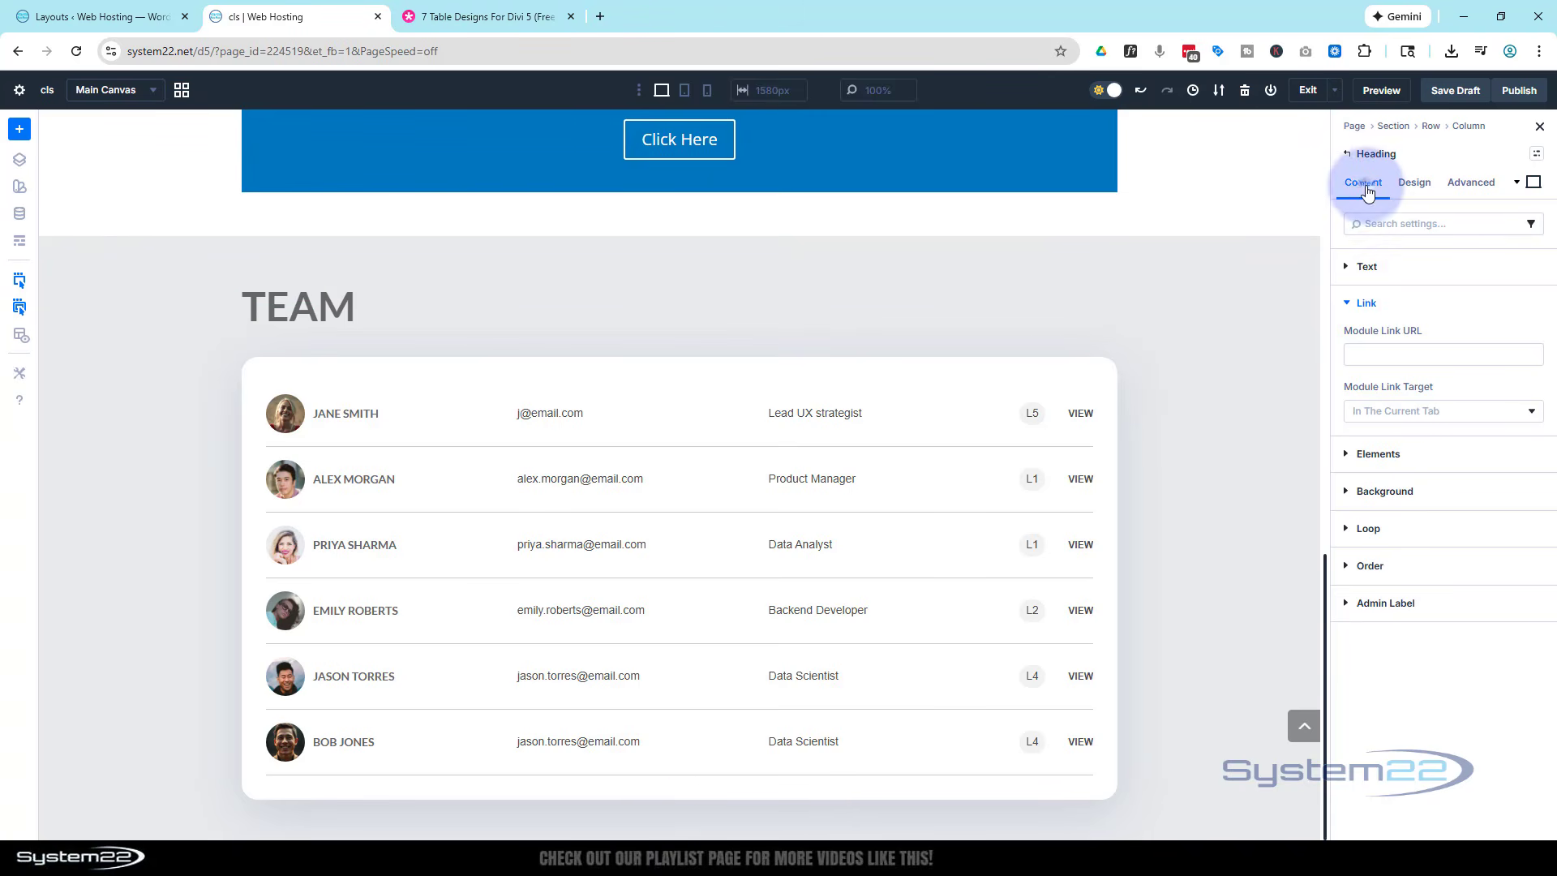
{"action": "left_click", "coordinate": [1349, 266]}
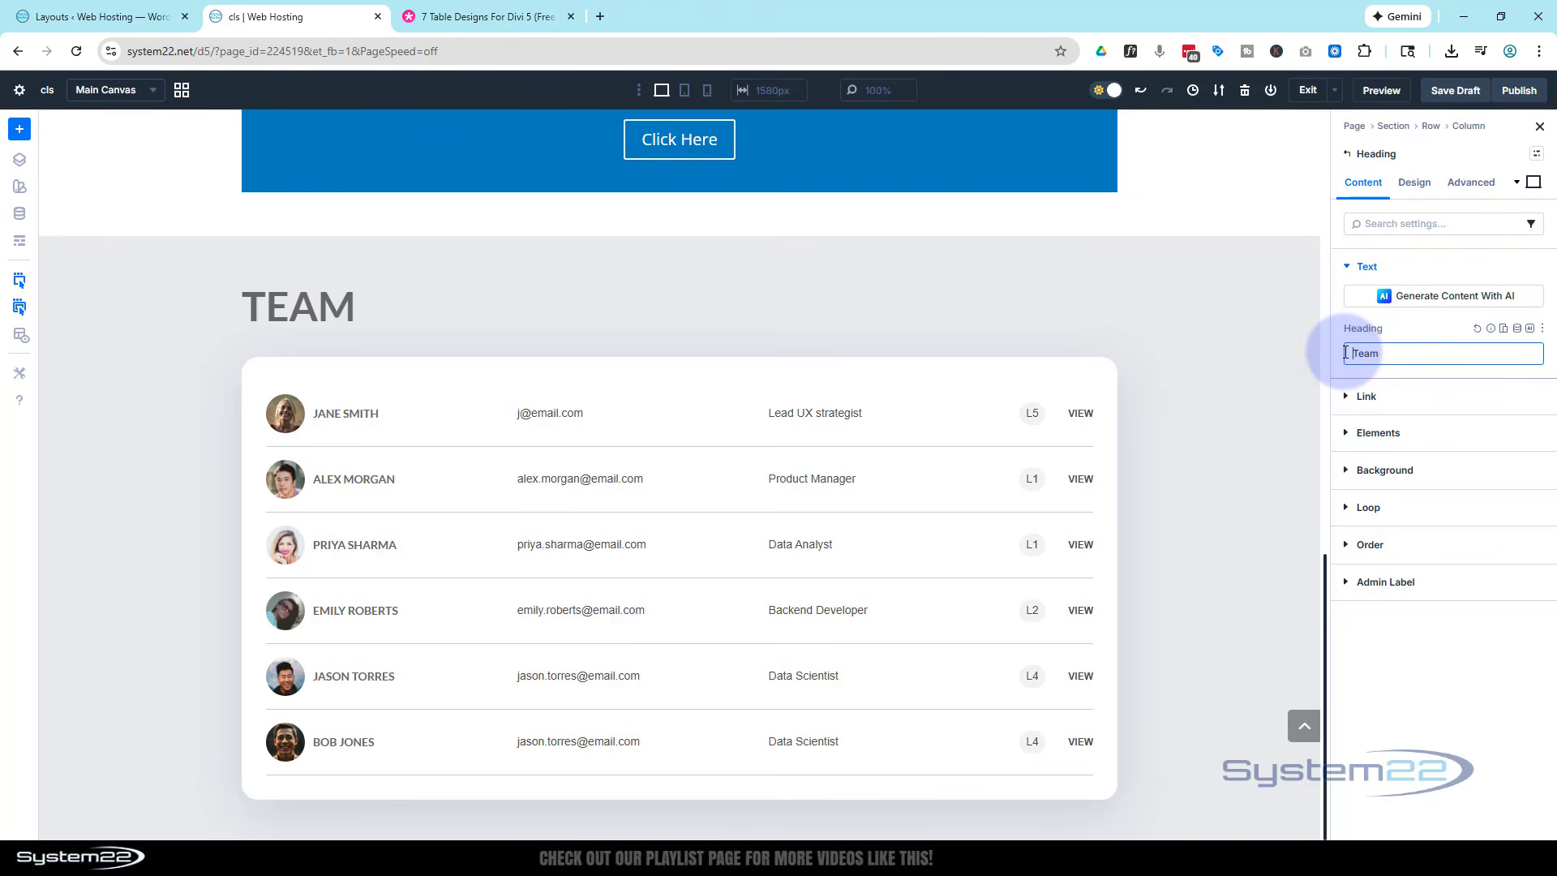
{"action": "type", "text": "Our"}
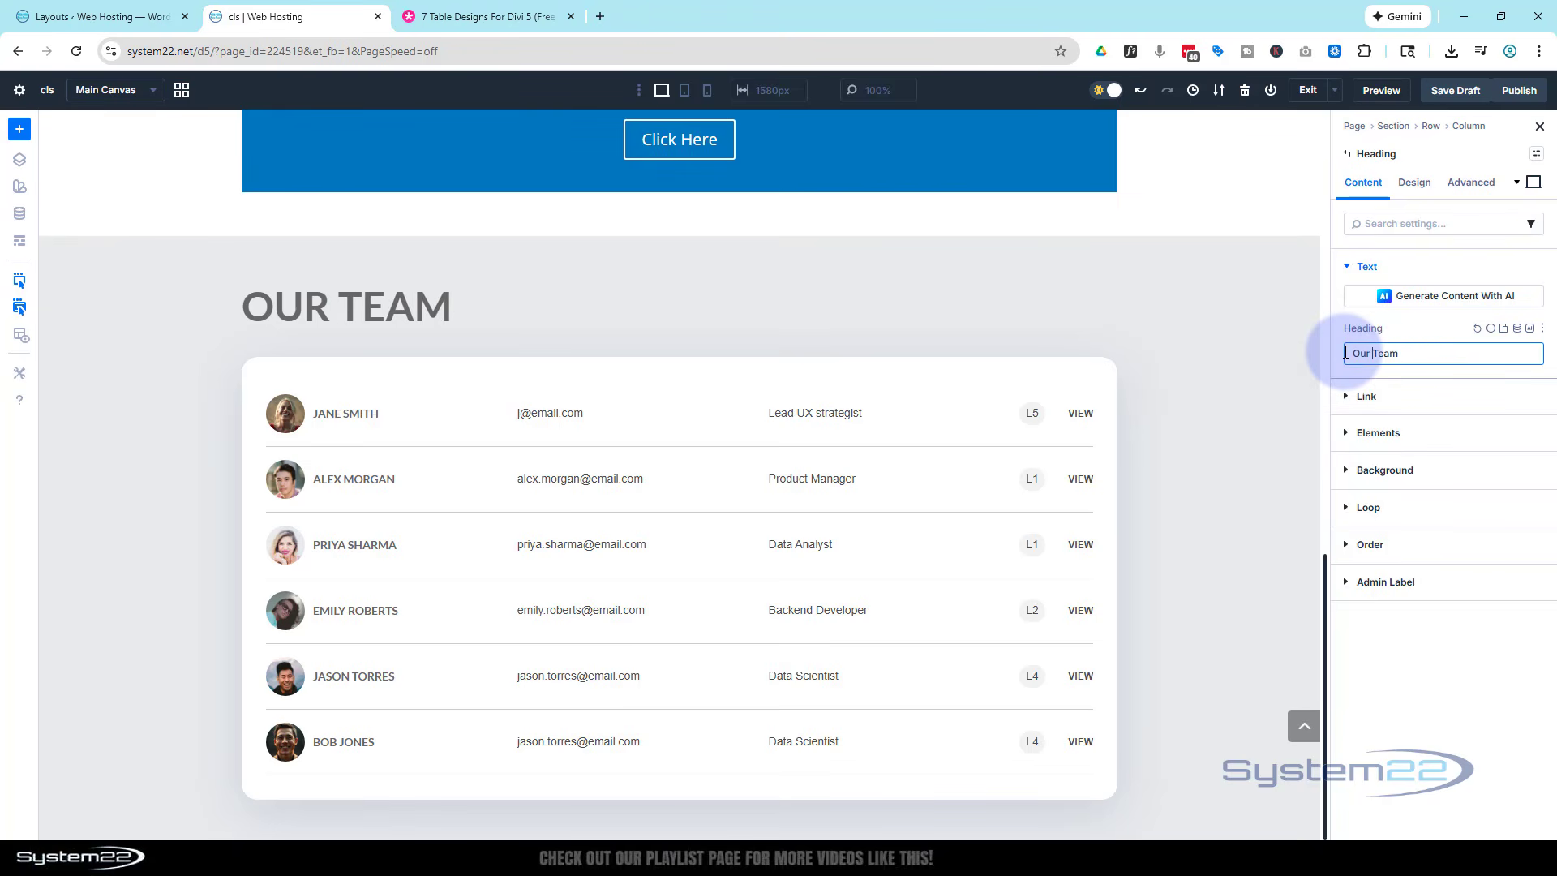
- Browse the available fonts for the Our Team heading and center-align its text
{"action": "left_click", "coordinate": [1414, 185]}
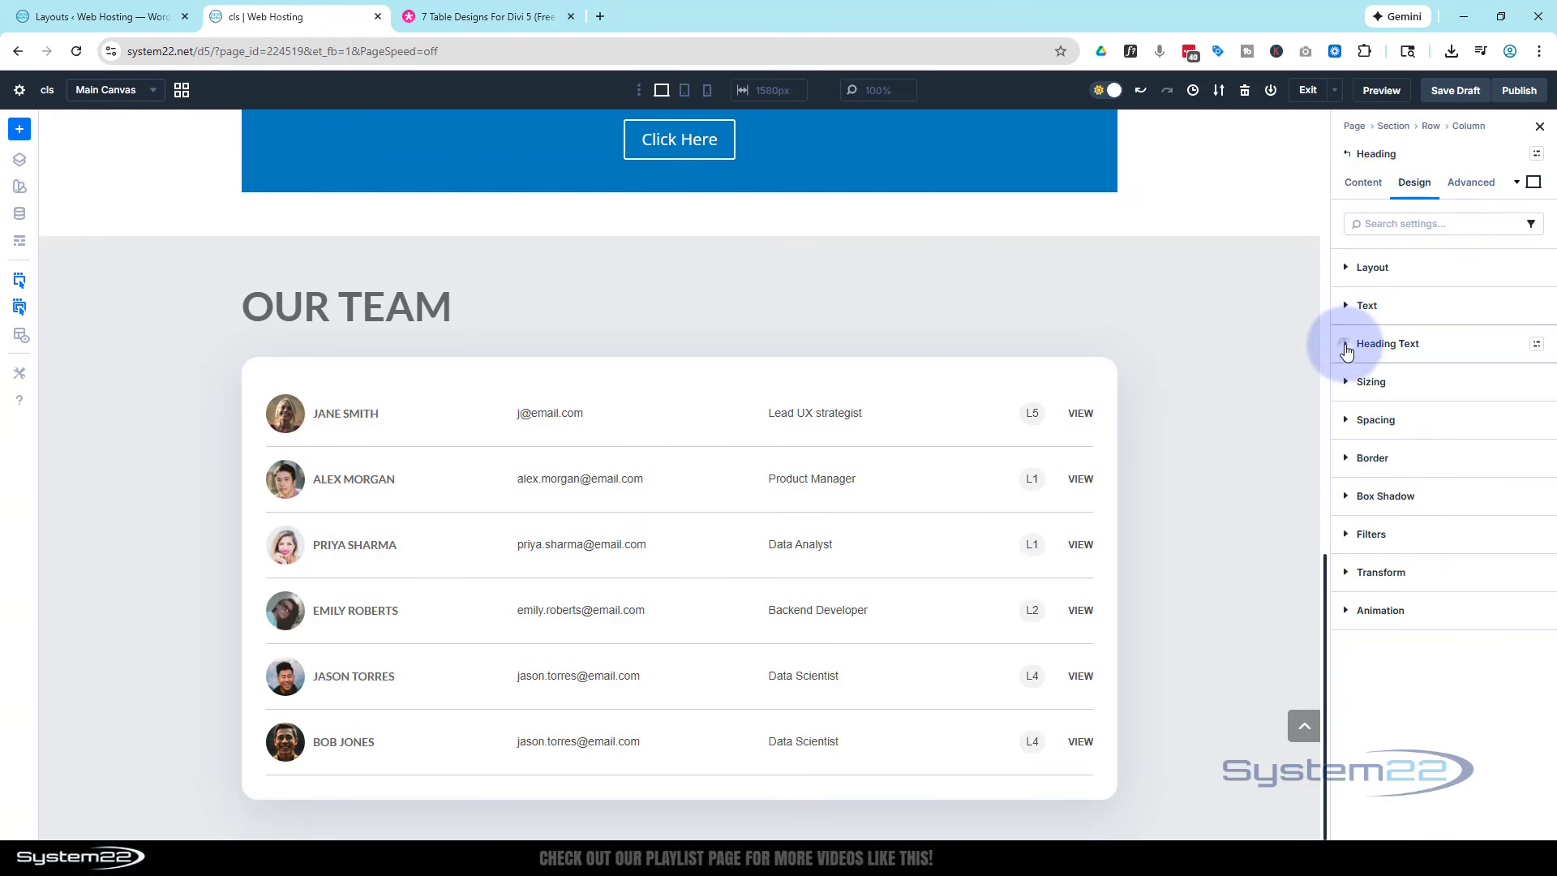
{"action": "left_click", "coordinate": [1345, 348]}
{"action": "left_click", "coordinate": [1381, 400]}
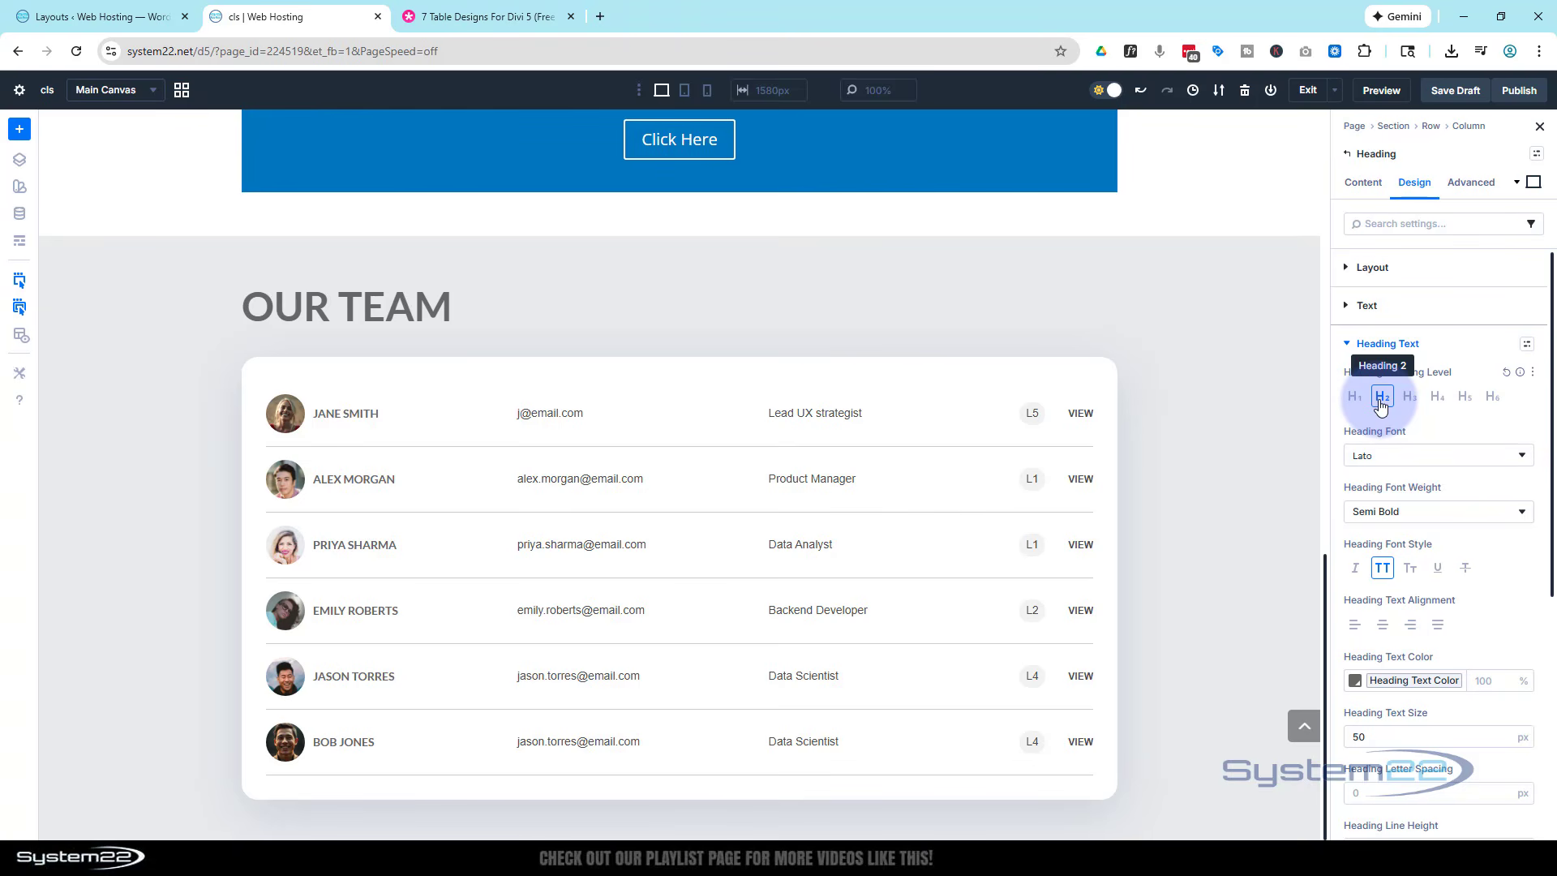
{"action": "left_click", "coordinate": [1391, 460]}
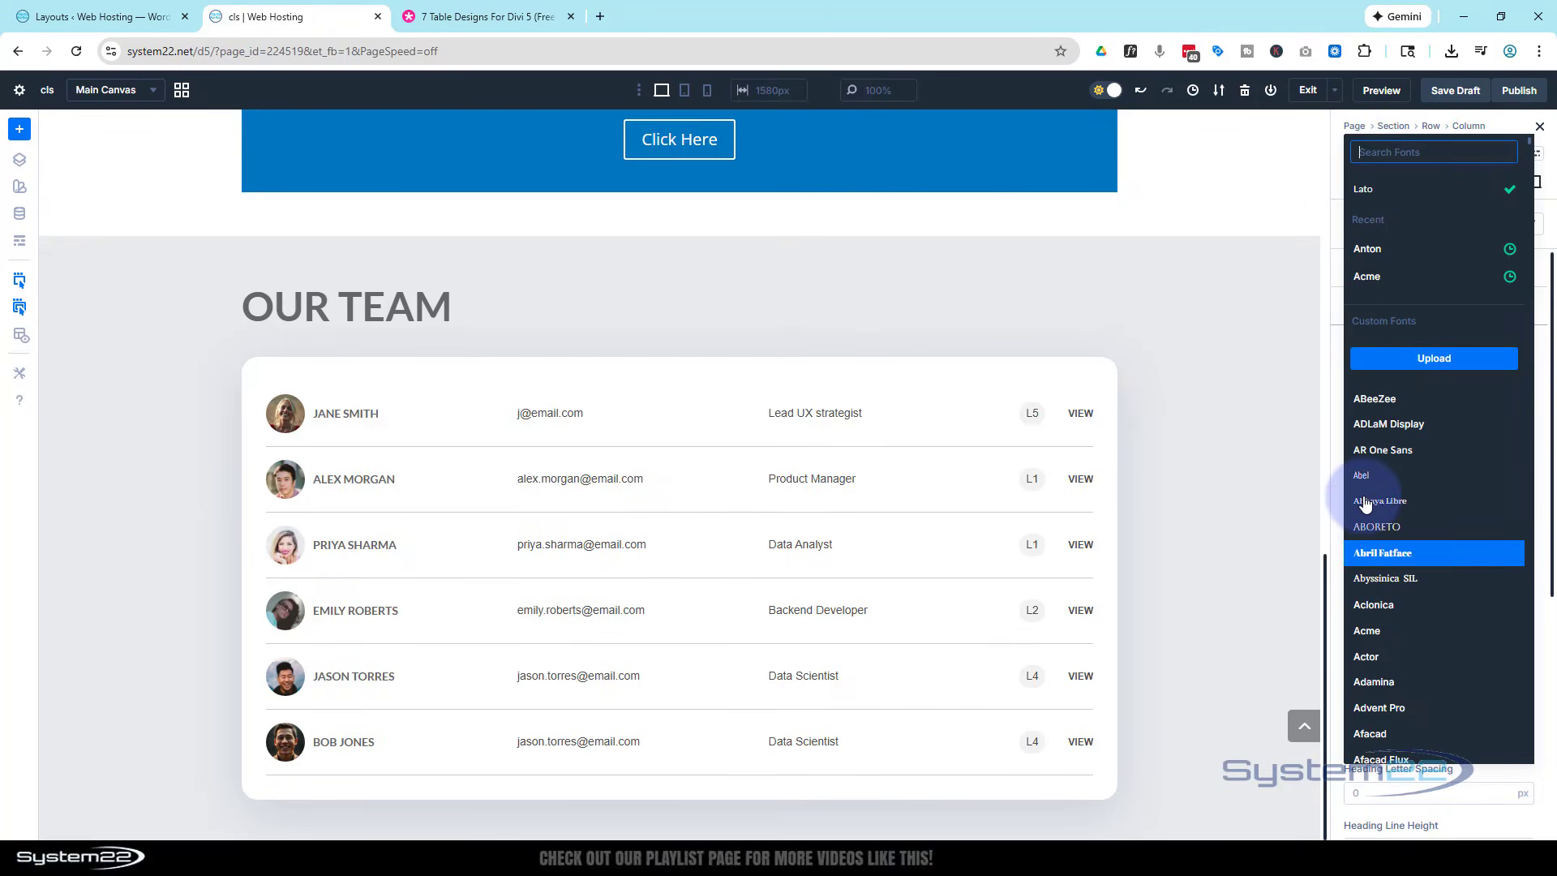
{"action": "left_click", "coordinate": [1329, 363]}
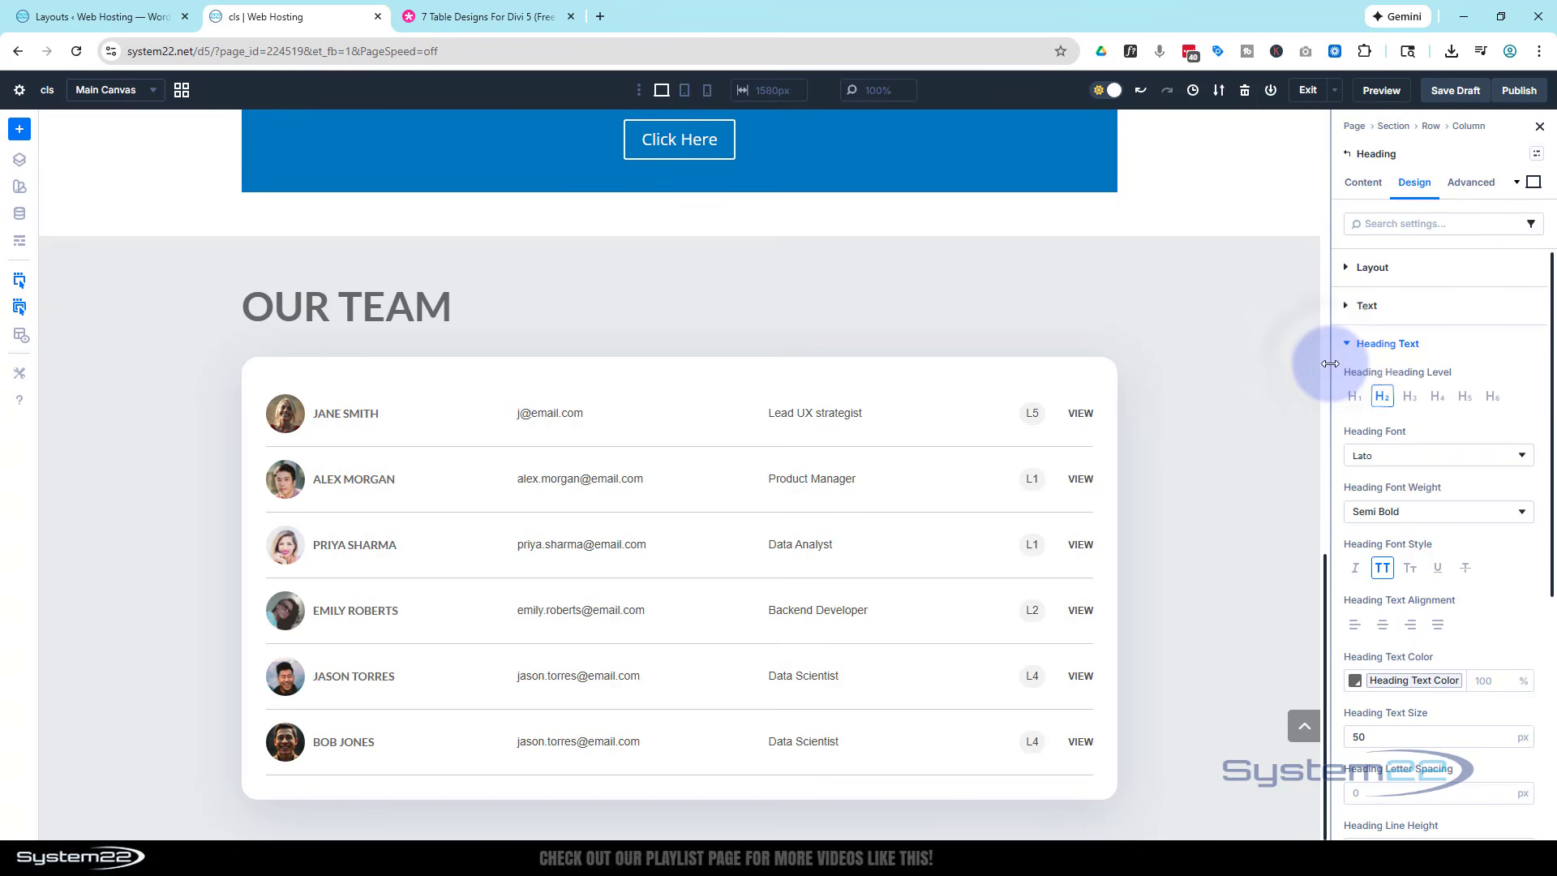
{"action": "left_click", "coordinate": [1380, 628]}
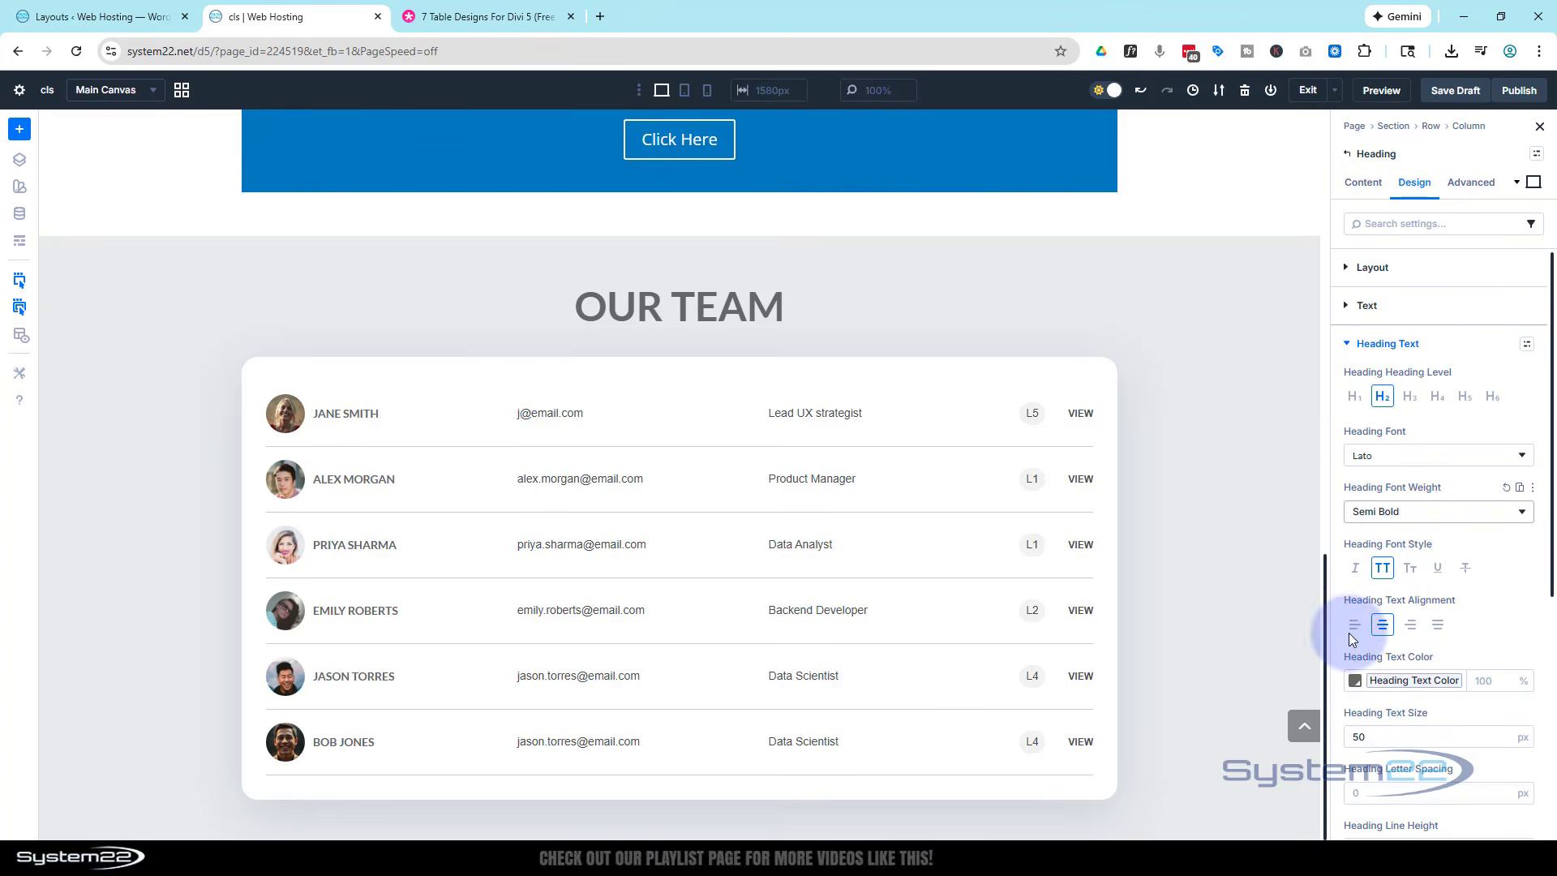
- Reset the Our Team heading's global text color and set it to white, FFFFFF
{"action": "left_click", "coordinate": [1358, 682]}
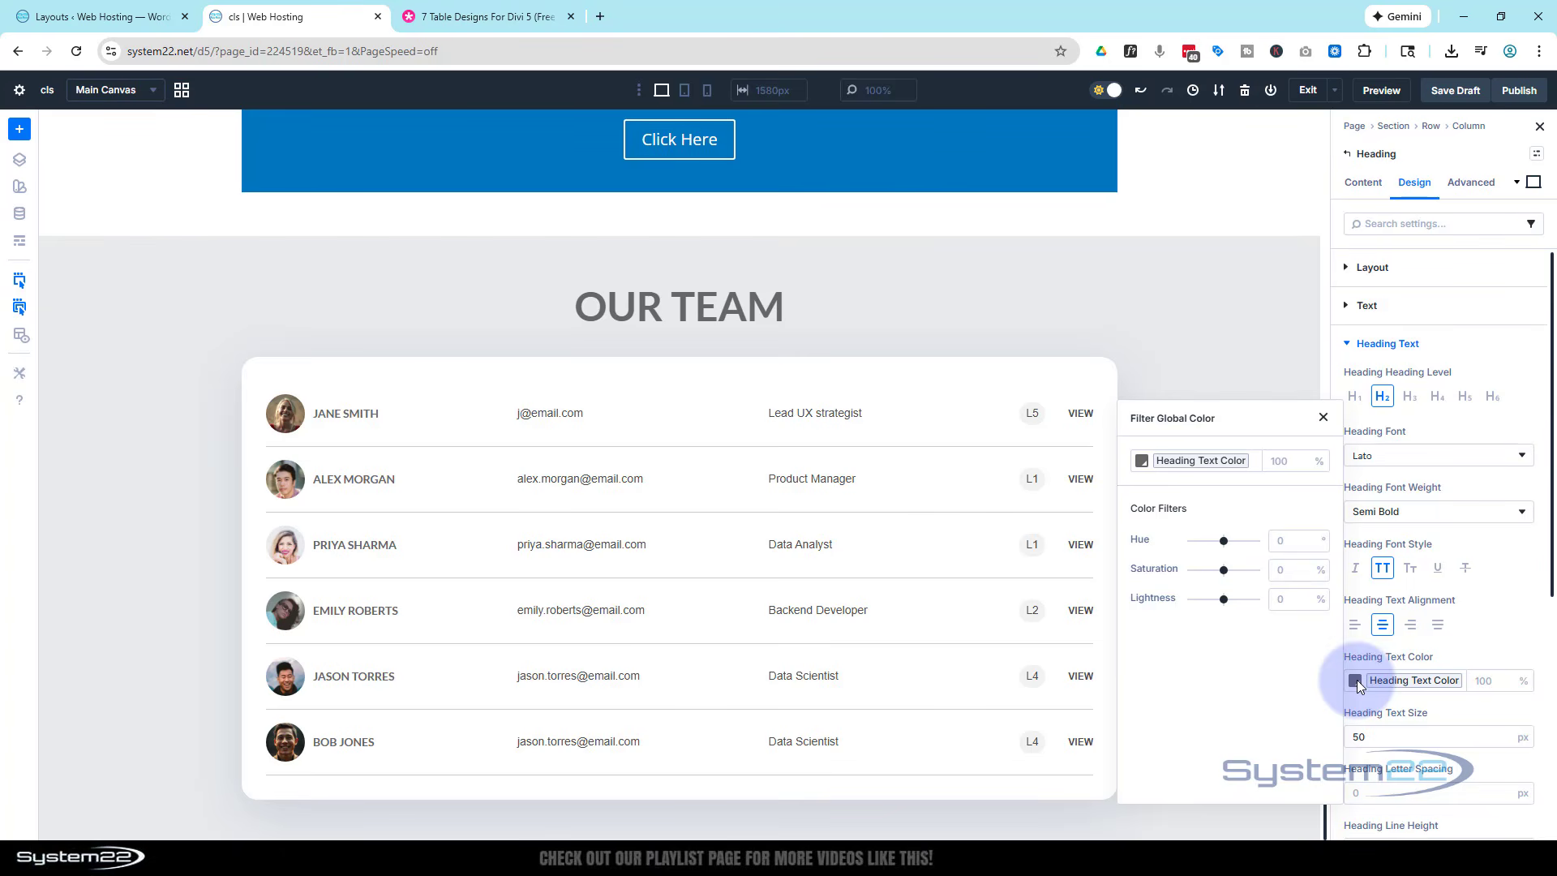
{"action": "left_click", "coordinate": [1472, 649]}
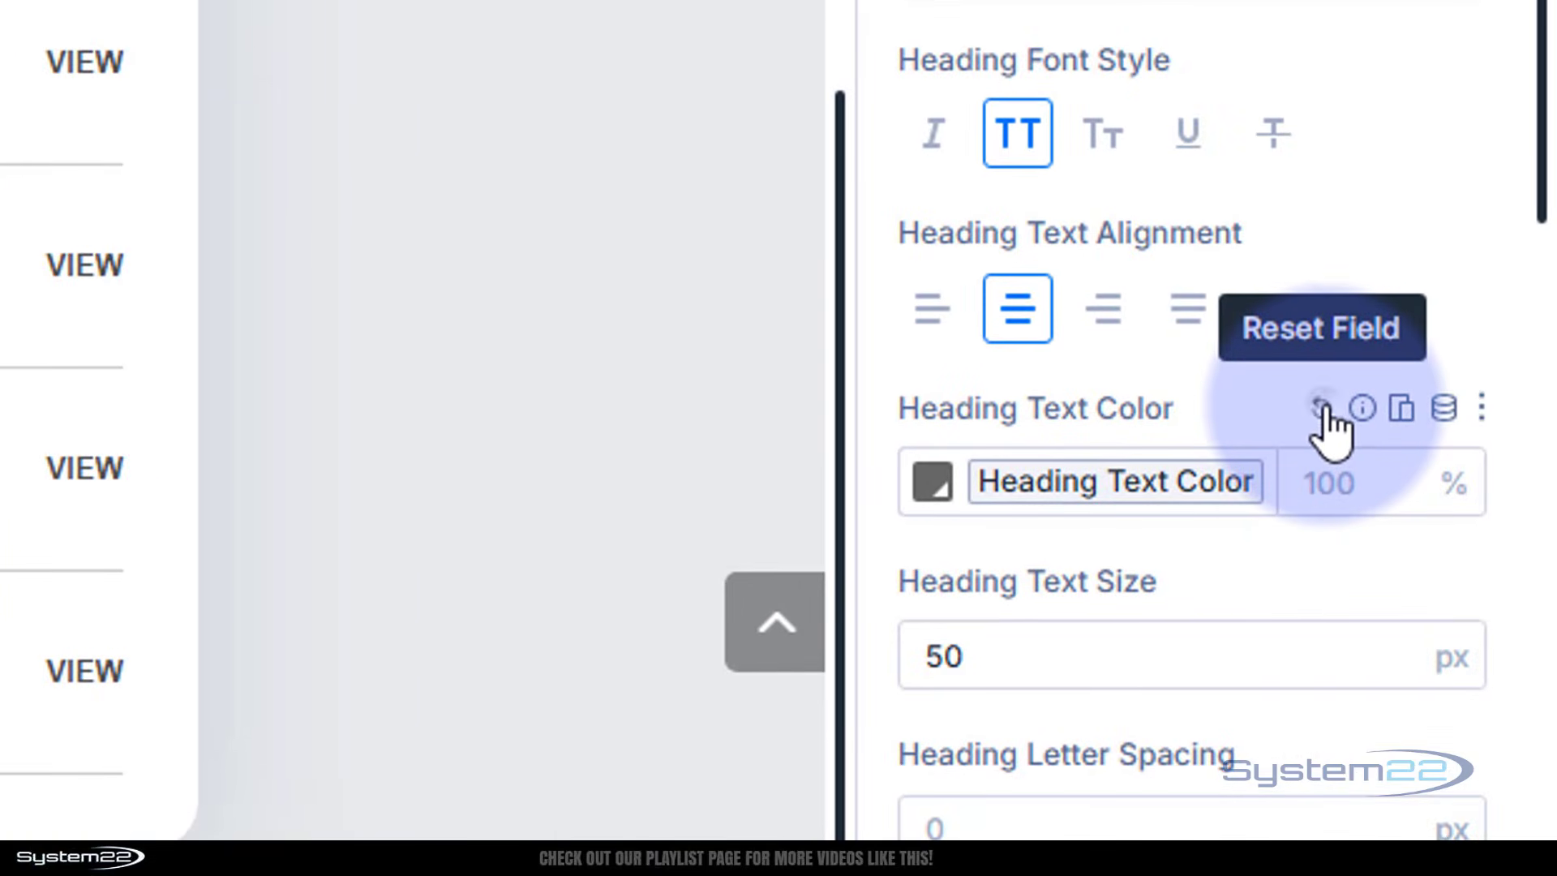
{"action": "left_click", "coordinate": [1322, 408]}
{"action": "left_click", "coordinate": [932, 483]}
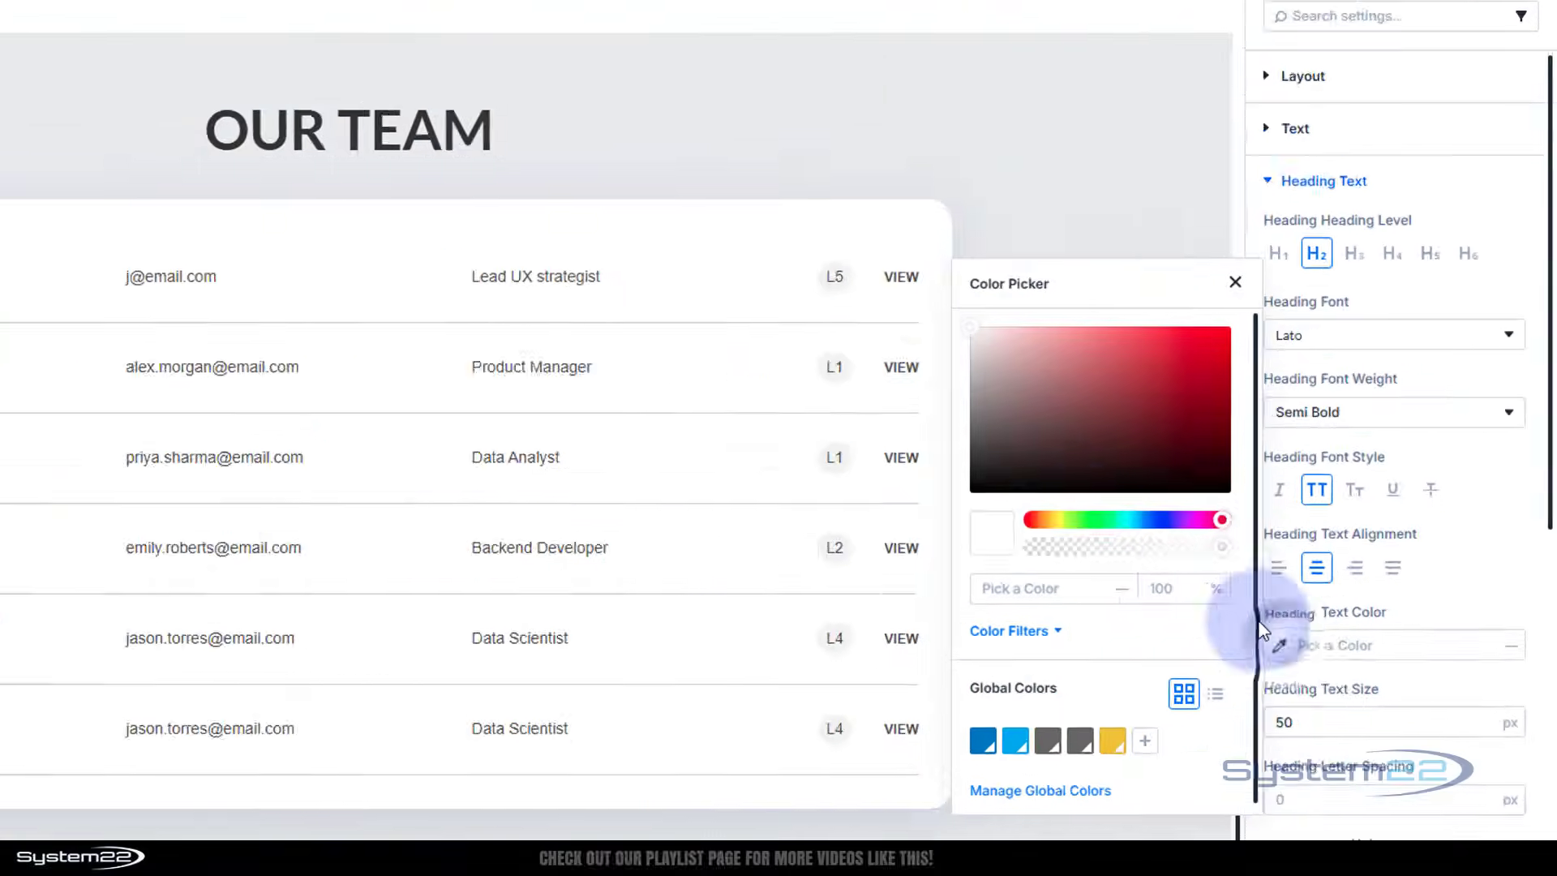
{"action": "left_click_drag", "start_coordinate": [1077, 392], "coordinate": [937, 308]}
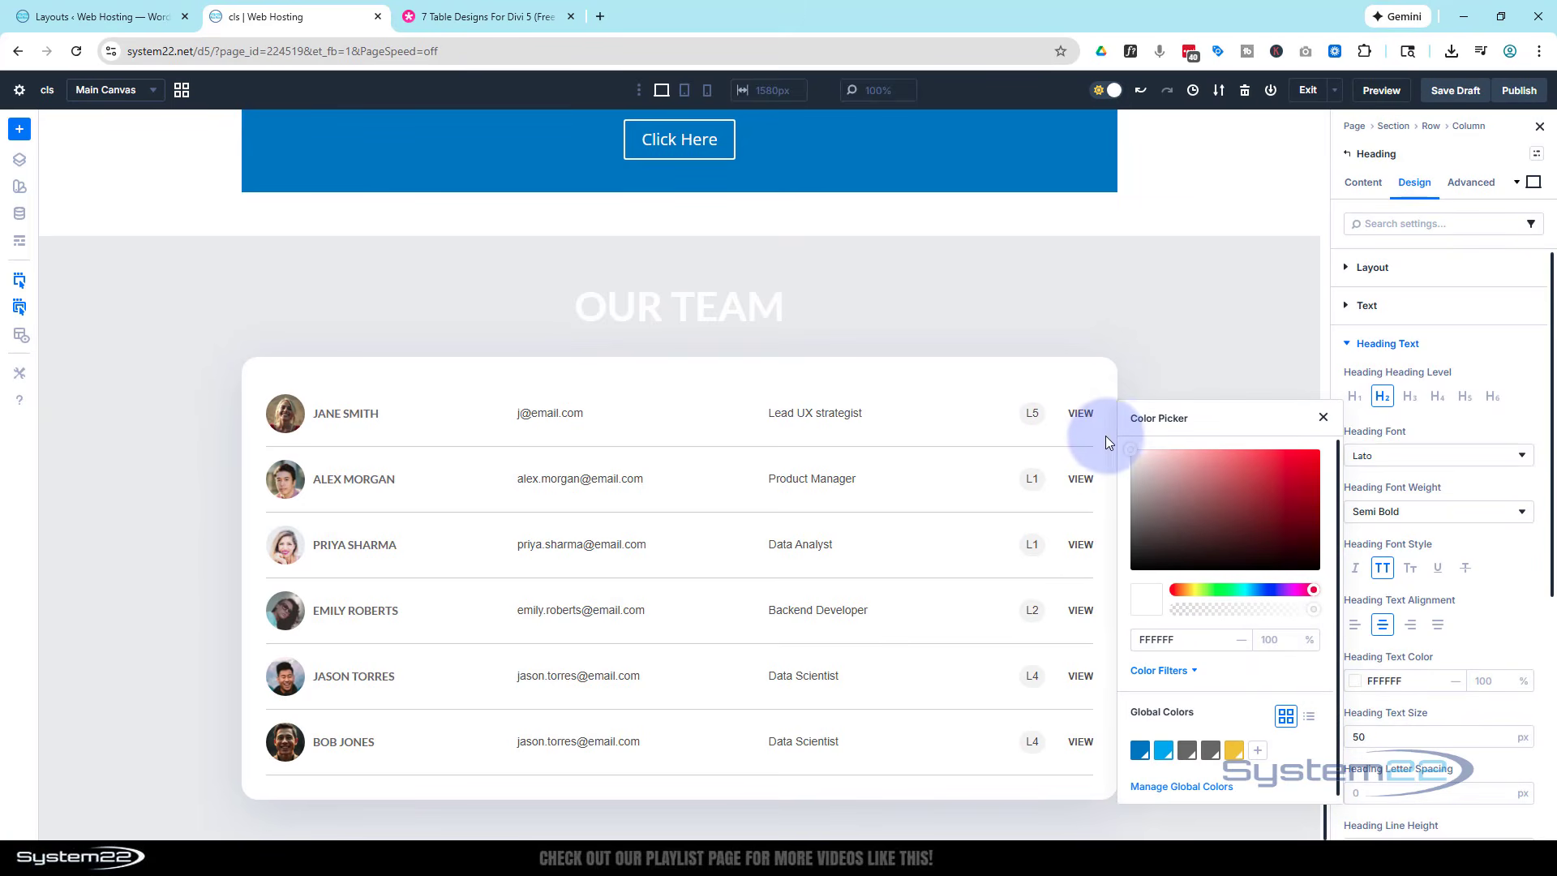
{"action": "left_click", "coordinate": [1321, 409]}
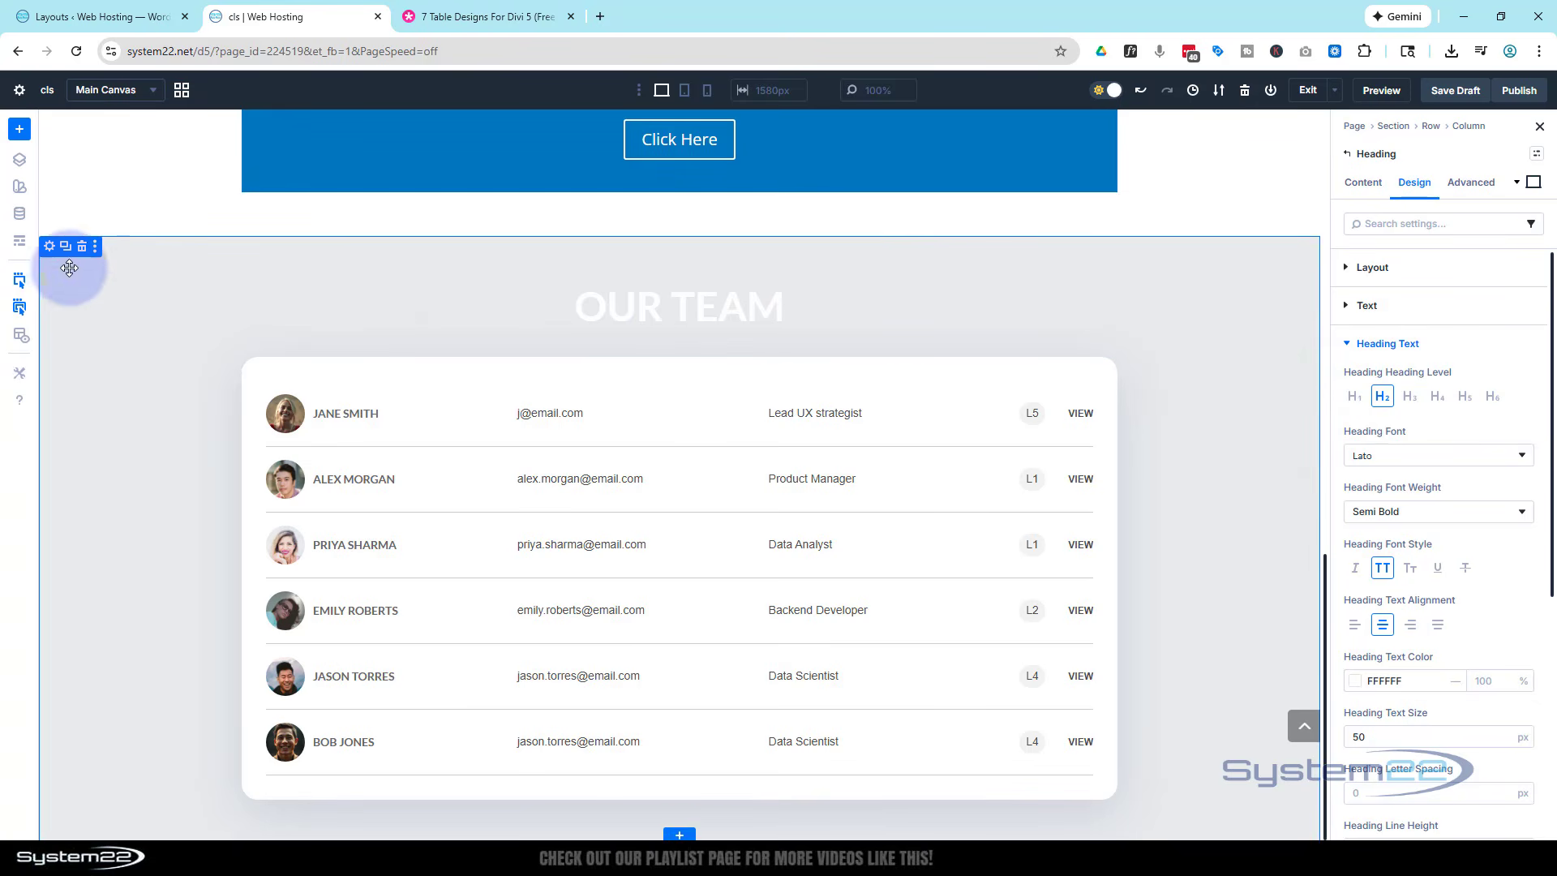
- Remove the Our Team section's grey background color and set its background to the global Primary Color
{"action": "left_click", "coordinate": [49, 249]}
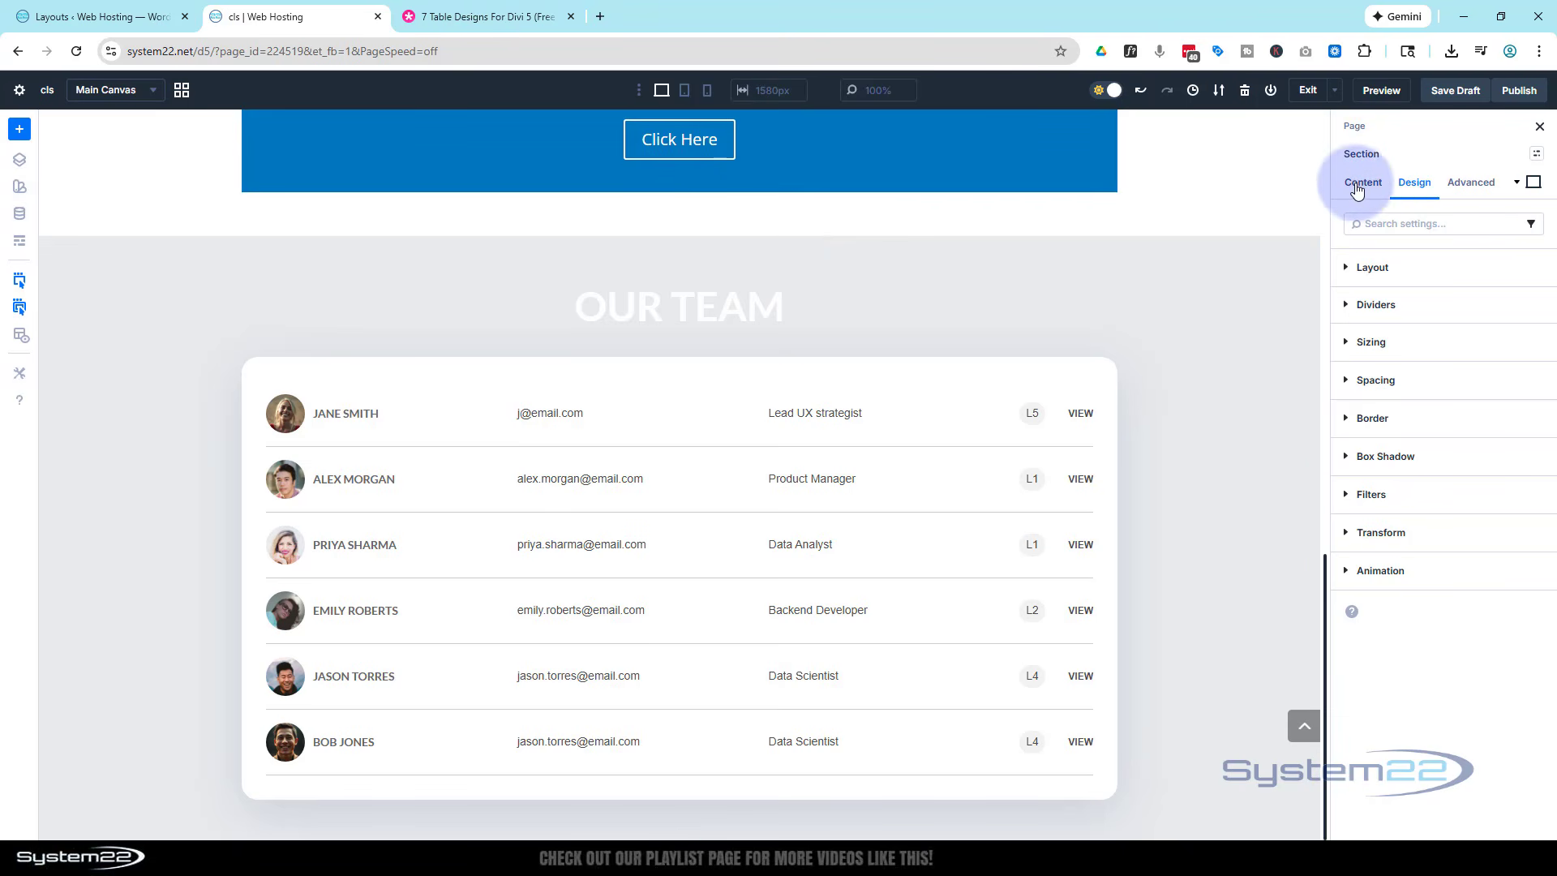
{"action": "left_click", "coordinate": [1365, 187]}
{"action": "left_click", "coordinate": [1383, 341]}
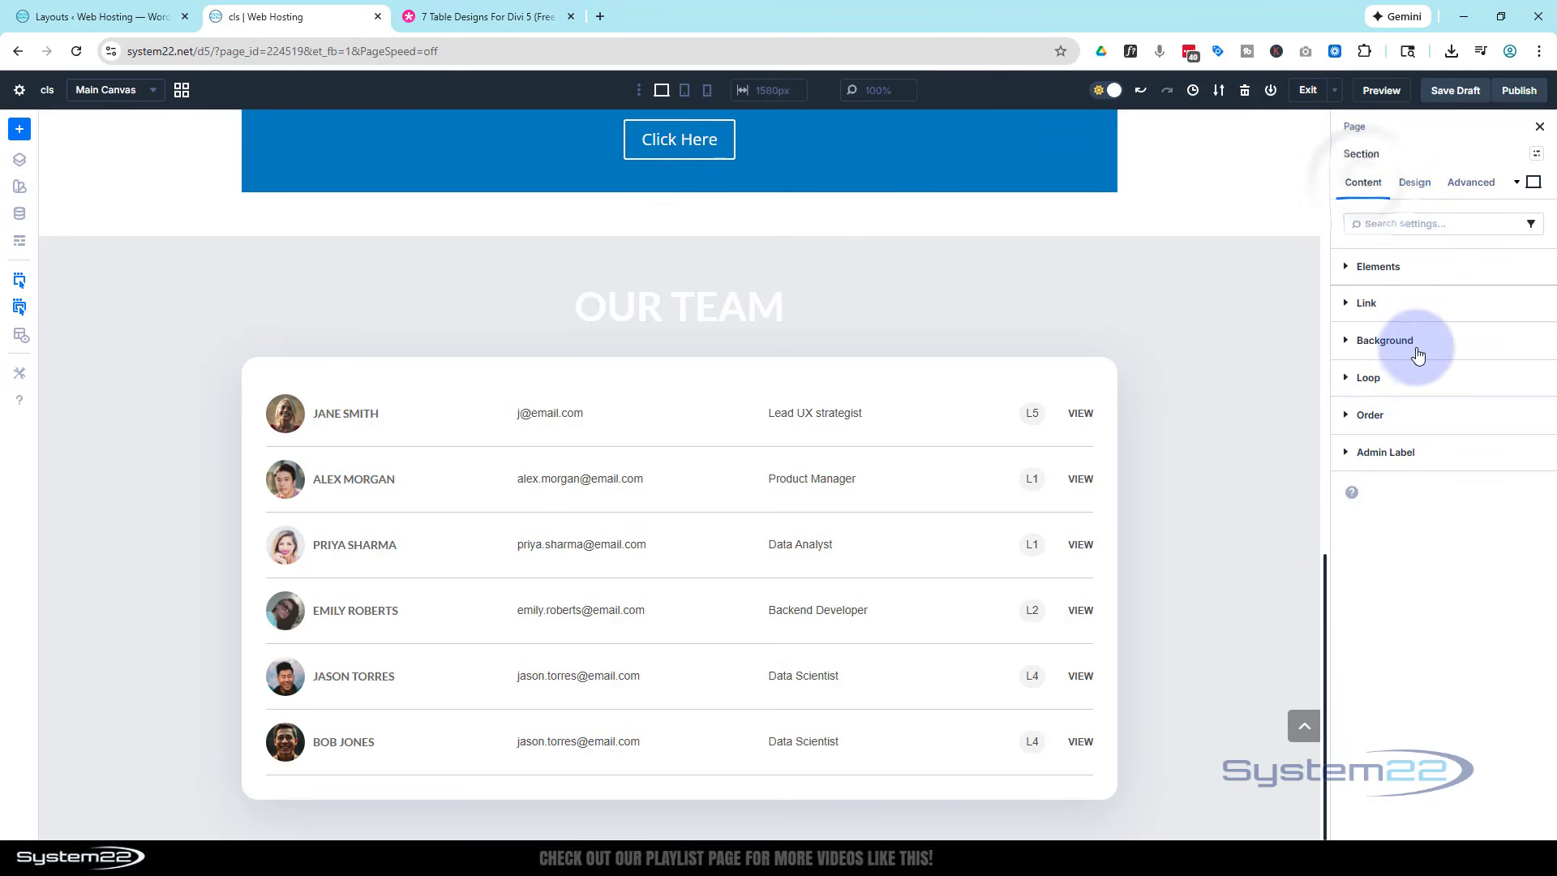
{"action": "mouse_move", "coordinate": [1400, 528]}
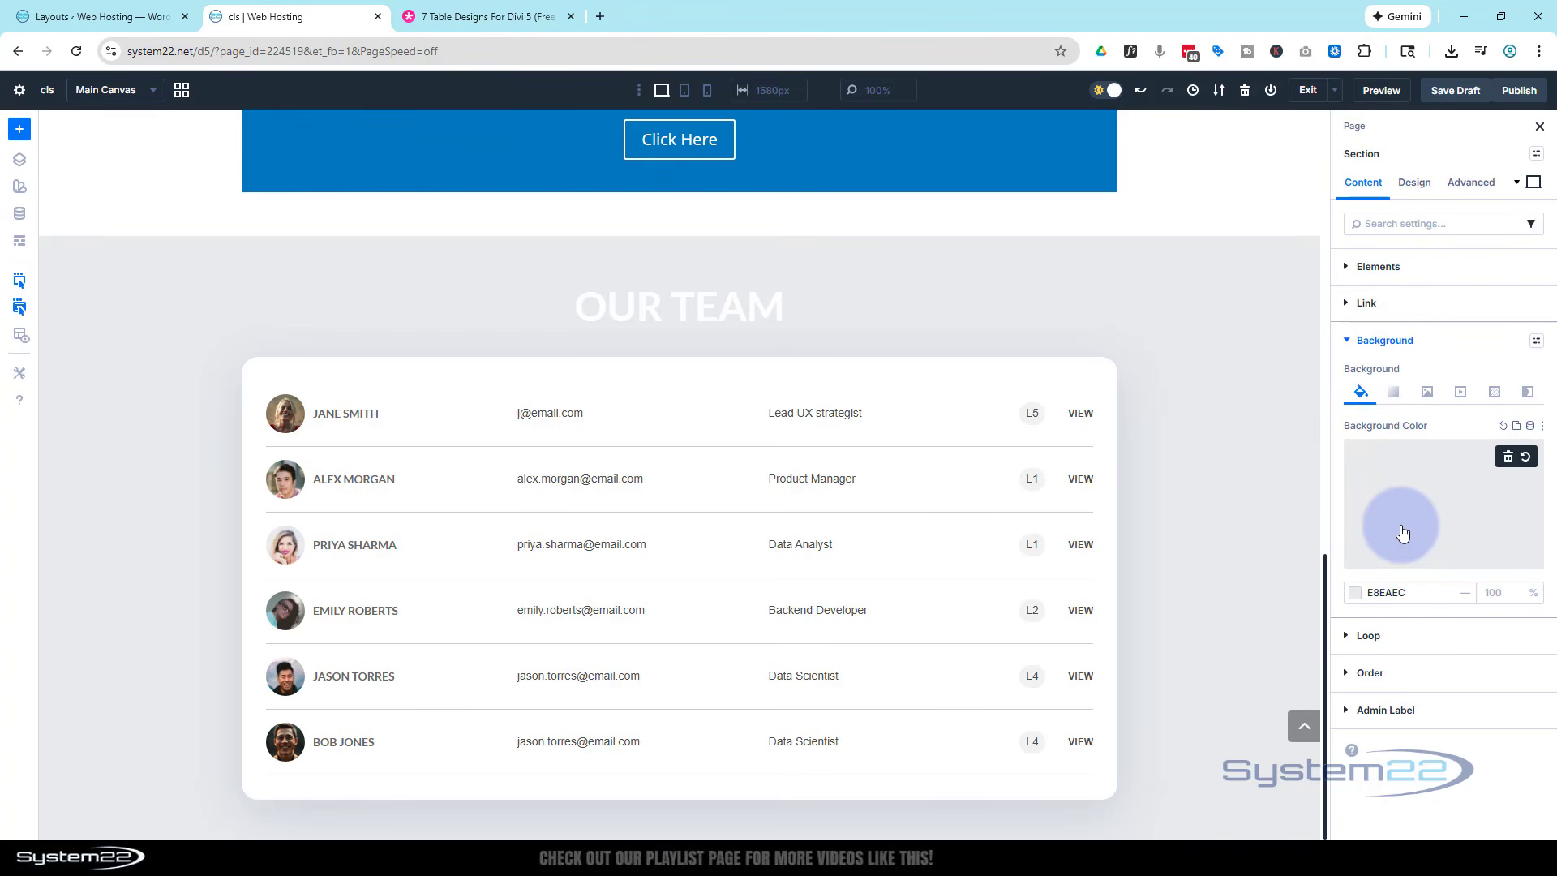
{"action": "left_click", "coordinate": [1508, 457]}
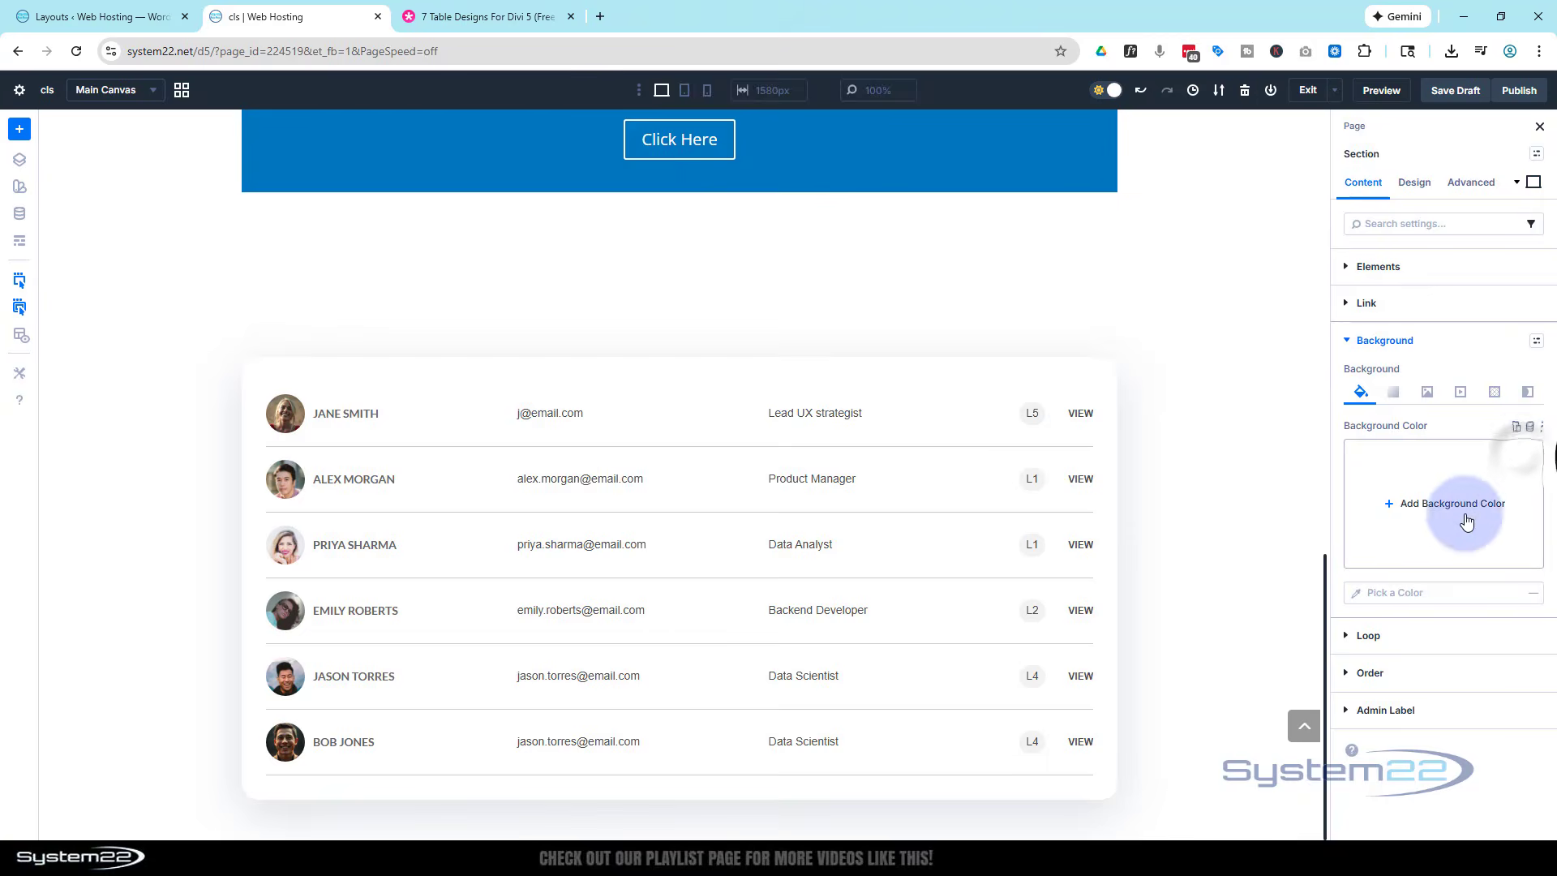
{"action": "left_click", "coordinate": [1443, 504]}
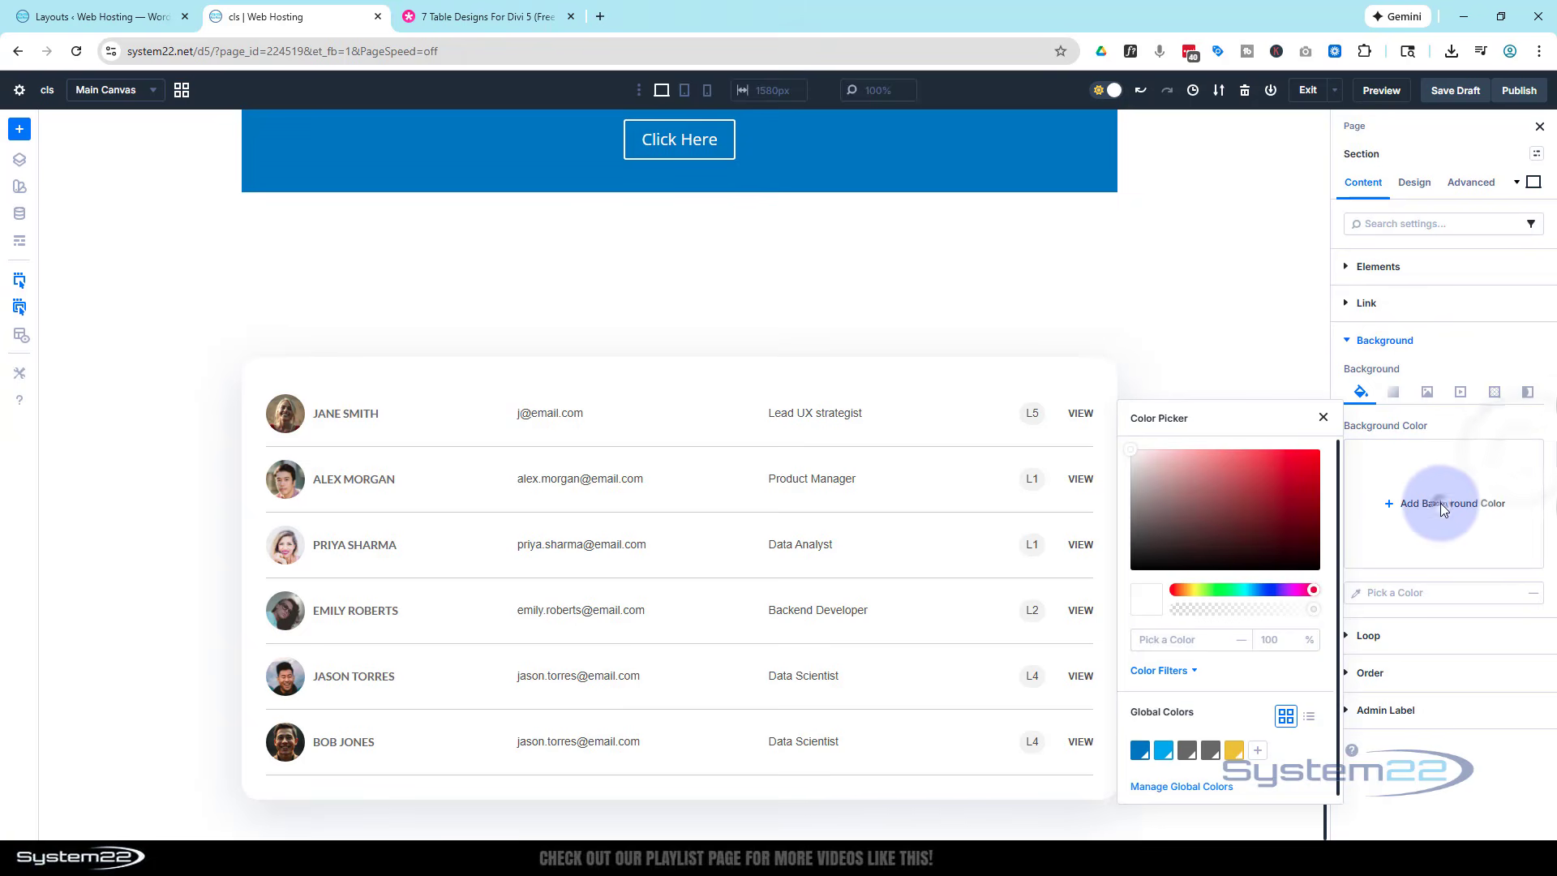
{"action": "left_click", "coordinate": [1138, 752]}
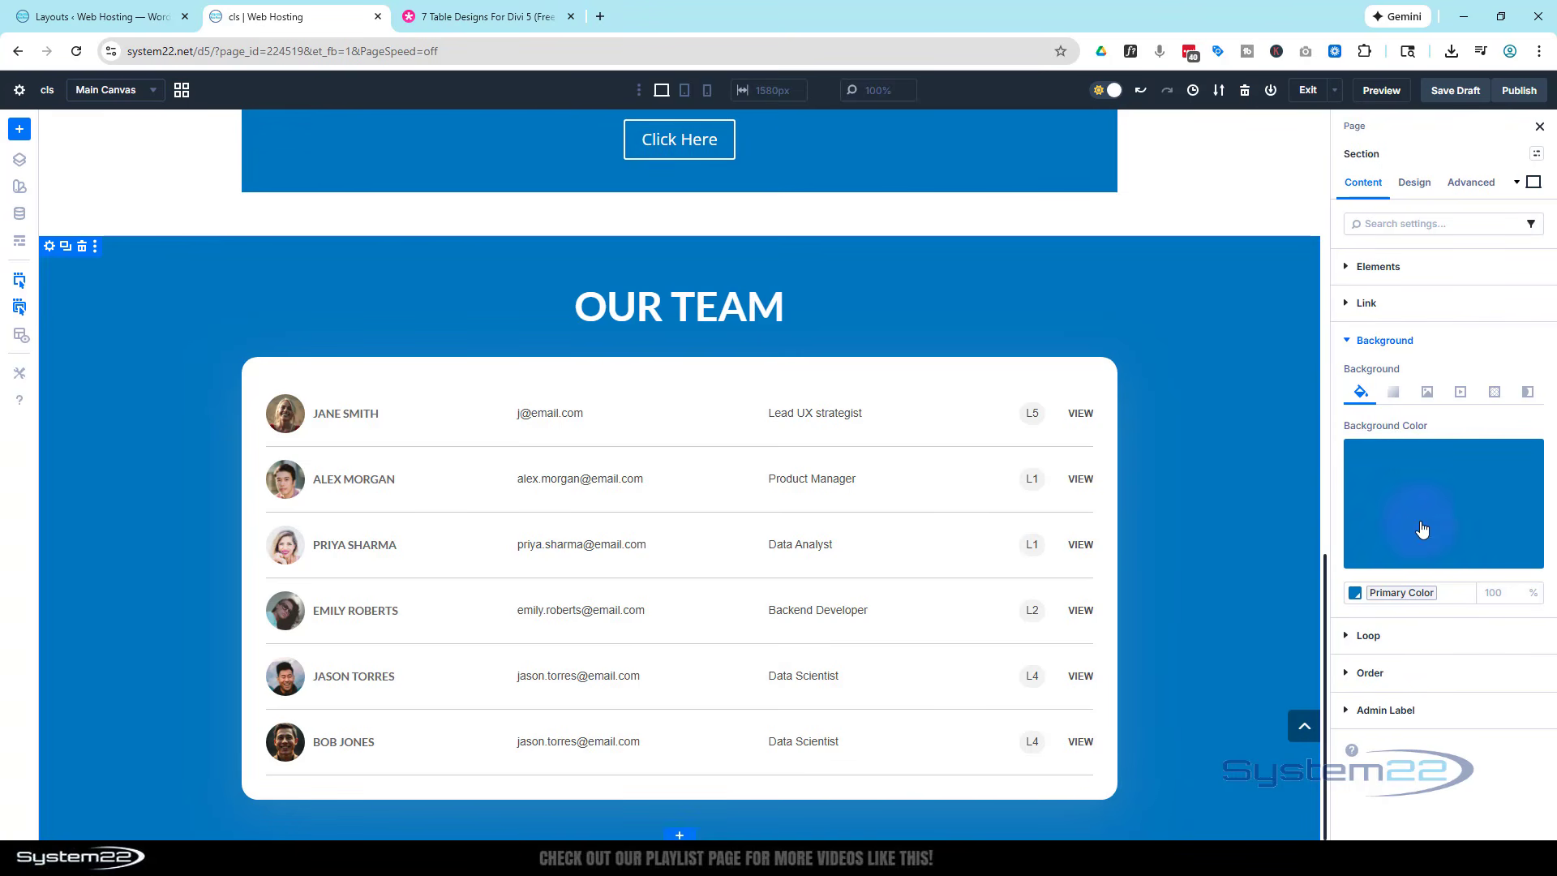
- Add the bright modern office interior photo from the media library as the Our Team section's background image
{"action": "left_click", "coordinate": [1428, 394]}
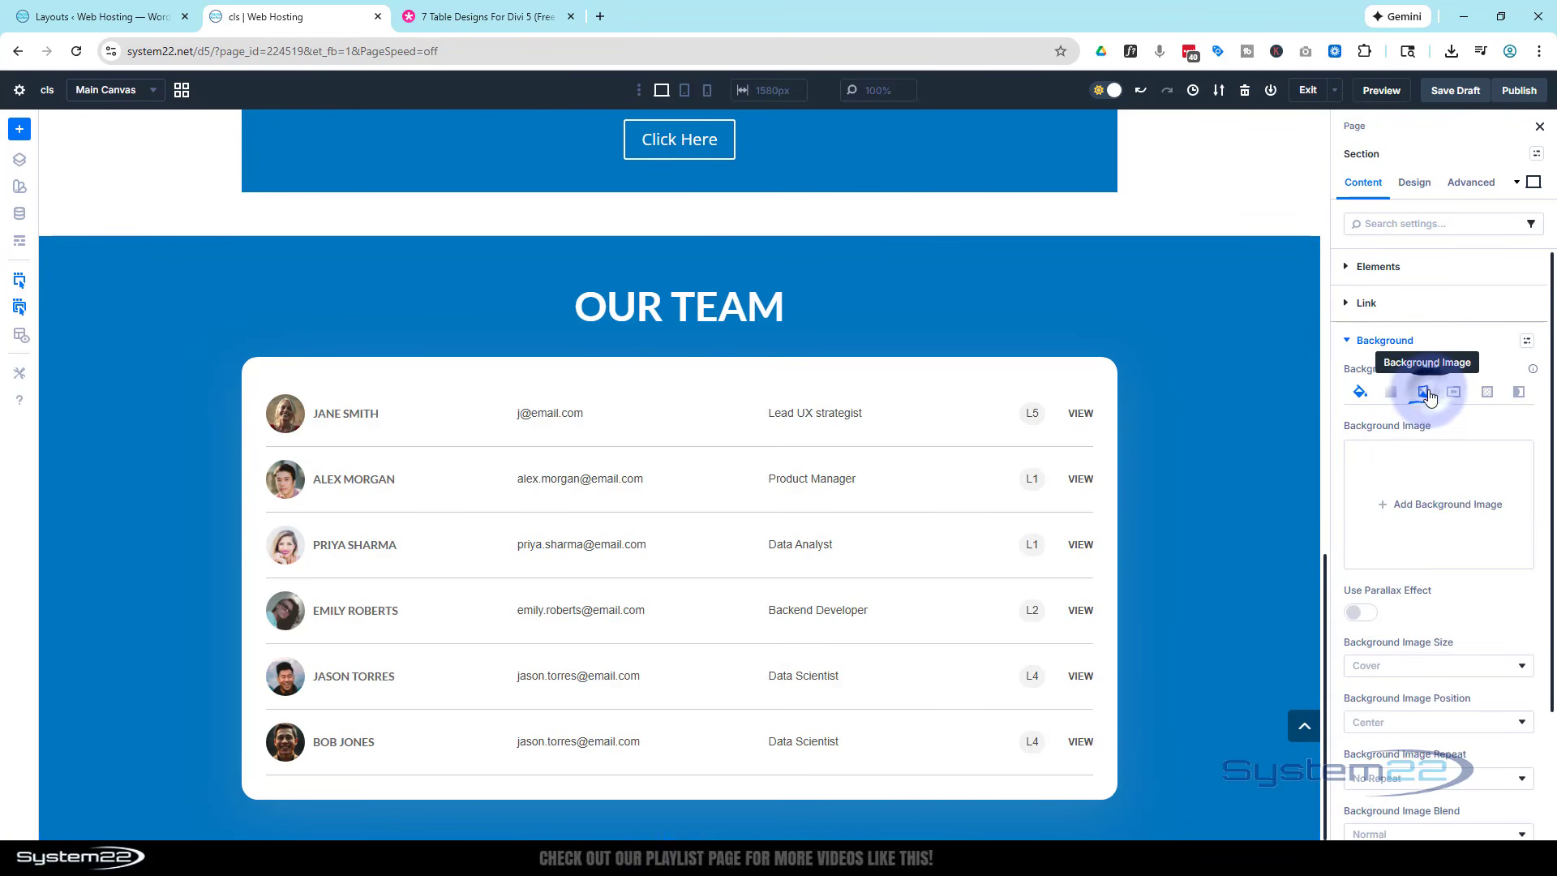
{"action": "left_click", "coordinate": [1402, 503]}
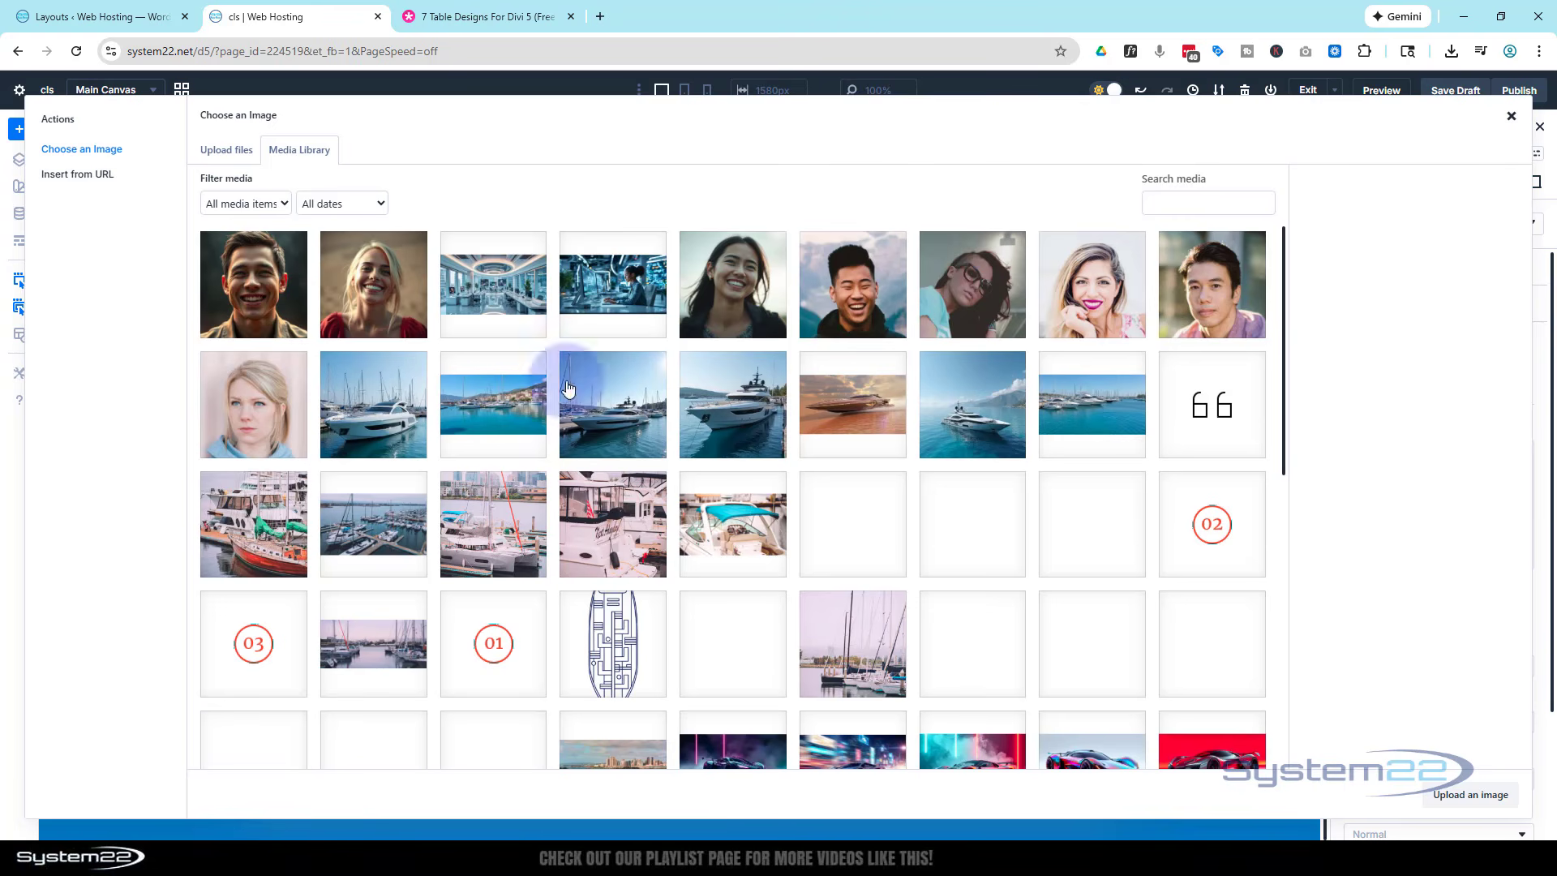
{"action": "left_click", "coordinate": [478, 284]}
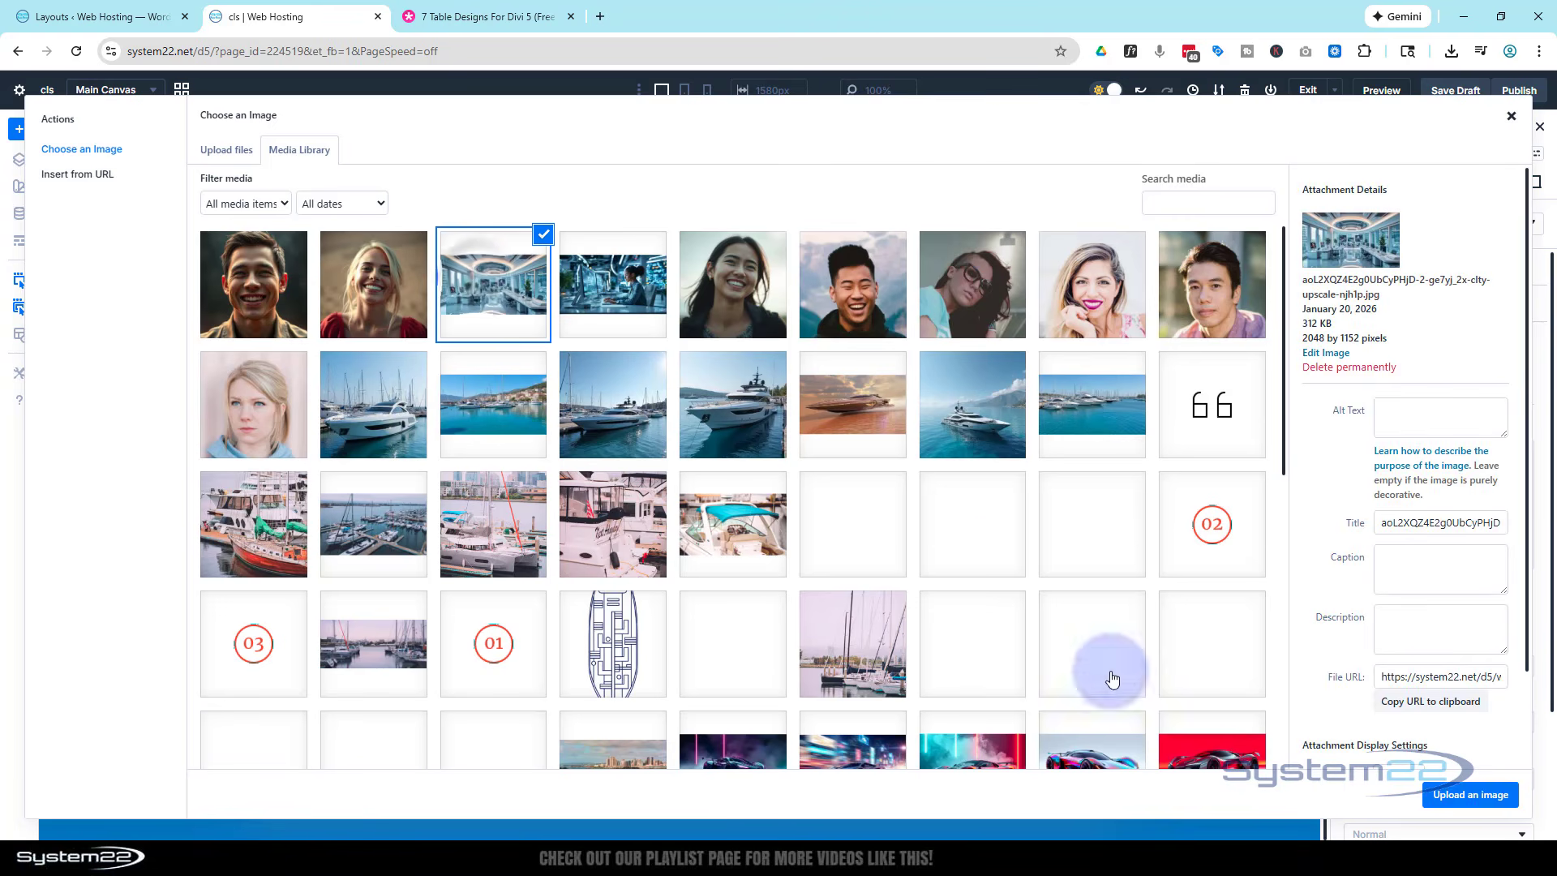
{"action": "left_click", "coordinate": [1463, 796]}
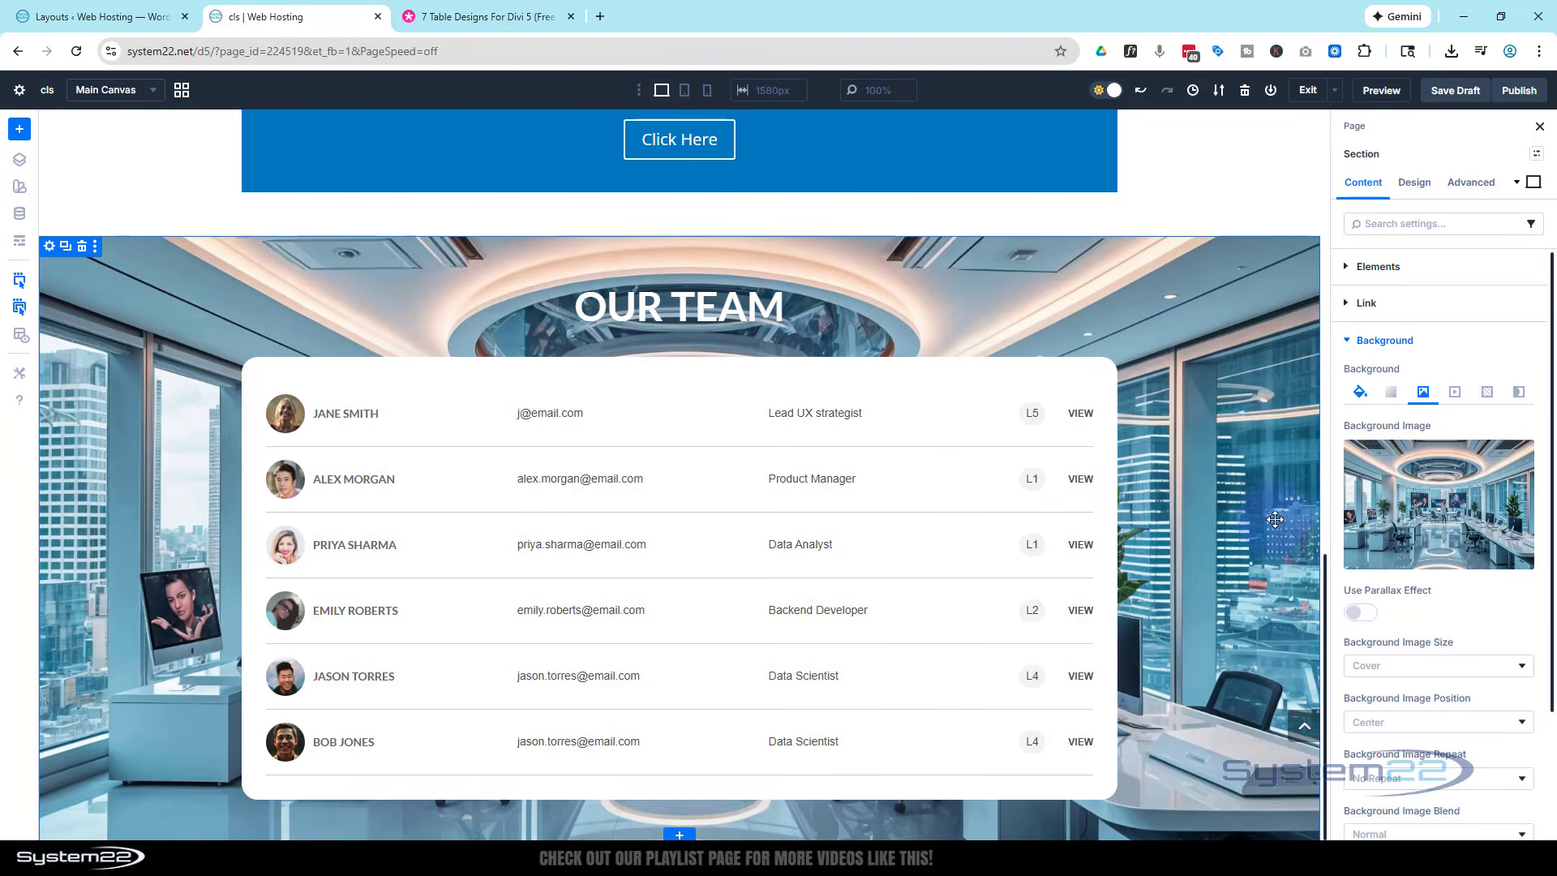
- Try the parallax effect on the section's background image with the True Parallax method
{"action": "left_click", "coordinate": [1370, 618]}
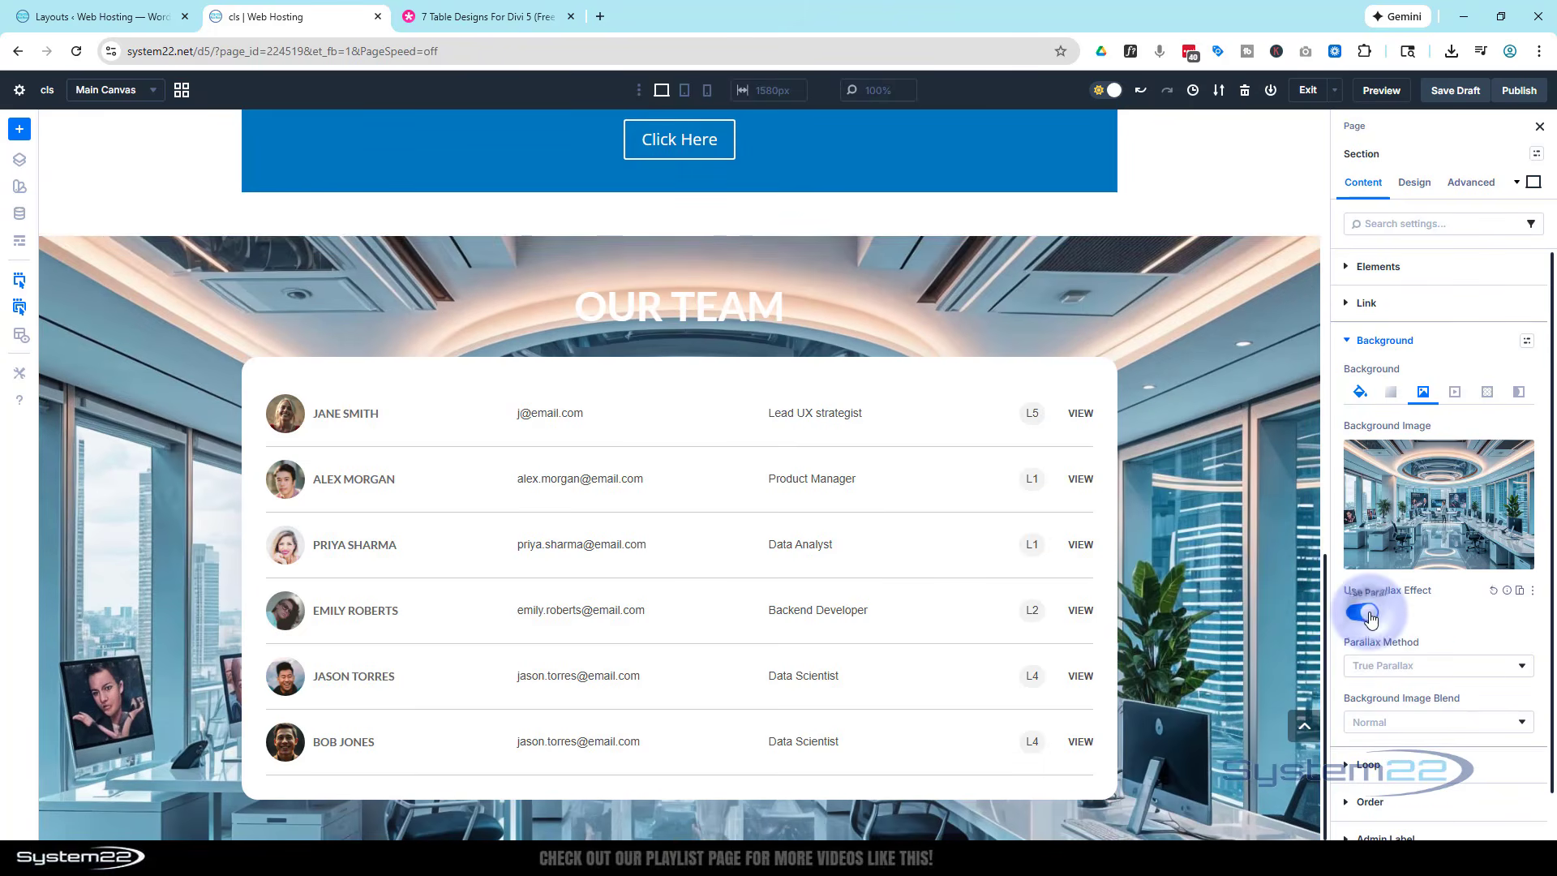
{"action": "scroll", "coordinate": [1214, 575], "scroll_direction": "up", "scroll_amount": 3}
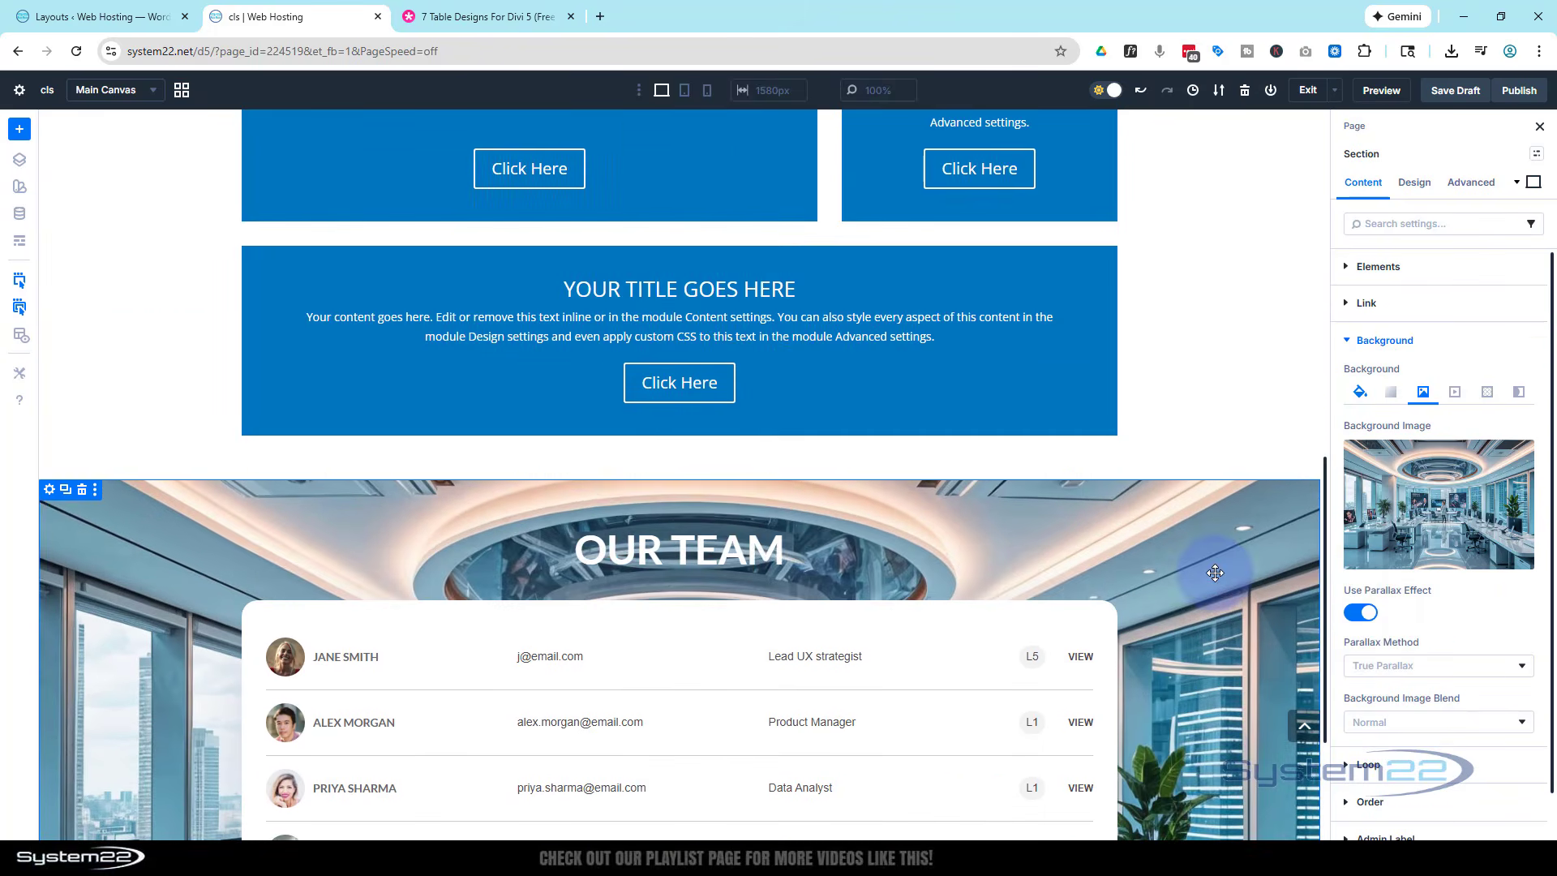
{"action": "scroll", "coordinate": [1214, 575], "scroll_direction": "down", "scroll_amount": 3}
{"action": "scroll", "coordinate": [1216, 572], "scroll_direction": "up", "scroll_amount": 3}
{"action": "scroll", "coordinate": [1217, 572], "scroll_direction": "down", "scroll_amount": 3}
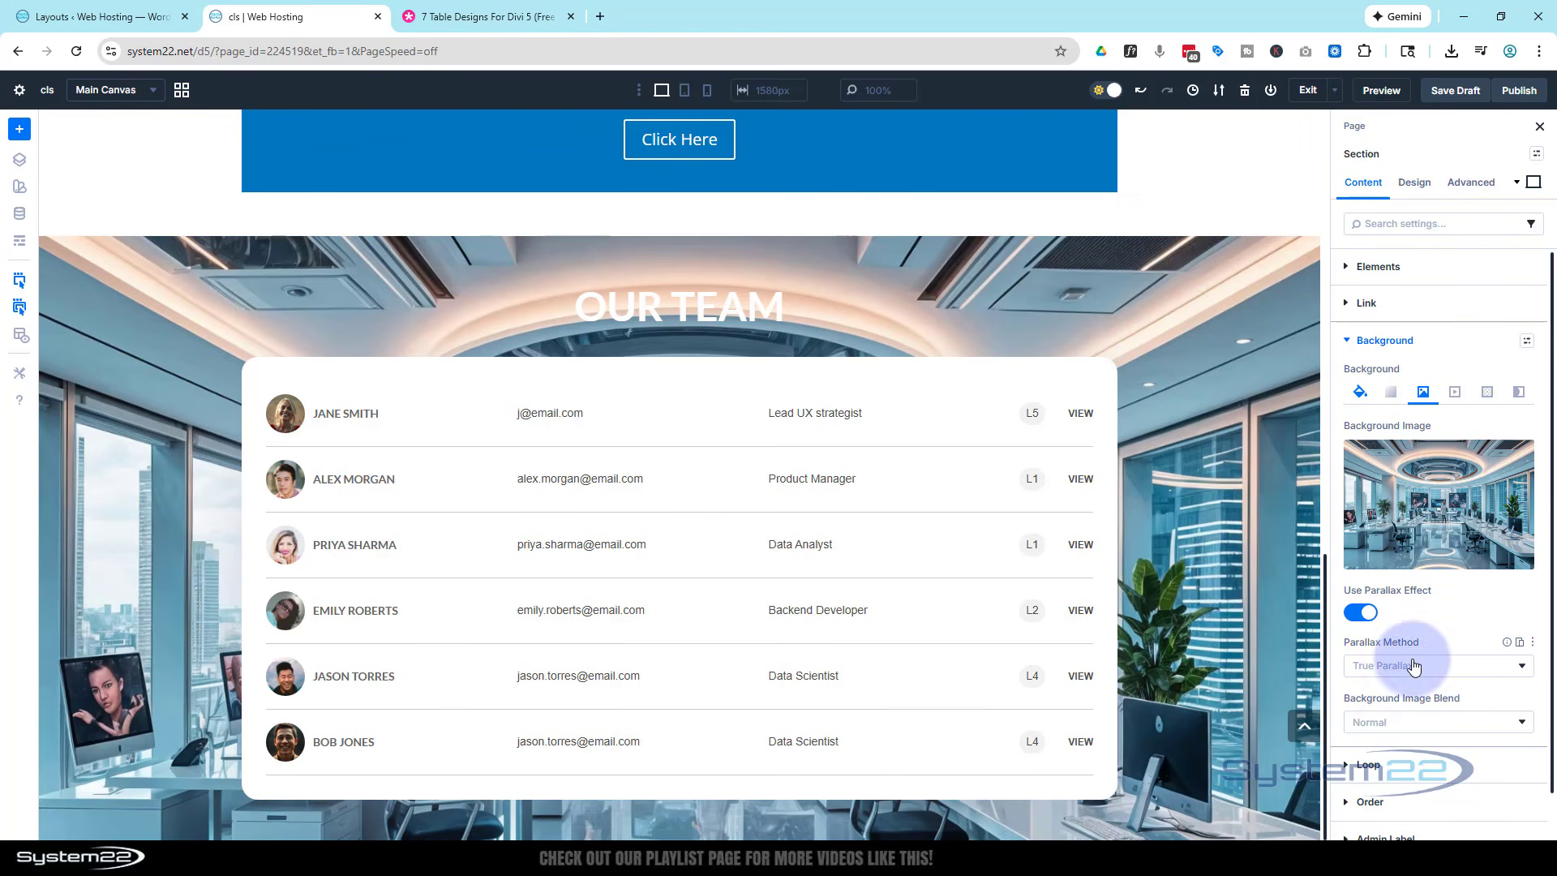
- Try the CSS parallax method on the section's background image and switch the parallax effect off
{"action": "left_click", "coordinate": [1382, 664]}
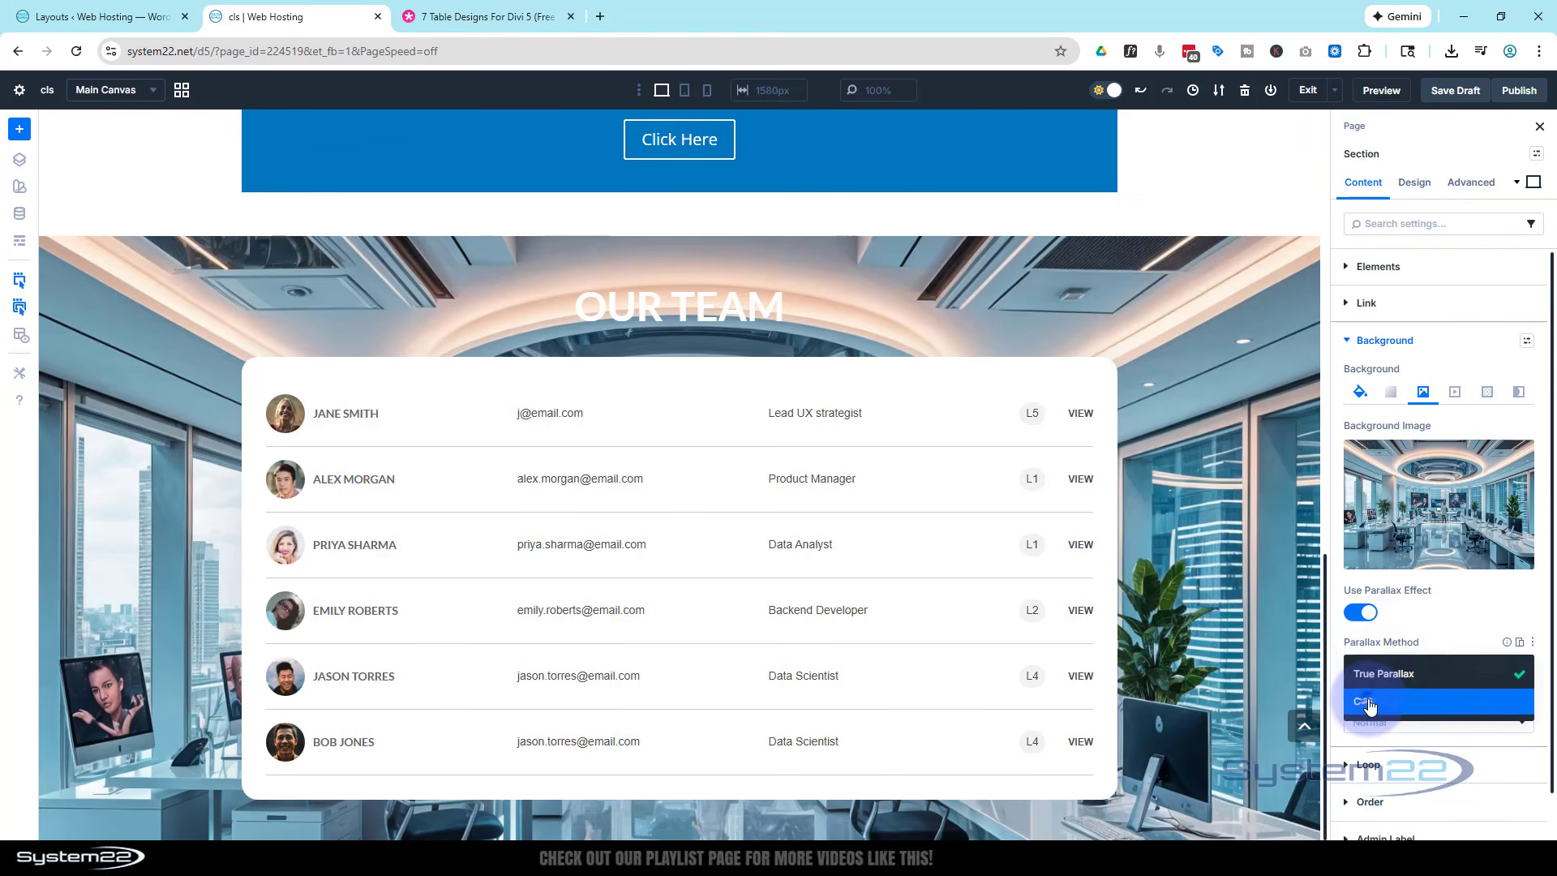
{"action": "left_click", "coordinate": [1368, 703]}
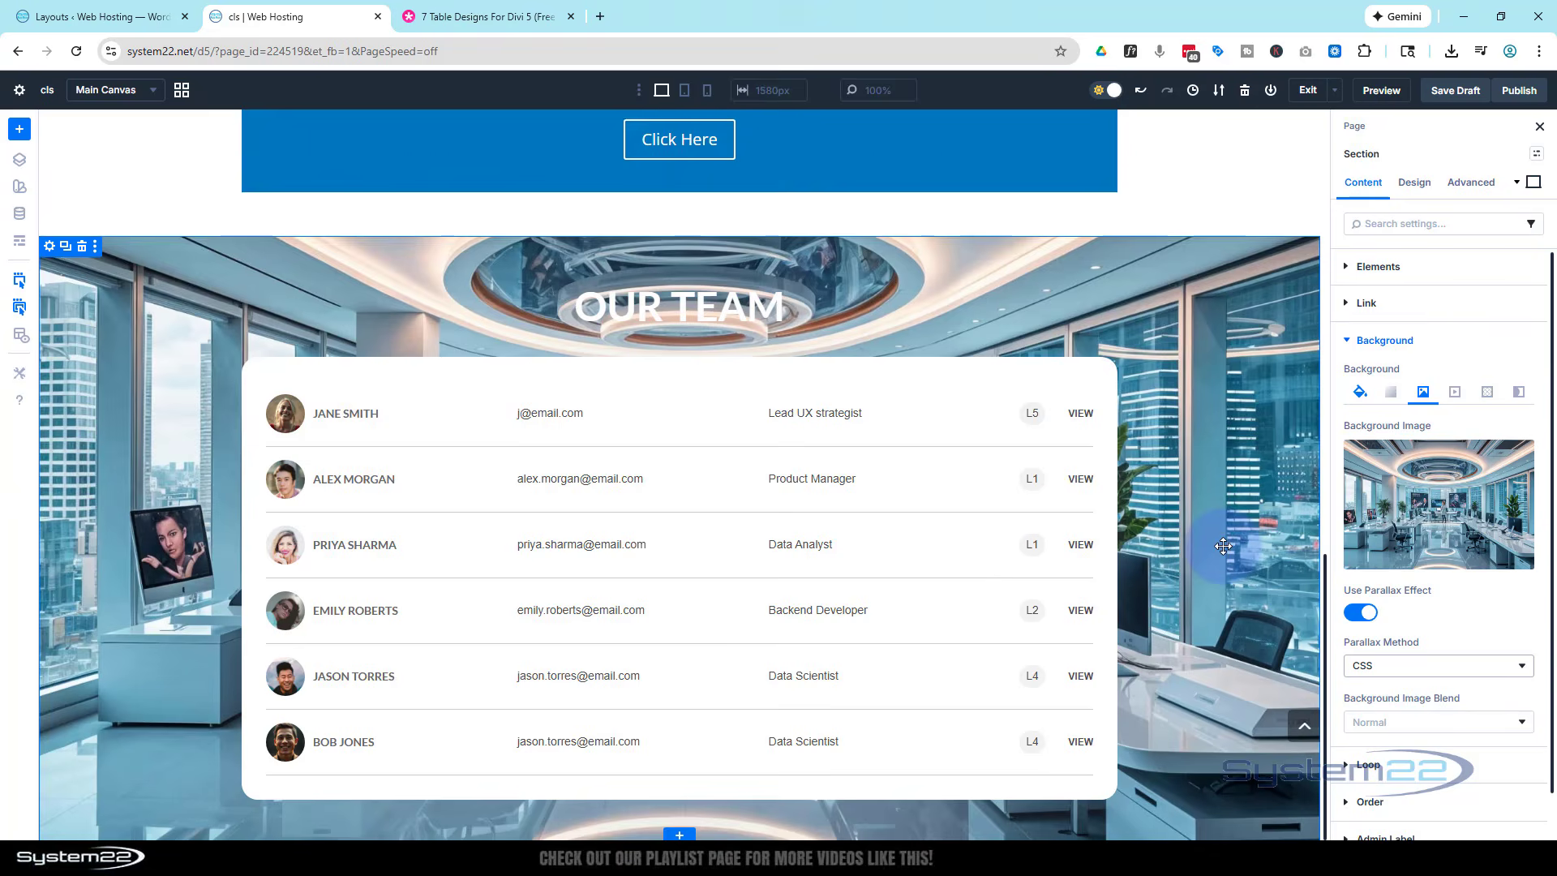
{"action": "scroll", "coordinate": [1222, 546], "scroll_direction": "up", "scroll_amount": 3}
{"action": "scroll", "coordinate": [1223, 537], "scroll_direction": "down", "scroll_amount": 3}
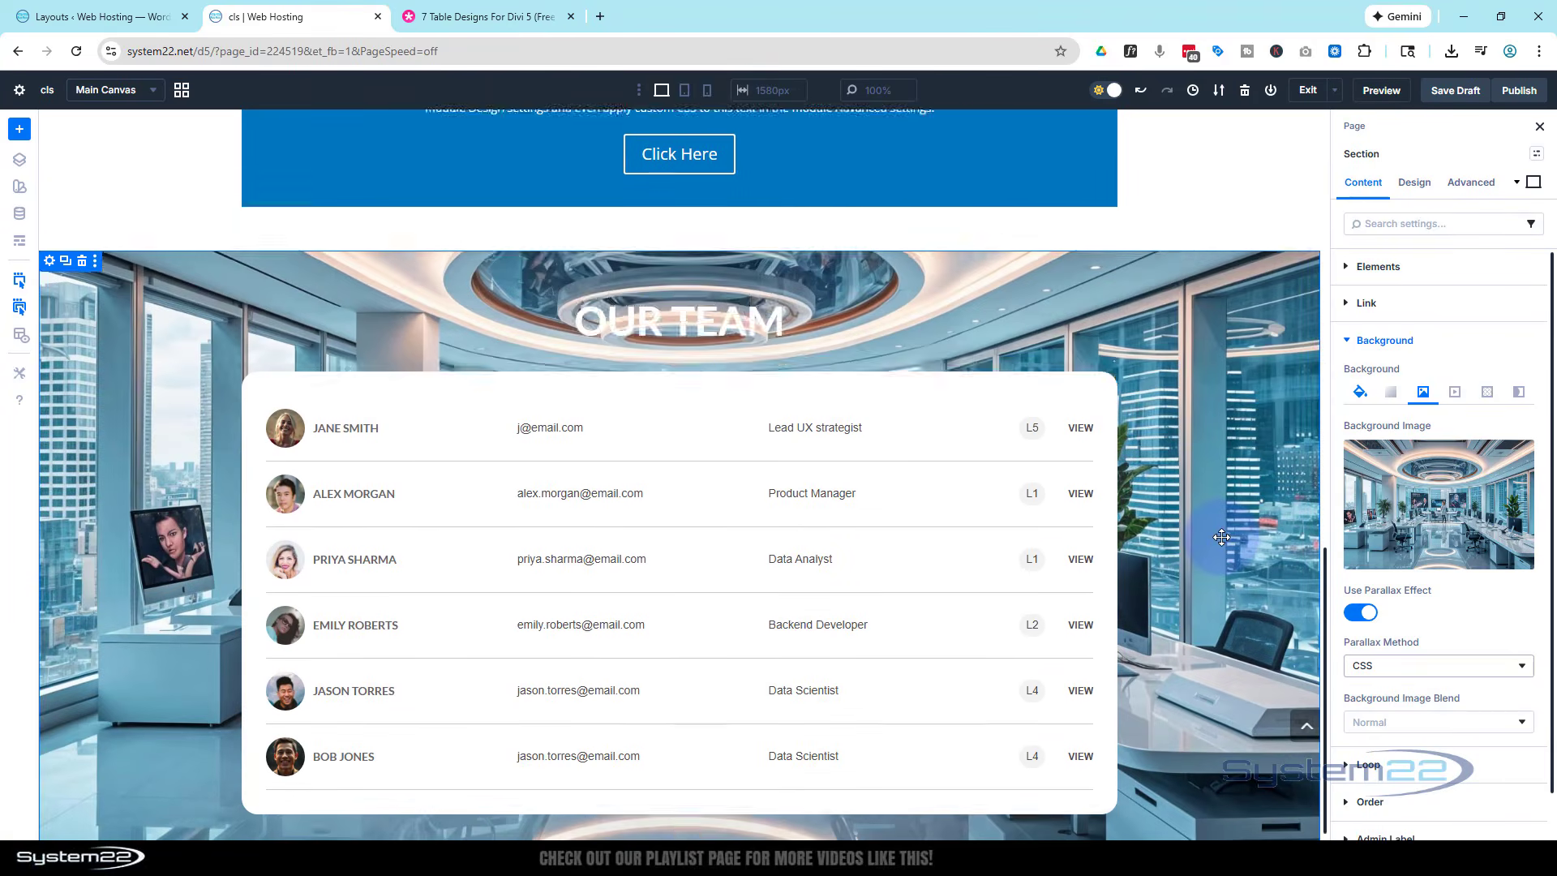
{"action": "left_click", "coordinate": [1361, 613]}
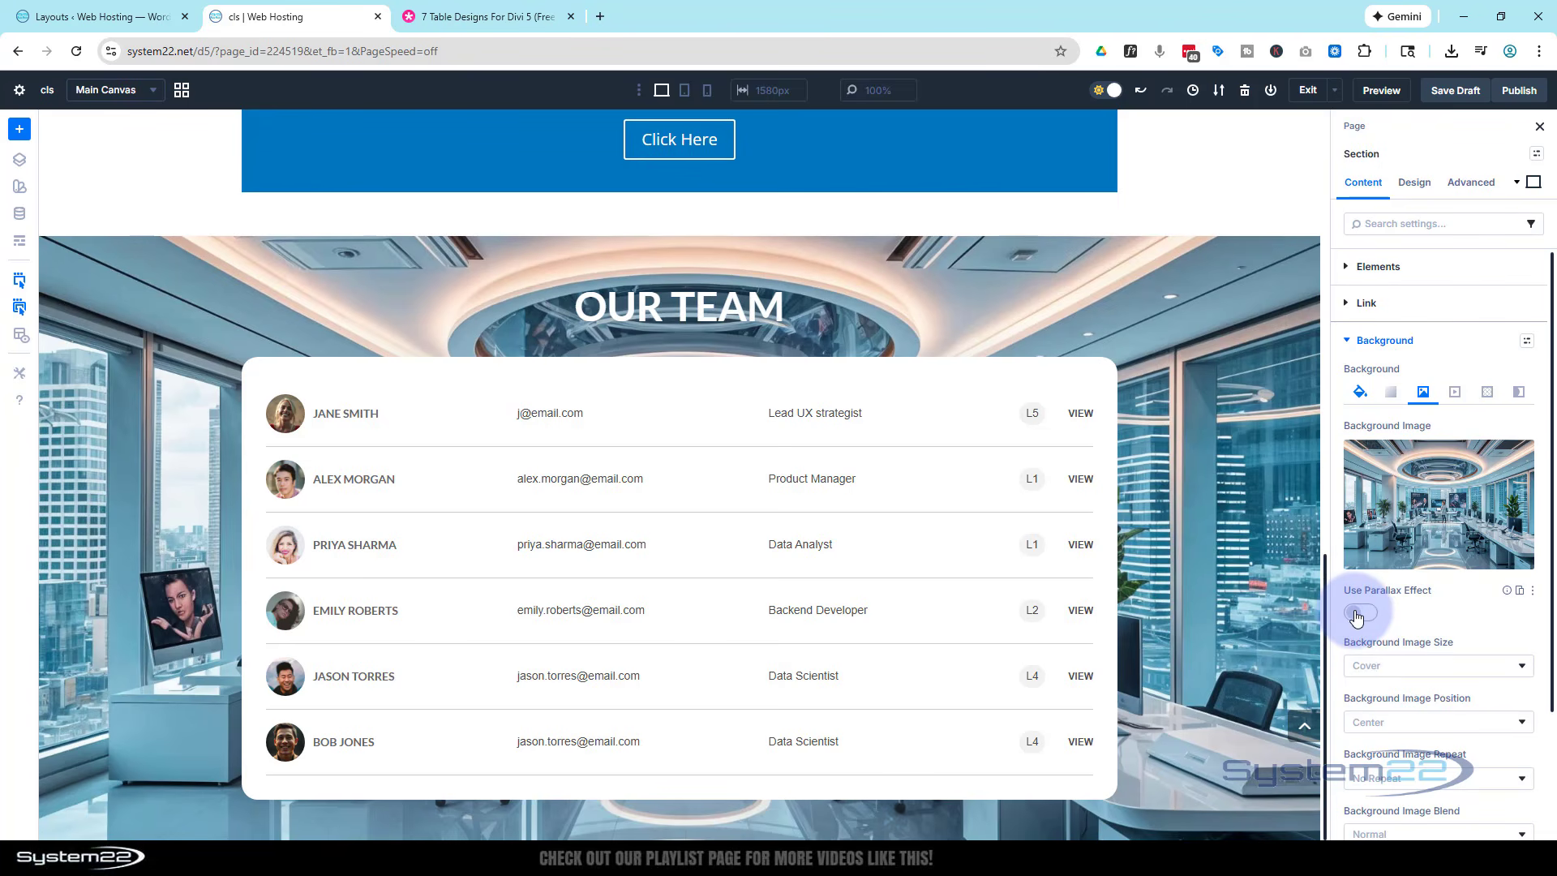
- Set the section's background image blend mode to Multiply
{"action": "scroll", "coordinate": [1464, 582], "scroll_direction": "down", "scroll_amount": 2}
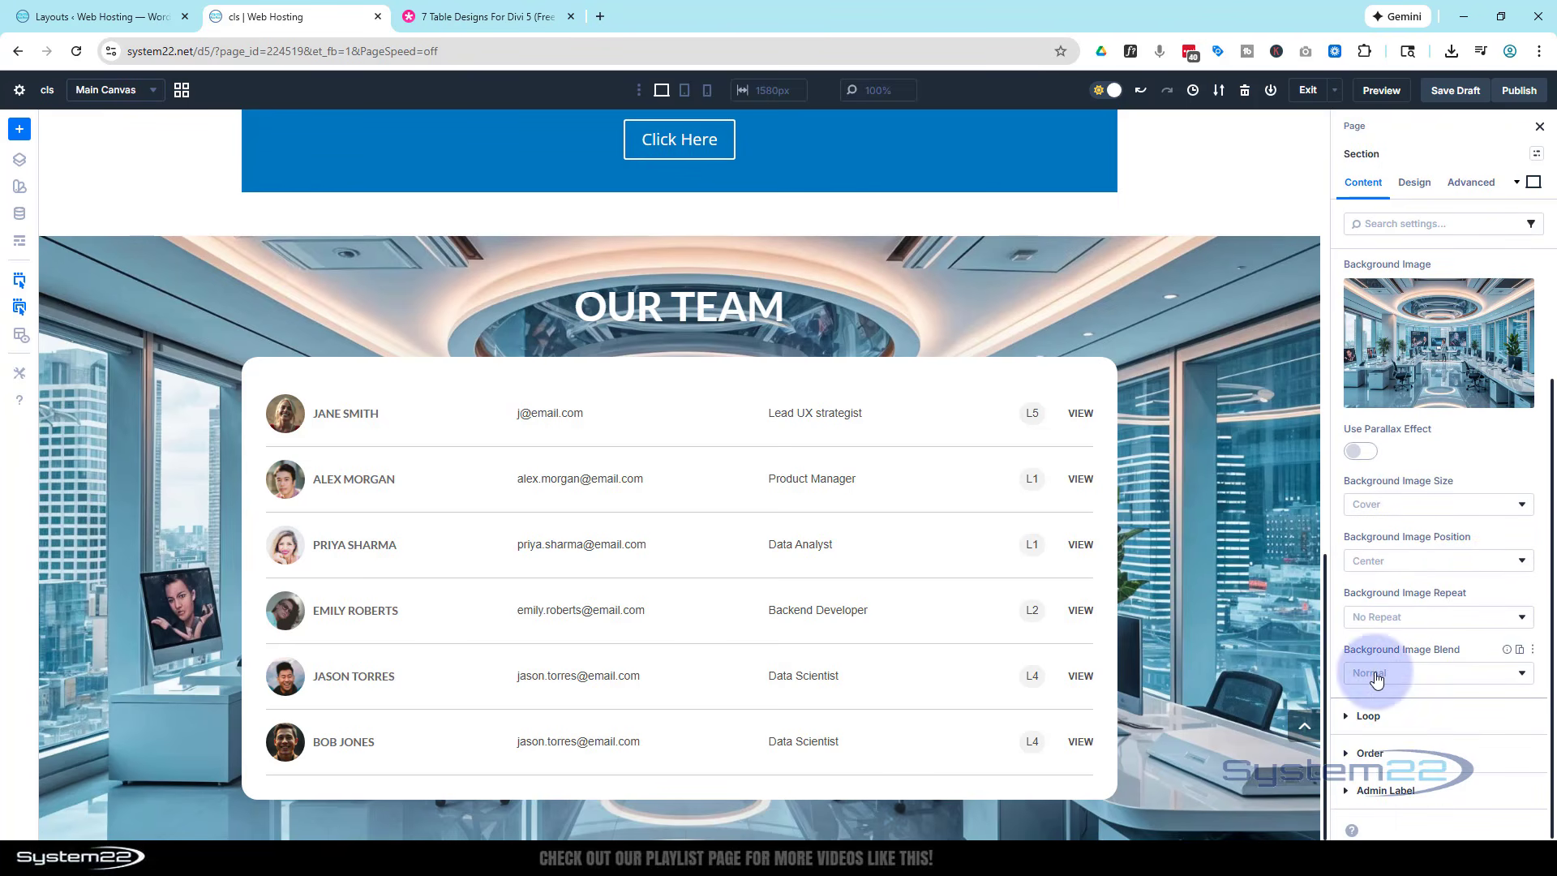
{"action": "left_click", "coordinate": [1429, 672]}
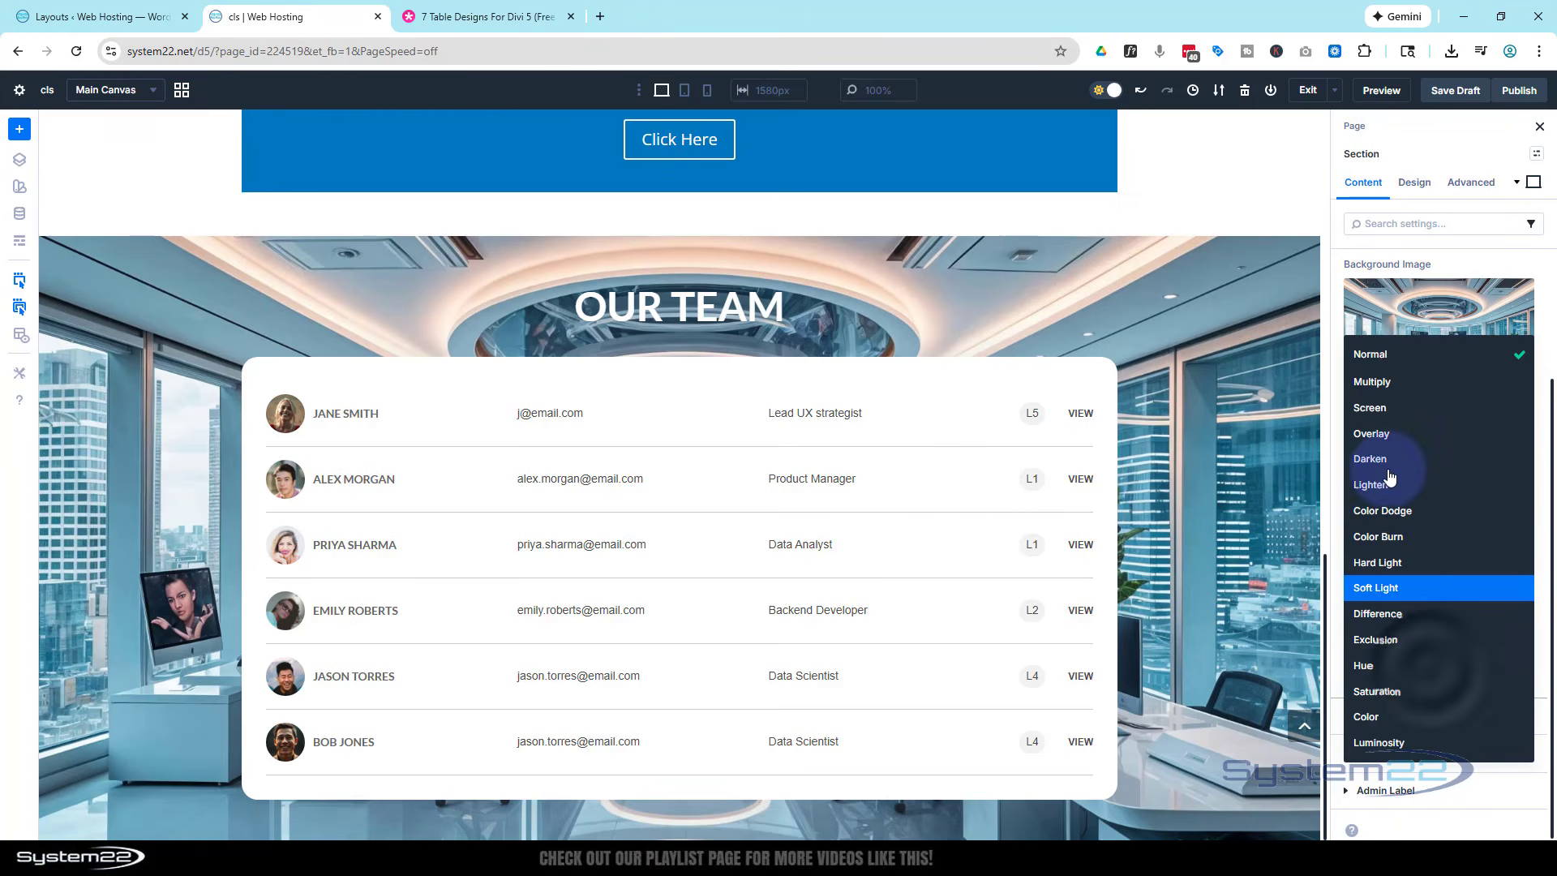
{"action": "left_click", "coordinate": [1381, 383]}
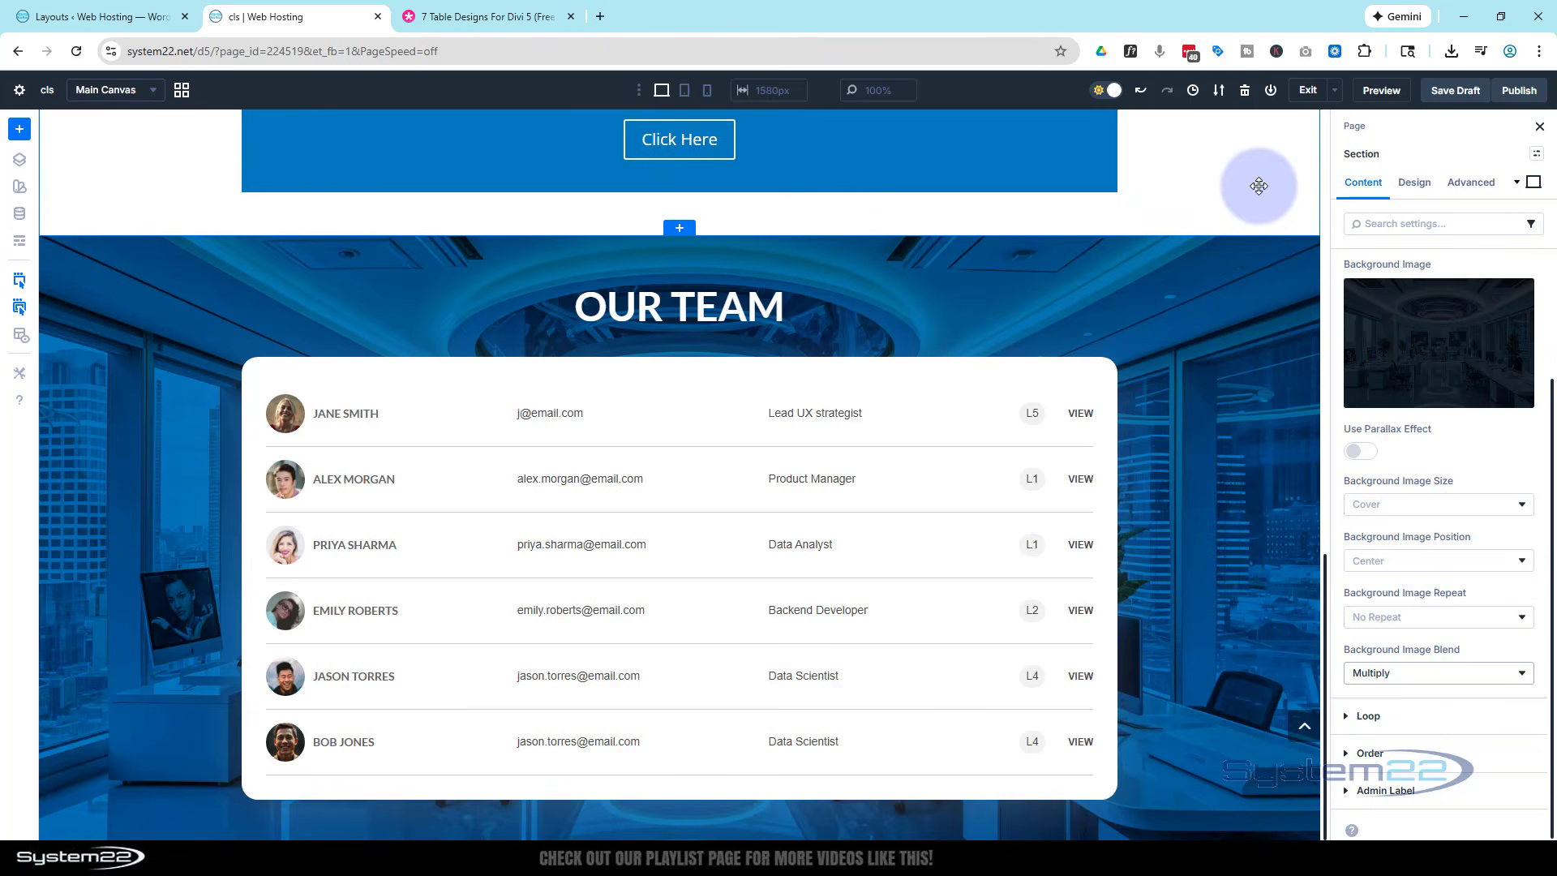
- Save the page as a draft and open its preview to check the Our Team section
{"action": "left_click", "coordinate": [1454, 94]}
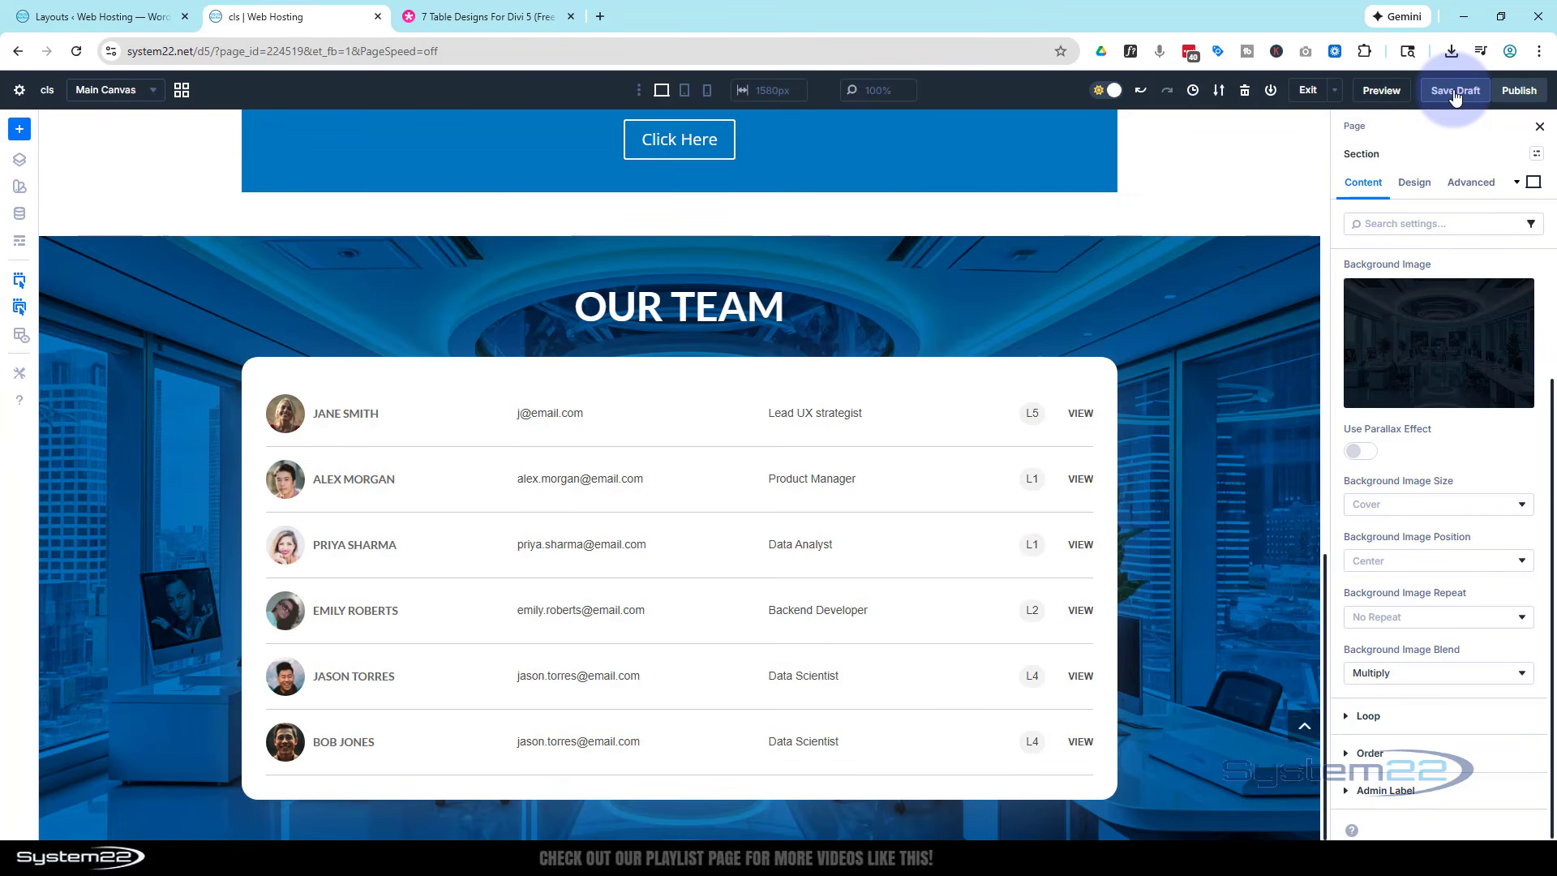
{"action": "left_click", "coordinate": [1378, 95]}
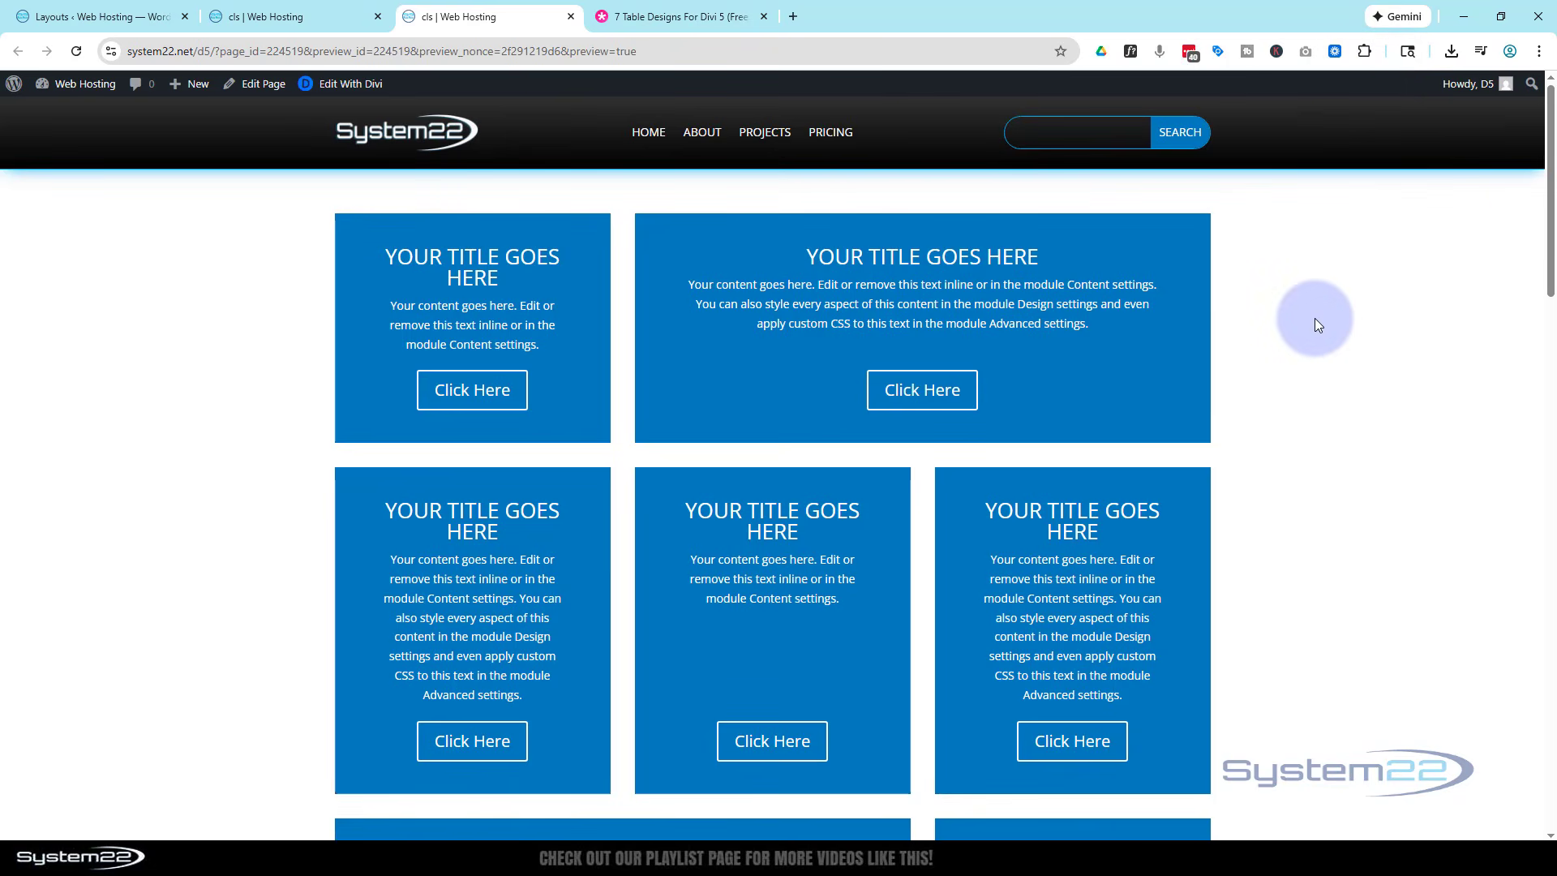
{"action": "scroll", "coordinate": [1307, 311], "scroll_direction": "down", "scroll_amount": 7}
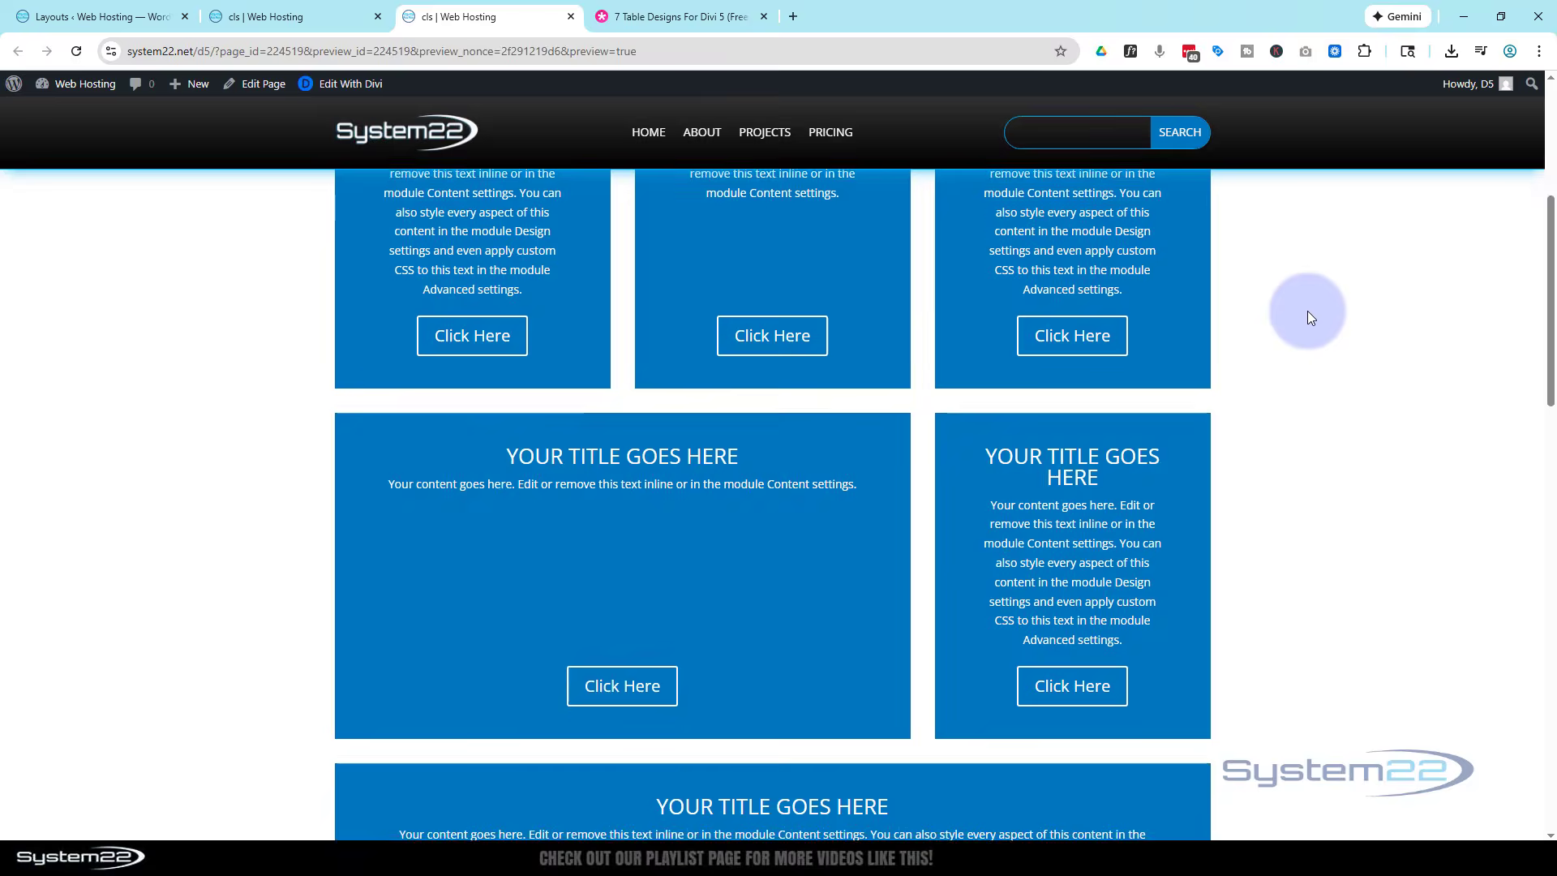
{"action": "scroll", "coordinate": [1311, 317], "scroll_direction": "down", "scroll_amount": 9}
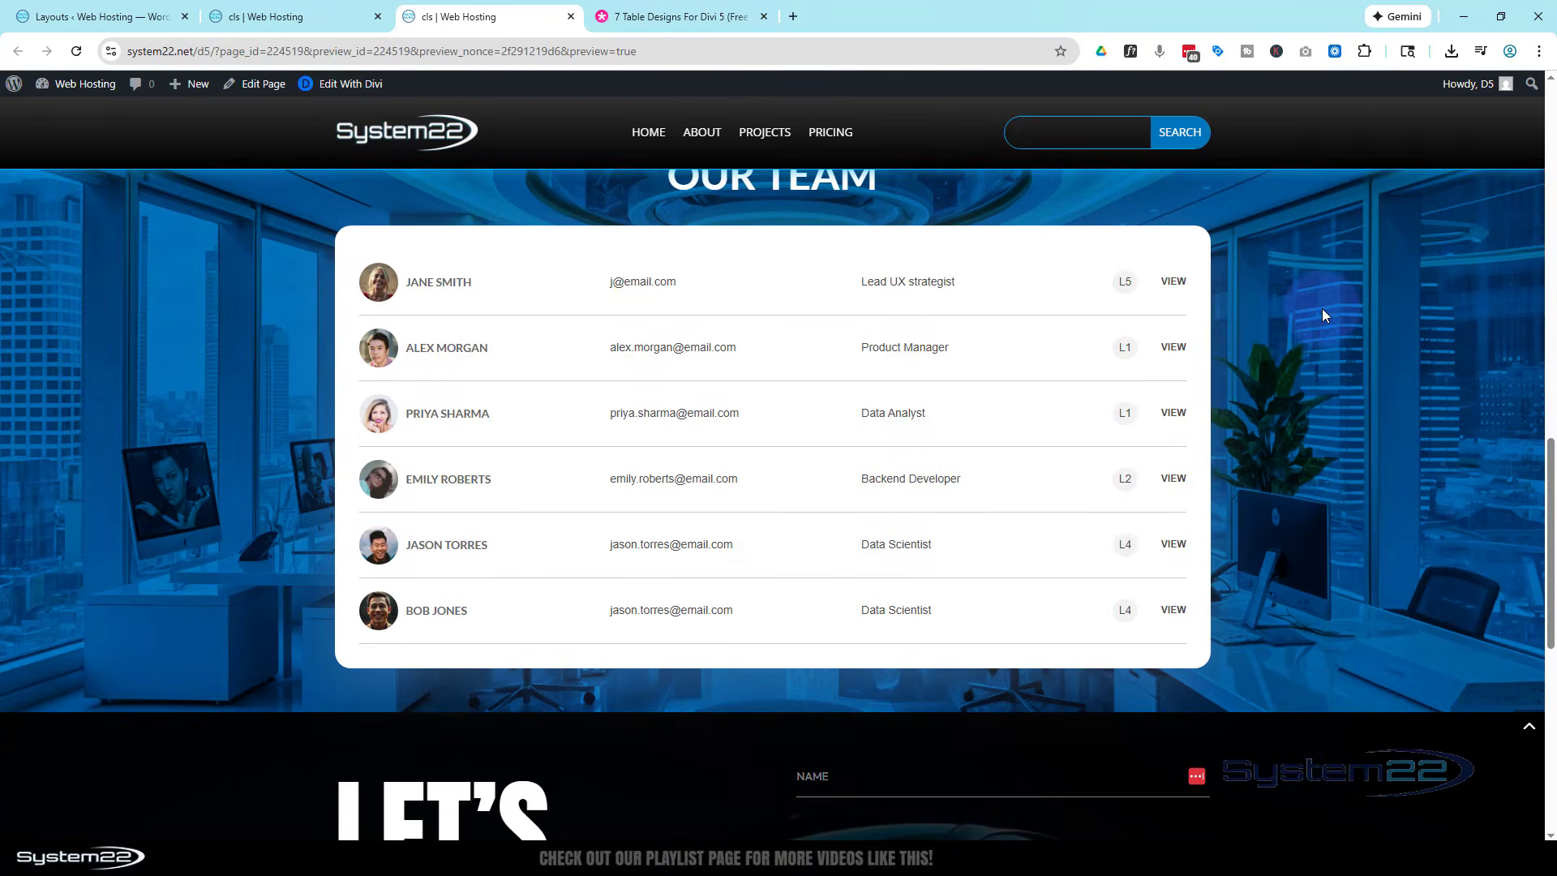
{"action": "scroll", "coordinate": [1323, 315], "scroll_direction": "up", "scroll_amount": 1}
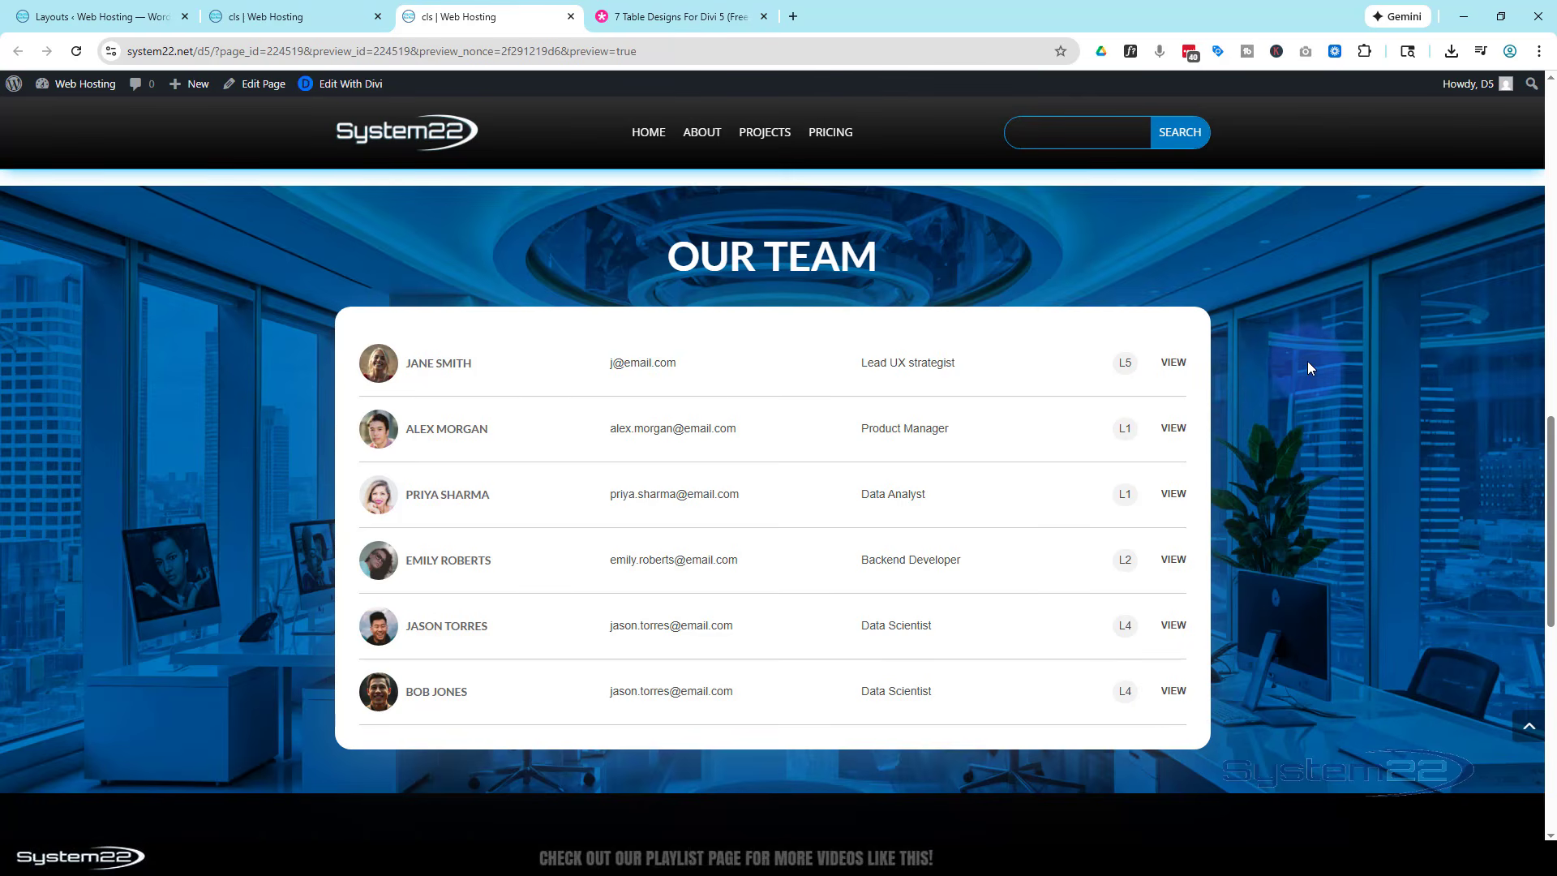
{"action": "left_click_drag", "start_coordinate": [1551, 466], "coordinate": [1551, 469]}
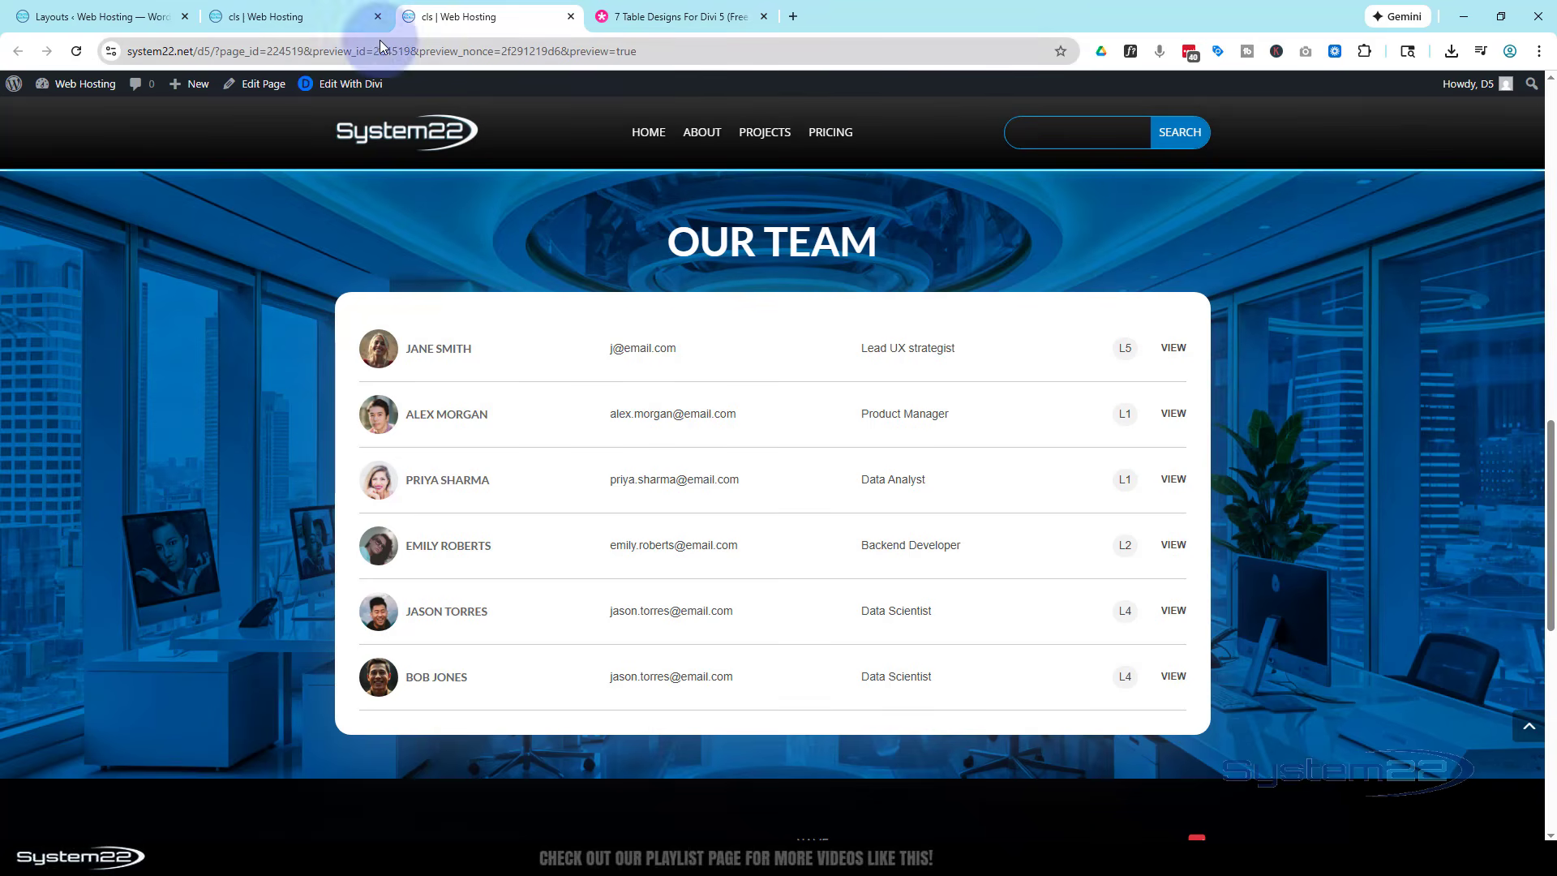
- Return to the builder and examine the team table's layout in tablet and phone views, ending in desktop view
{"action": "left_click", "coordinate": [300, 21]}
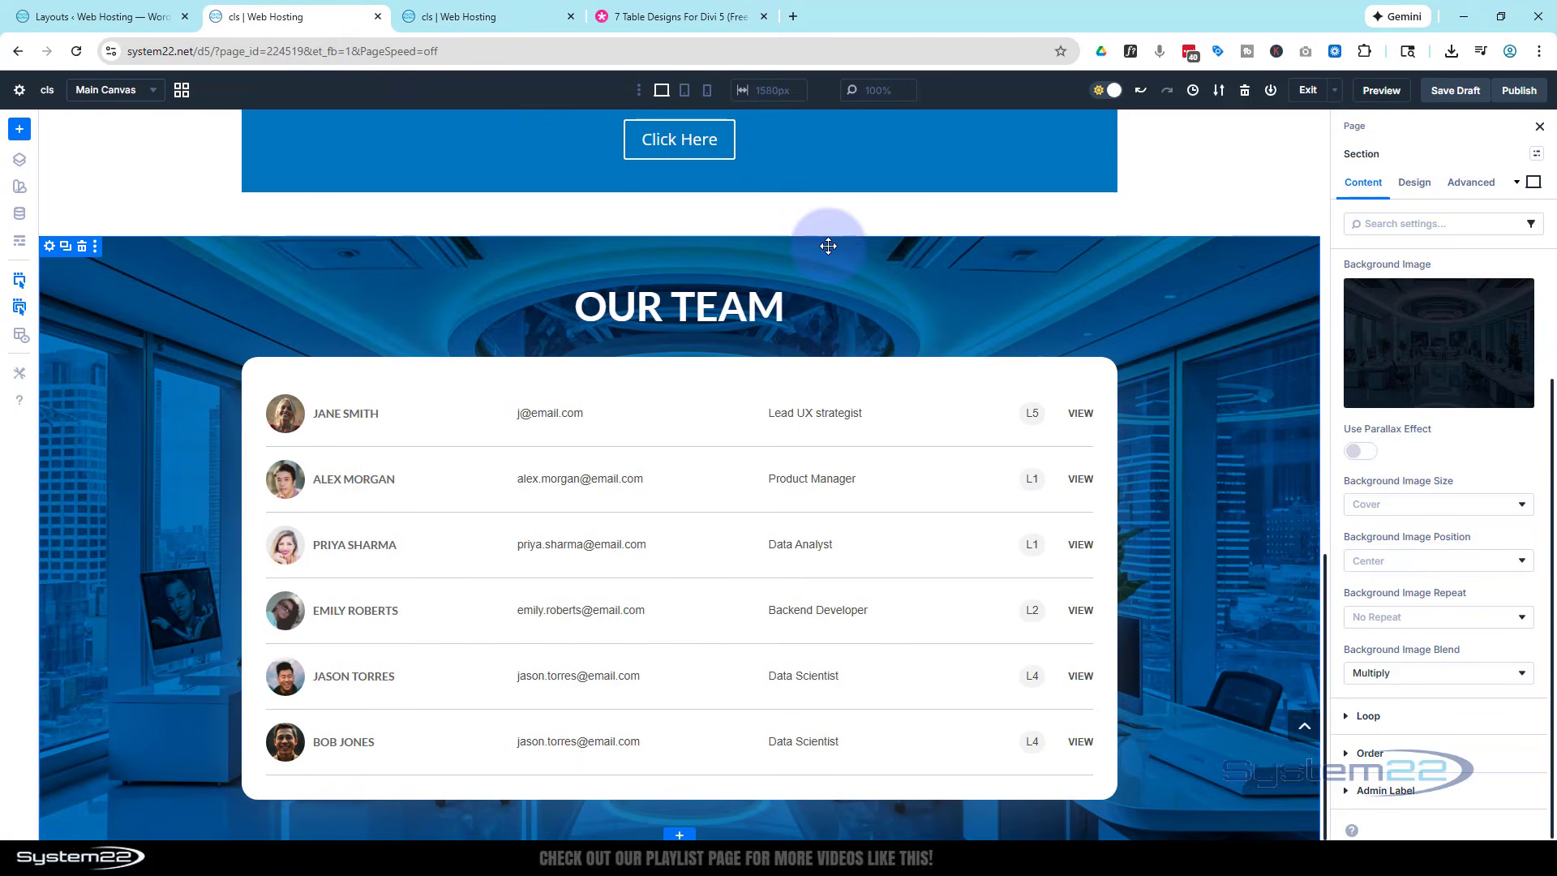
{"action": "left_click", "coordinate": [683, 92]}
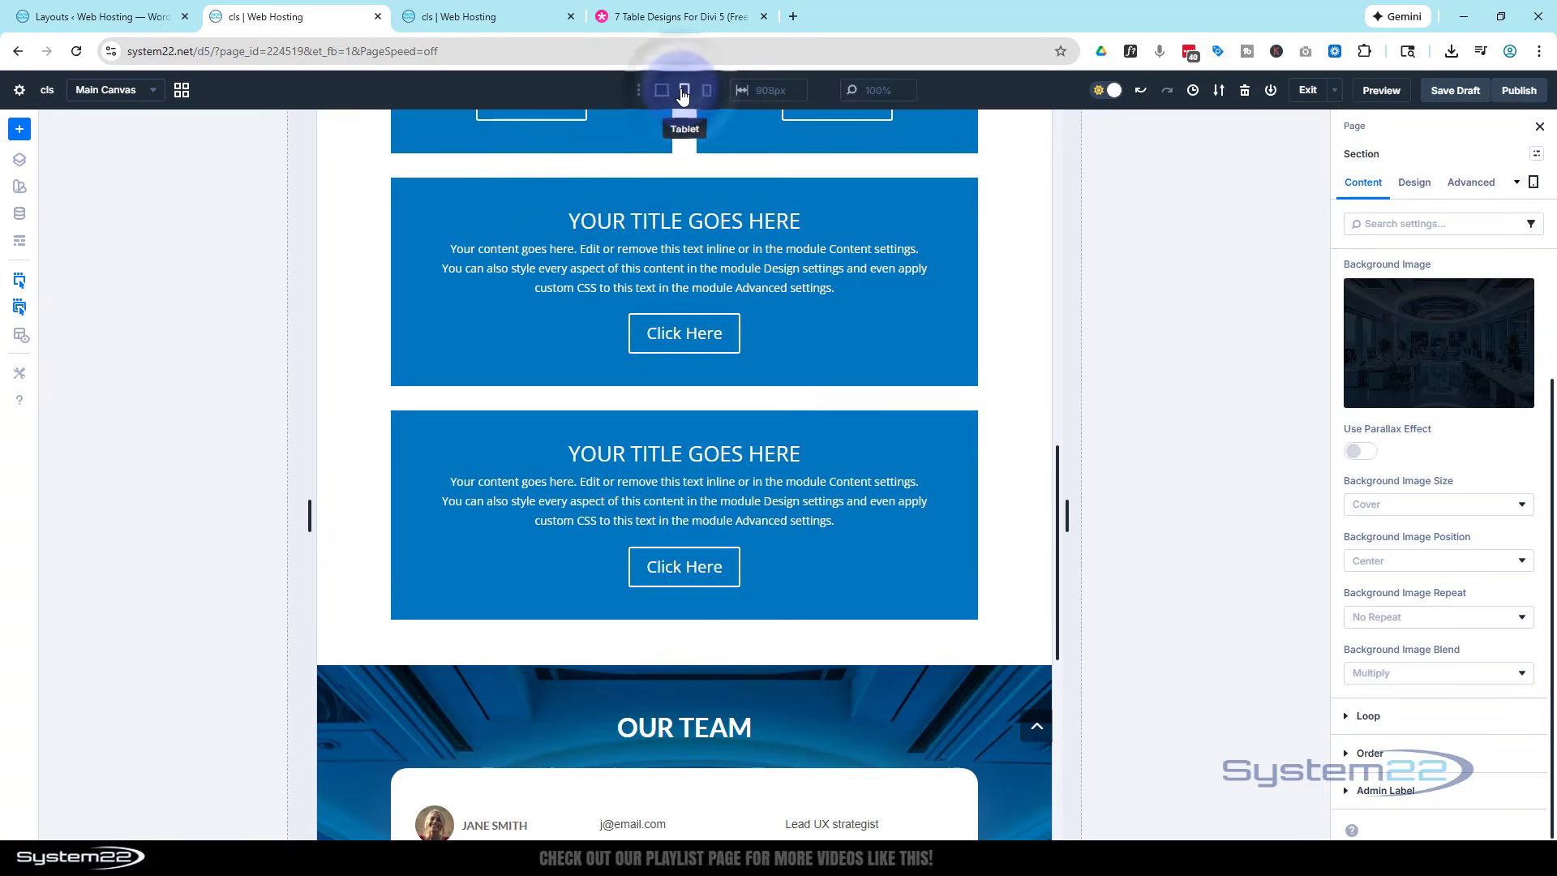
{"action": "scroll", "coordinate": [661, 219], "scroll_direction": "down", "scroll_amount": 1}
{"action": "scroll", "coordinate": [660, 219], "scroll_direction": "down", "scroll_amount": 4}
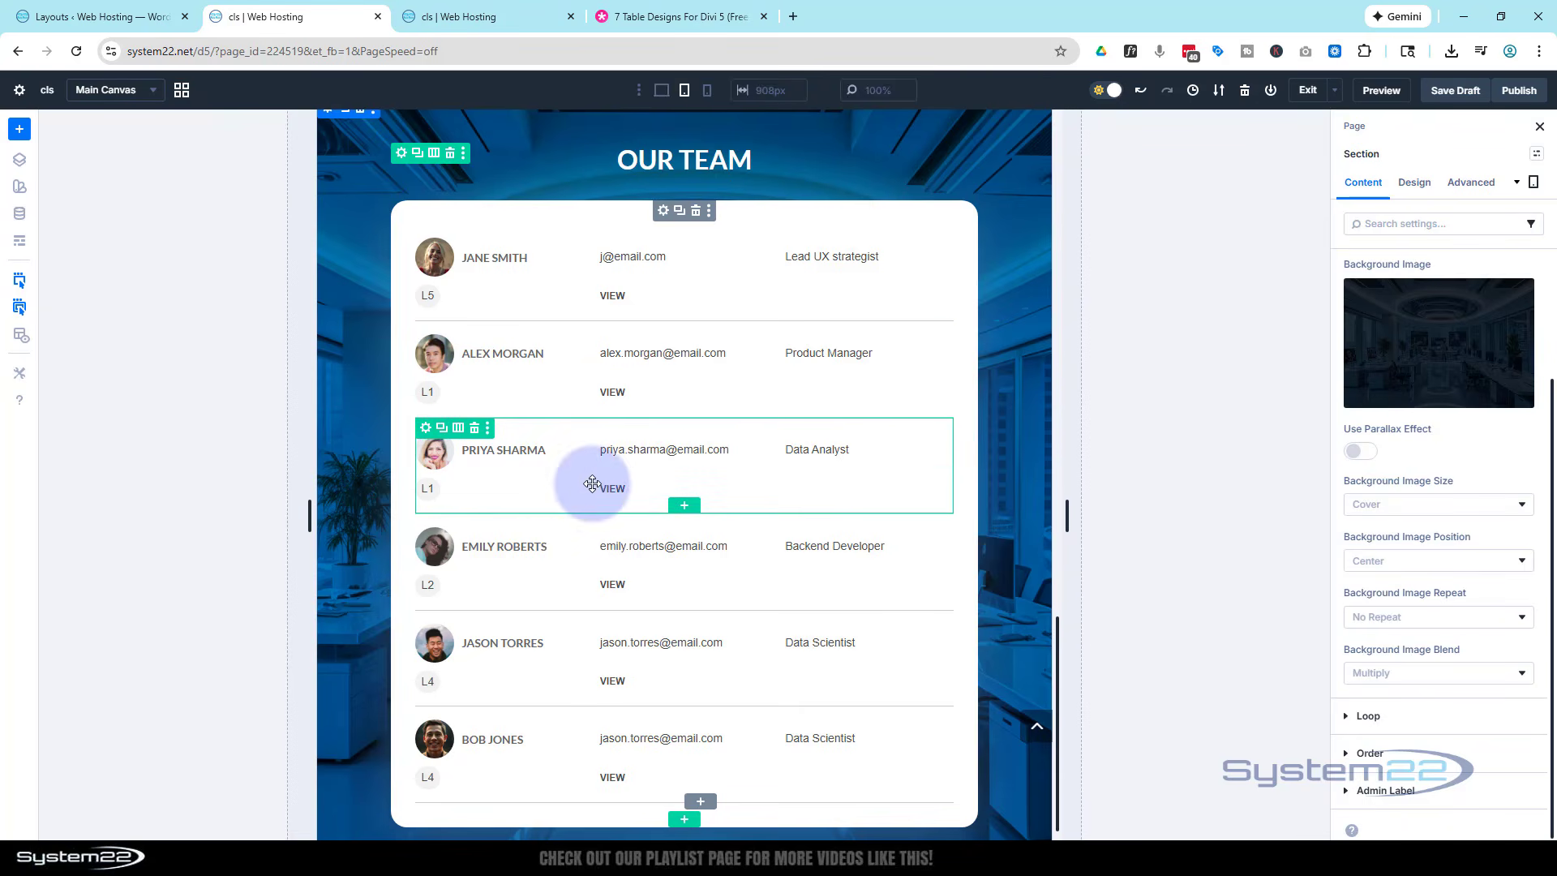
{"action": "left_click", "coordinate": [708, 94]}
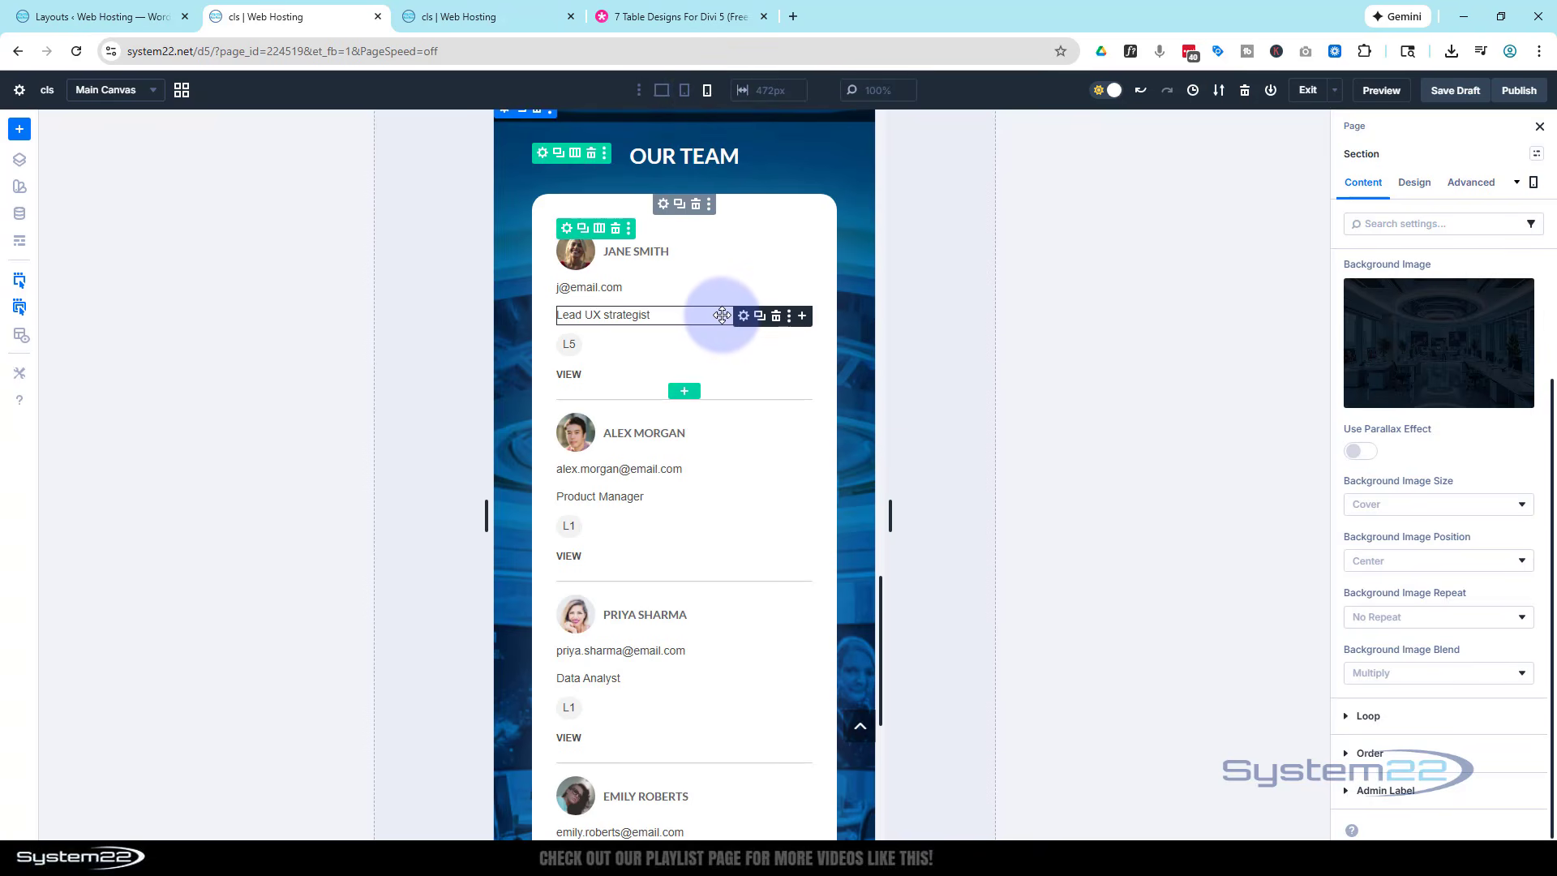
{"action": "scroll", "coordinate": [717, 350], "scroll_direction": "down", "scroll_amount": 2}
{"action": "scroll", "coordinate": [721, 312], "scroll_direction": "down", "scroll_amount": 5}
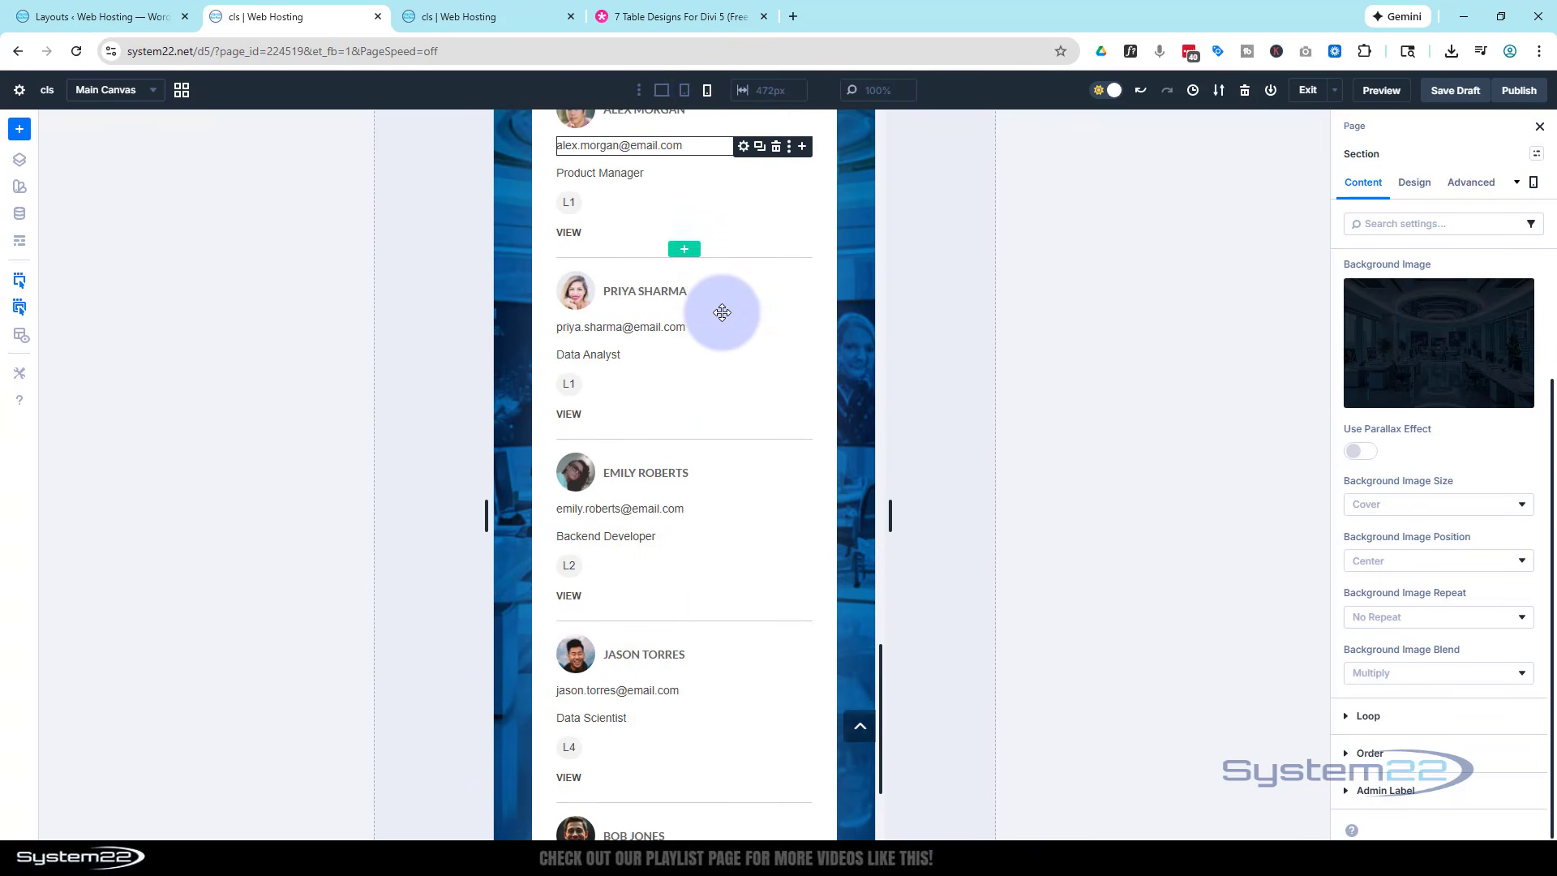
{"action": "scroll", "coordinate": [722, 312], "scroll_direction": "up", "scroll_amount": 10}
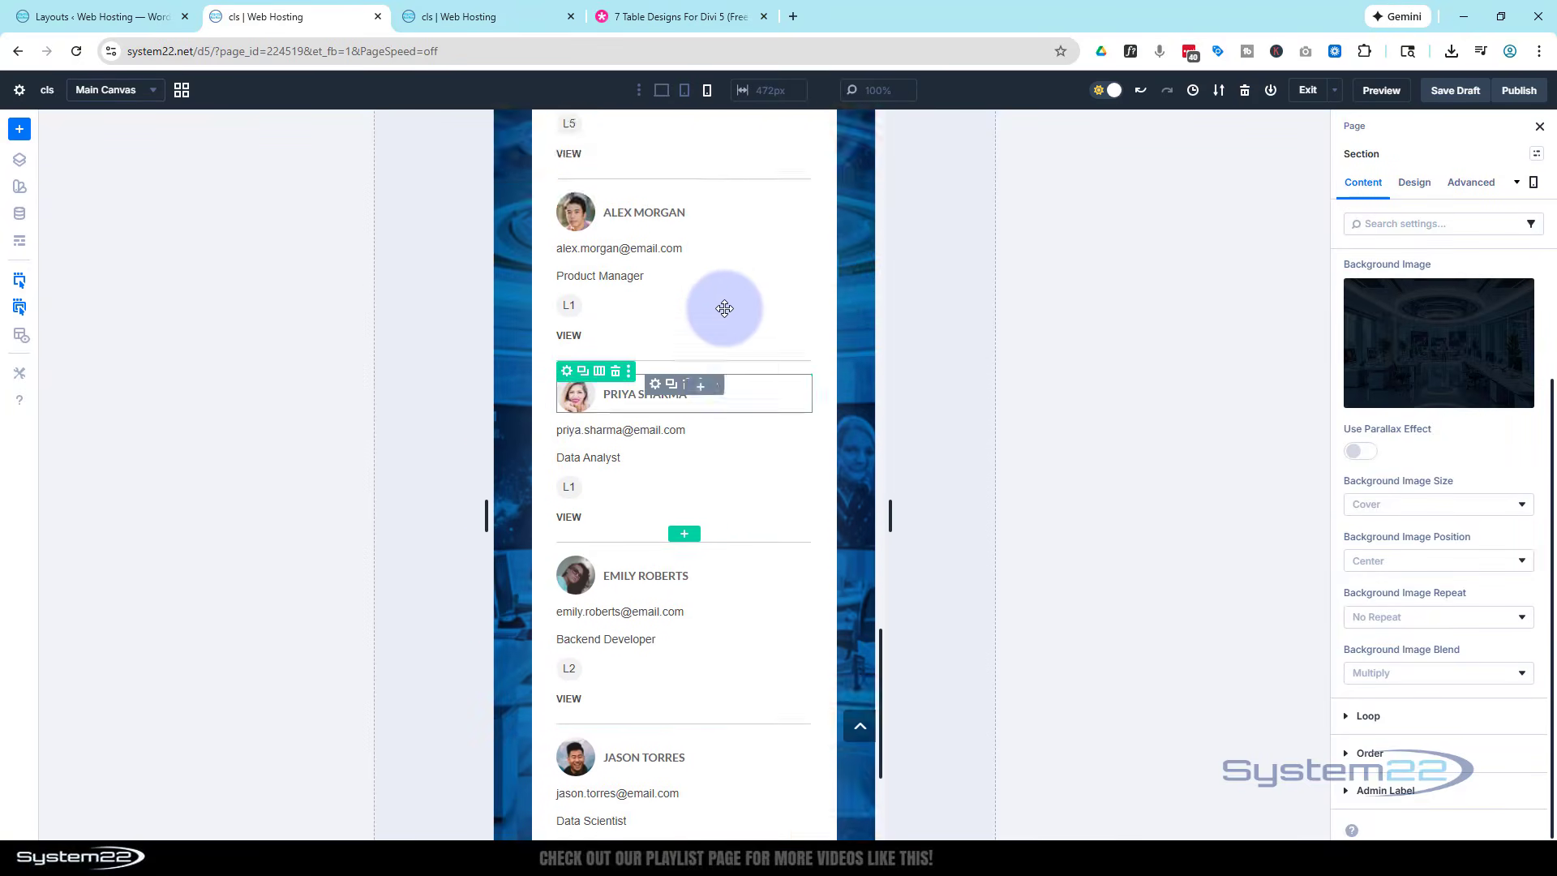
{"action": "left_click", "coordinate": [660, 96]}
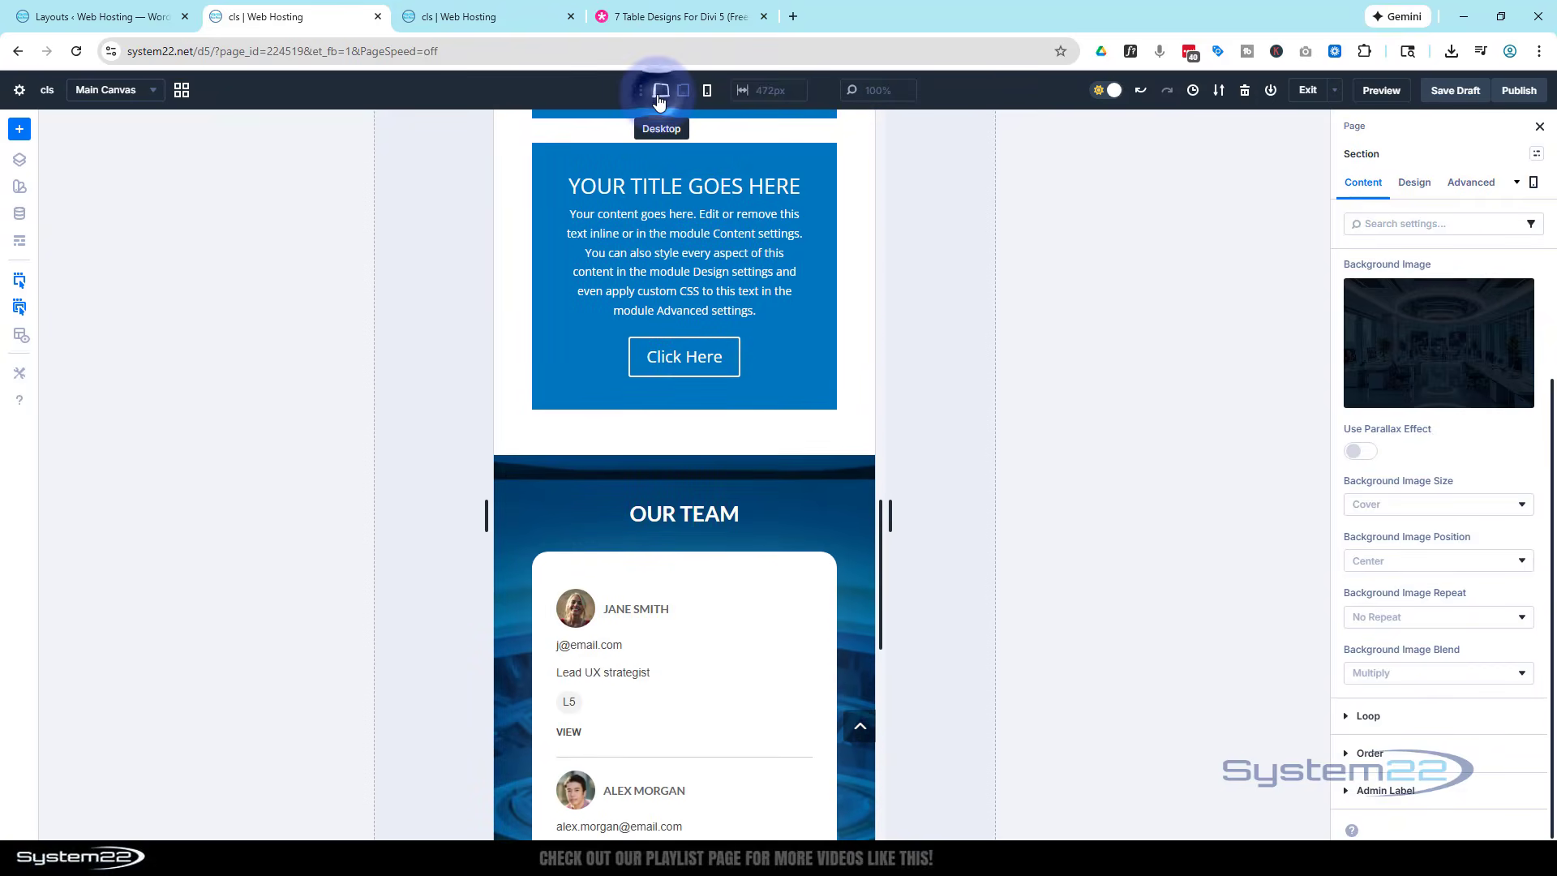
- Revisit the page preview and the Elegant Themes article to review the seven available table section designs
{"action": "left_click", "coordinate": [488, 17]}
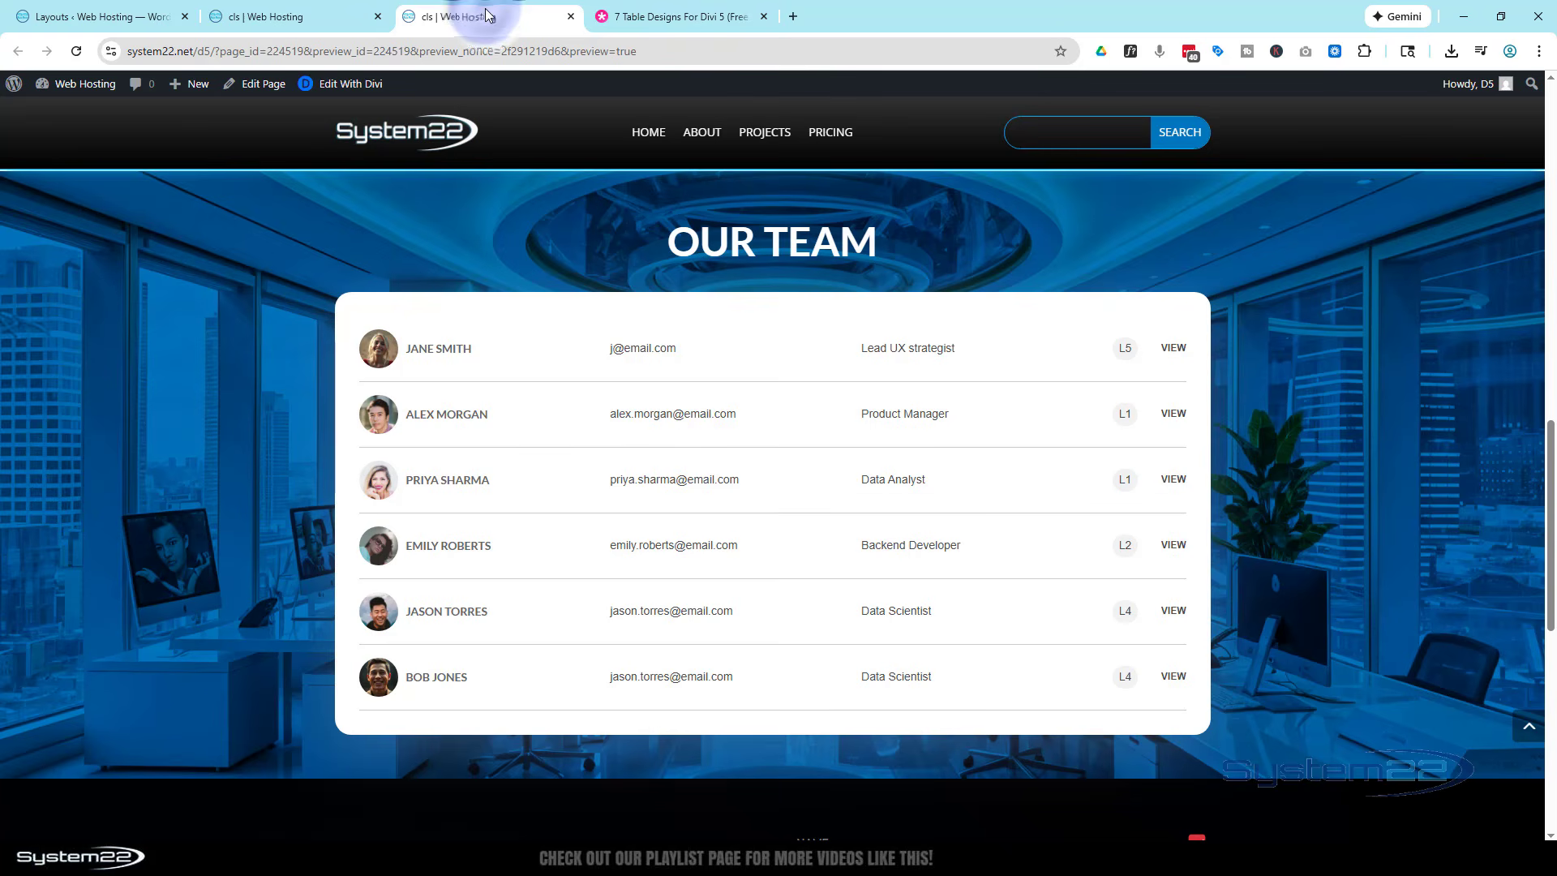
{"action": "left_click", "coordinate": [661, 17]}
{"action": "scroll", "coordinate": [265, 450], "scroll_direction": "up", "scroll_amount": 10}
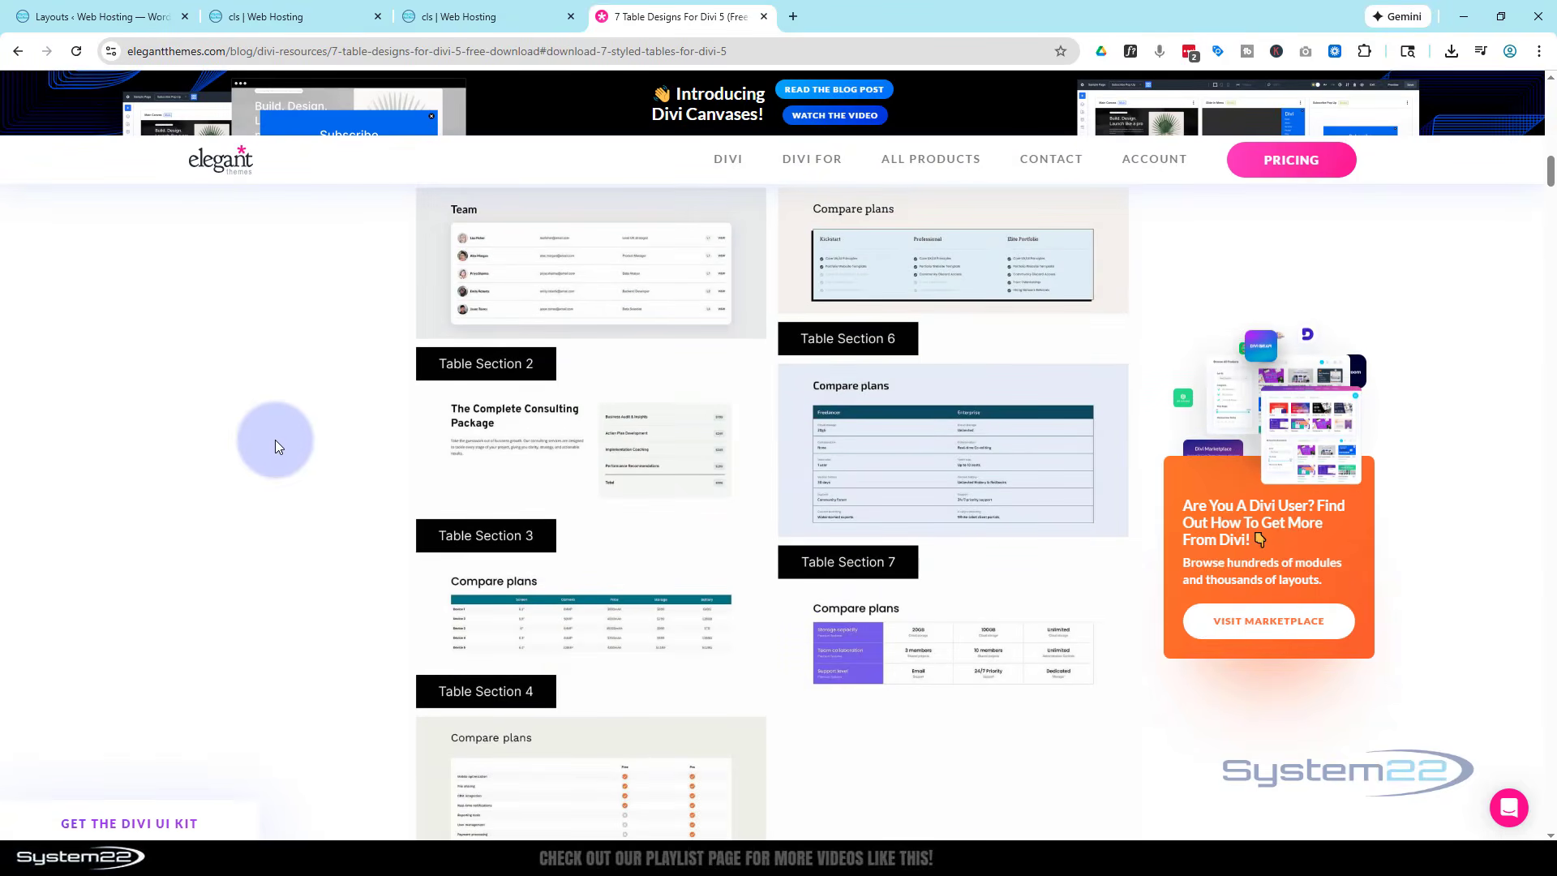
- Review the Elegant Themes article's introduction, table of contents and table previews, and return to the page preview showing the Our Team section
{"action": "scroll", "coordinate": [275, 439], "scroll_direction": "up", "scroll_amount": 6}
{"action": "scroll", "coordinate": [276, 436], "scroll_direction": "up", "scroll_amount": 12}
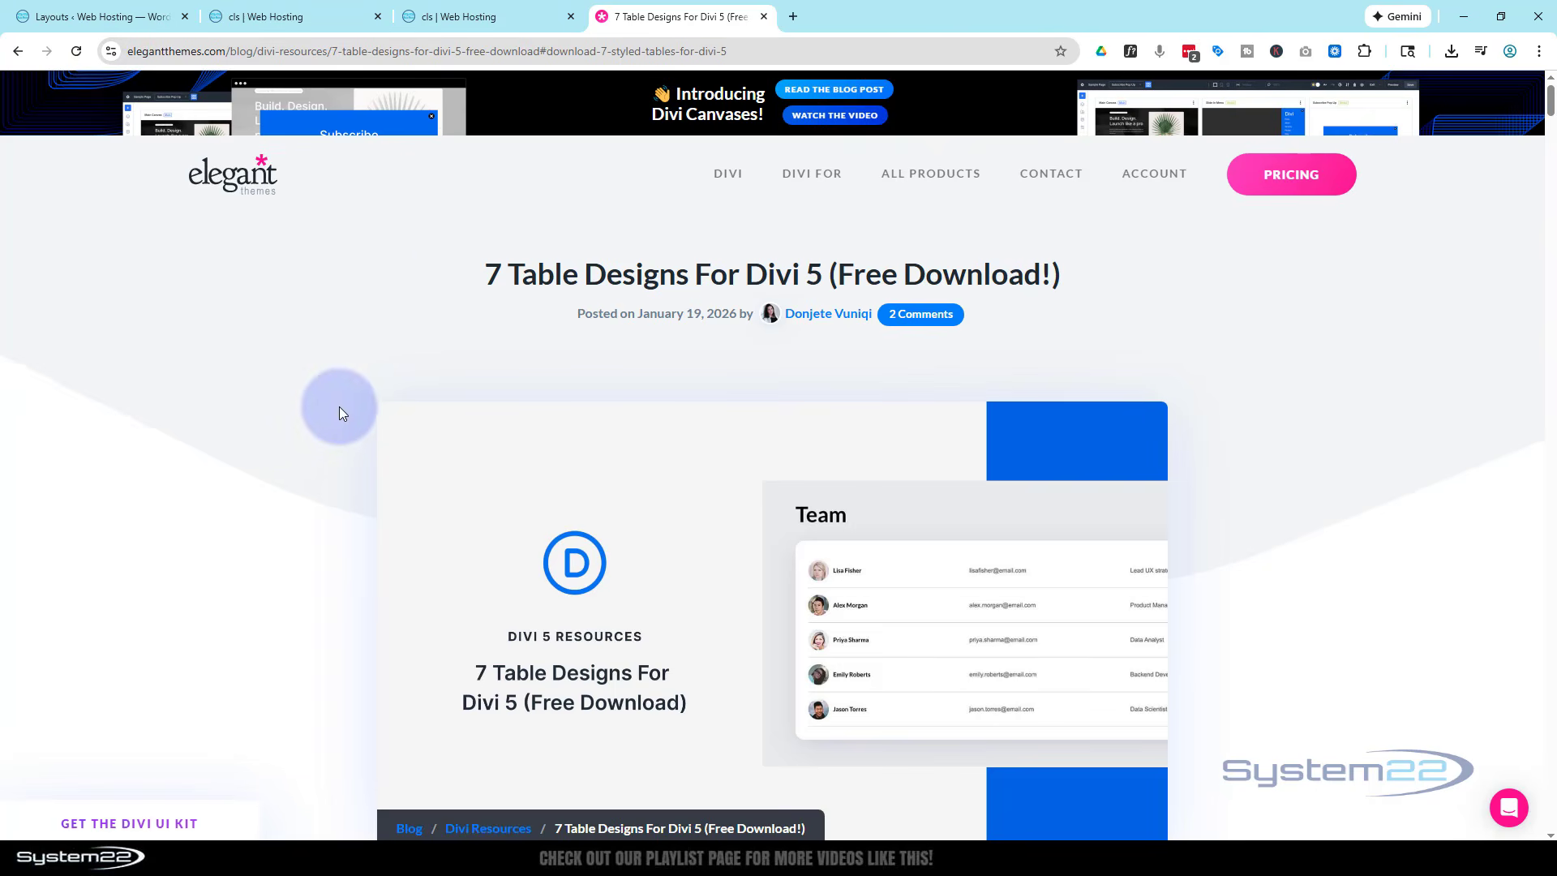
{"action": "scroll", "coordinate": [336, 400], "scroll_direction": "down", "scroll_amount": 8}
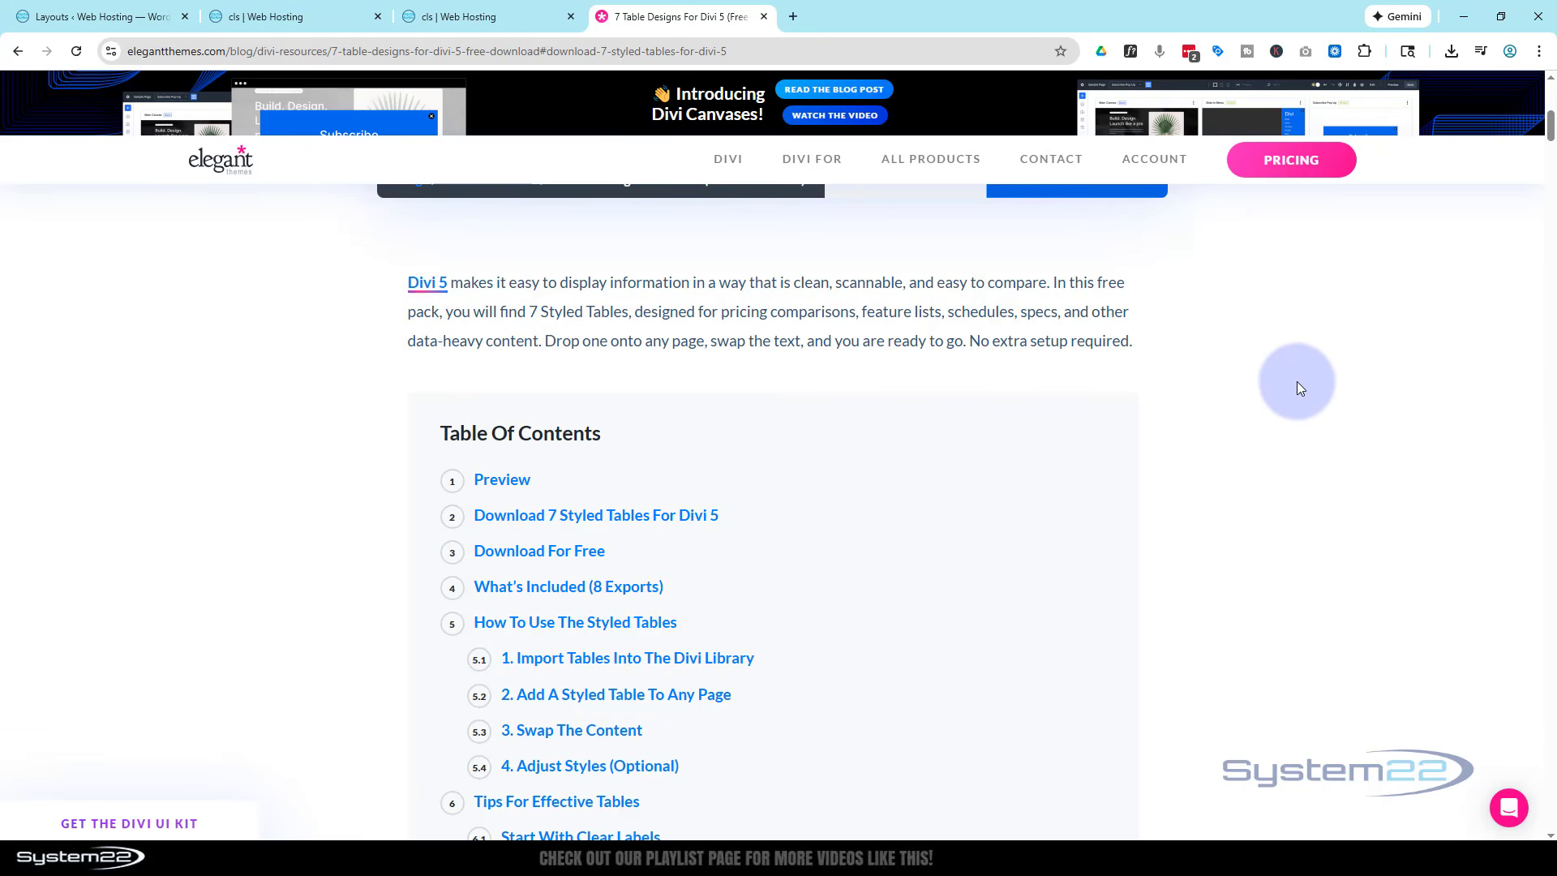
{"action": "scroll", "coordinate": [1297, 381], "scroll_direction": "down", "scroll_amount": 7}
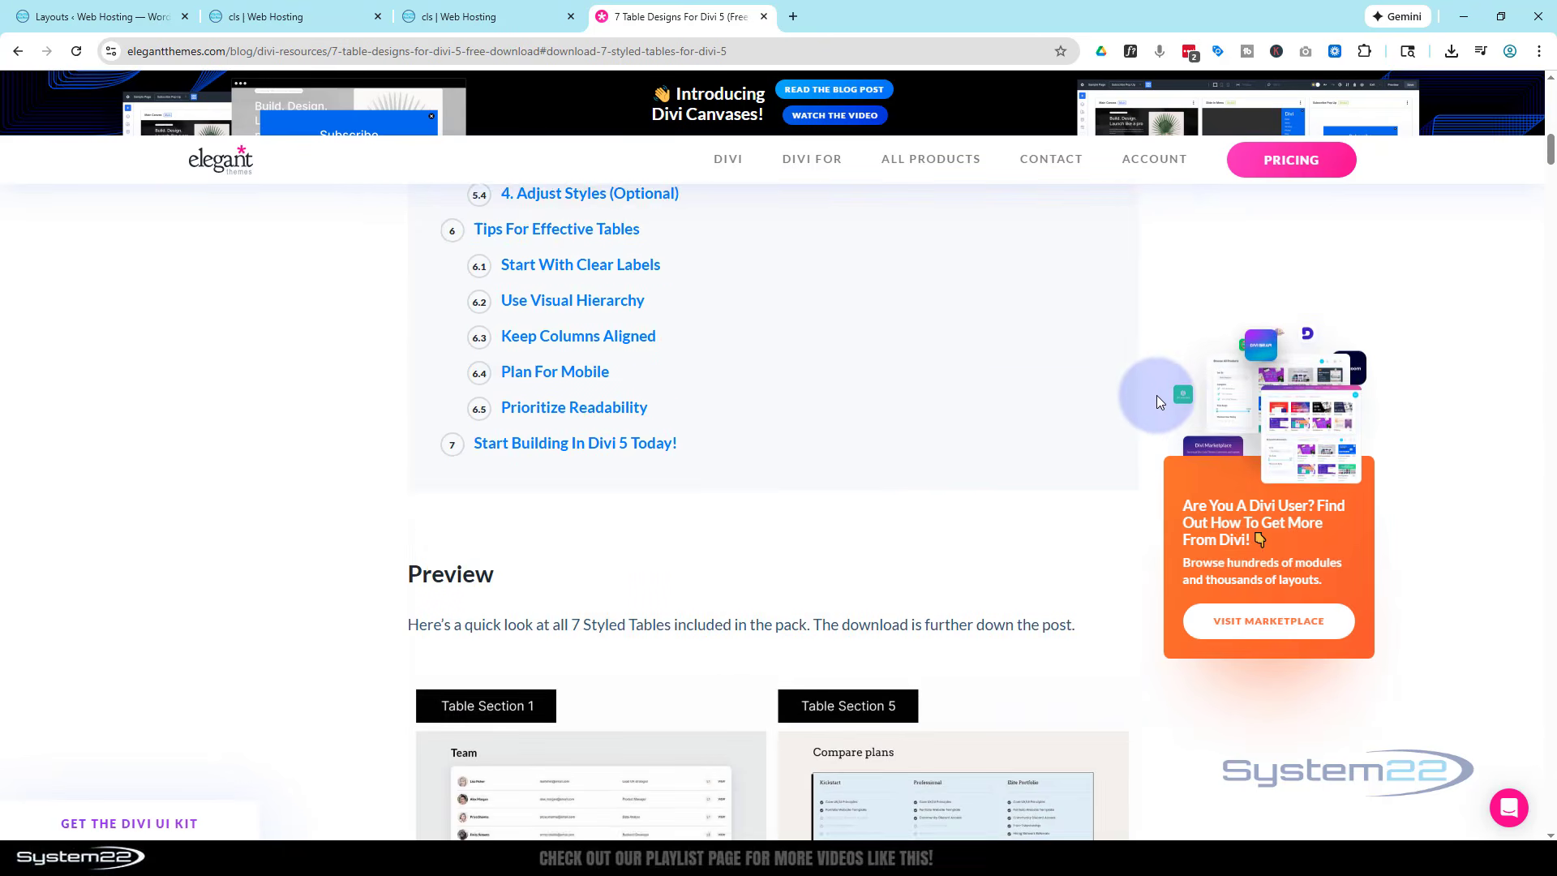
{"action": "scroll", "coordinate": [1156, 397], "scroll_direction": "down", "scroll_amount": 2}
{"action": "scroll", "coordinate": [1149, 400], "scroll_direction": "down", "scroll_amount": 4}
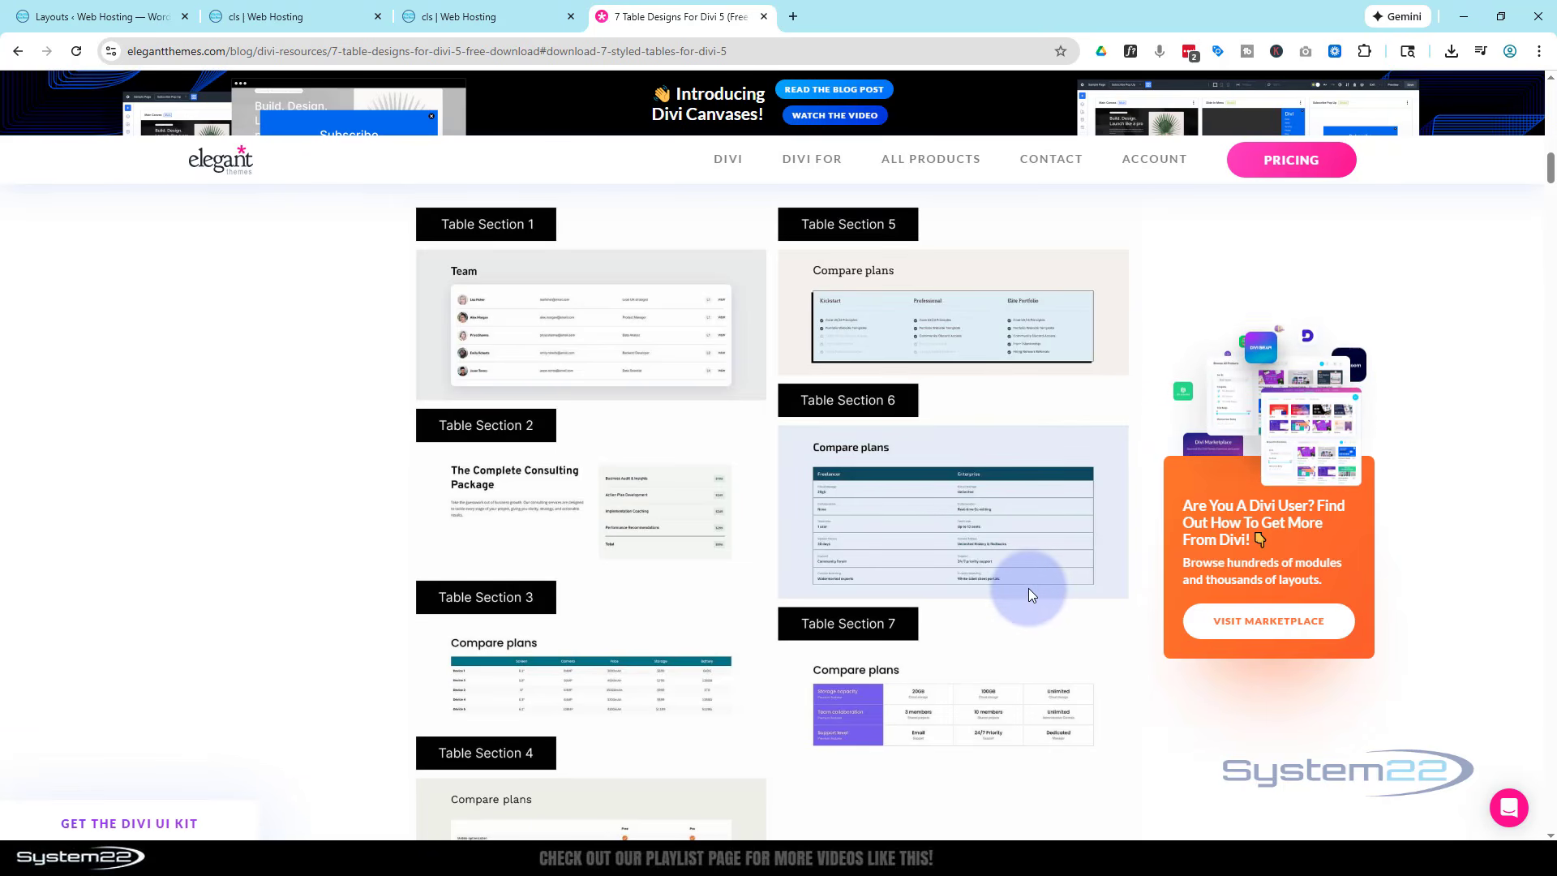
{"action": "scroll", "coordinate": [1029, 585], "scroll_direction": "up", "scroll_amount": 3}
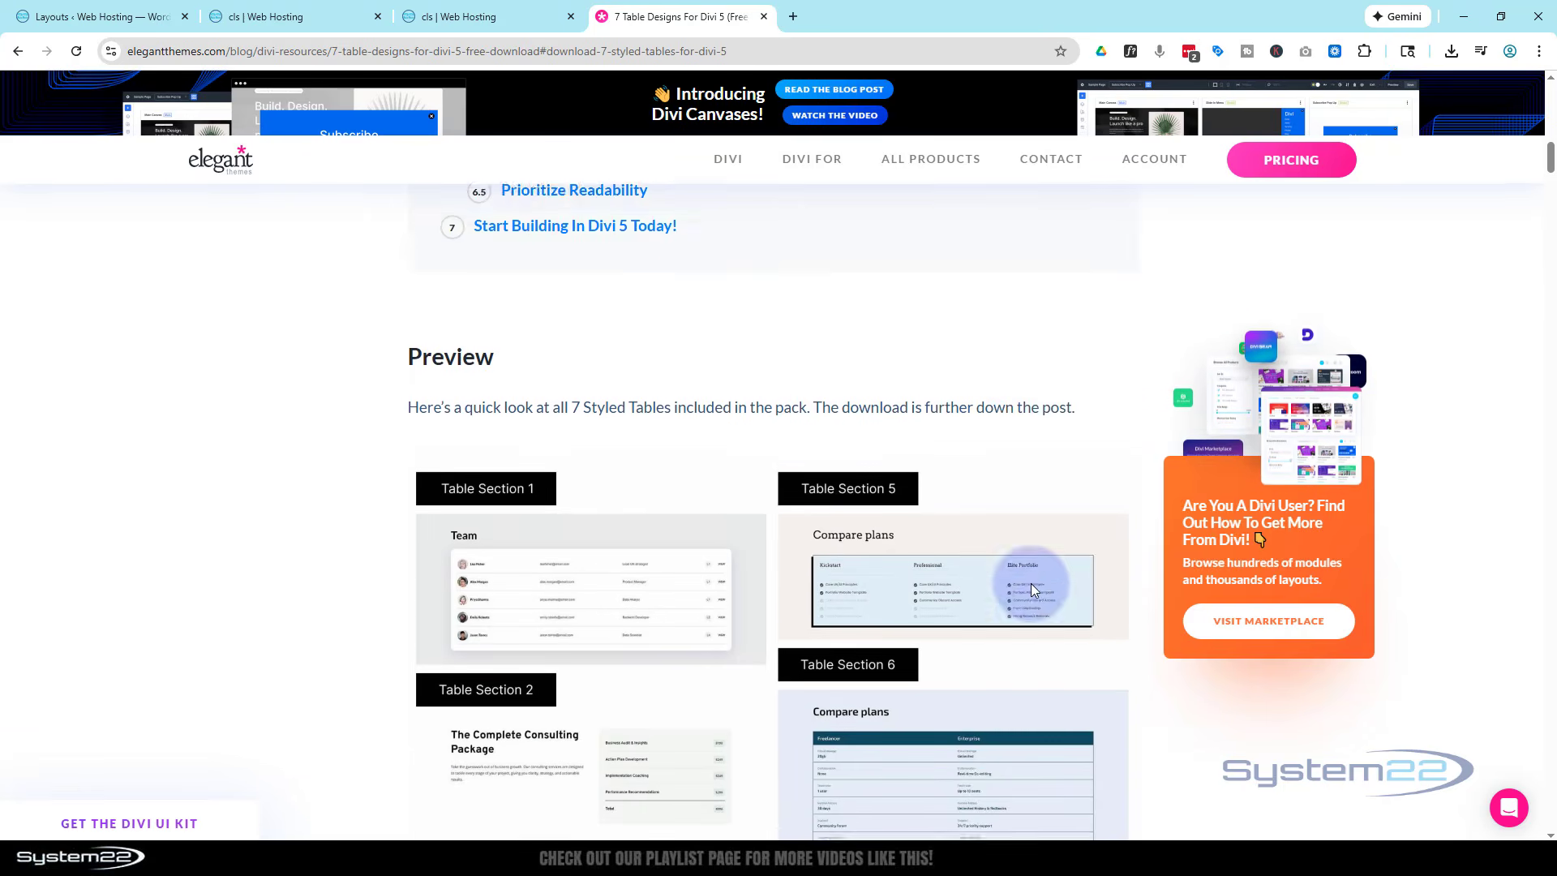
{"action": "scroll", "coordinate": [1030, 582], "scroll_direction": "up", "scroll_amount": 12}
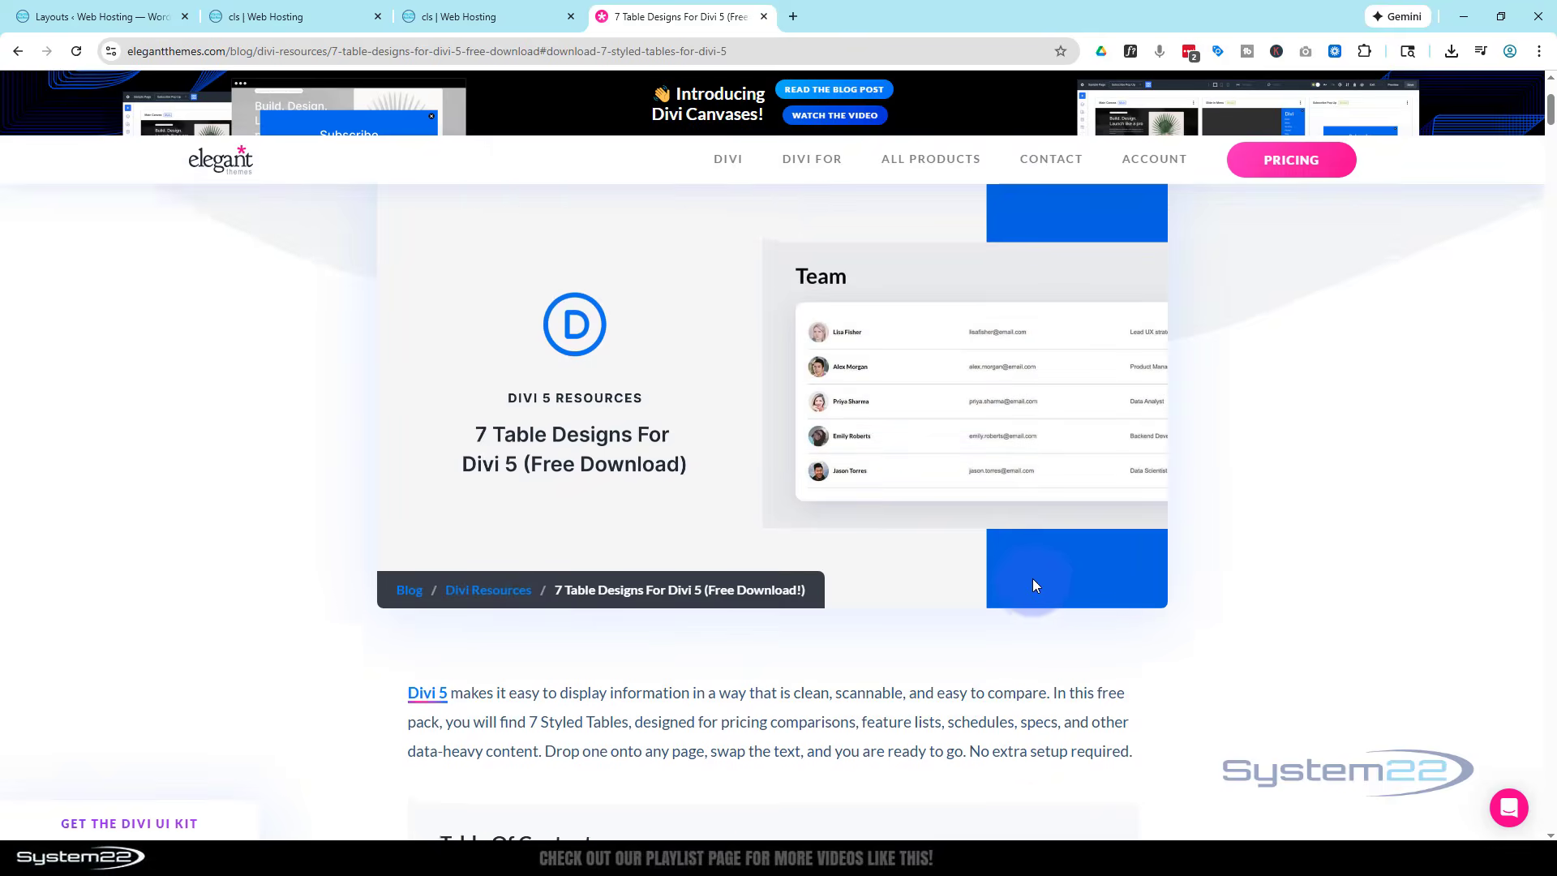
{"action": "scroll", "coordinate": [1033, 577], "scroll_direction": "up", "scroll_amount": 3}
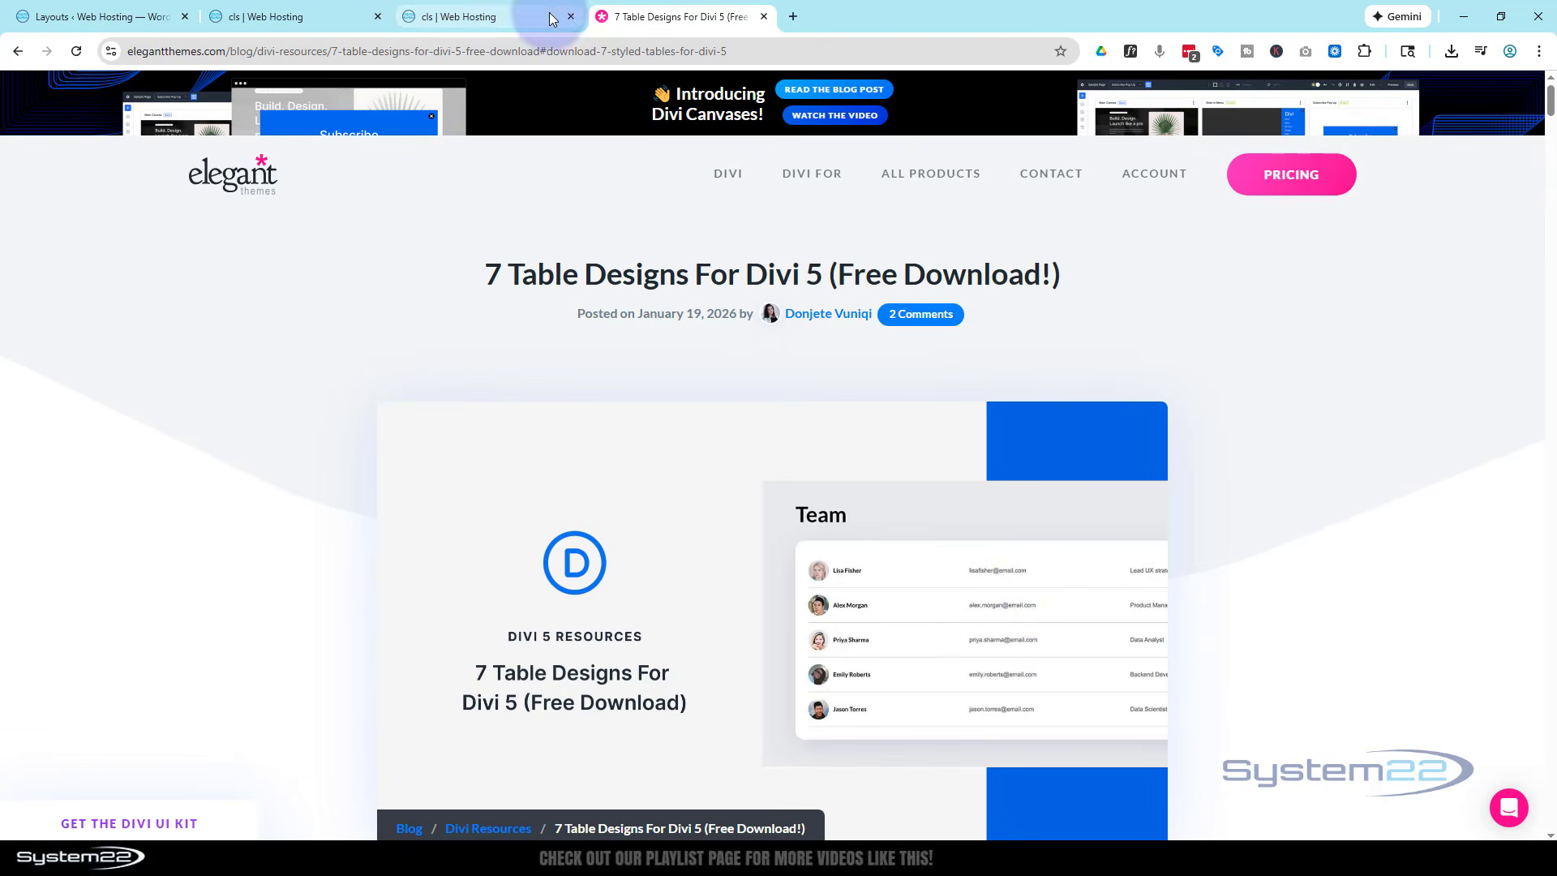
{"action": "left_click", "coordinate": [523, 17]}
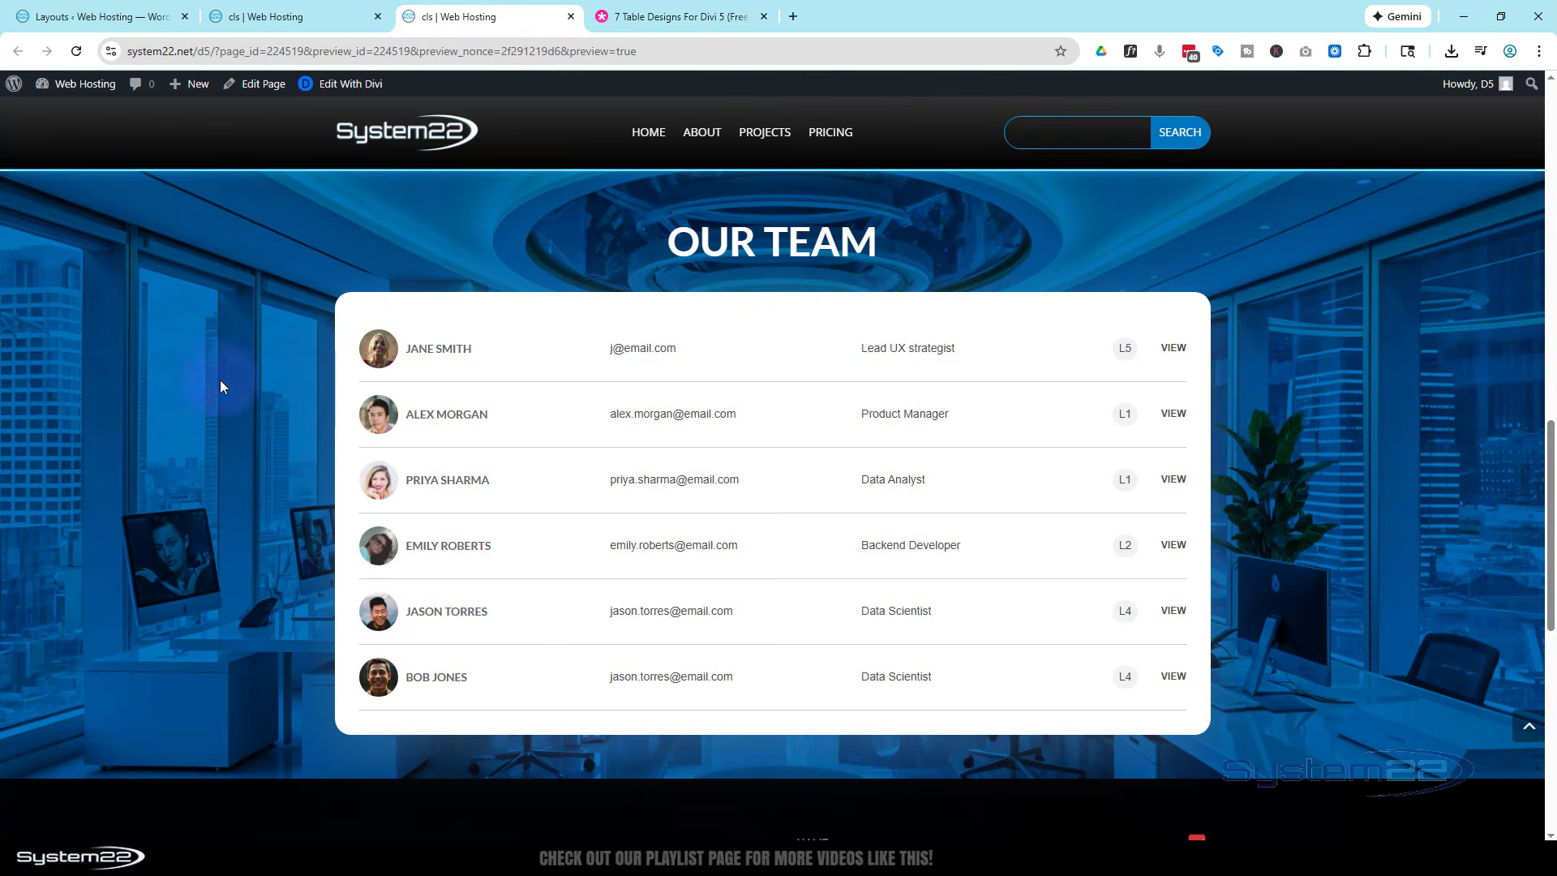